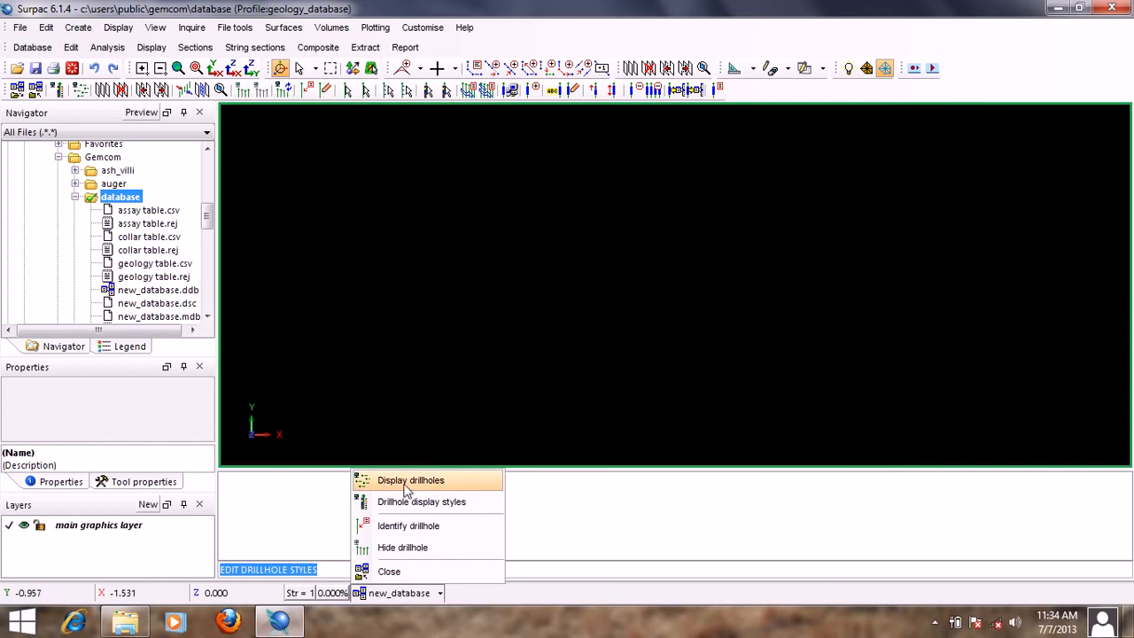
left_click(422, 486)
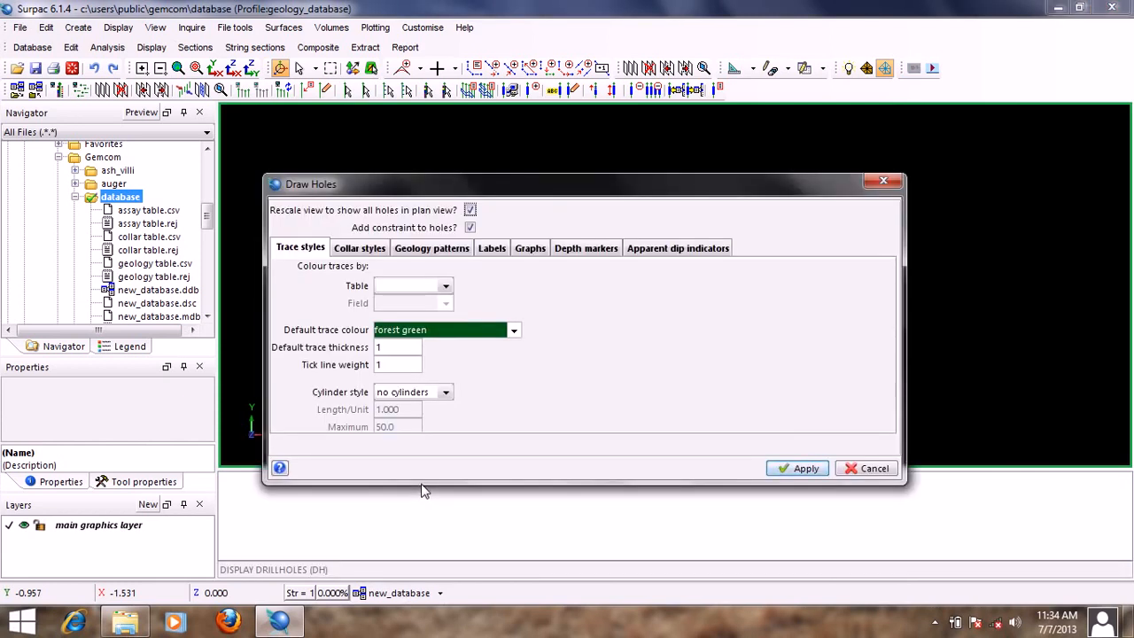
key("Escape")
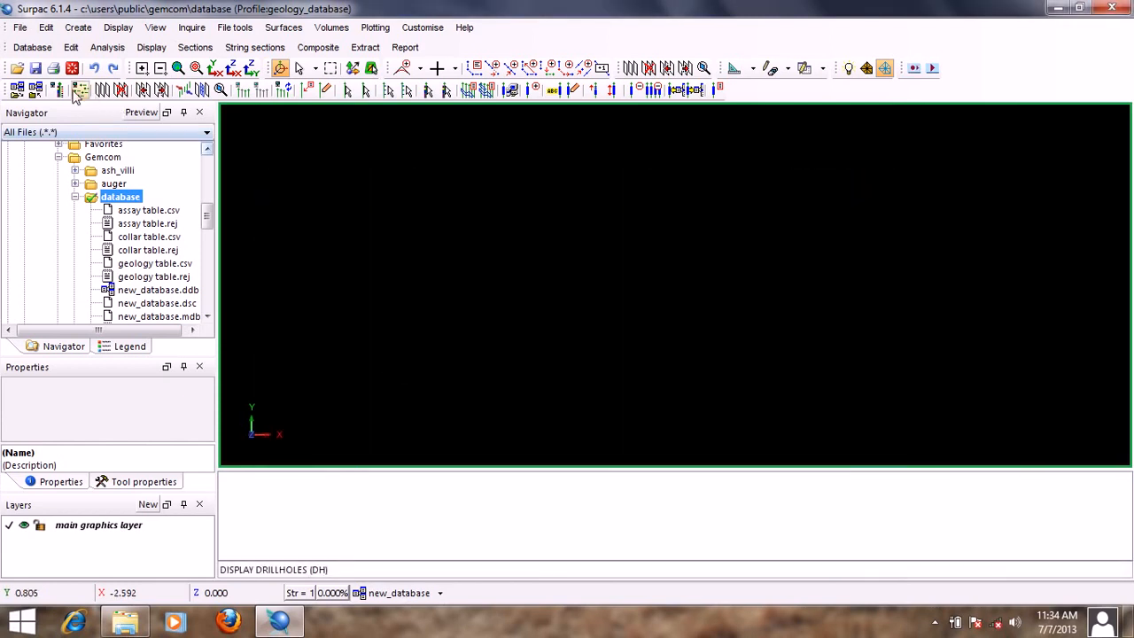
left_click(79, 90)
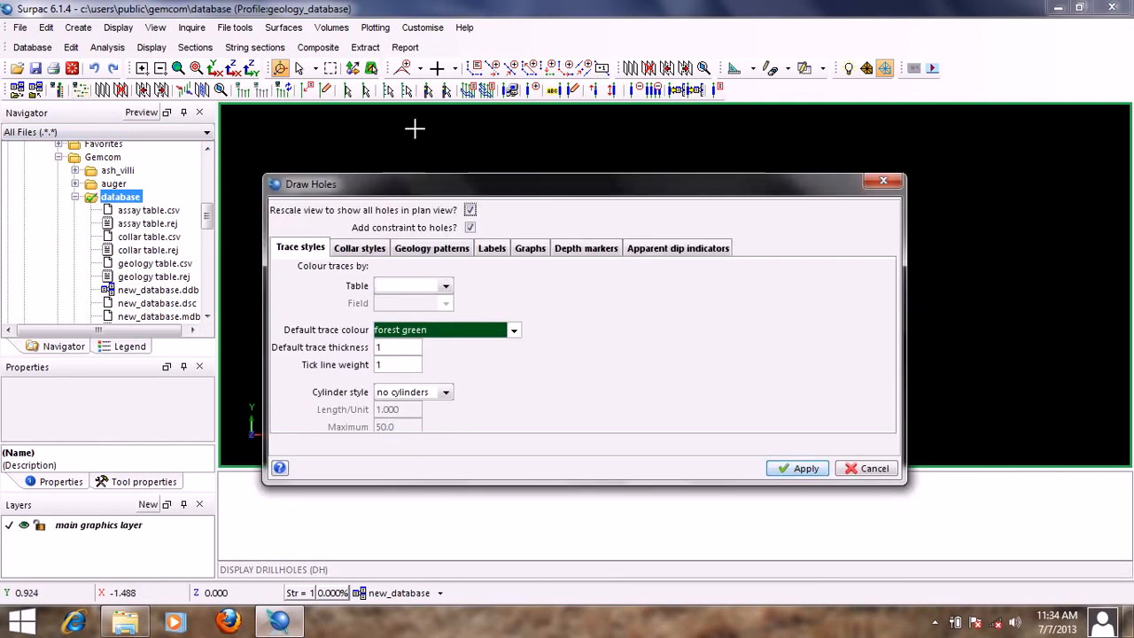
key("Escape")
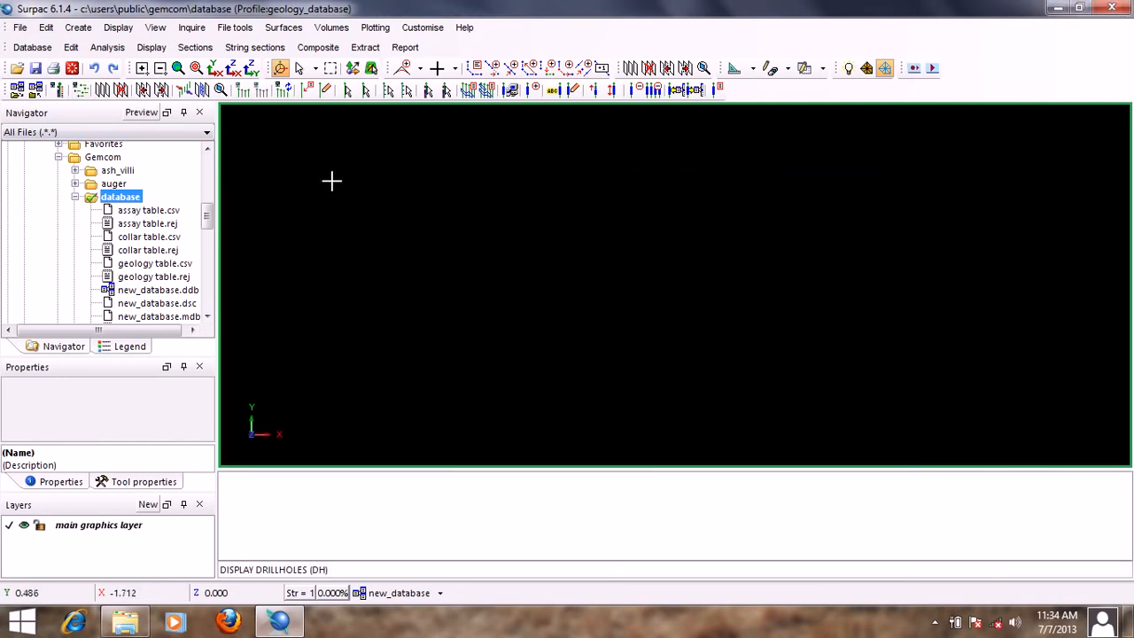
left_click(152, 49)
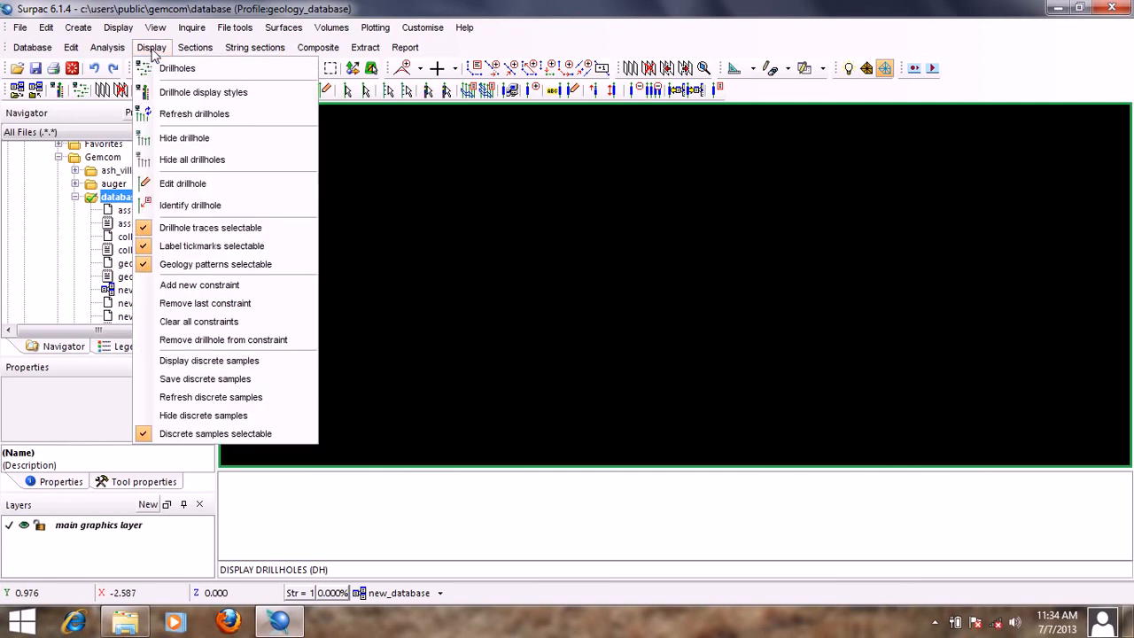
left_click(197, 71)
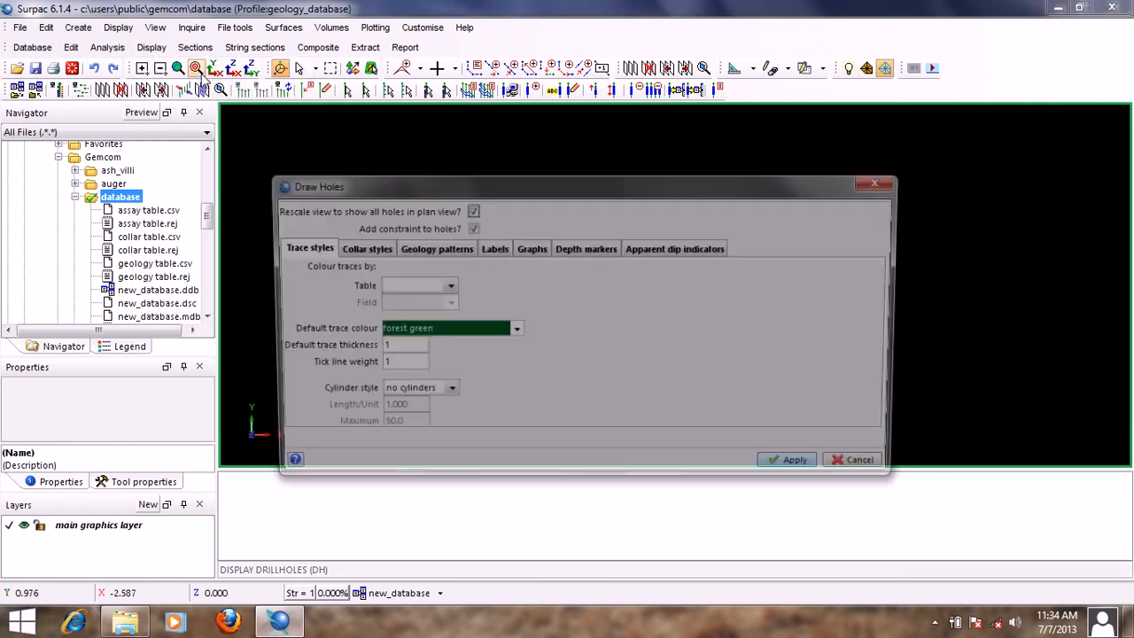
key("Escape")
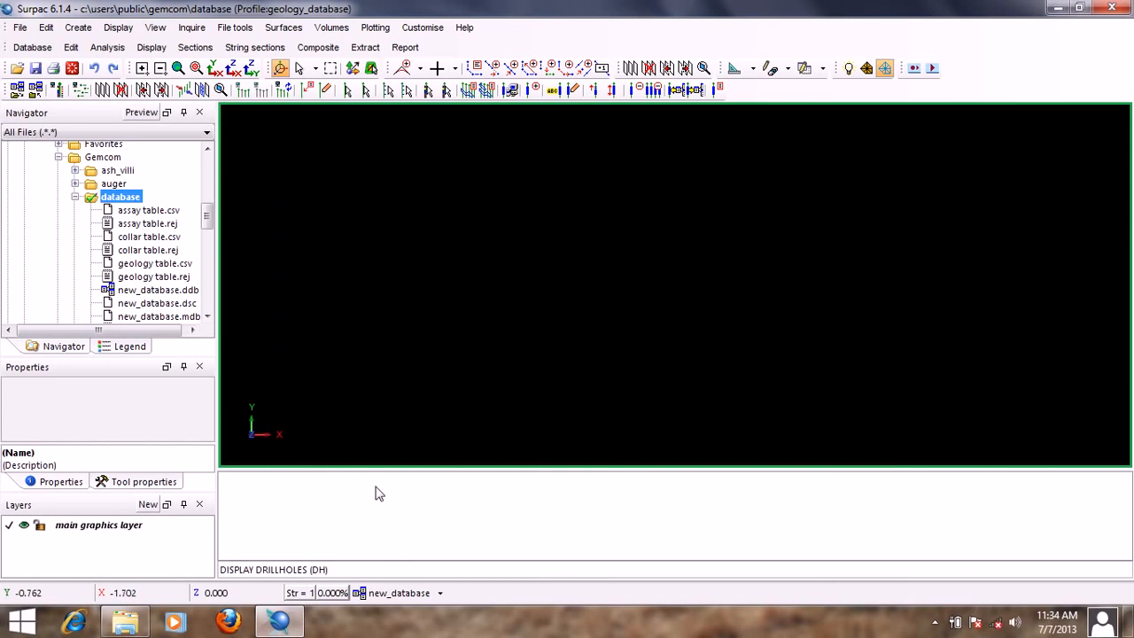
Run the DH command to start drawing drillholes, and turn off adding a constraint to the holes.
left_click(359, 571)
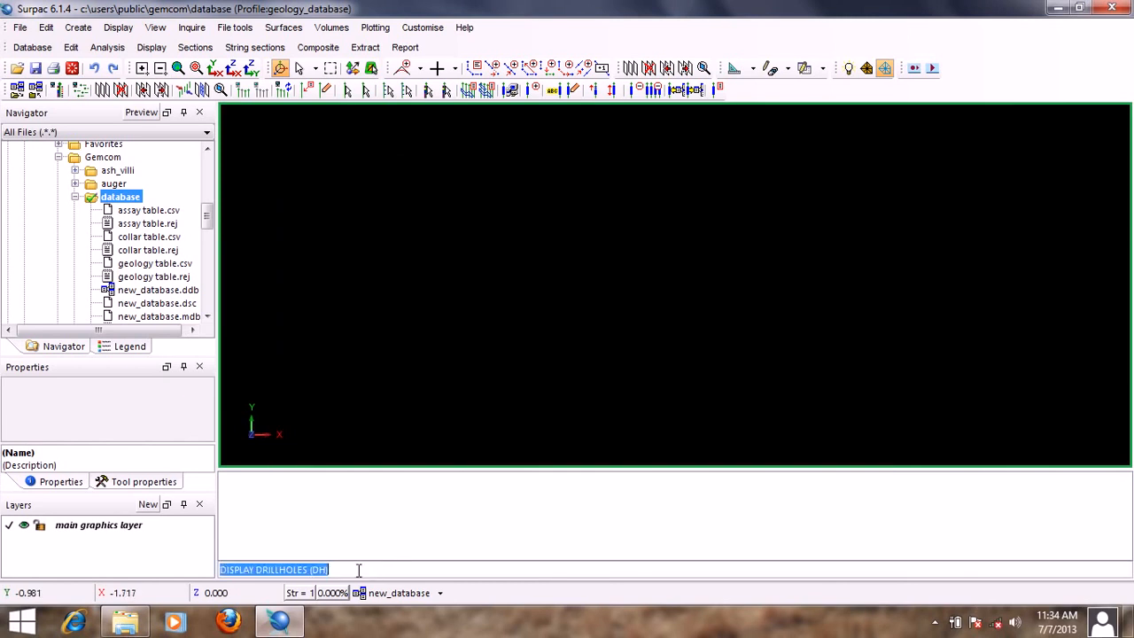
type("DH")
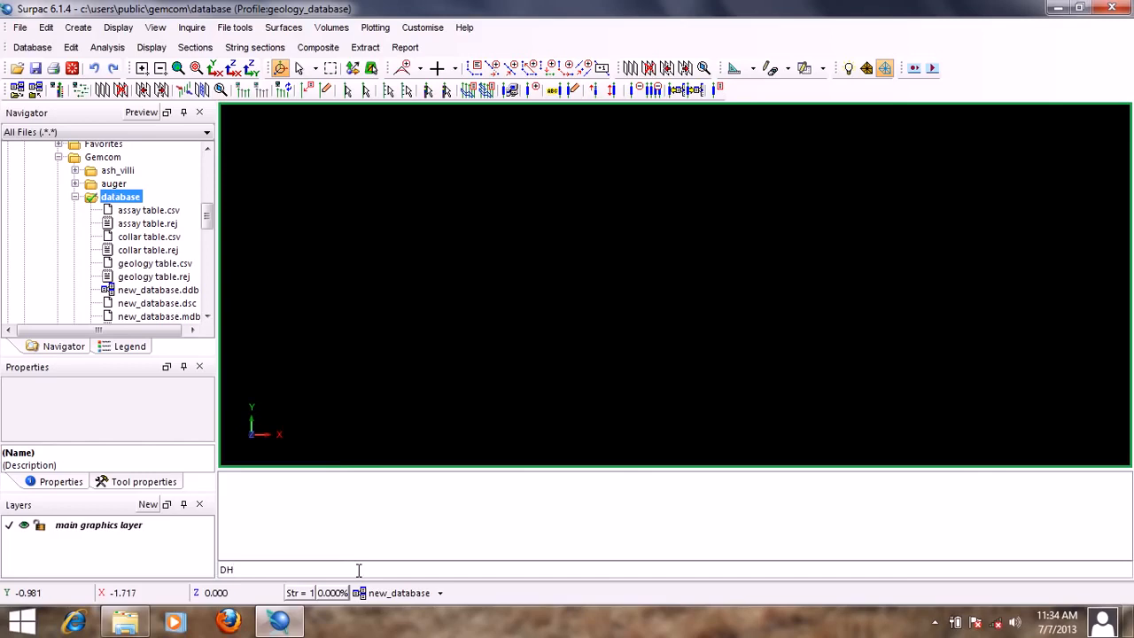
key("Return")
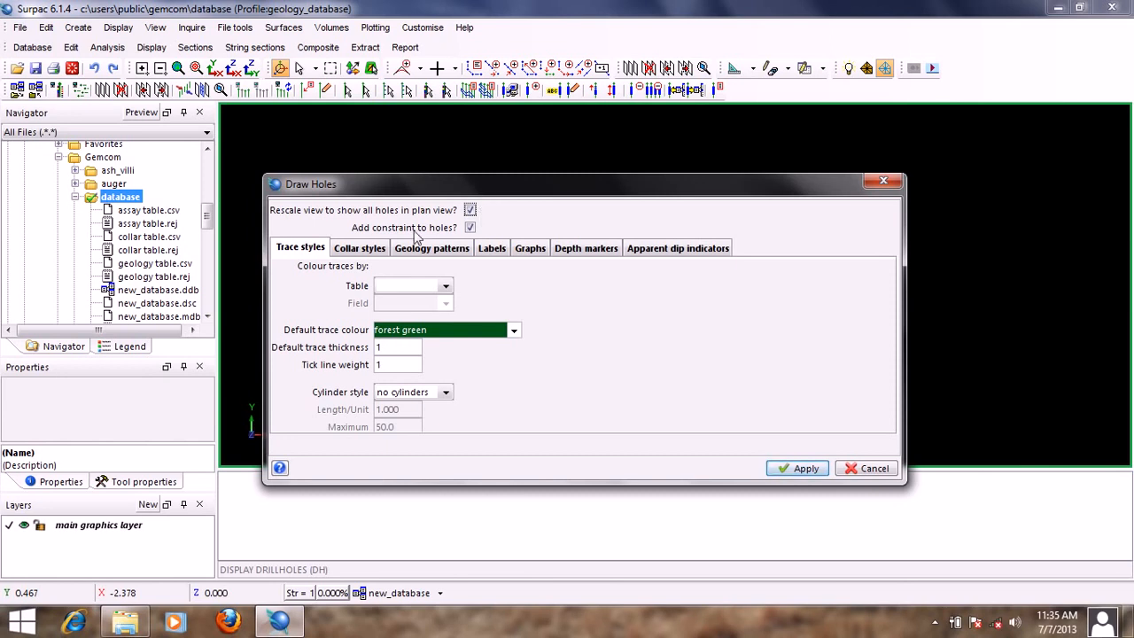
left_click(471, 228)
Examine the trace, collar, geology pattern, label, graph, depth marker and apparent dip settings for drawing holes.
left_click(363, 255)
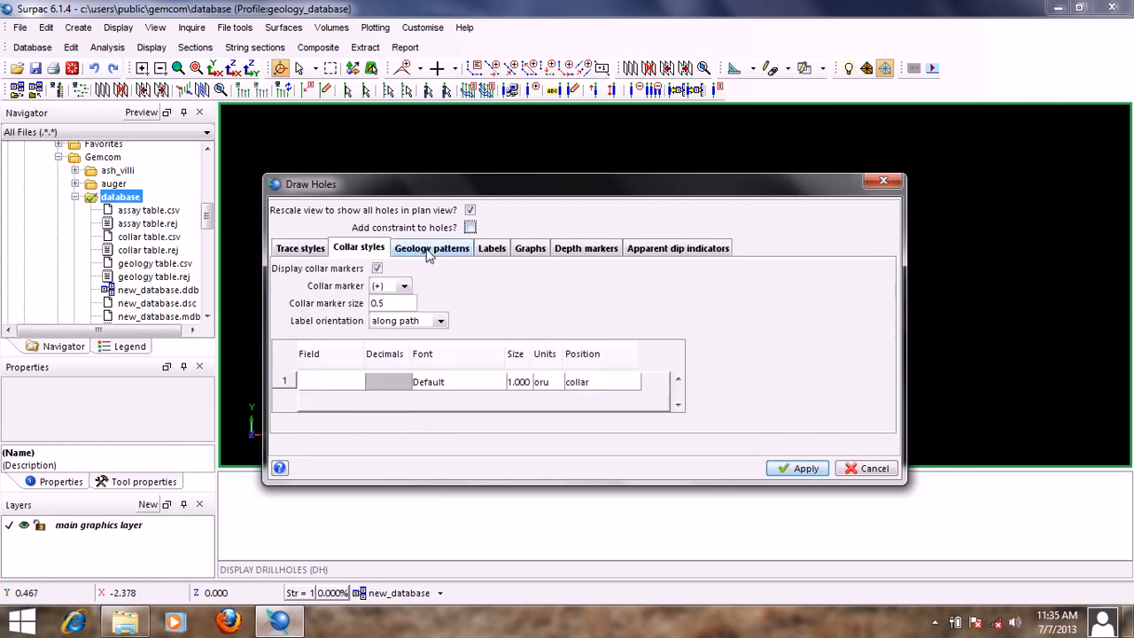
left_click(430, 255)
left_click(493, 253)
left_click(530, 249)
left_click(588, 250)
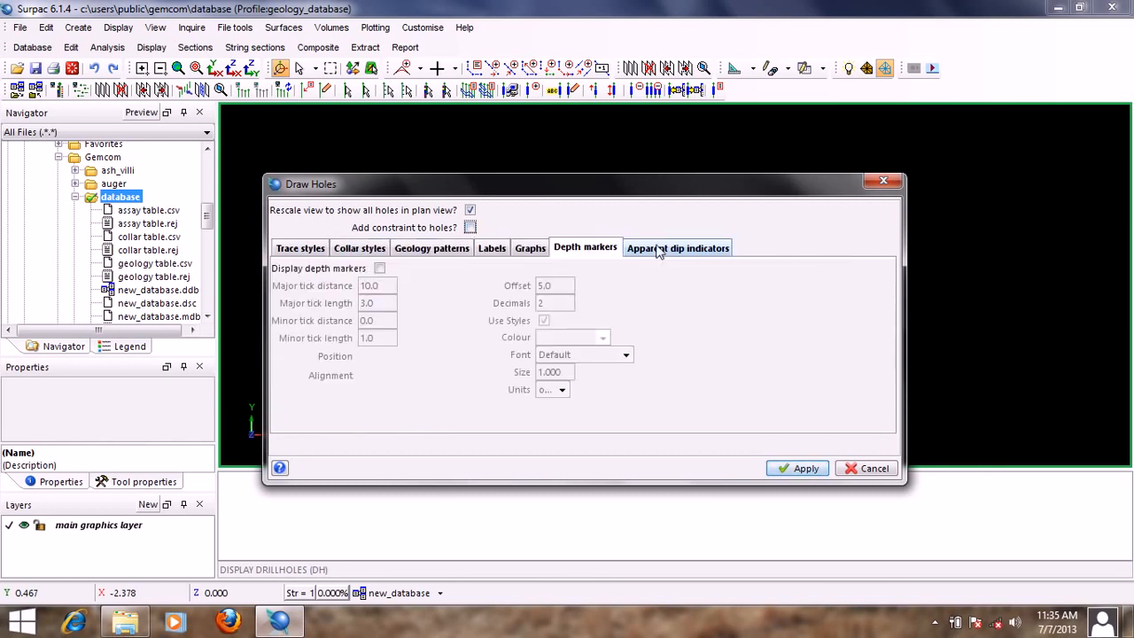
left_click(642, 249)
left_click(315, 252)
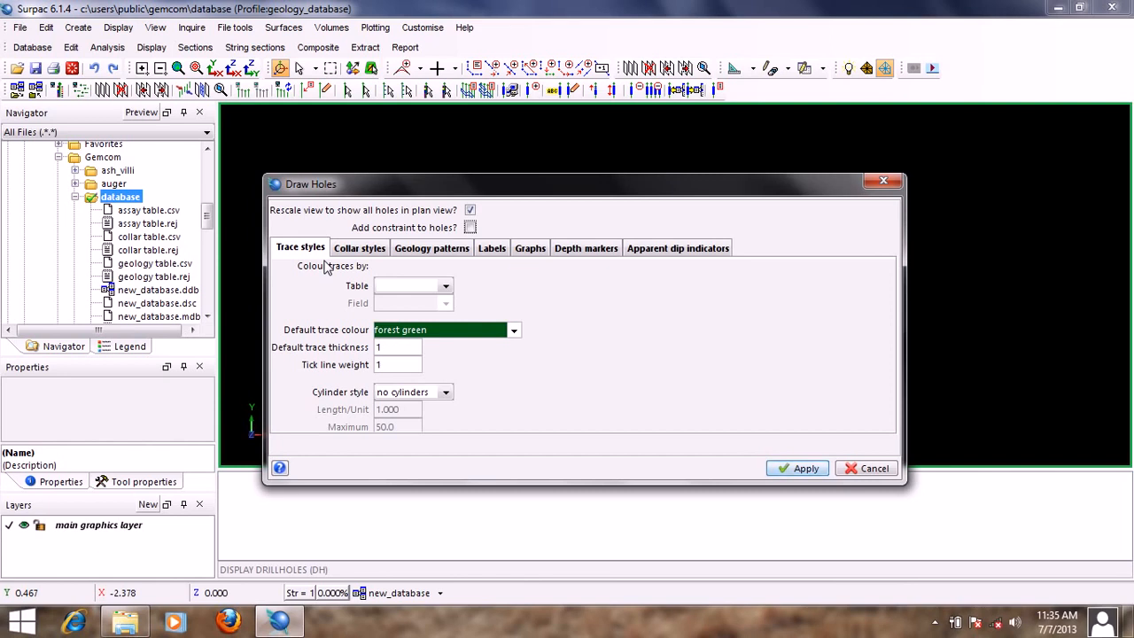
left_click(372, 252)
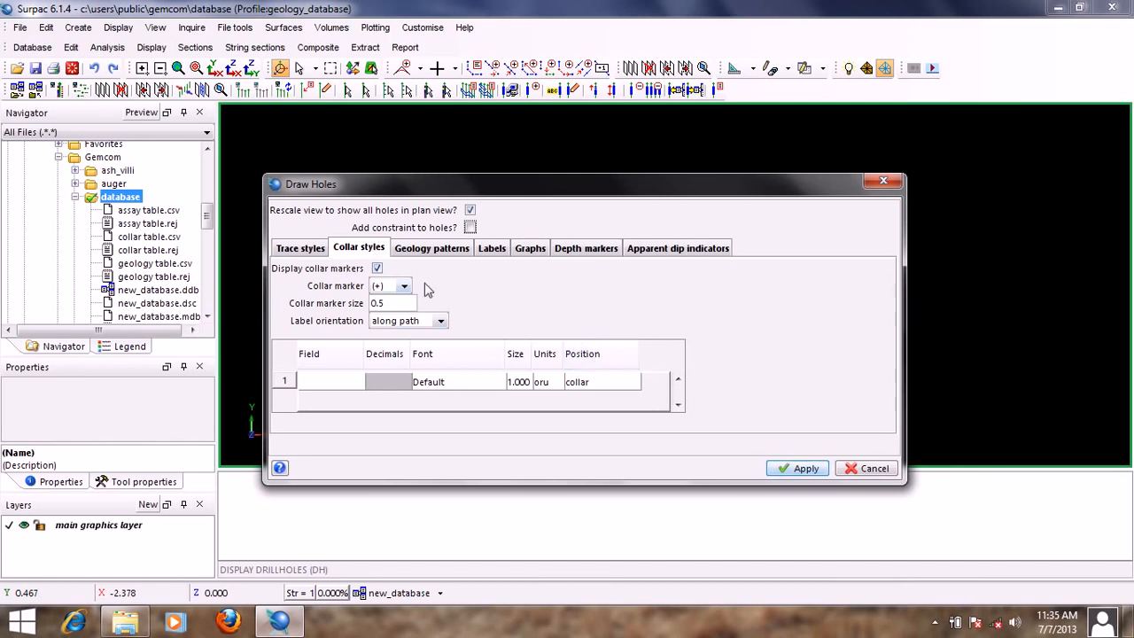
left_click(440, 250)
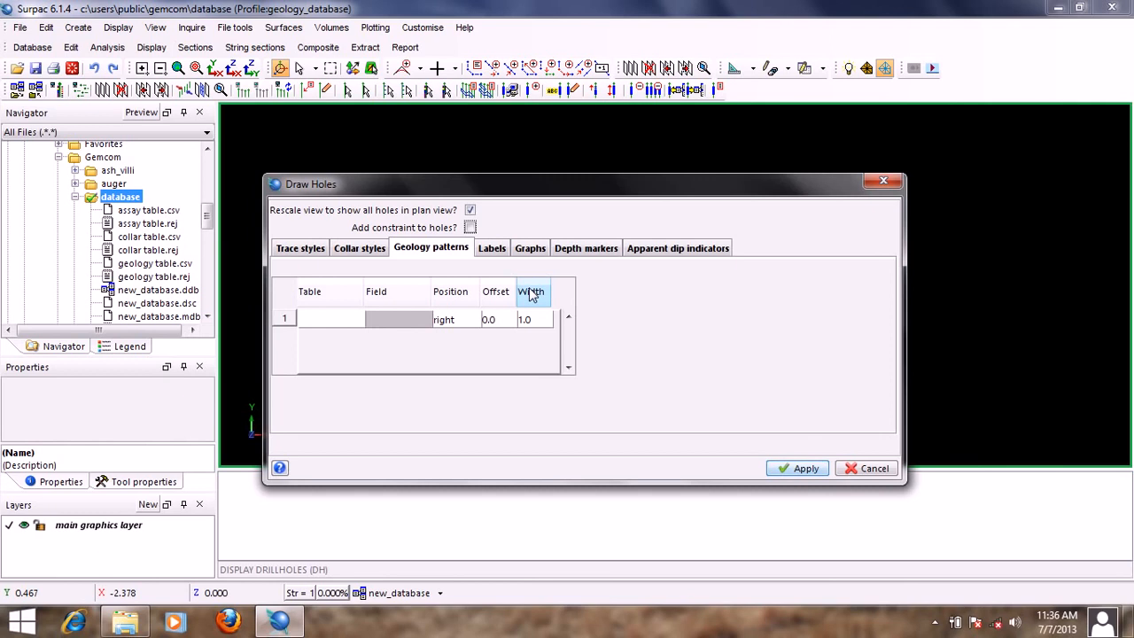
left_click(500, 253)
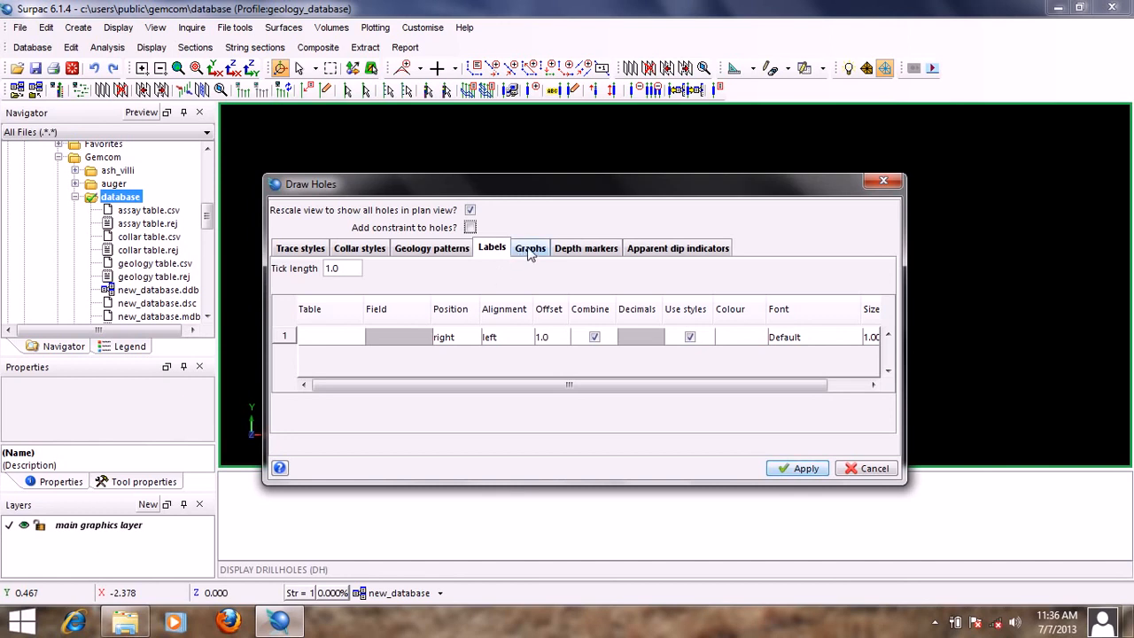
left_click(531, 252)
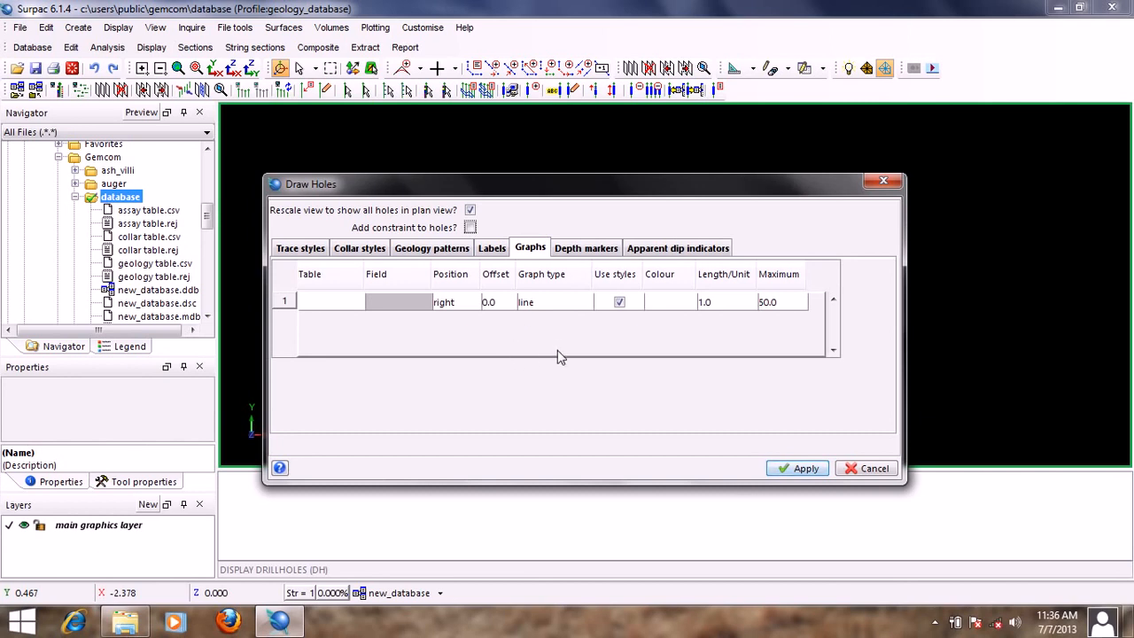
left_click(596, 253)
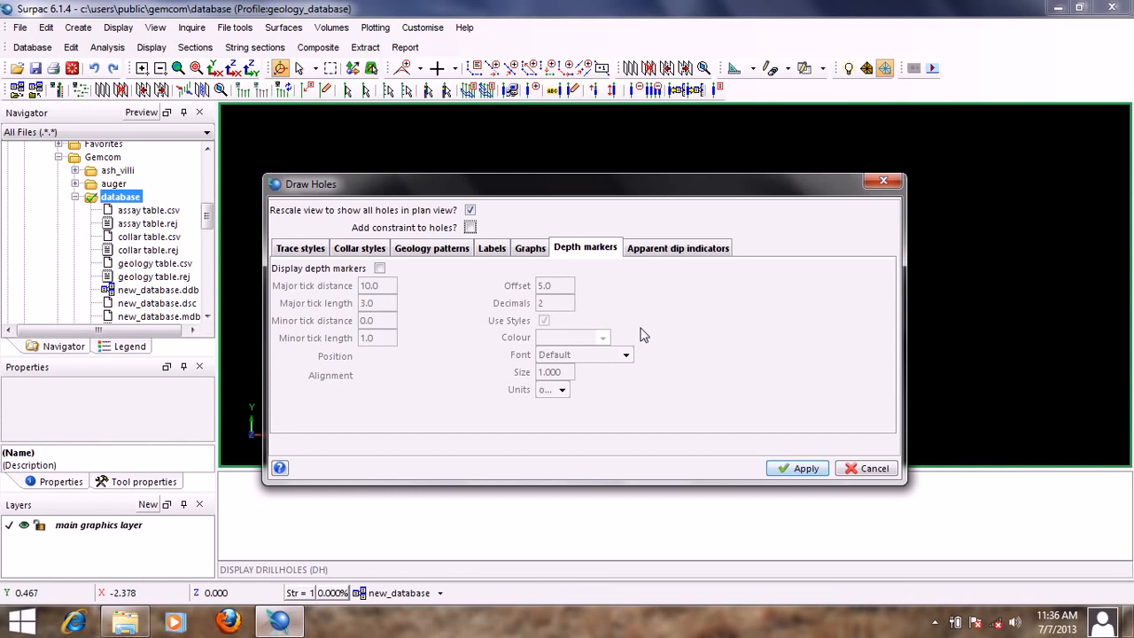
left_click(681, 253)
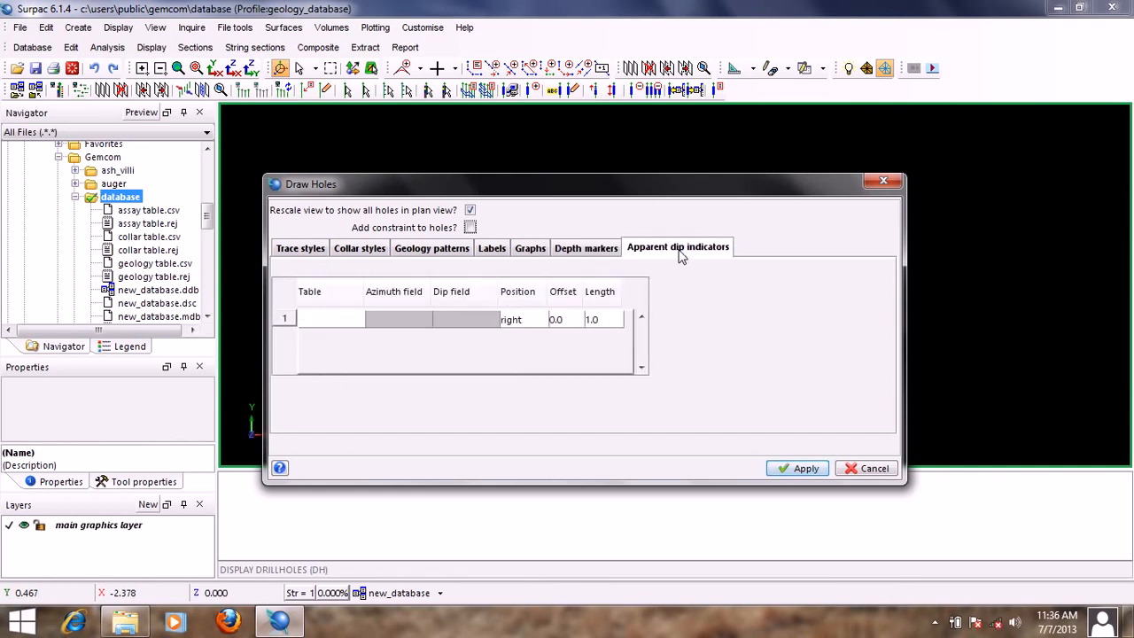
Display the drillholes with traces coloured by the au_ave_ppm field of the assay table, and inspect them in 3D.
left_click(300, 252)
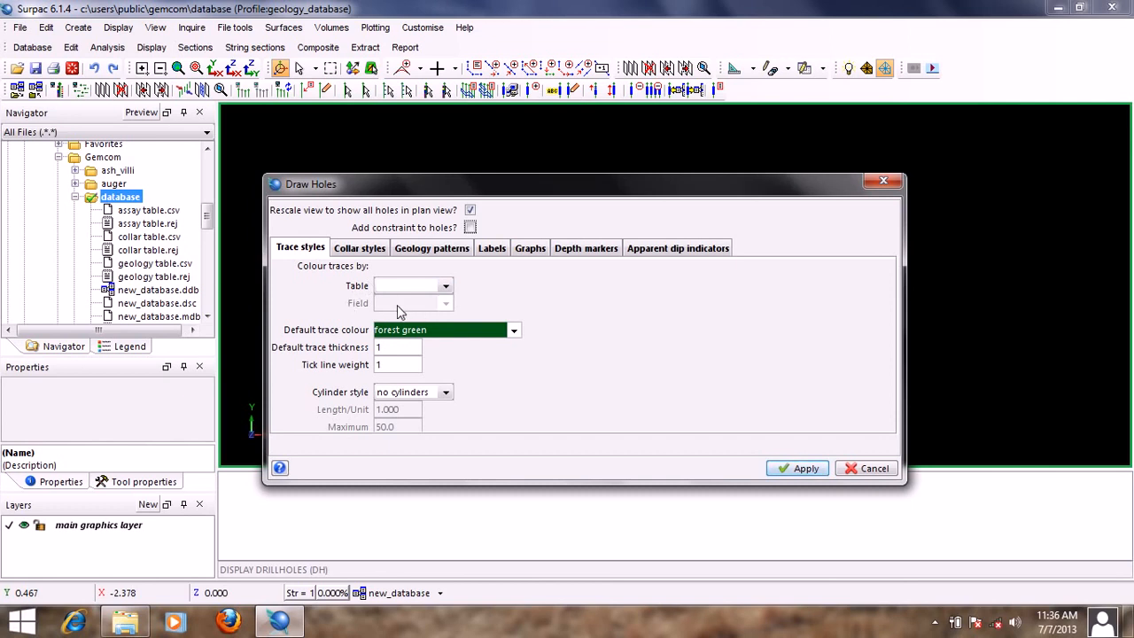
left_click(446, 286)
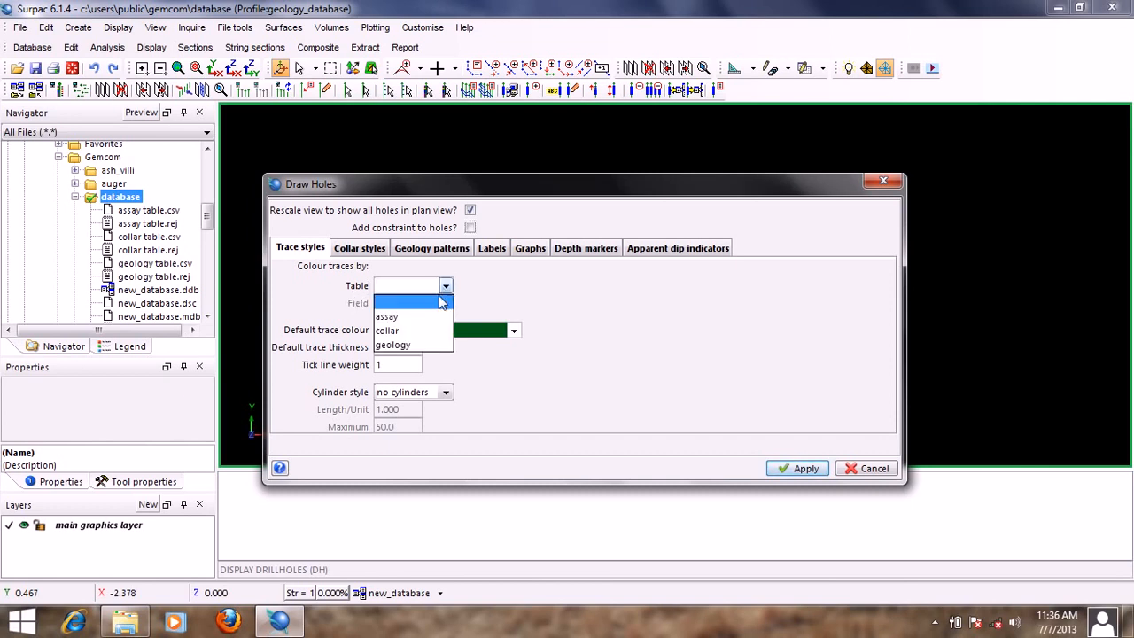
left_click(415, 319)
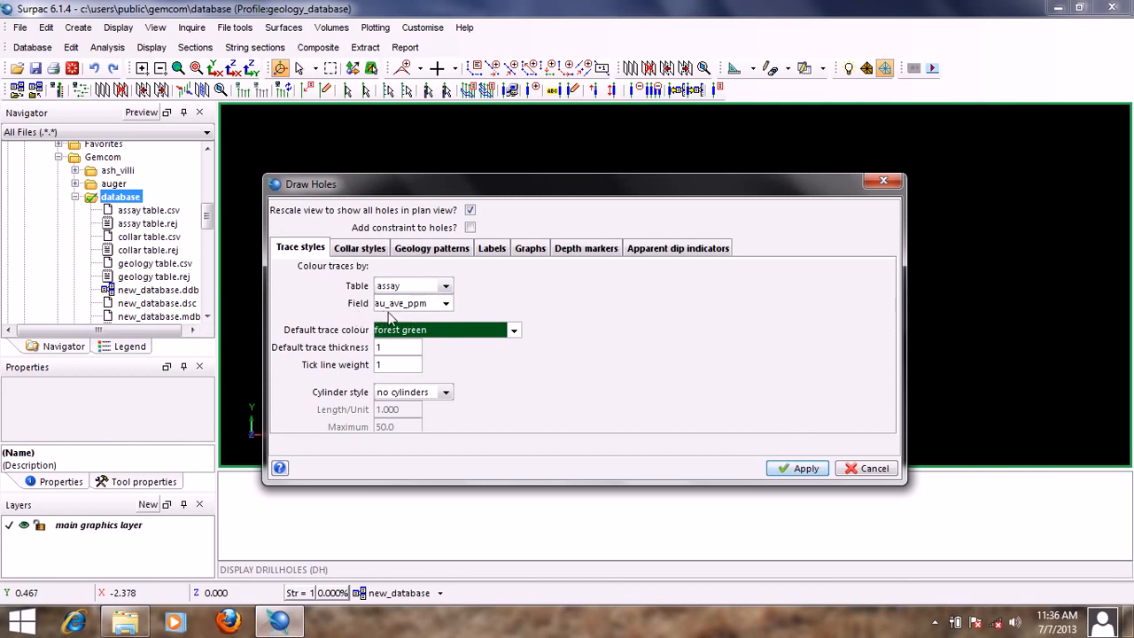
left_click(805, 468)
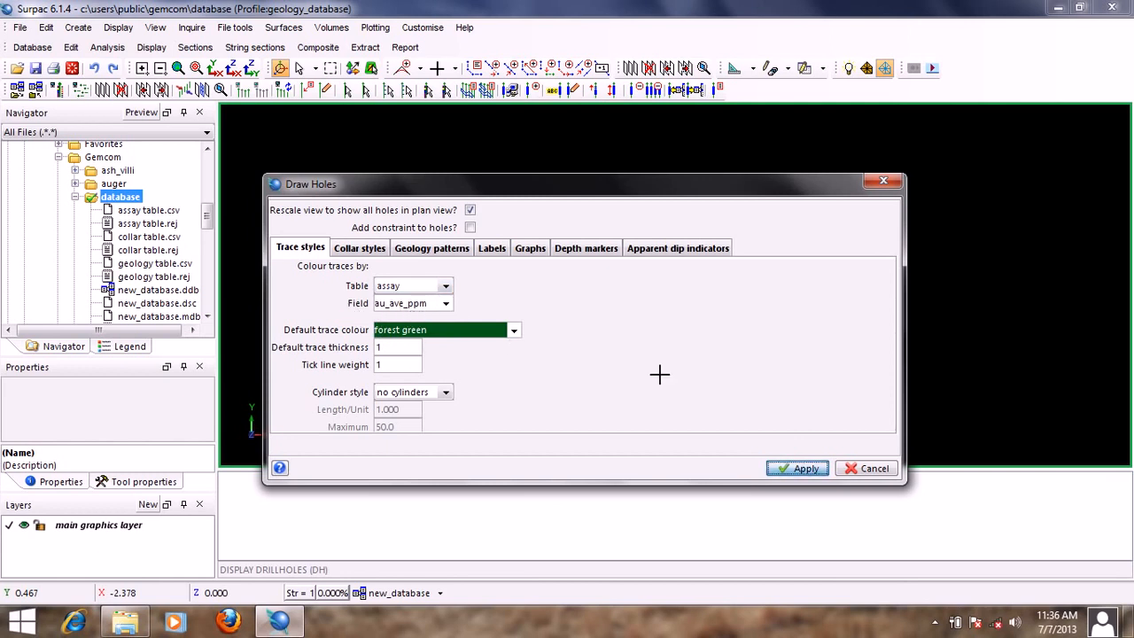
left_click_drag(607, 322, 698, 303)
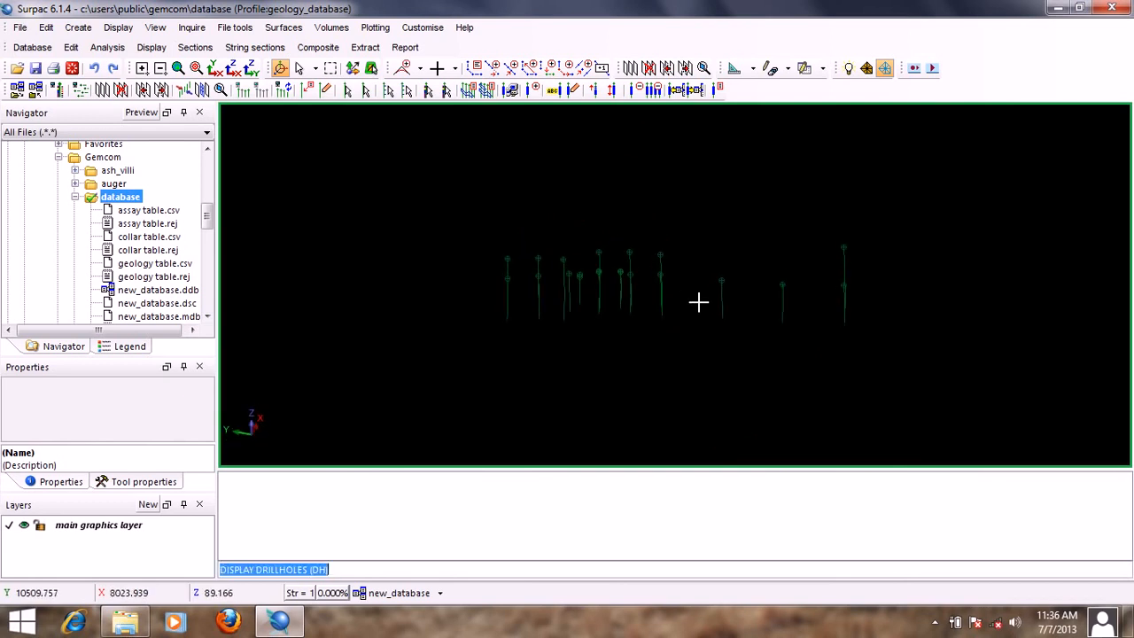
Redraw the drillholes with traces coloured by the hole_id field of the collar table, and inspect them in 3D.
key("Return")
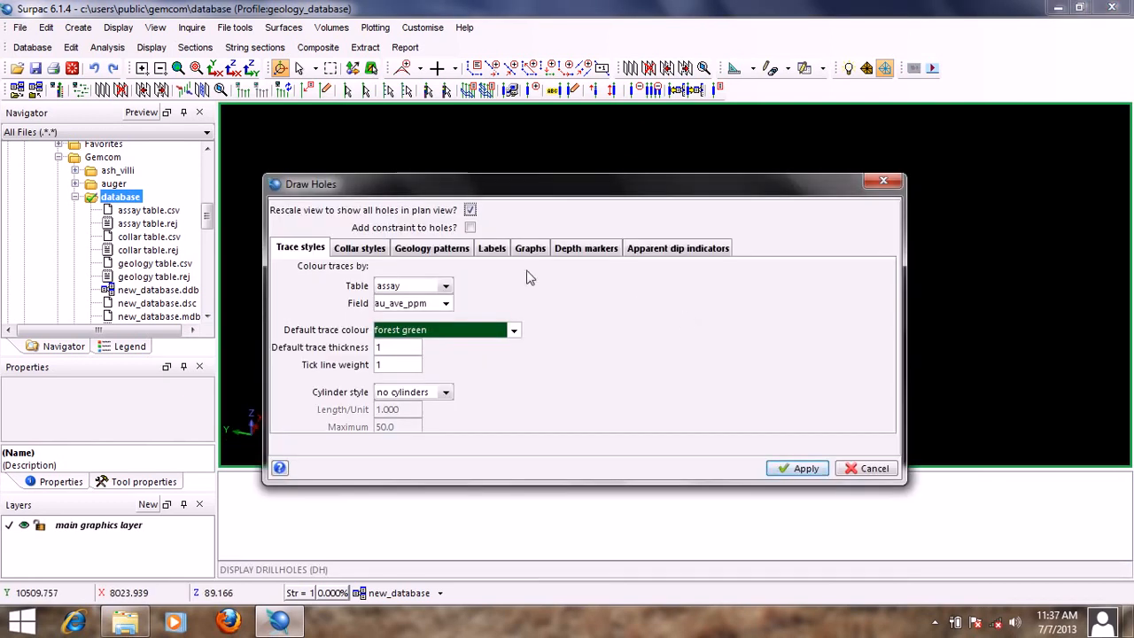
left_click(446, 285)
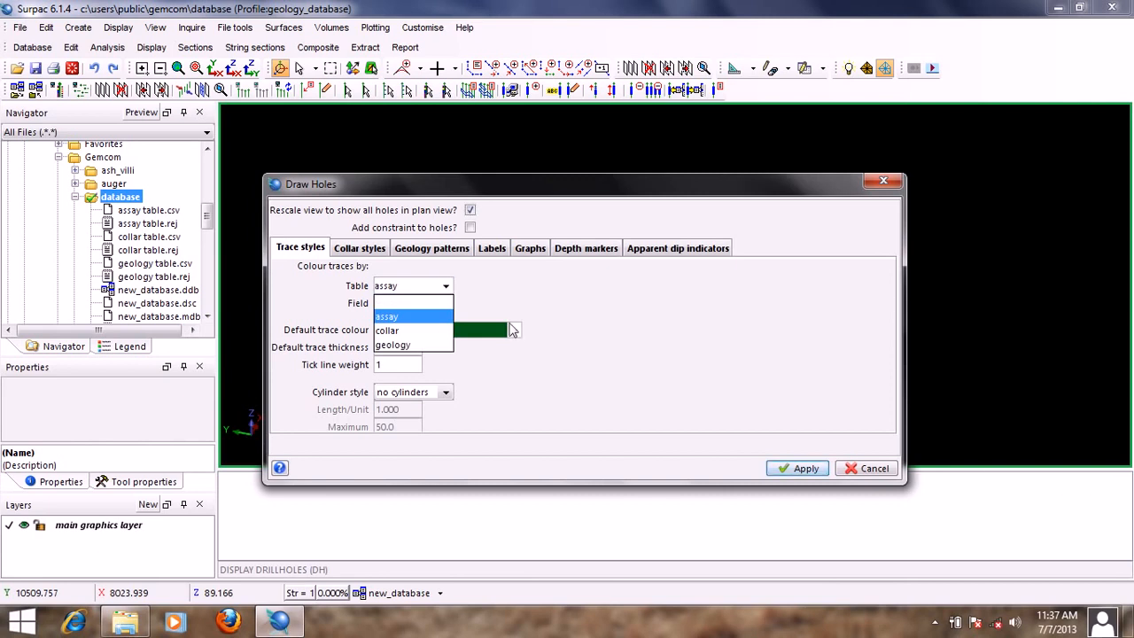
left_click(413, 333)
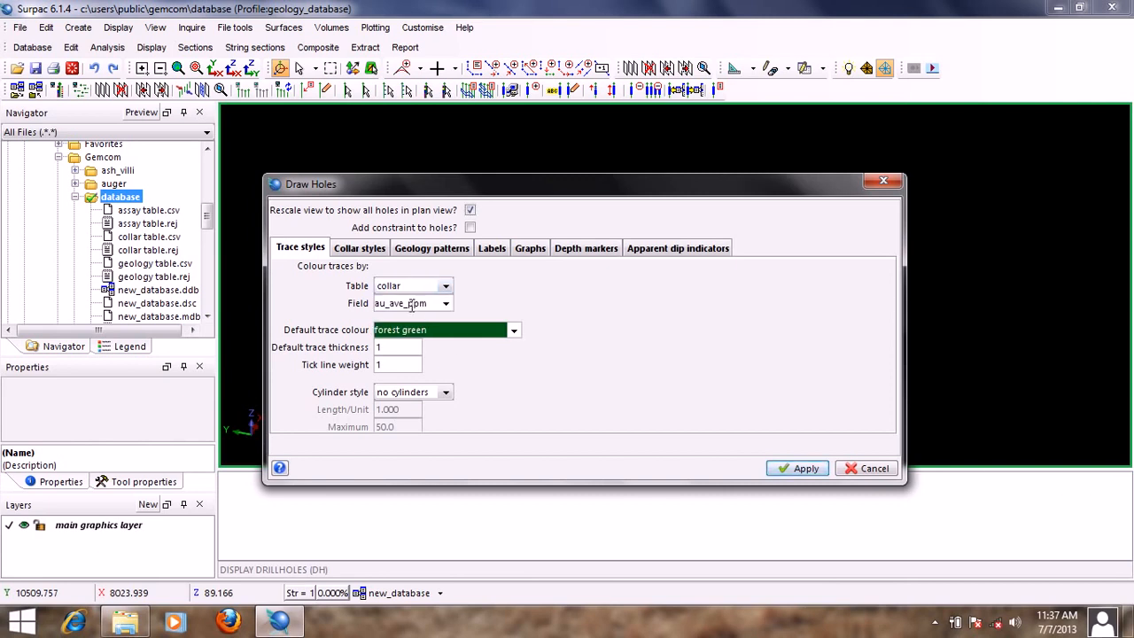
left_click(447, 305)
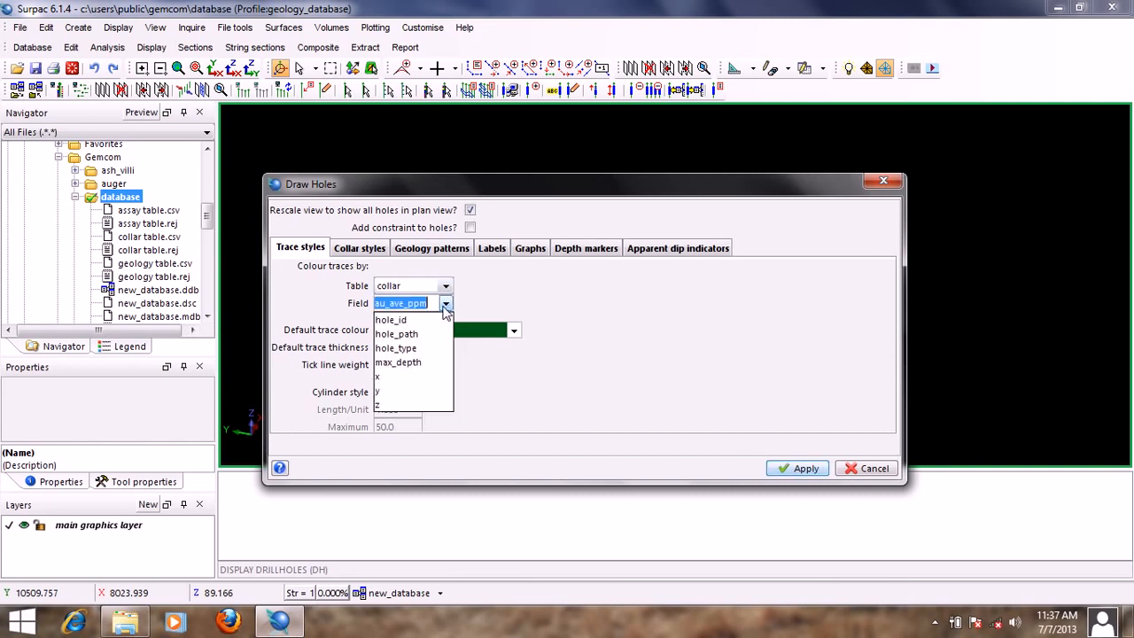
left_click(414, 321)
left_click(795, 468)
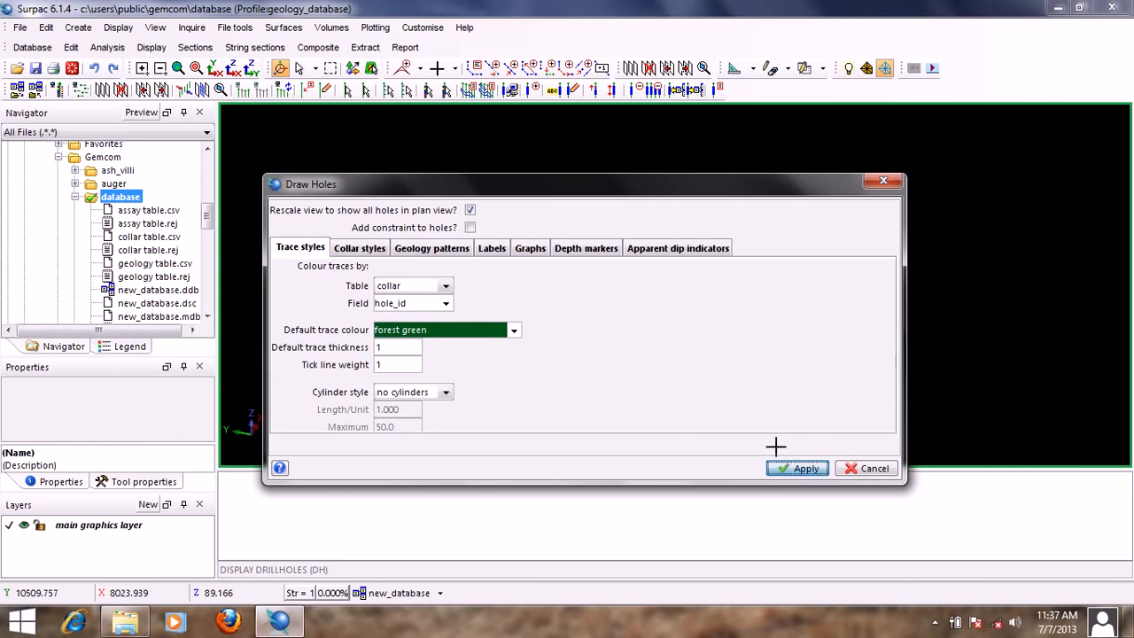
left_click_drag(645, 352, 736, 327)
Redraw the drillholes with traces coloured by the lithology field of the geology table, and inspect them in 3D.
key("Return")
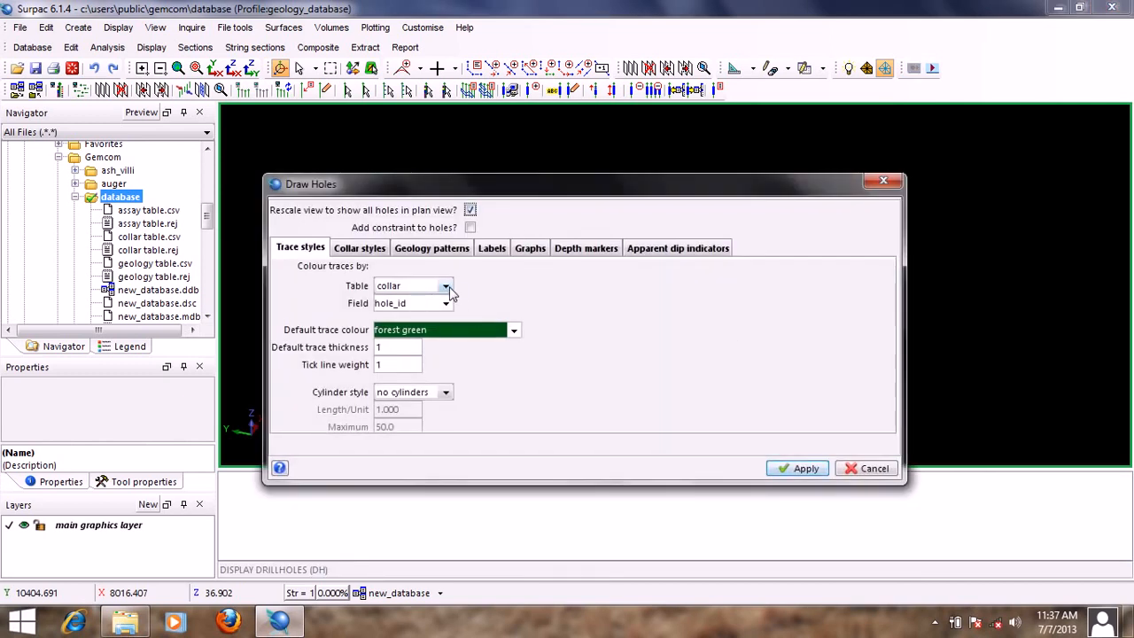
left_click(448, 288)
left_click(421, 342)
left_click(445, 304)
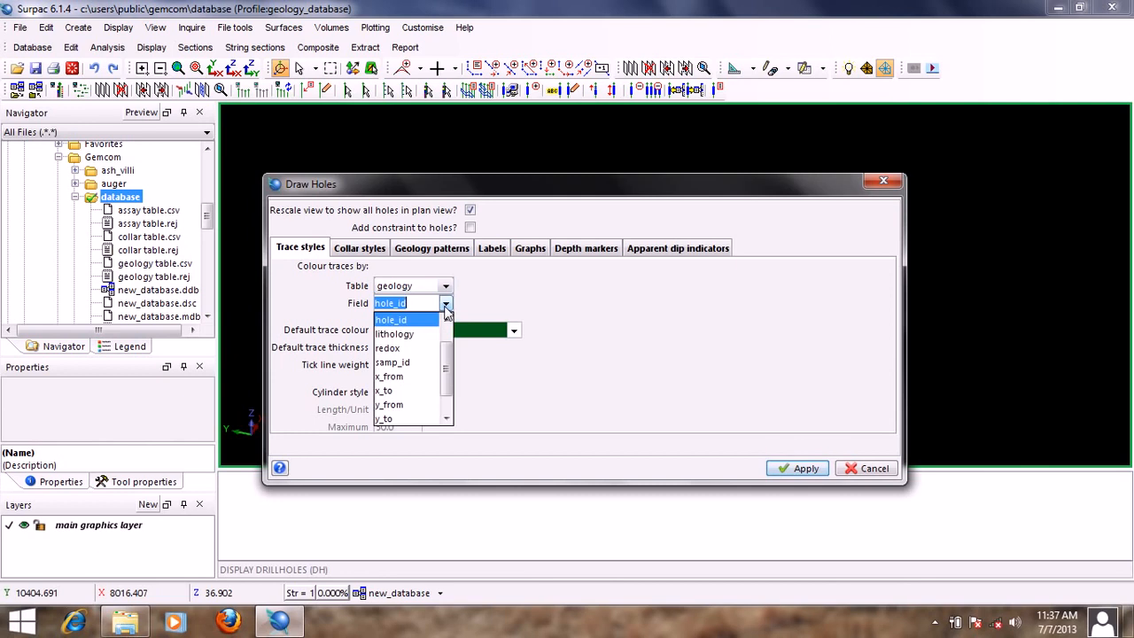
left_click(396, 335)
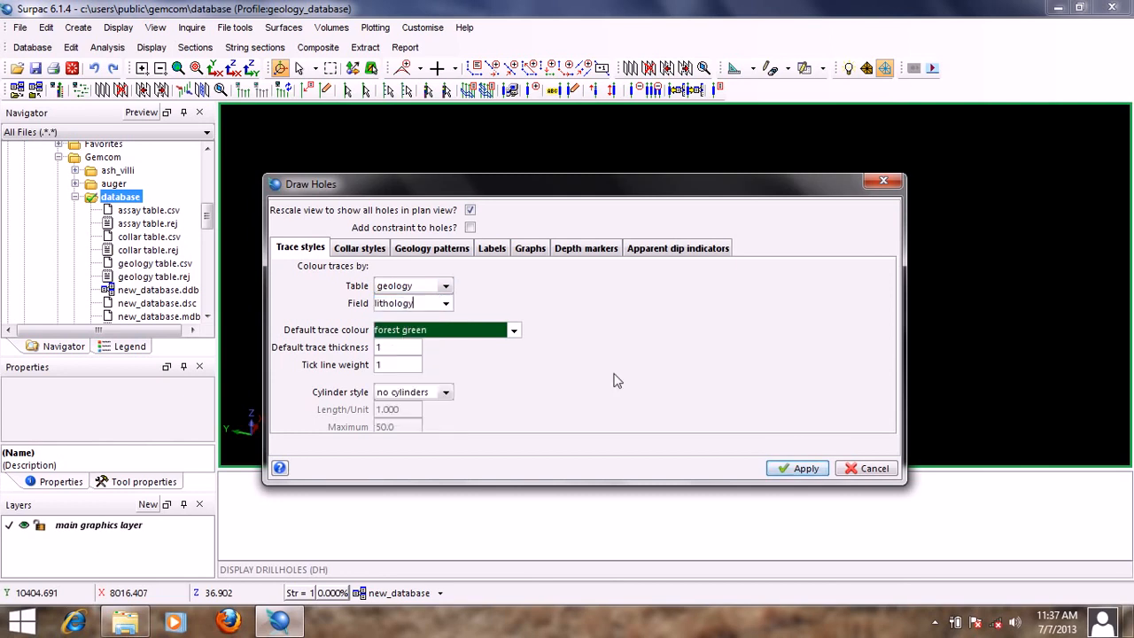
left_click(801, 468)
left_click_drag(637, 348, 718, 309)
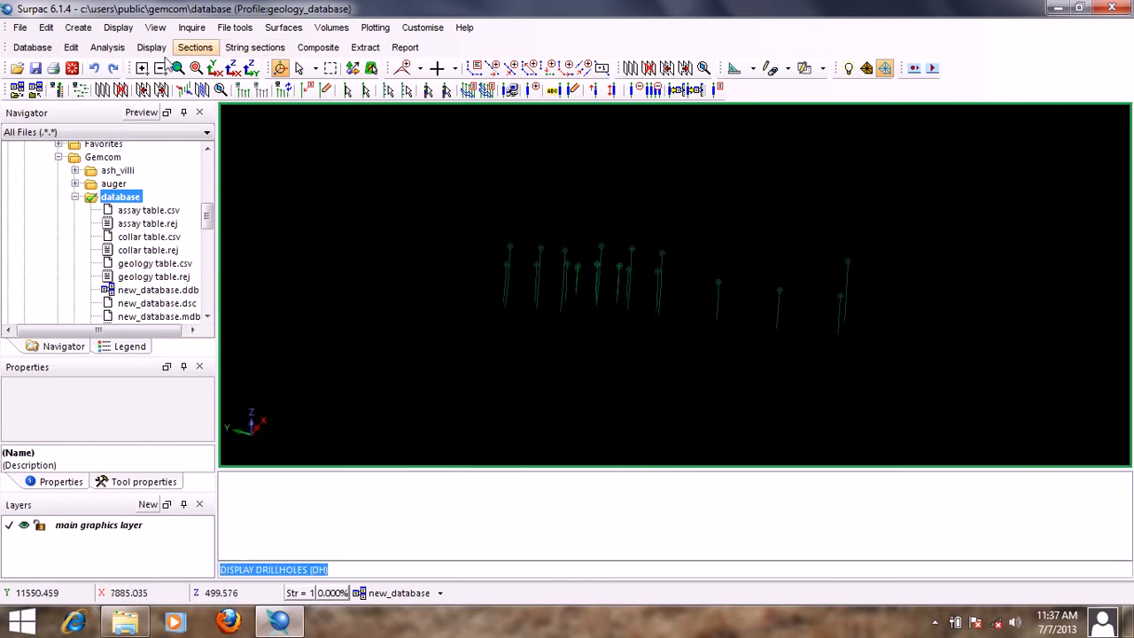
Clear the displayed drillholes from the graphics view.
left_click(72, 68)
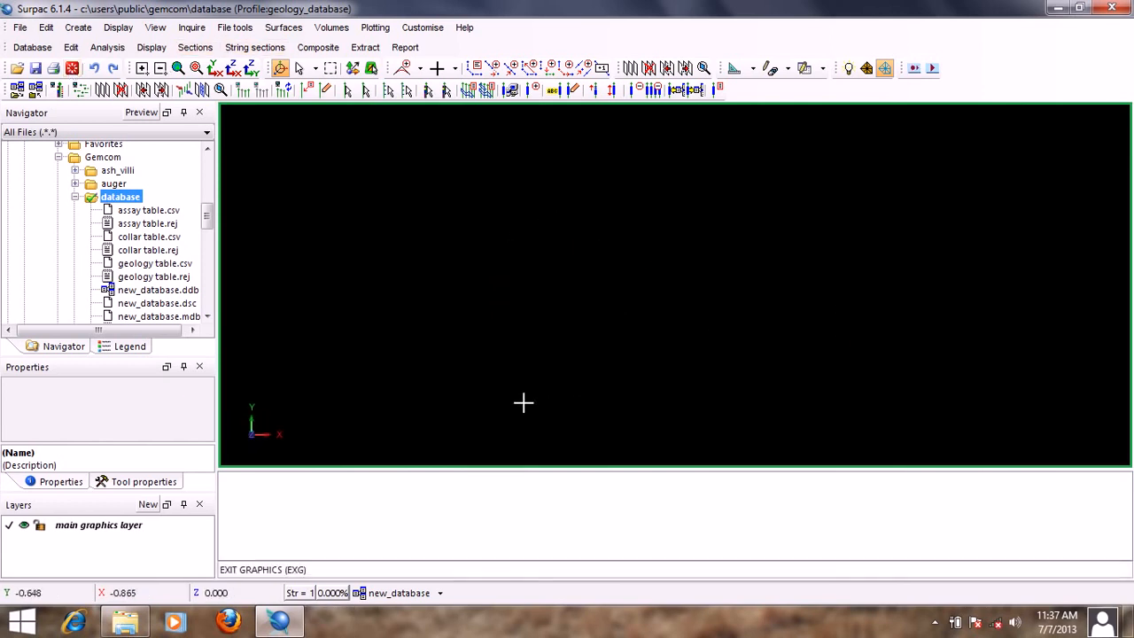
left_click(409, 595)
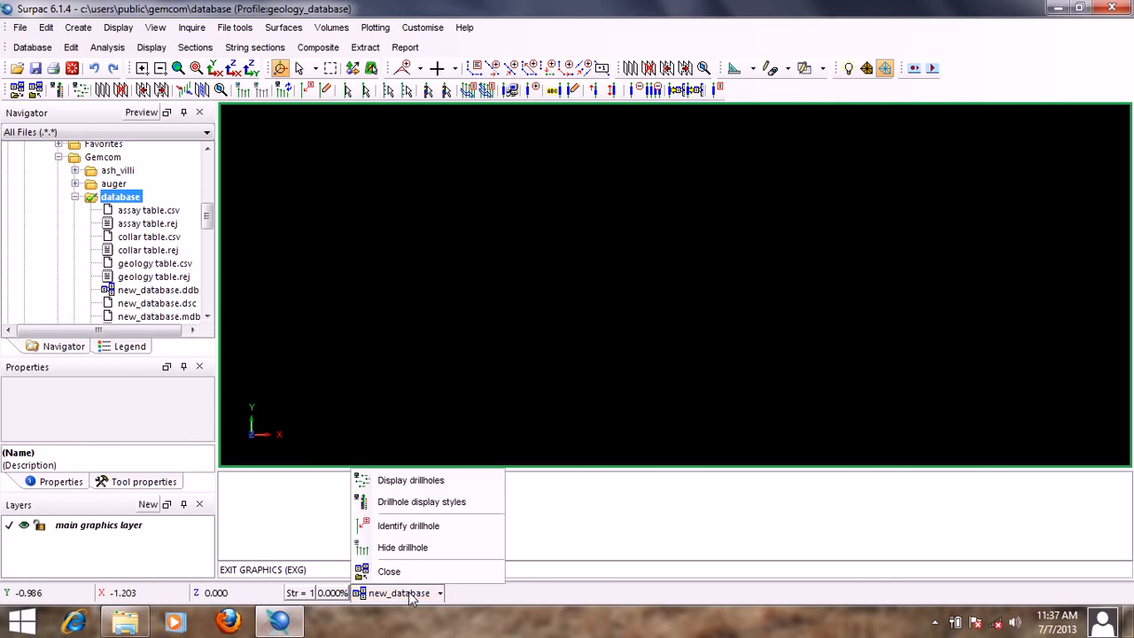
left_click(457, 505)
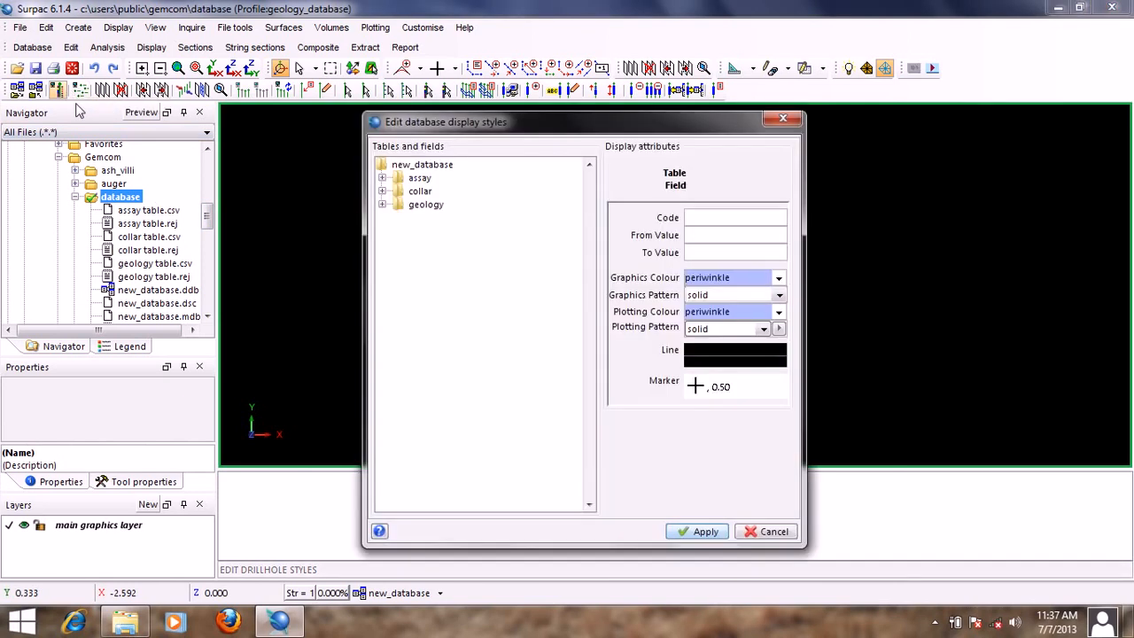
key("Escape")
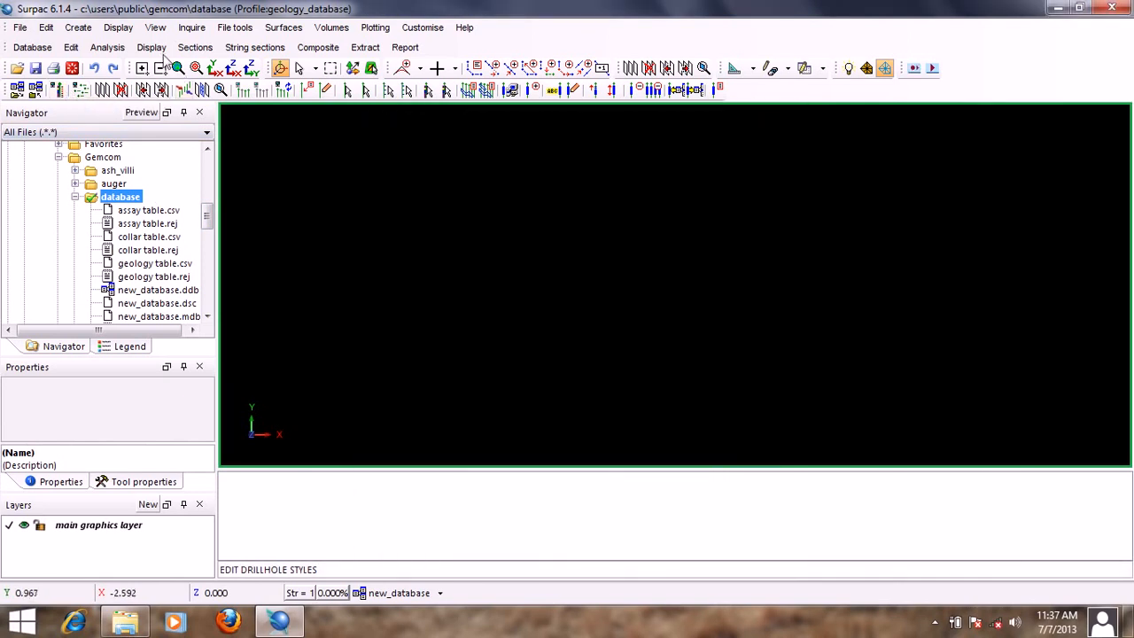
Open the drillhole display styles for new_database and expand the assay table's fields.
left_click(151, 47)
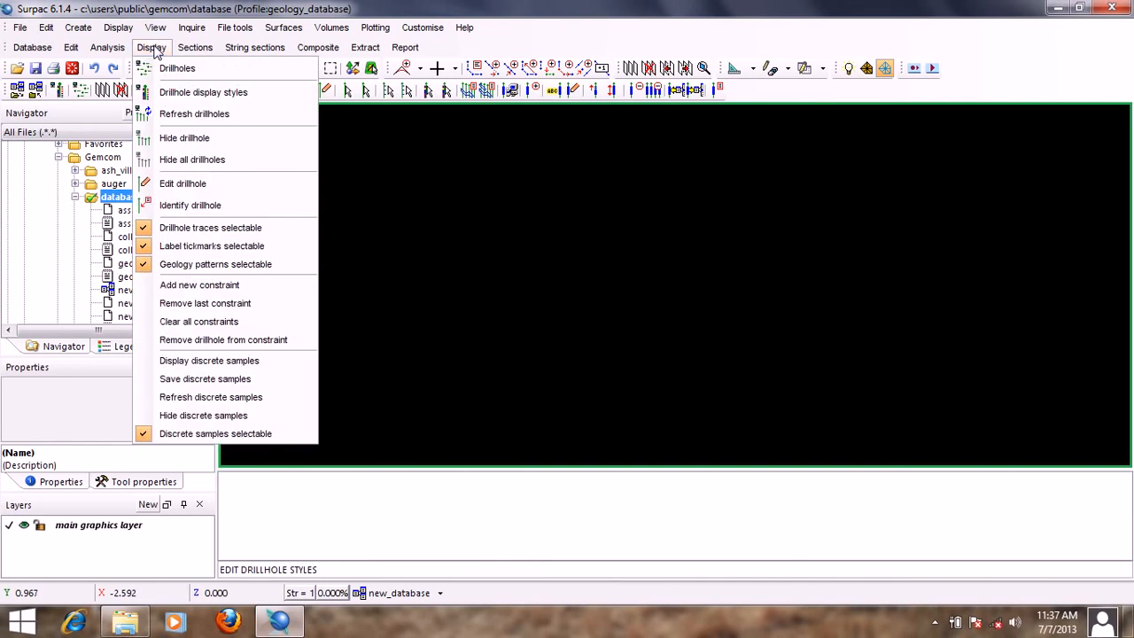
left_click(239, 95)
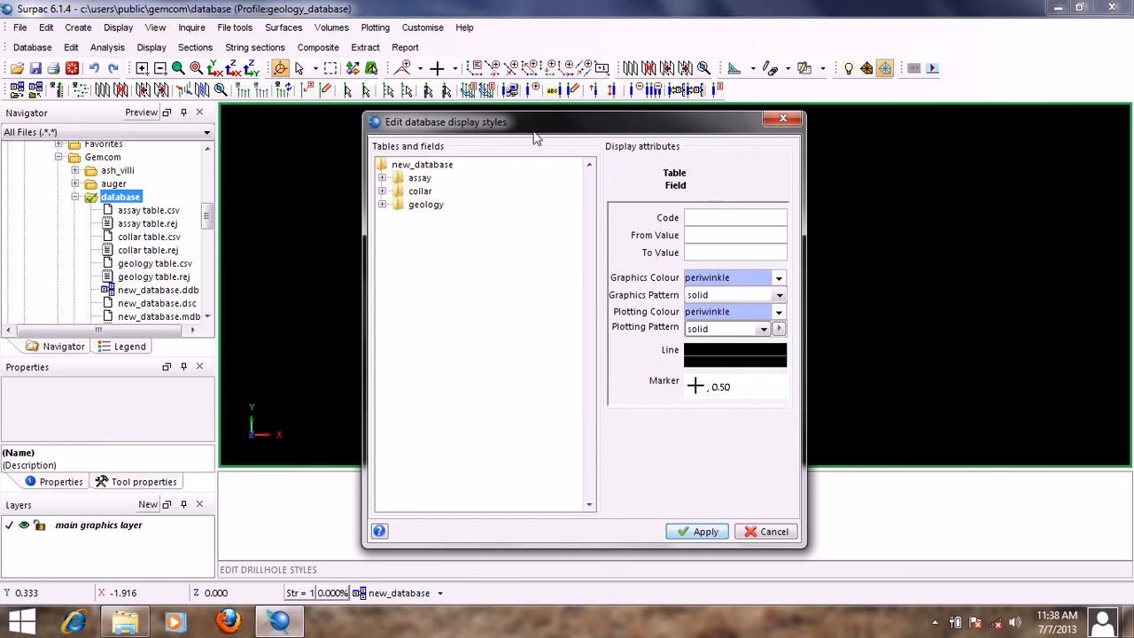
left_click_drag(563, 130, 565, 95)
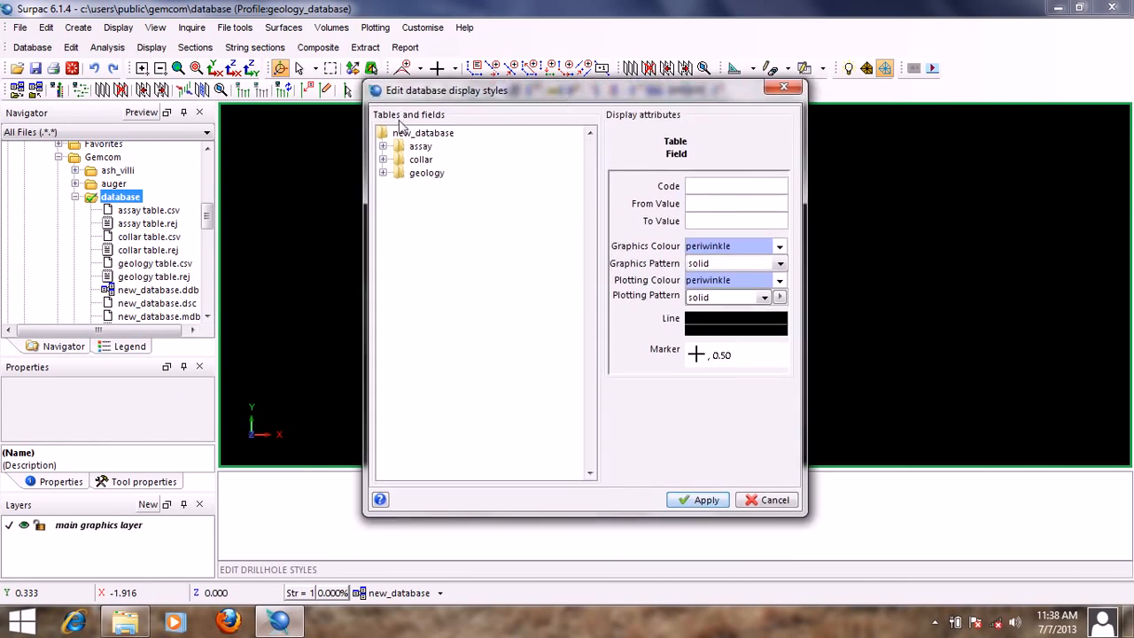
left_click(383, 146)
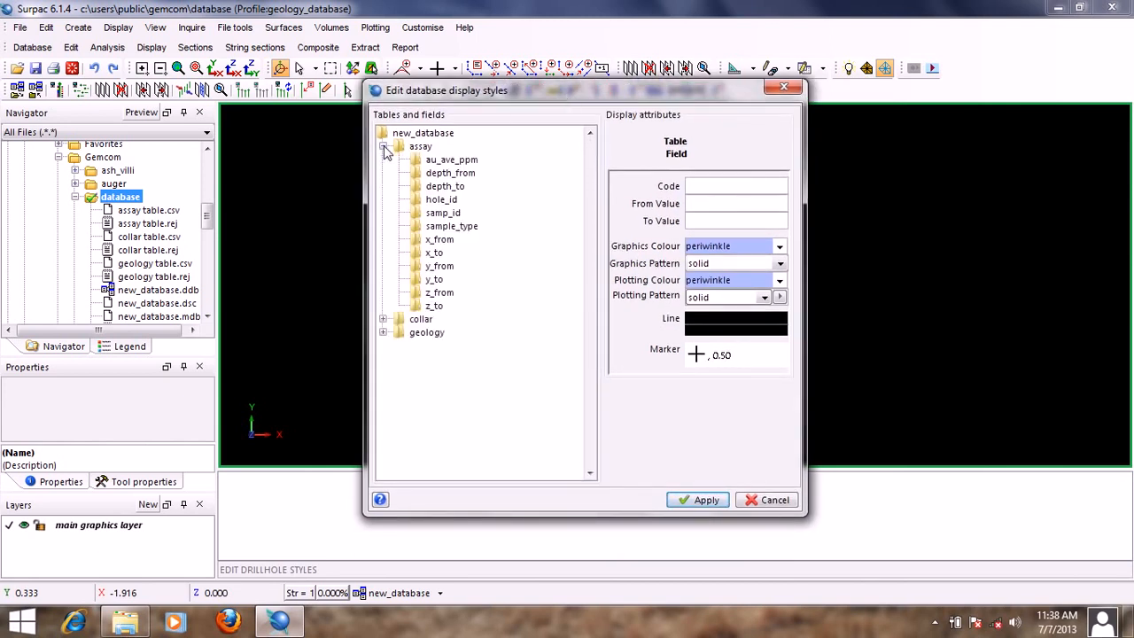
Get the min - max range of the assay table's au_ave_ppm field, and remove the style created from it.
left_click(454, 160)
right_click(455, 162)
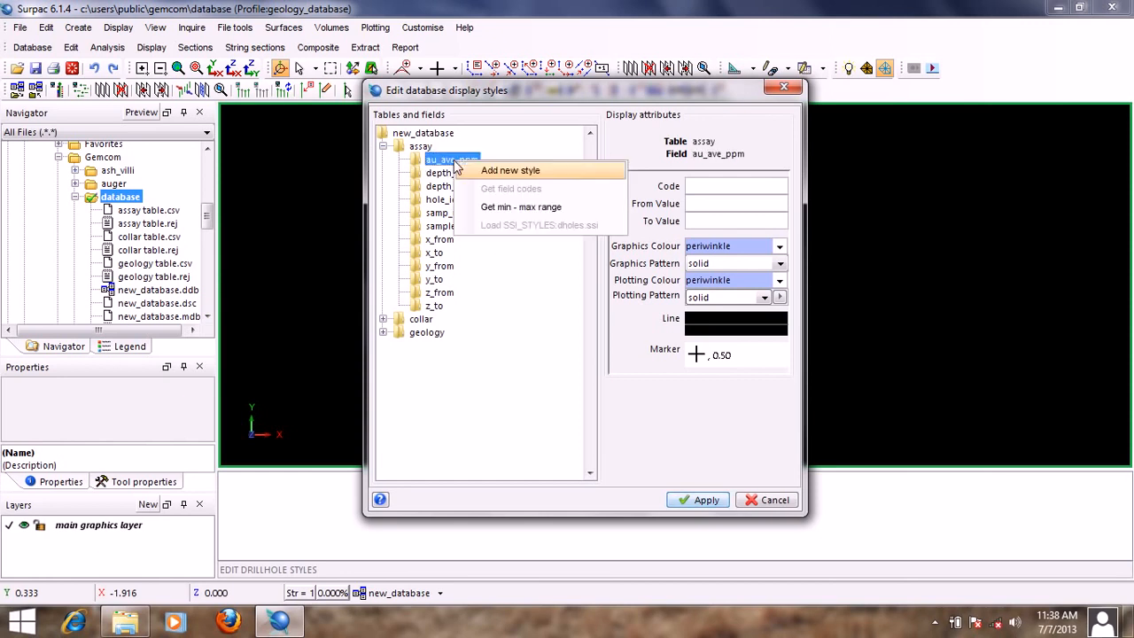
left_click(535, 209)
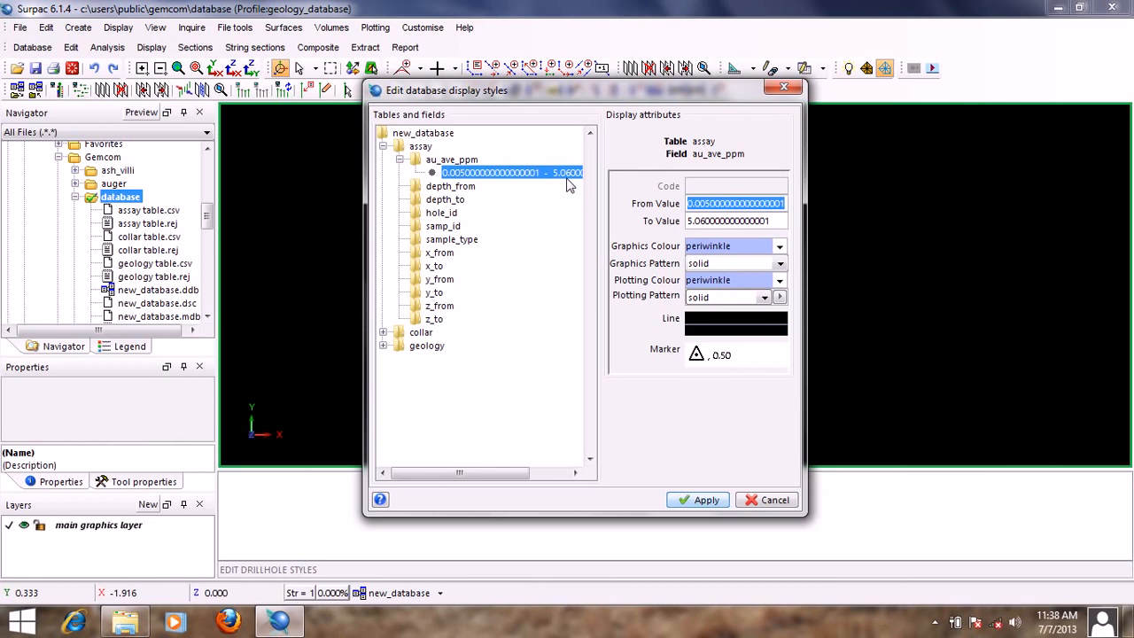
right_click(506, 172)
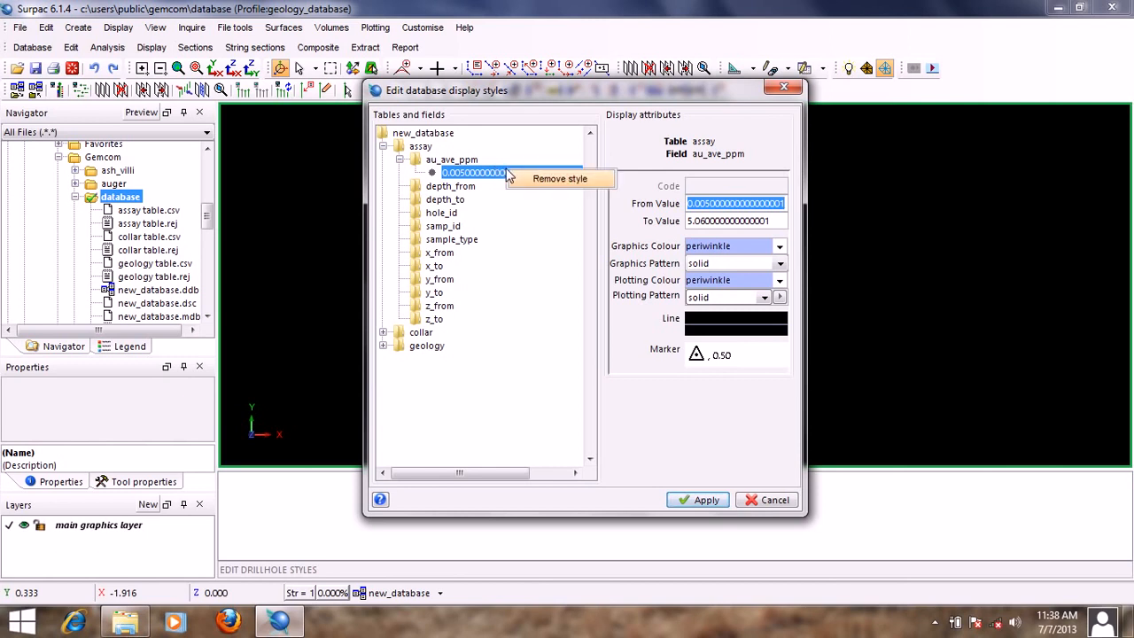
left_click(572, 180)
Add six new blank range styles to the au_ave_ppm field of the assay table.
left_click(461, 162)
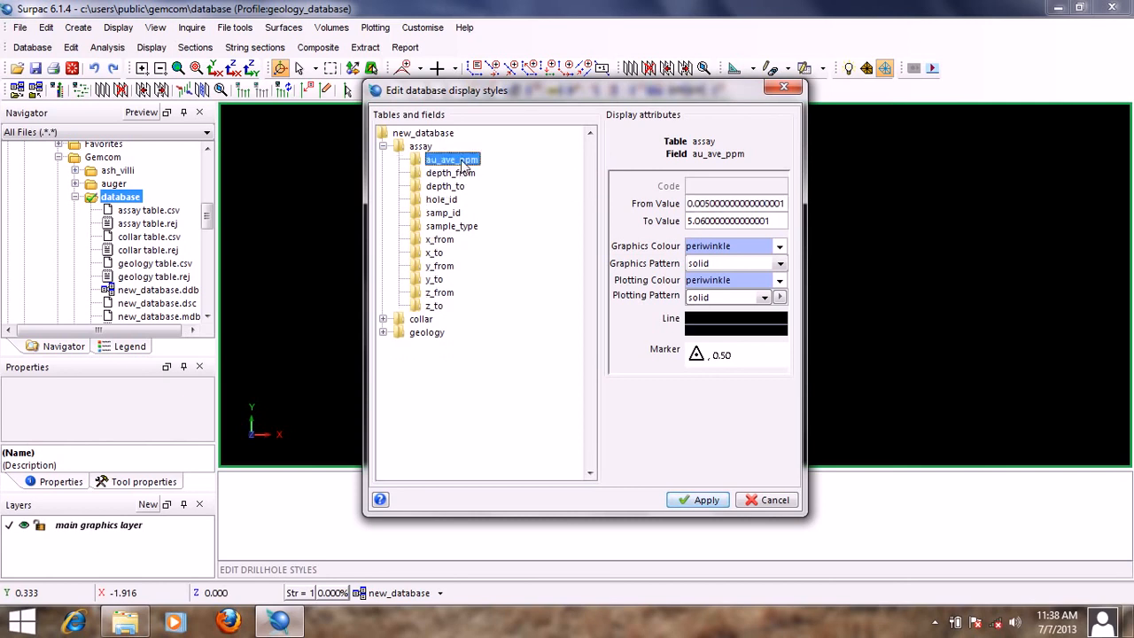
right_click(463, 166)
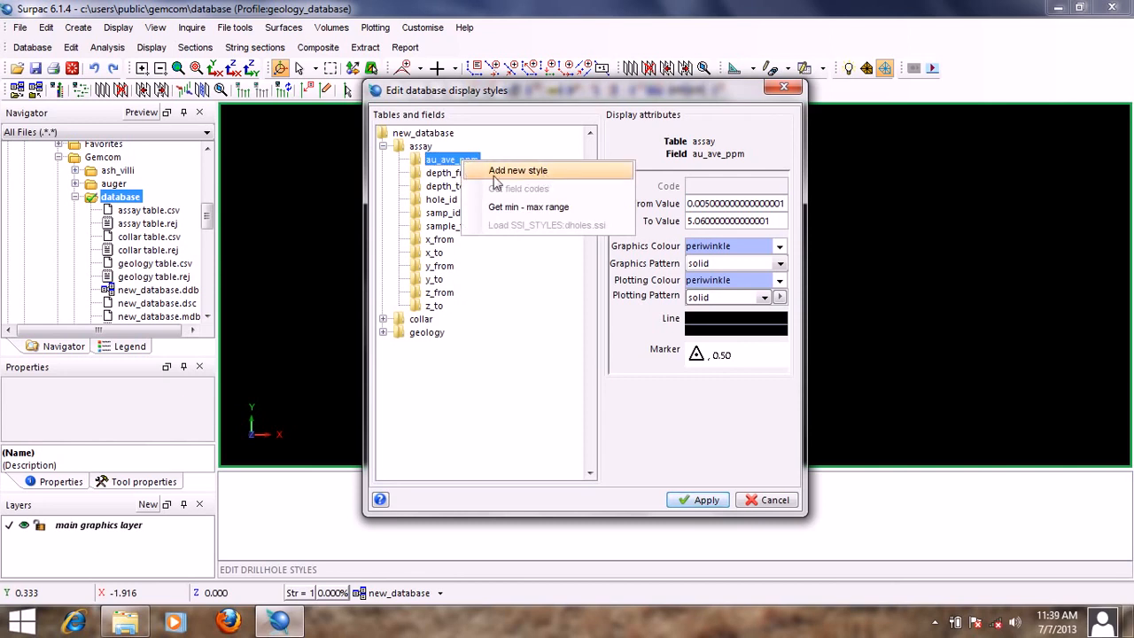
left_click(537, 174)
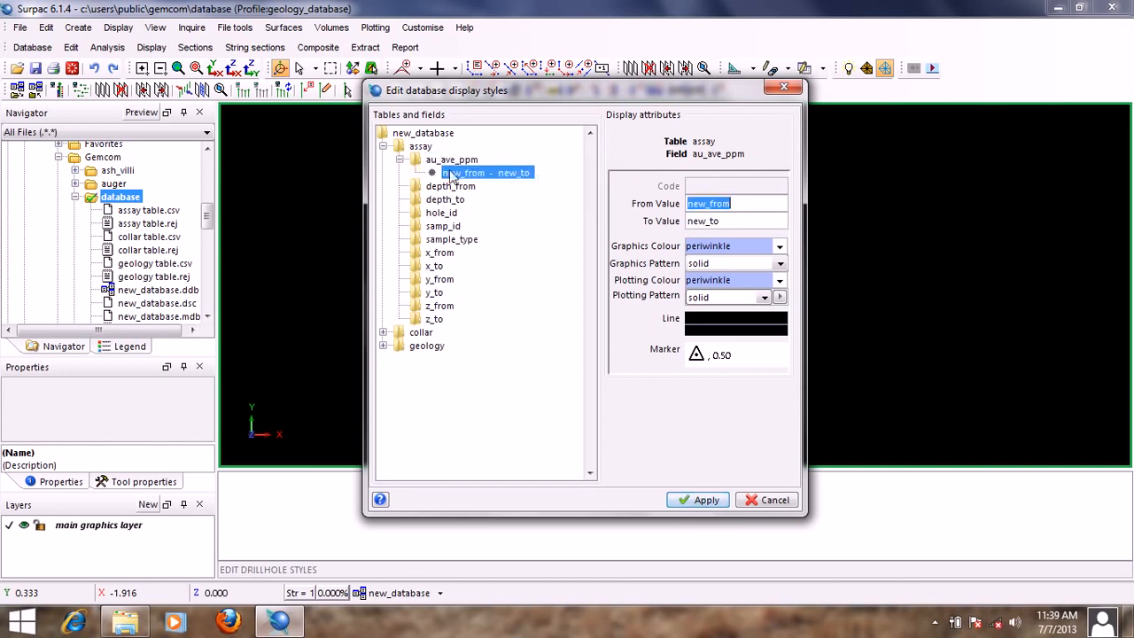
right_click(447, 164)
left_click(449, 169)
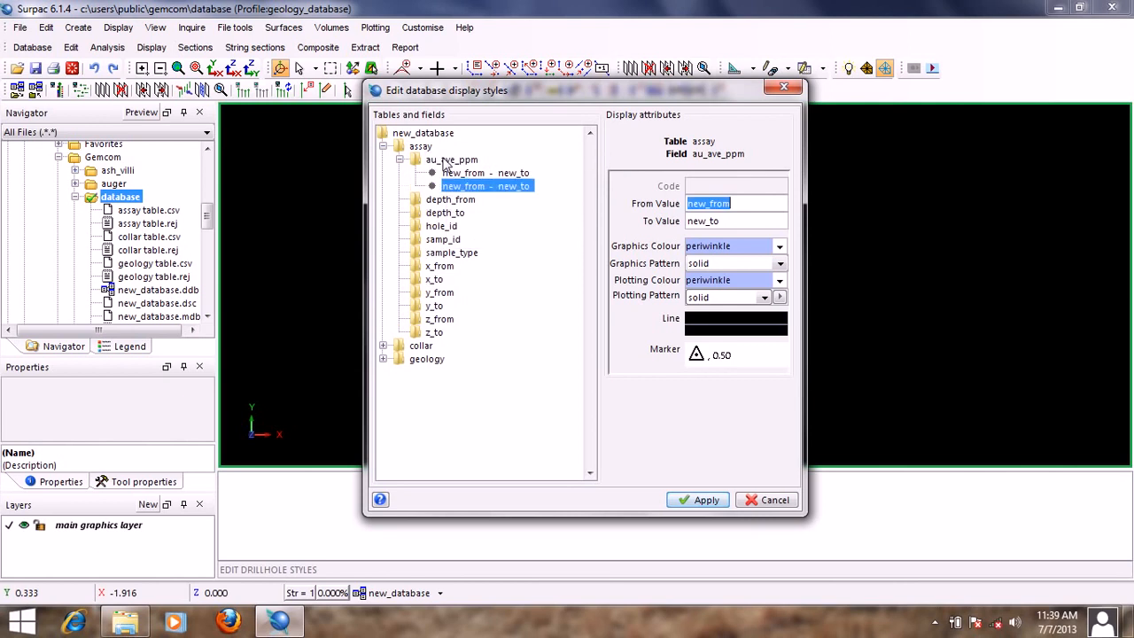
right_click(447, 164)
left_click(483, 171)
right_click(486, 161)
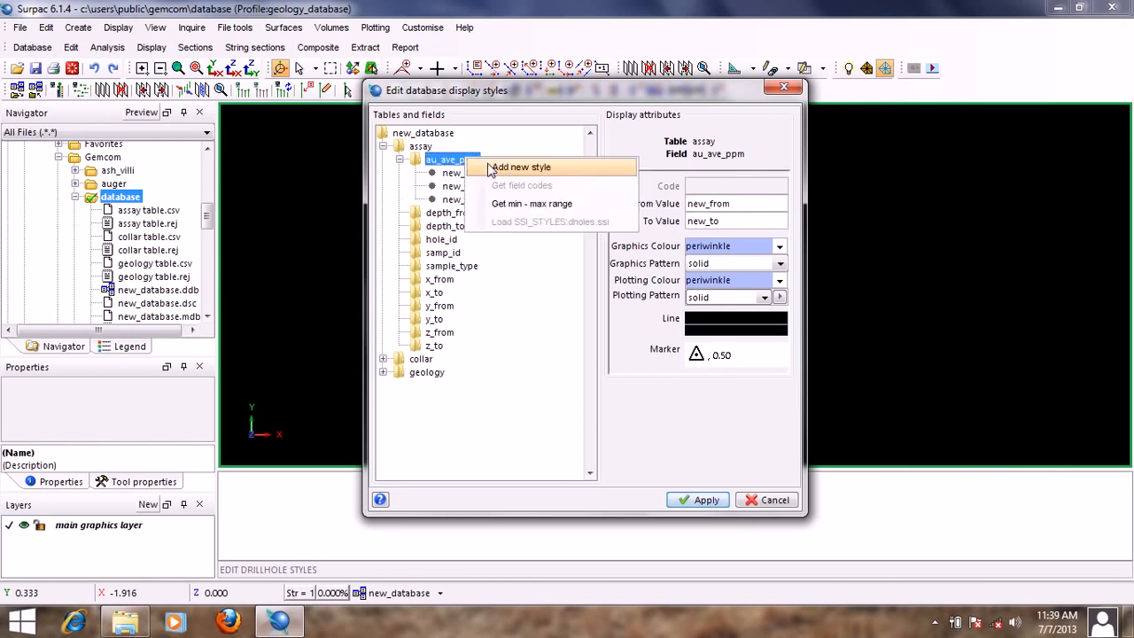
left_click(523, 168)
right_click(476, 162)
left_click(528, 170)
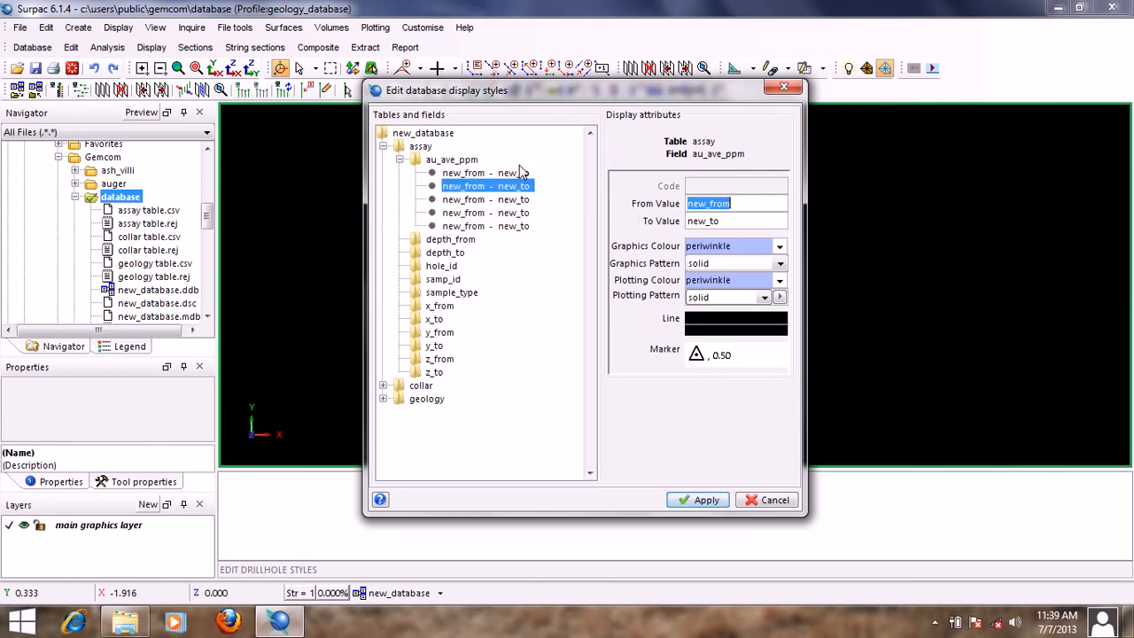
right_click(448, 162)
left_click(505, 171)
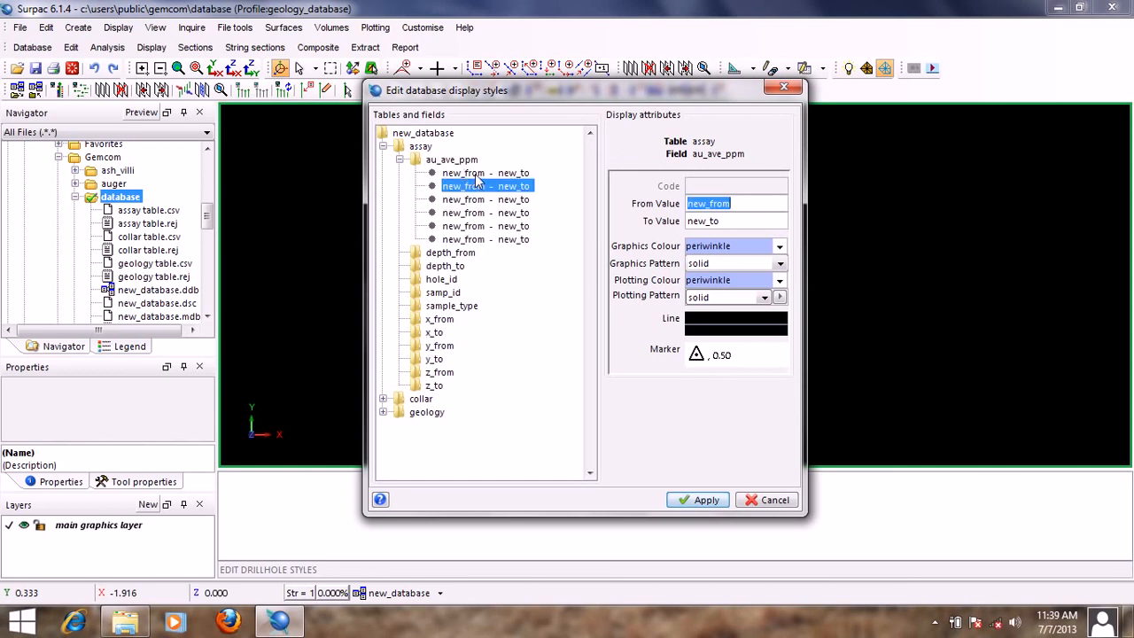
left_click(479, 174)
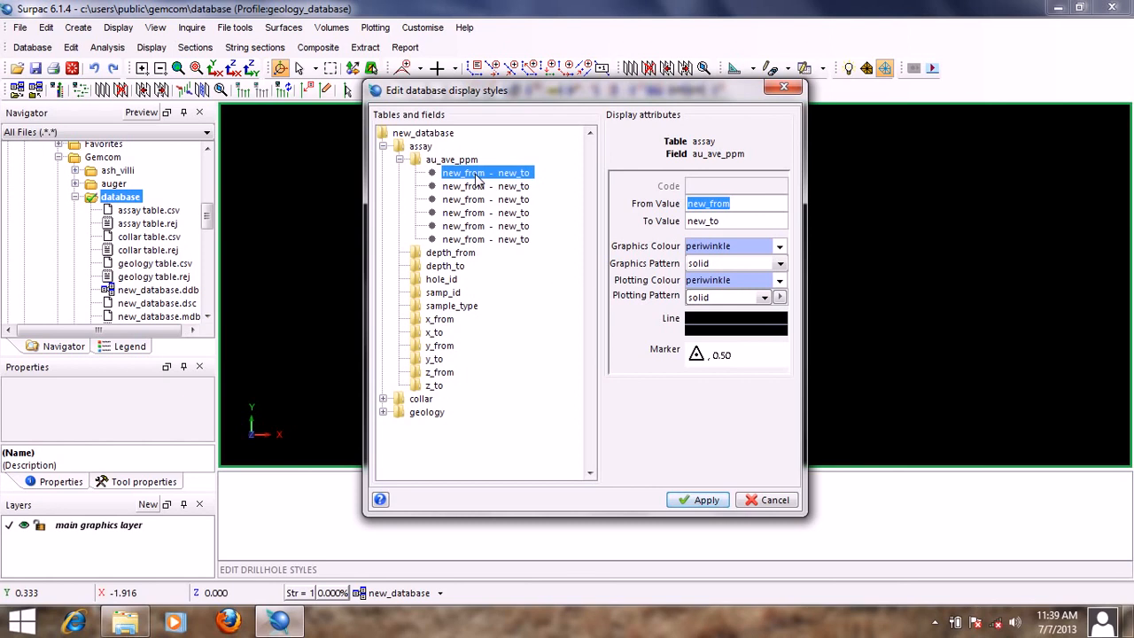
left_click(479, 186)
left_click(481, 199)
left_click(484, 213)
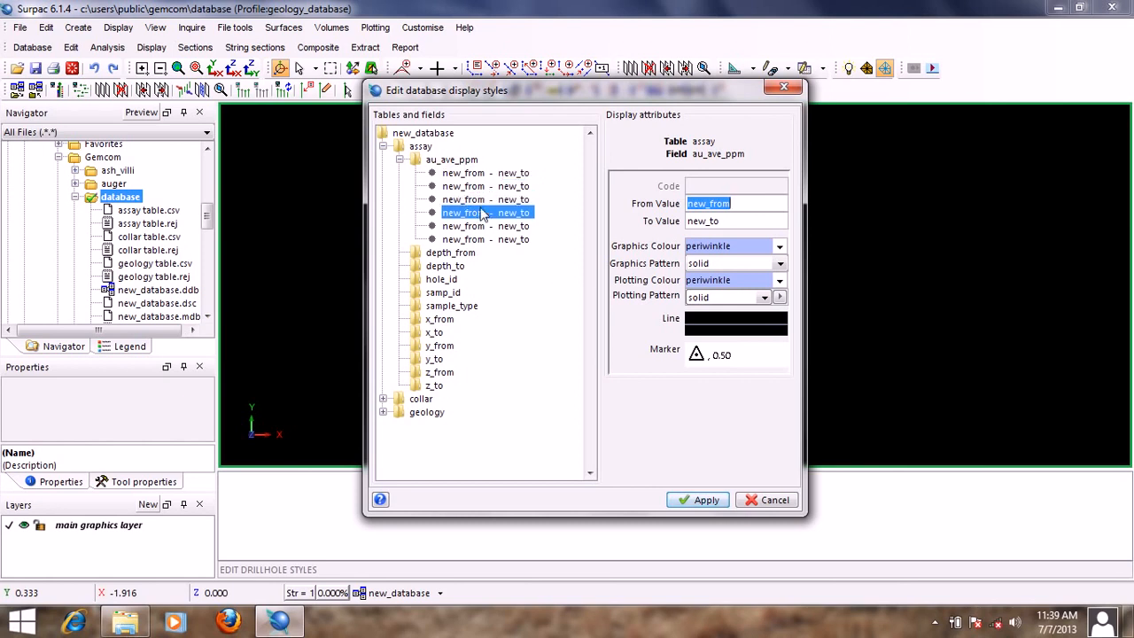
Define the first au_ave_ppm style with range 0 to 0.2 and white as both graphics and plotting colour.
left_click(484, 174)
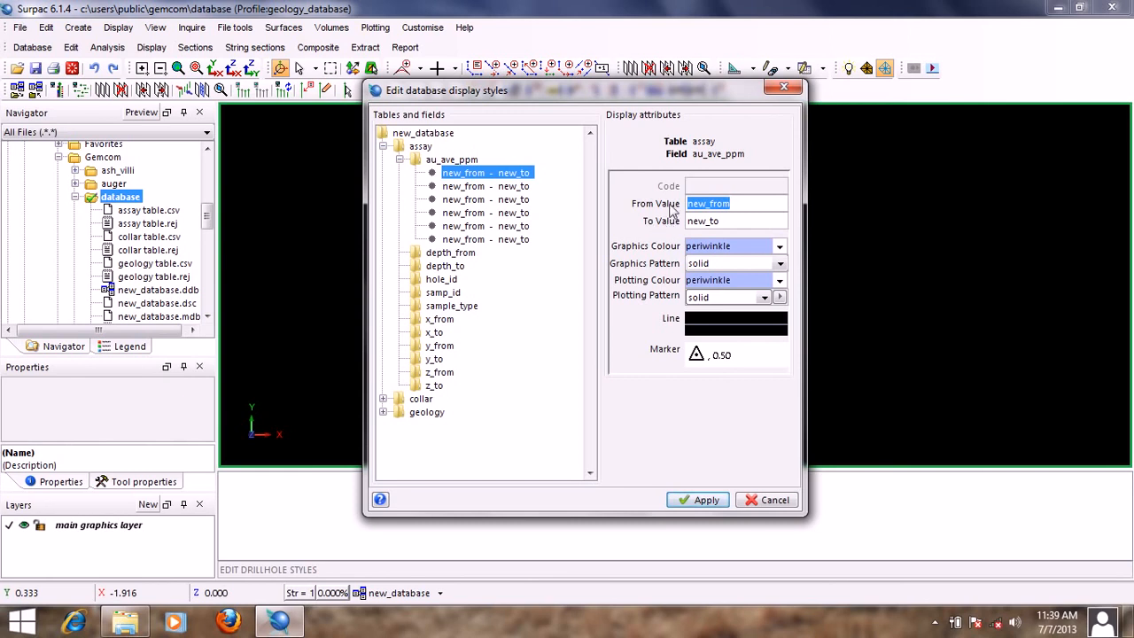
type("0")
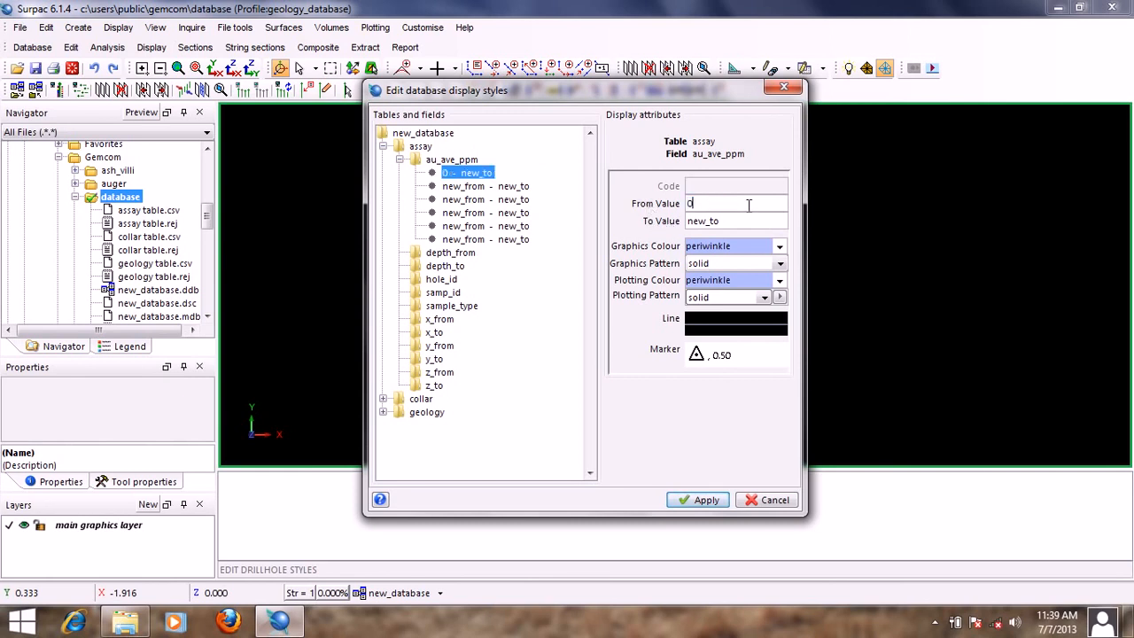
key("Tab")
type("0.2")
left_click(738, 246)
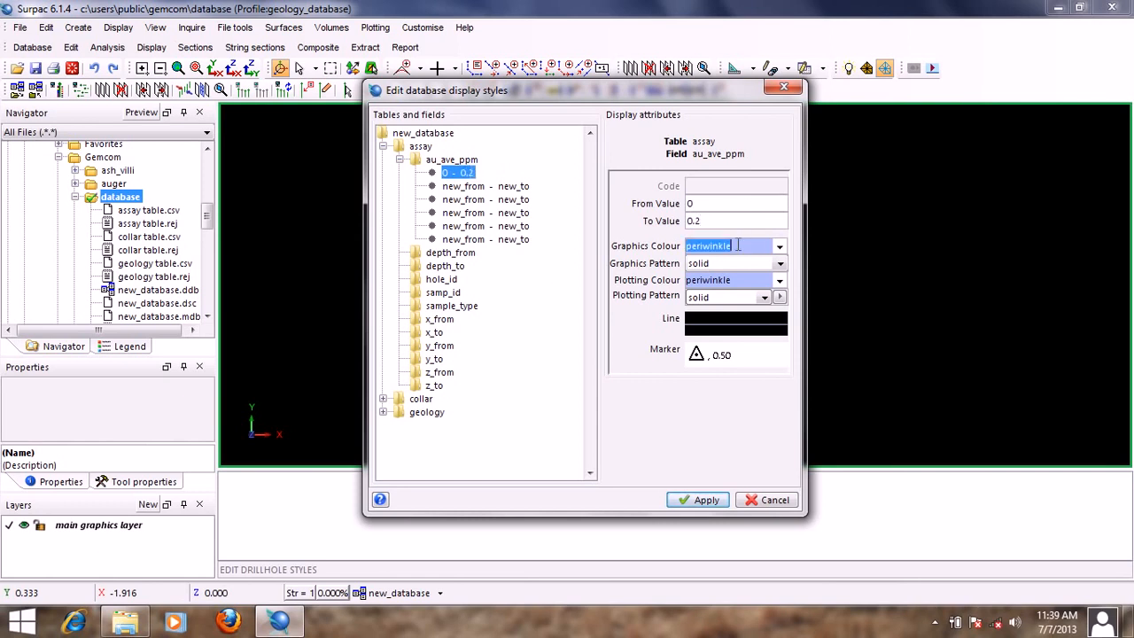
type("white")
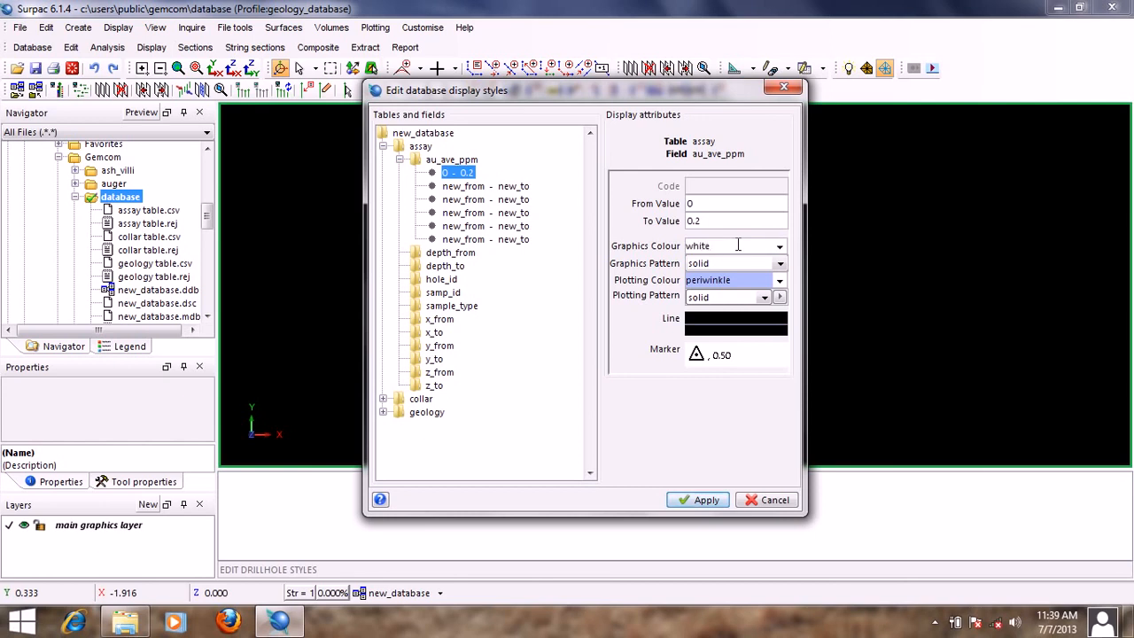
double_click(716, 246)
right_click(702, 249)
left_click(735, 278)
right_click(740, 283)
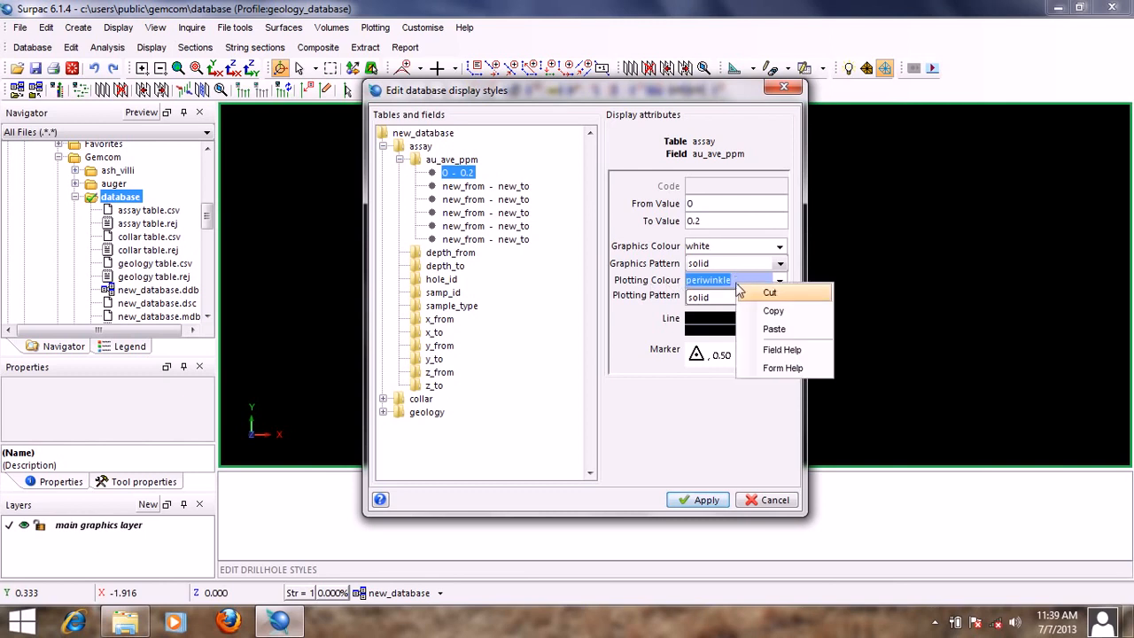
left_click(784, 327)
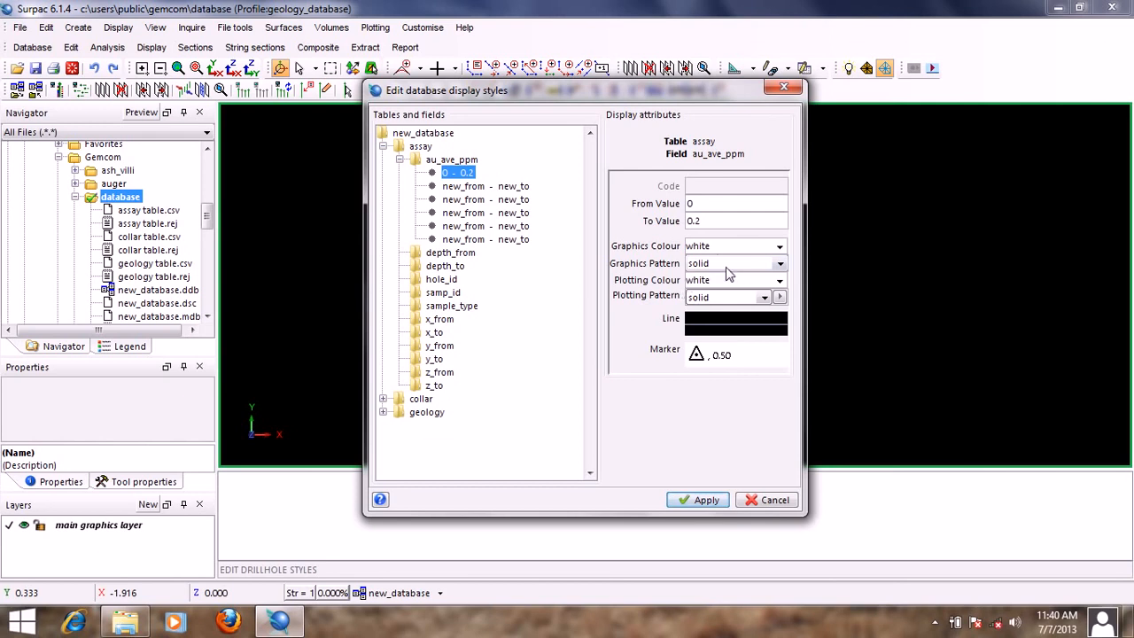
Define the second au_ave_ppm style with range 0.2 to 0.4 and blue as both graphics and plotting colour.
left_click(480, 188)
type("0.2")
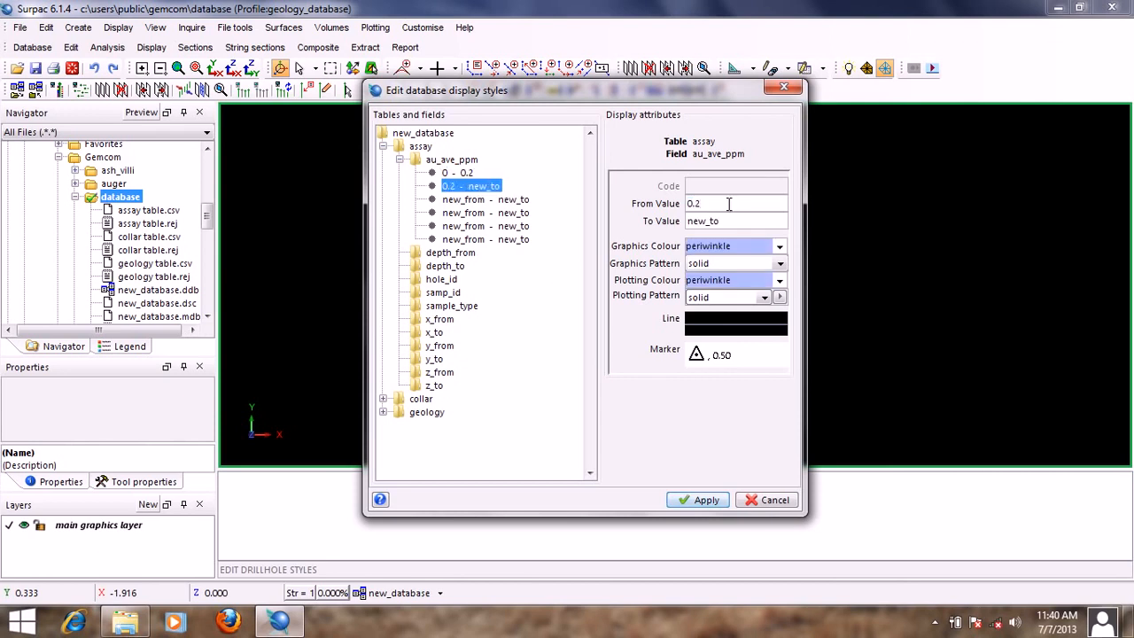
key("Tab")
type("0")
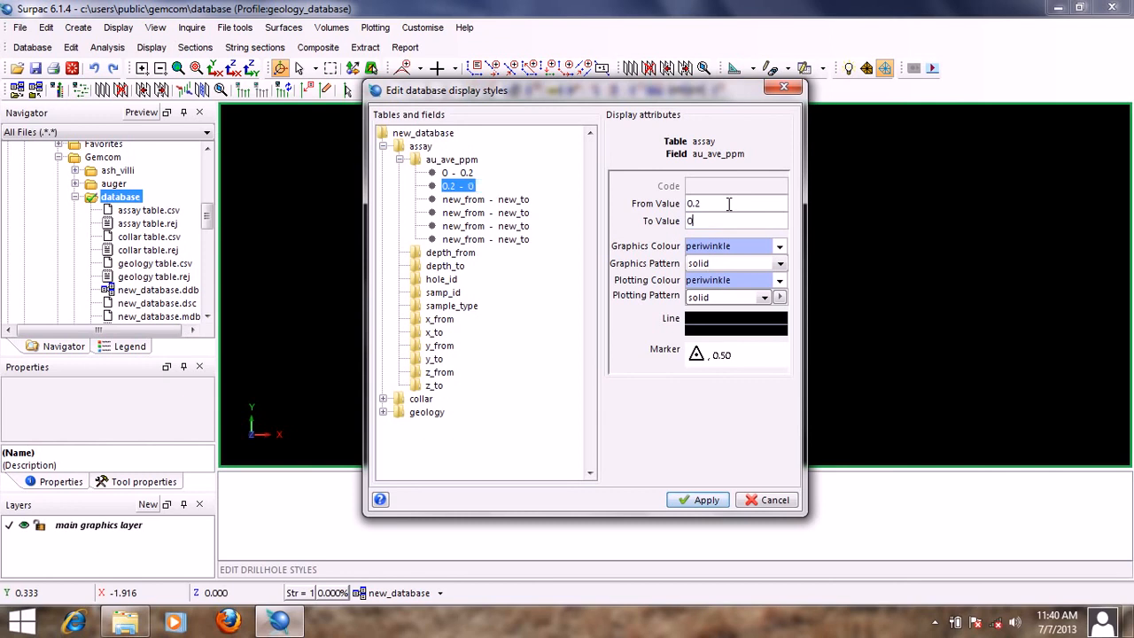
type(".4")
left_click(744, 246)
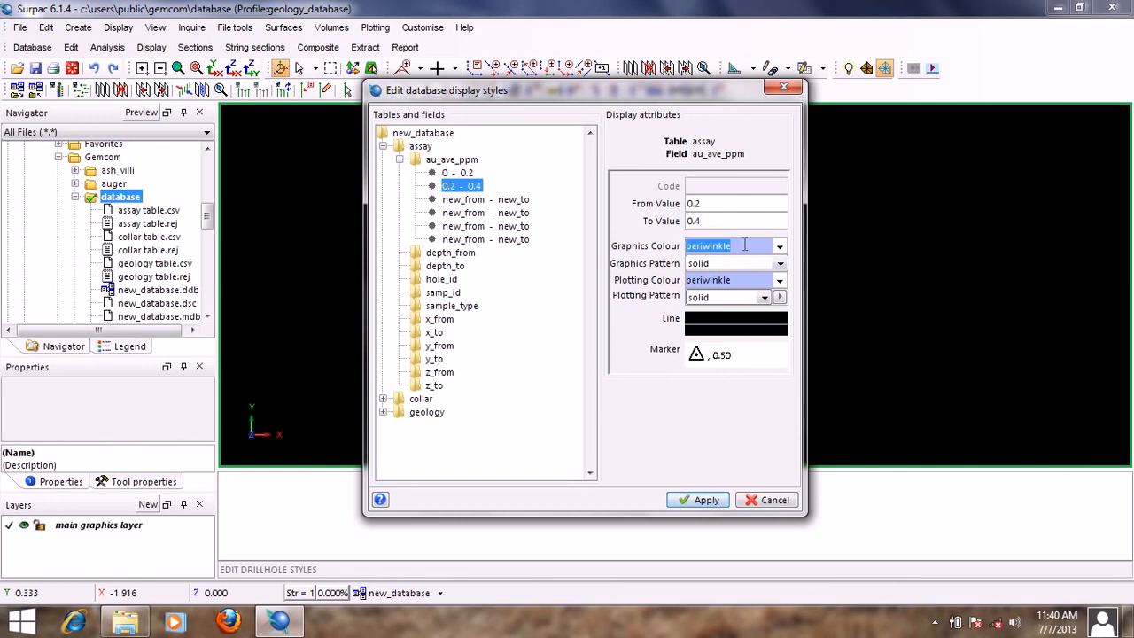
type("blue")
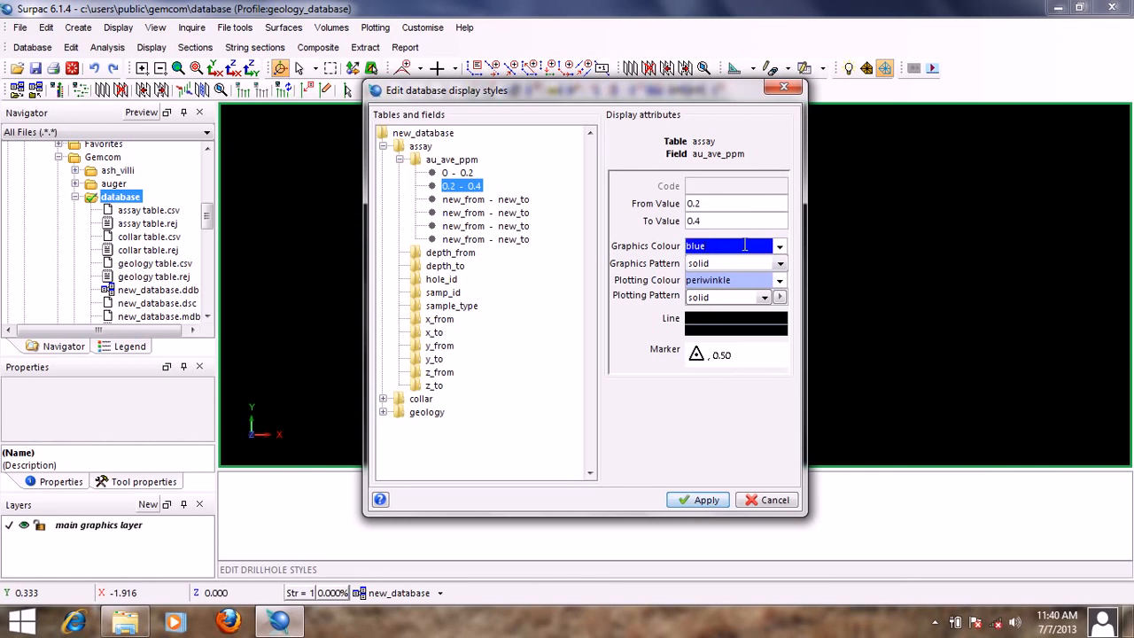
right_click(745, 246)
left_click(780, 271)
left_click(719, 280)
right_click(719, 282)
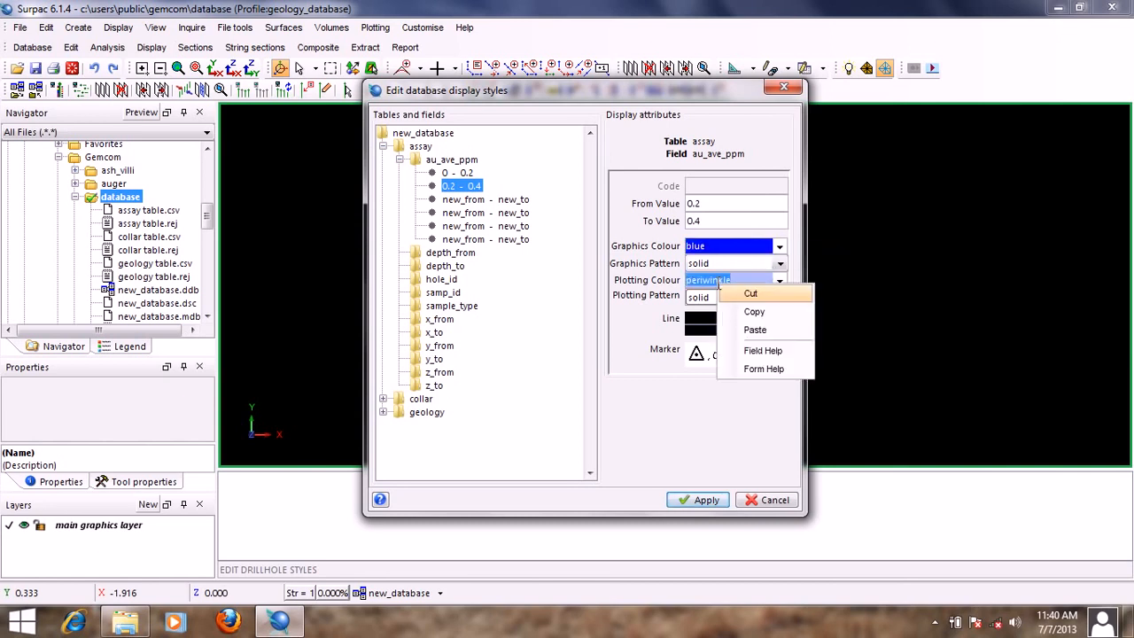
left_click(751, 330)
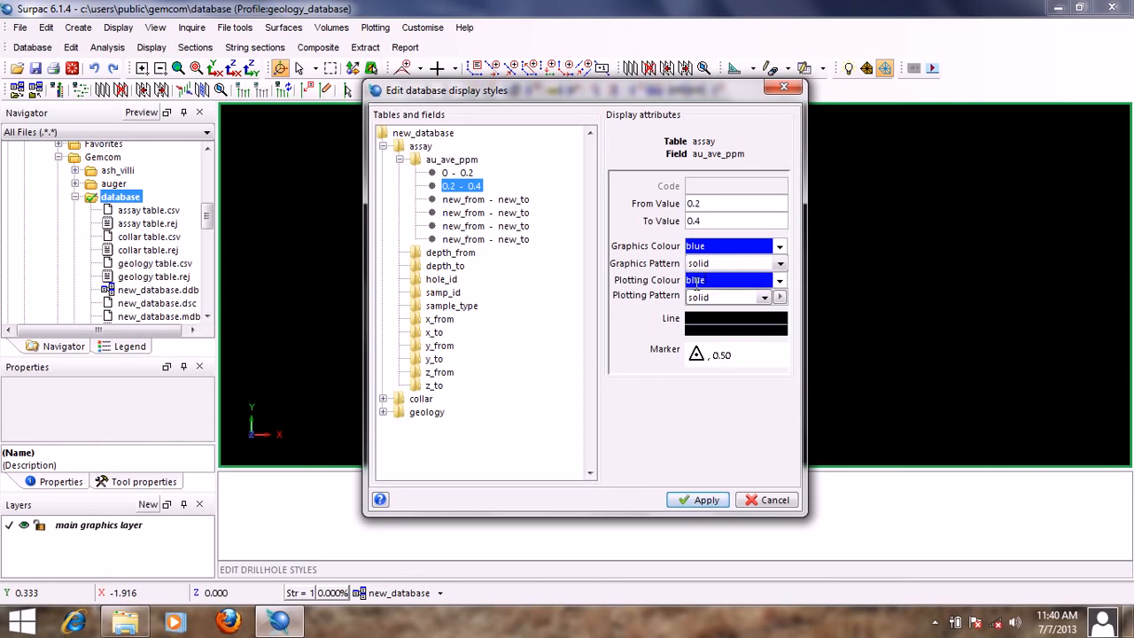
Define the third au_ave_ppm style with range 0.4 to 0.75 and green as both graphics and plotting colour.
left_click(495, 200)
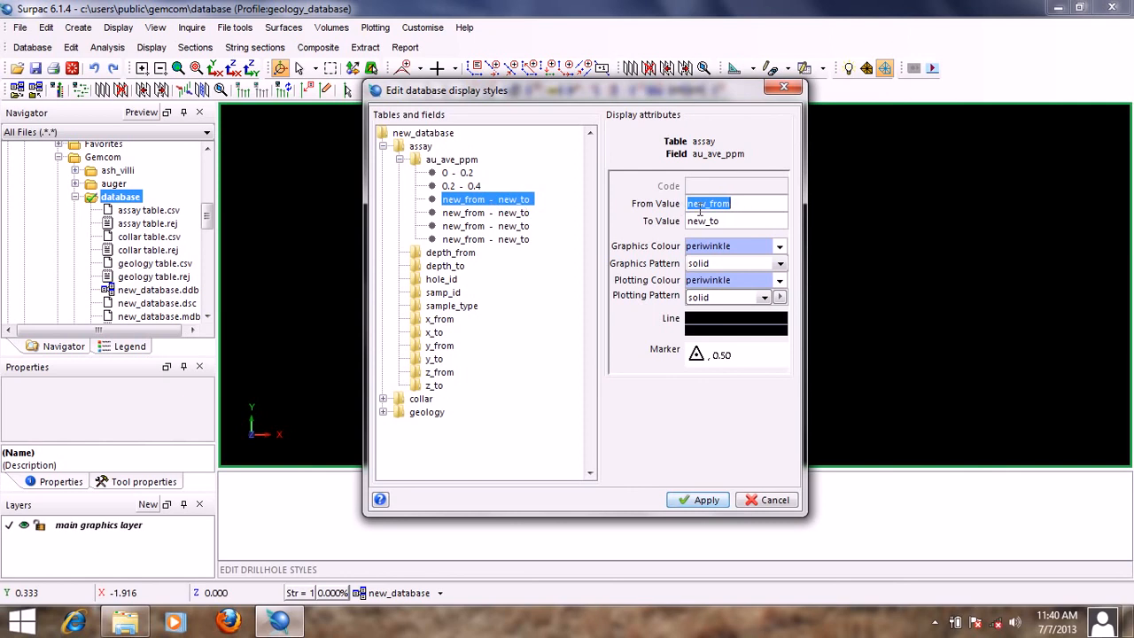
type("0.4")
key("Tab")
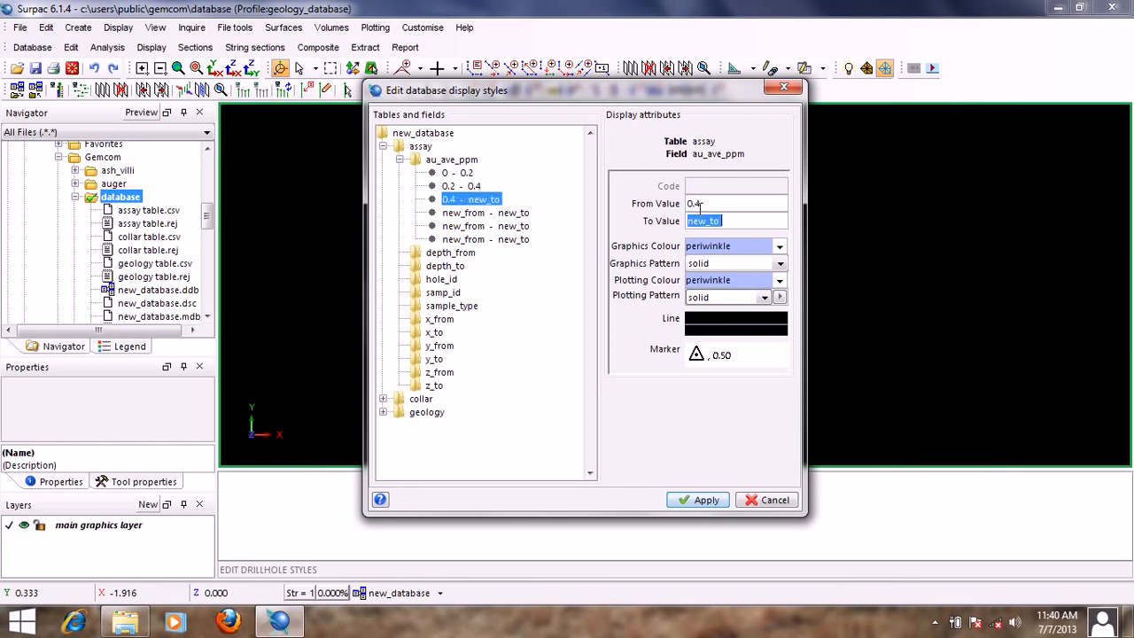
type("0.75")
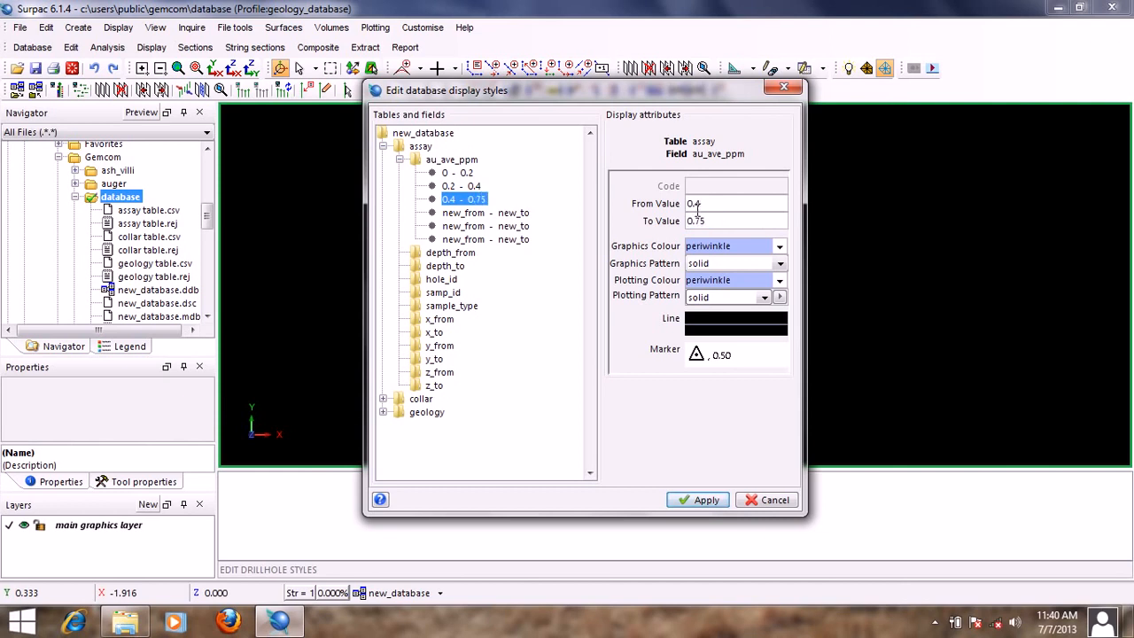
left_click(735, 245)
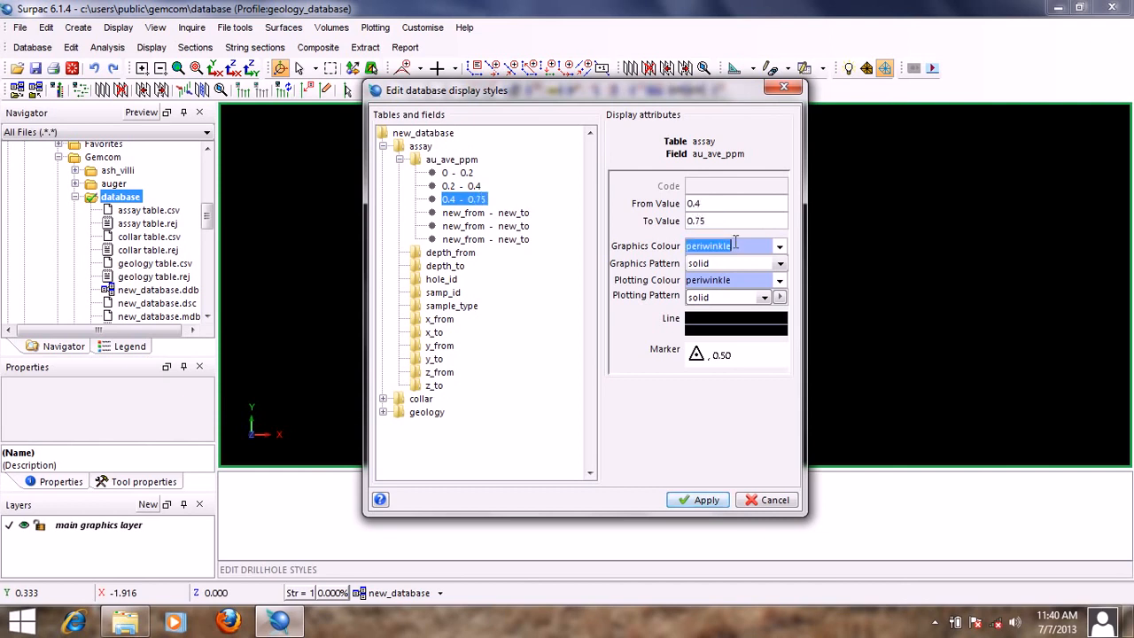
type("green")
double_click(736, 242)
right_click(727, 248)
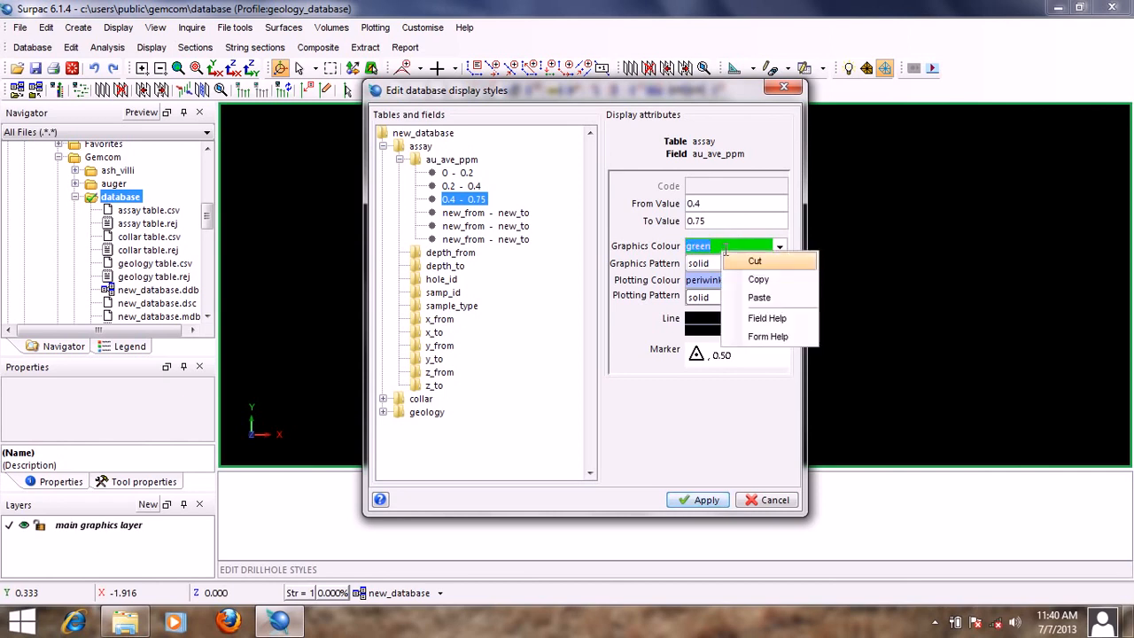
left_click(743, 279)
double_click(735, 280)
right_click(734, 280)
left_click(749, 318)
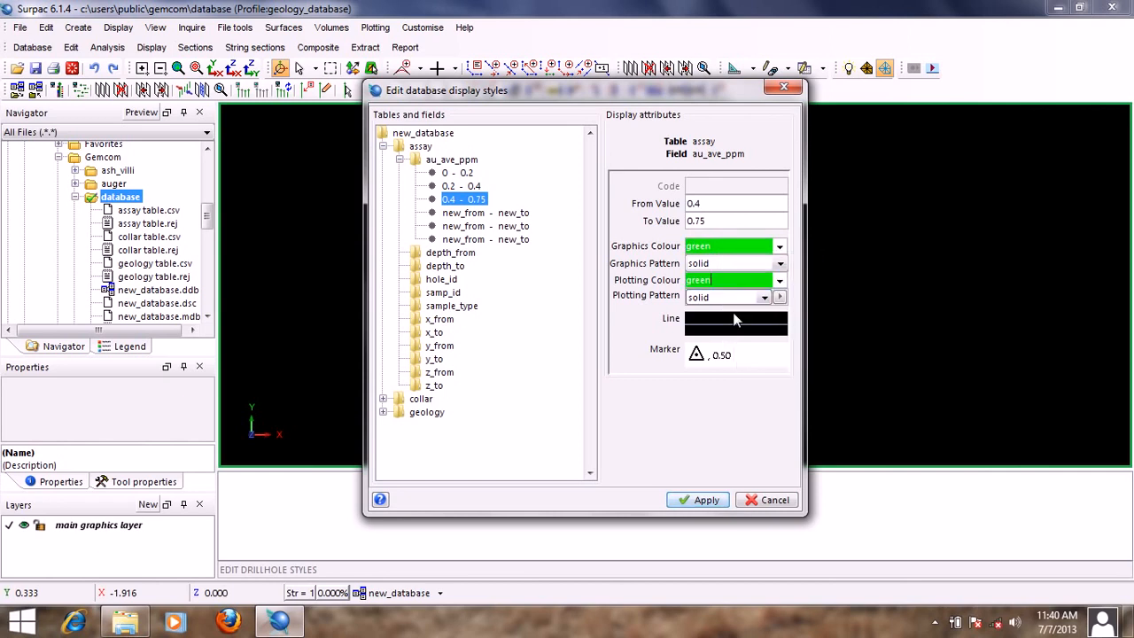
Define the fourth au_ave_ppm style with range 0.75 to 1.3 and yellow as both graphics and plotting colour.
left_click(493, 213)
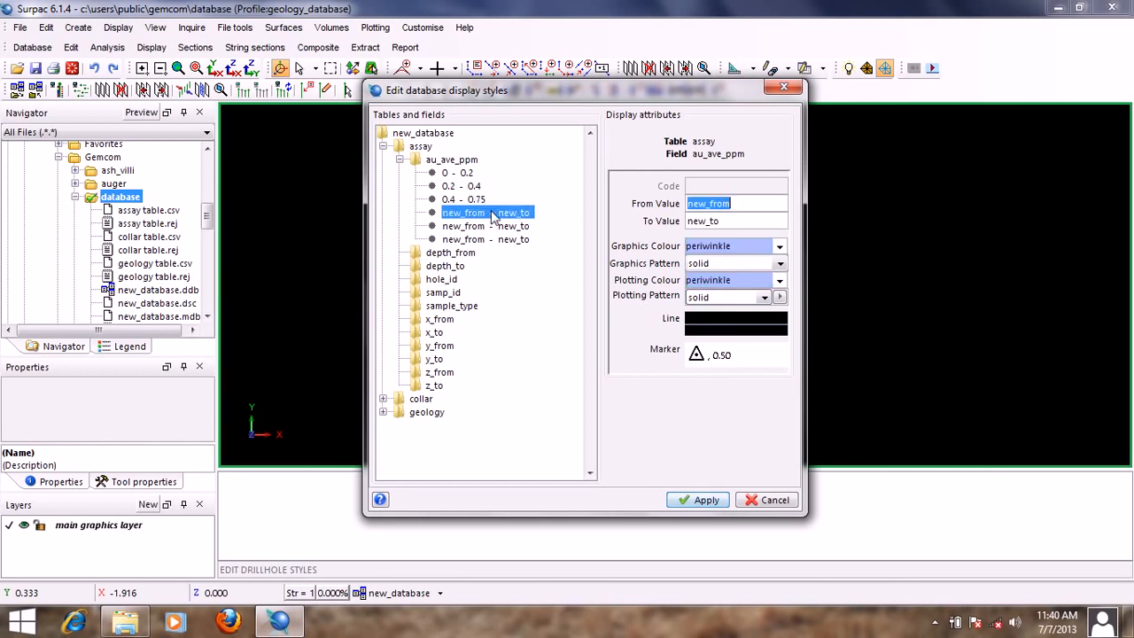
type("0.")
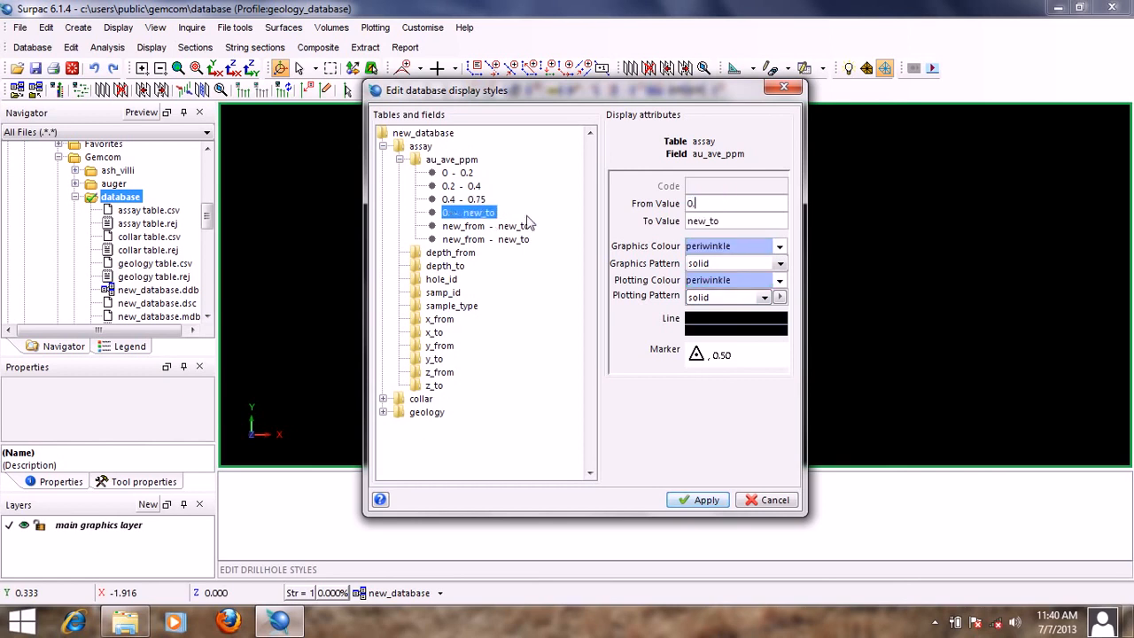
type("75")
key("Tab")
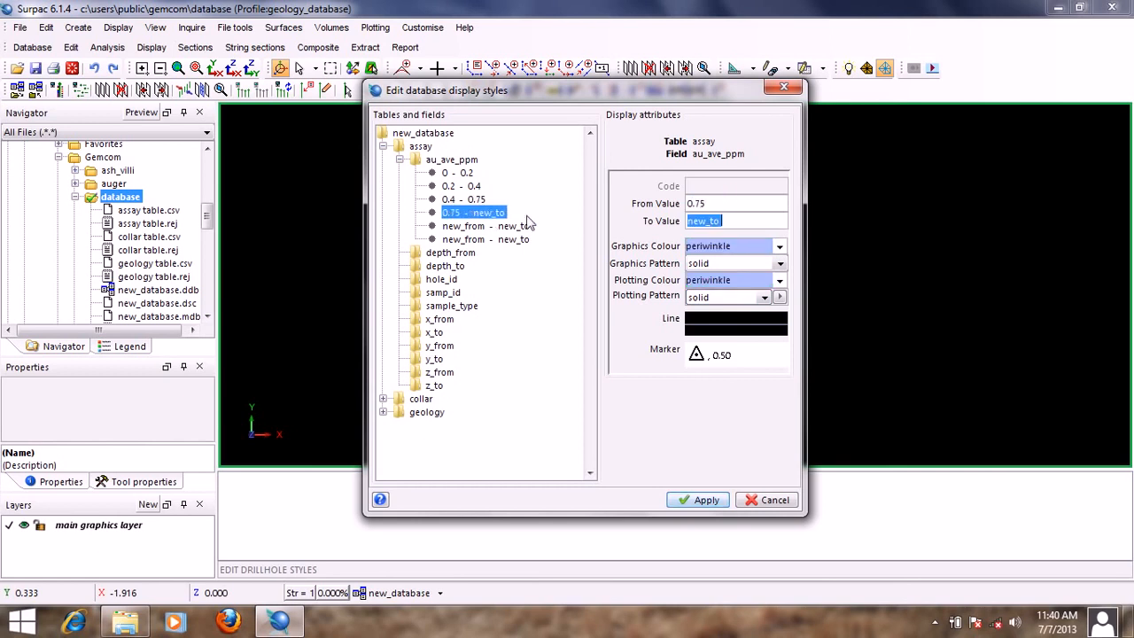
type("1.3")
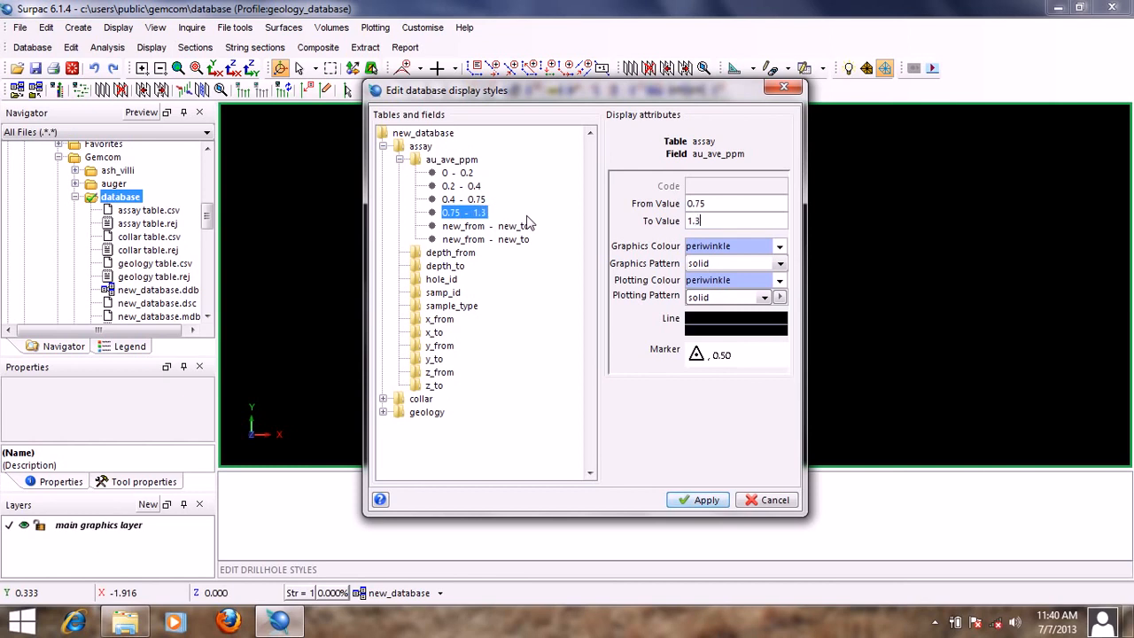
left_click(735, 245)
type("ye")
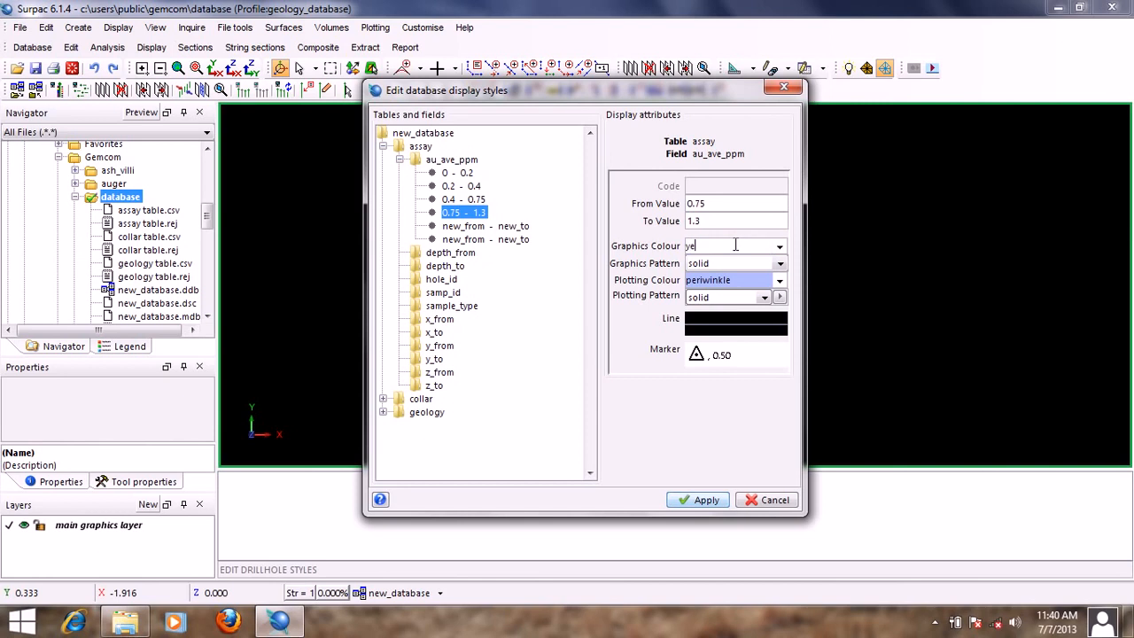
type("llow")
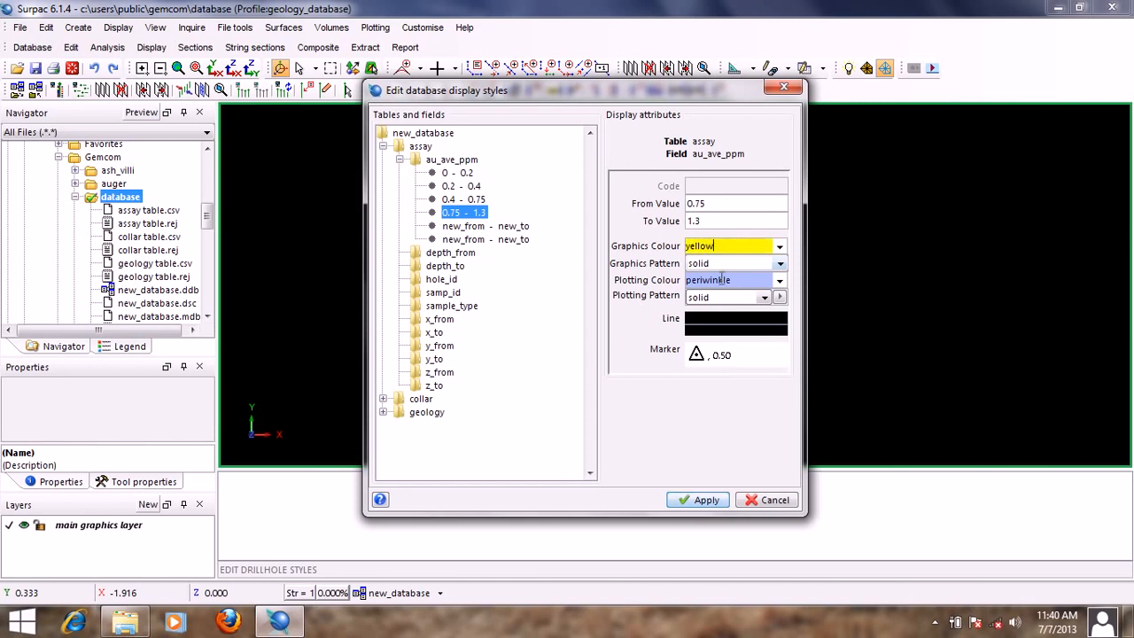
left_click(723, 279)
left_click(727, 251)
right_click(724, 246)
left_click(759, 276)
right_click(737, 280)
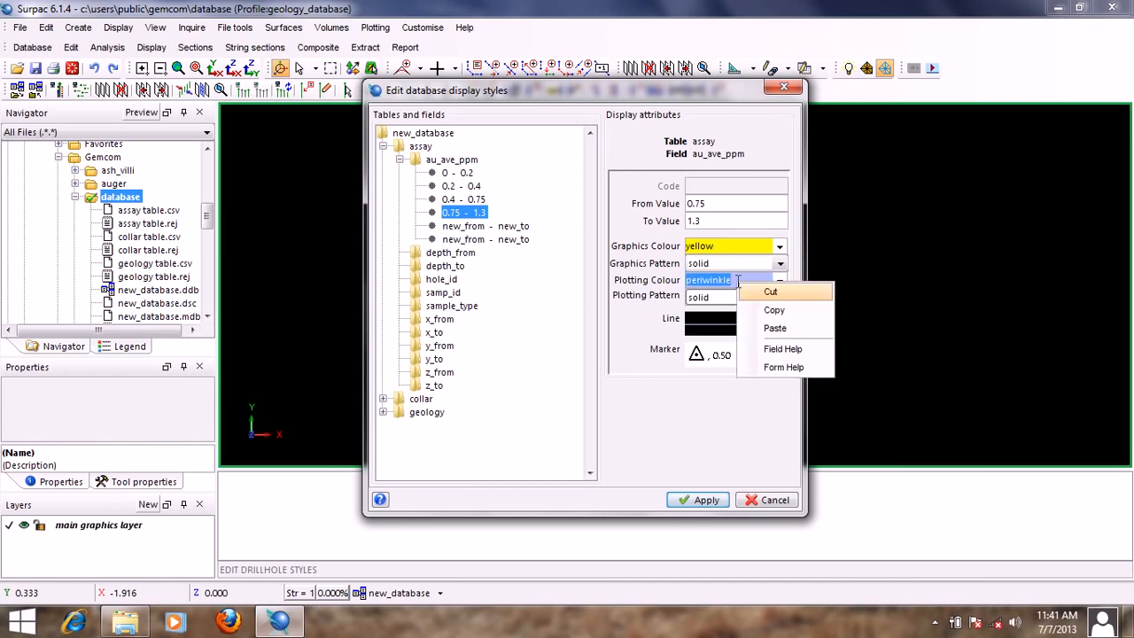
left_click(774, 327)
Define the fifth au_ave_ppm style with range 1.3 to 5 and red as both graphics and plotting colour.
left_click(519, 228)
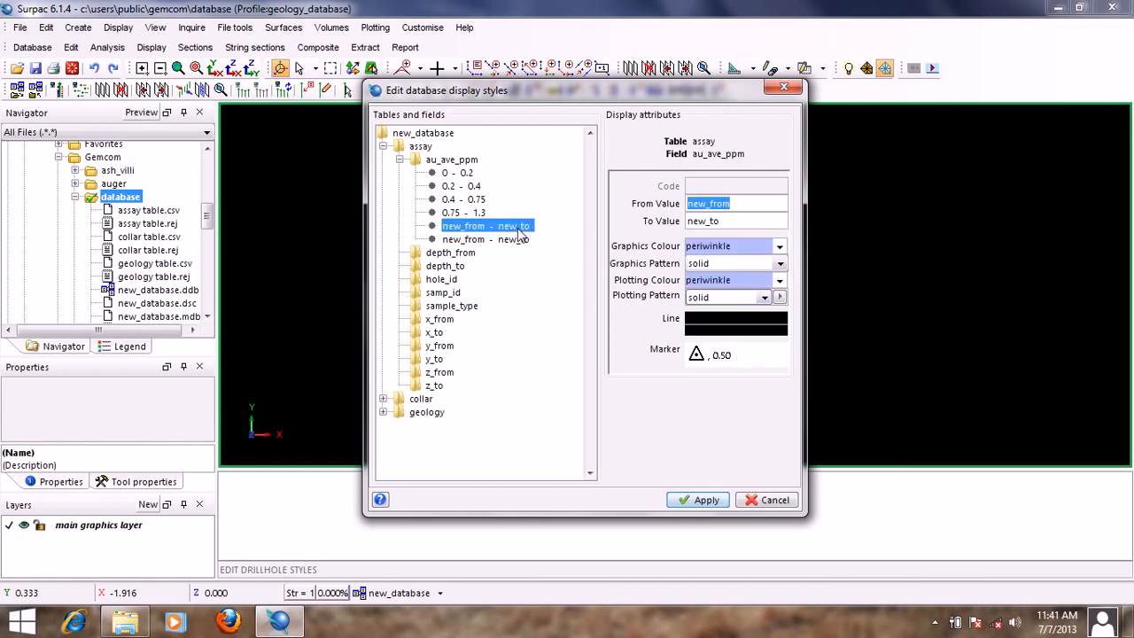
type("1.3")
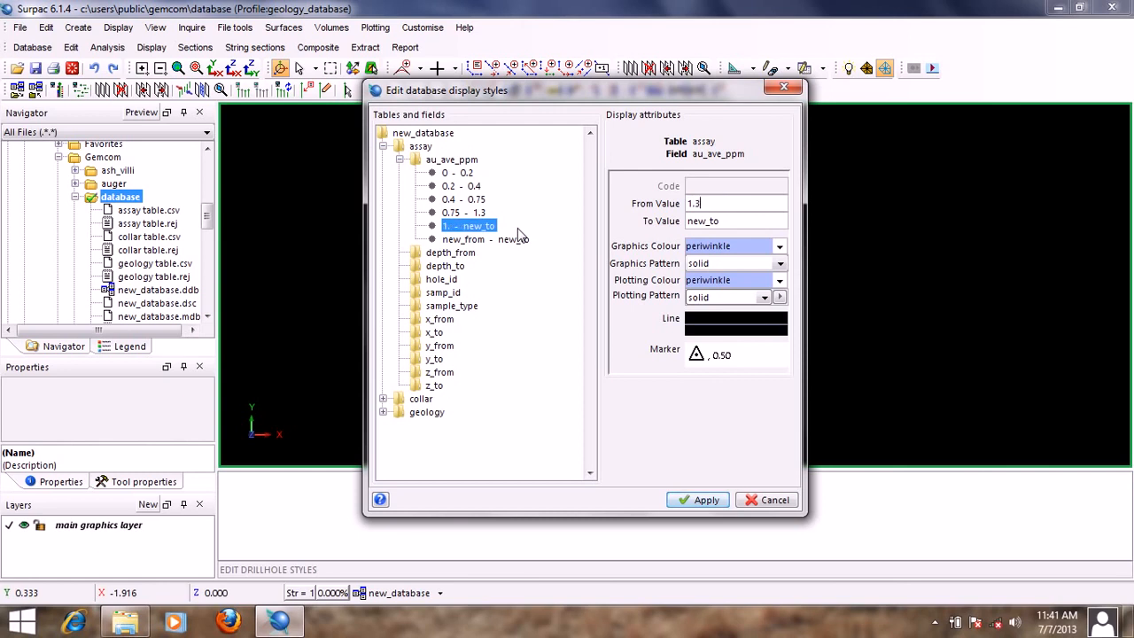
key("Tab")
type("5")
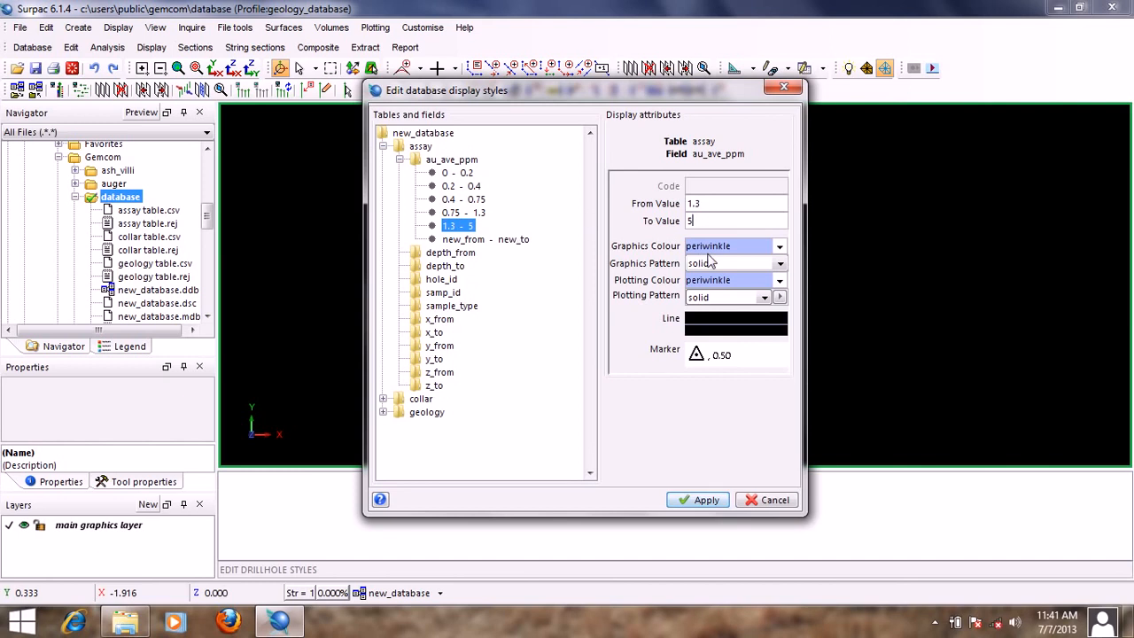
left_click(733, 245)
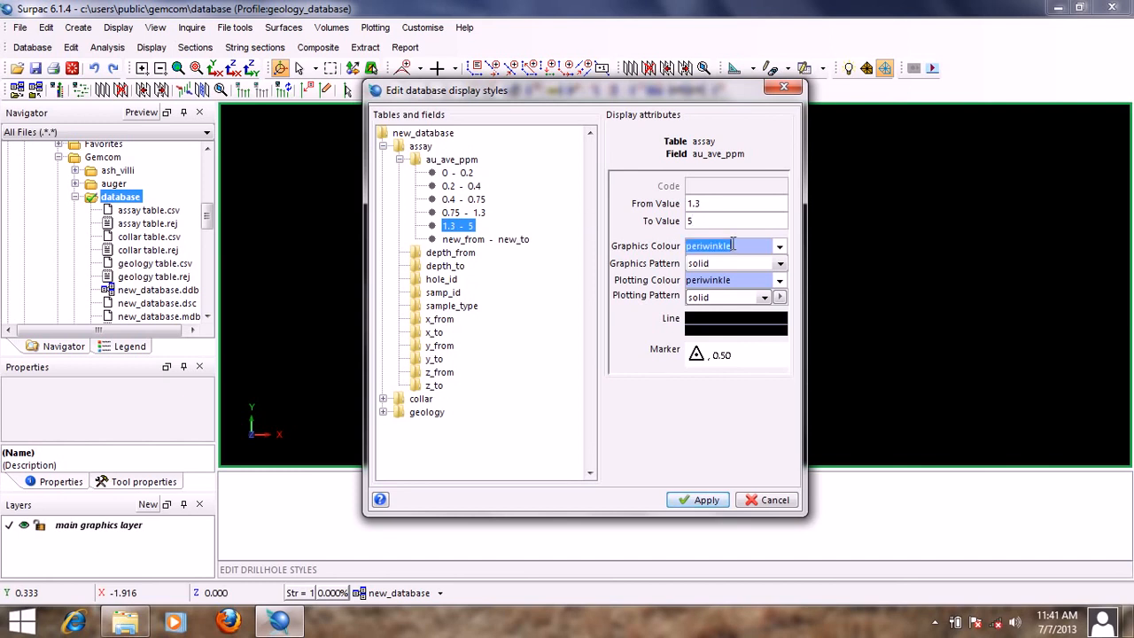
key("r")
right_click(719, 246)
left_click(750, 264)
left_click(725, 280)
right_click(730, 280)
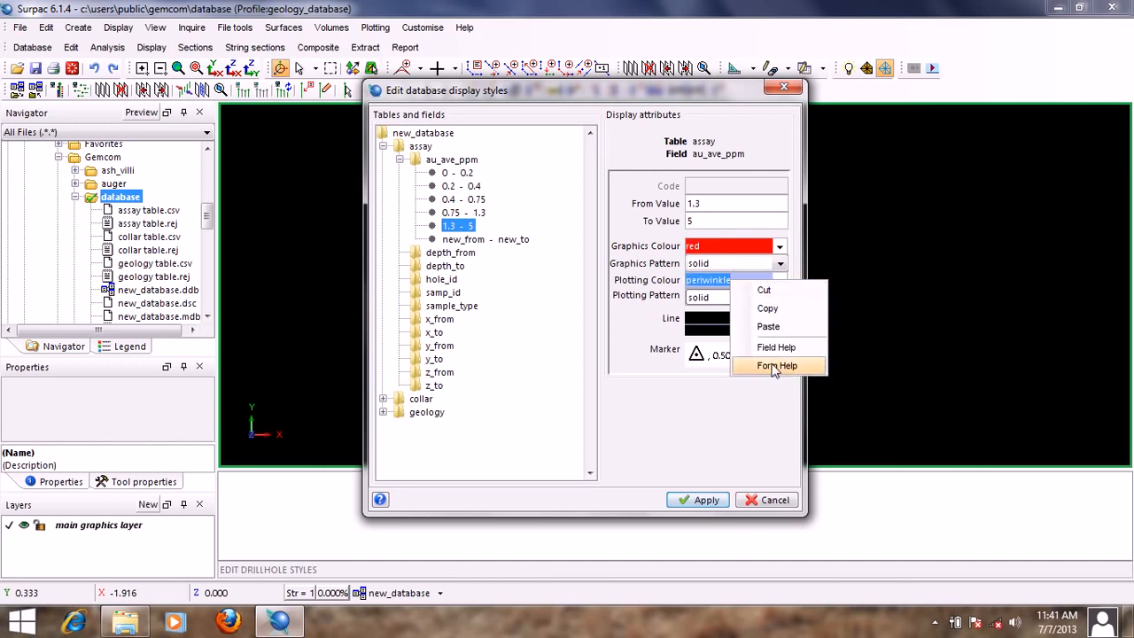
left_click(762, 328)
Define the sixth au_ave_ppm style with range 5 to 999 and magenta as both graphics and plotting colour.
left_click(507, 240)
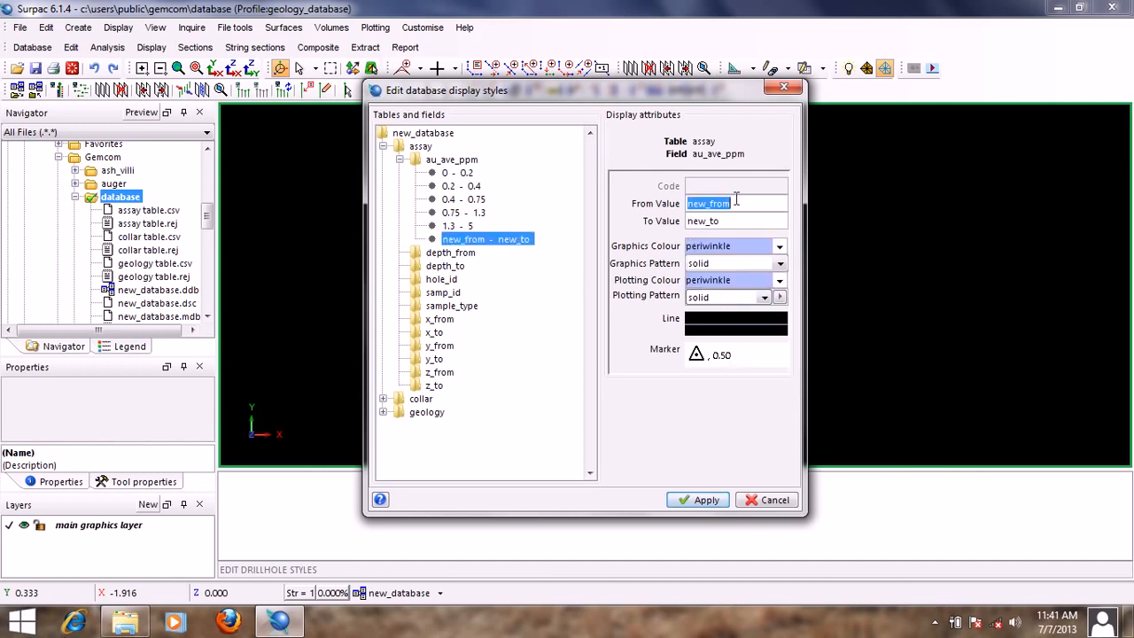
type("5")
key("Tab")
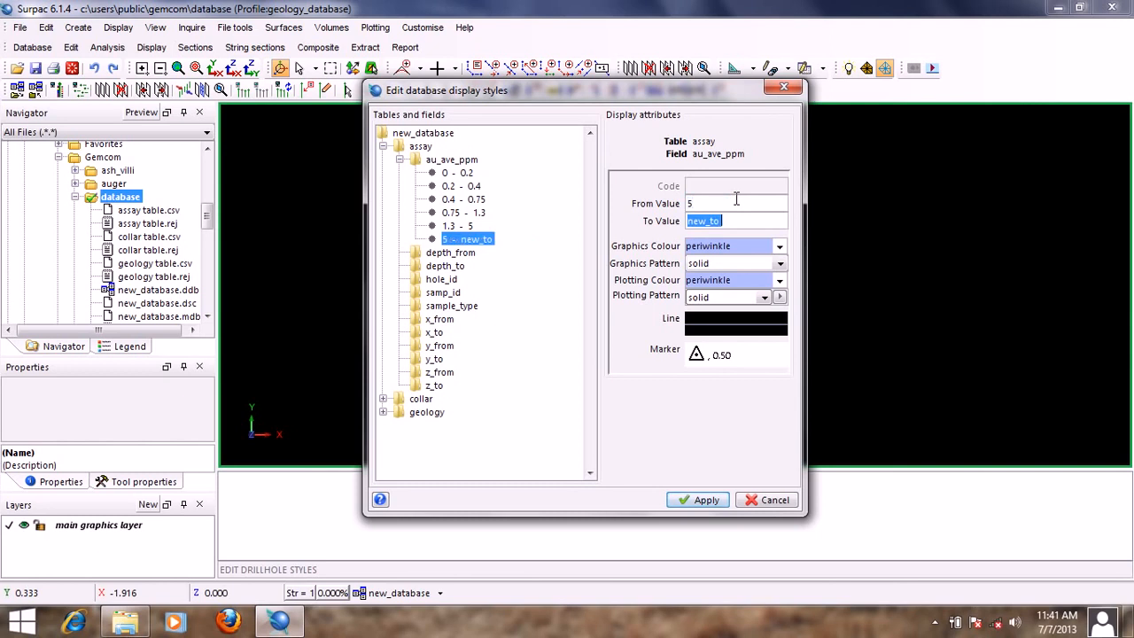
type("999")
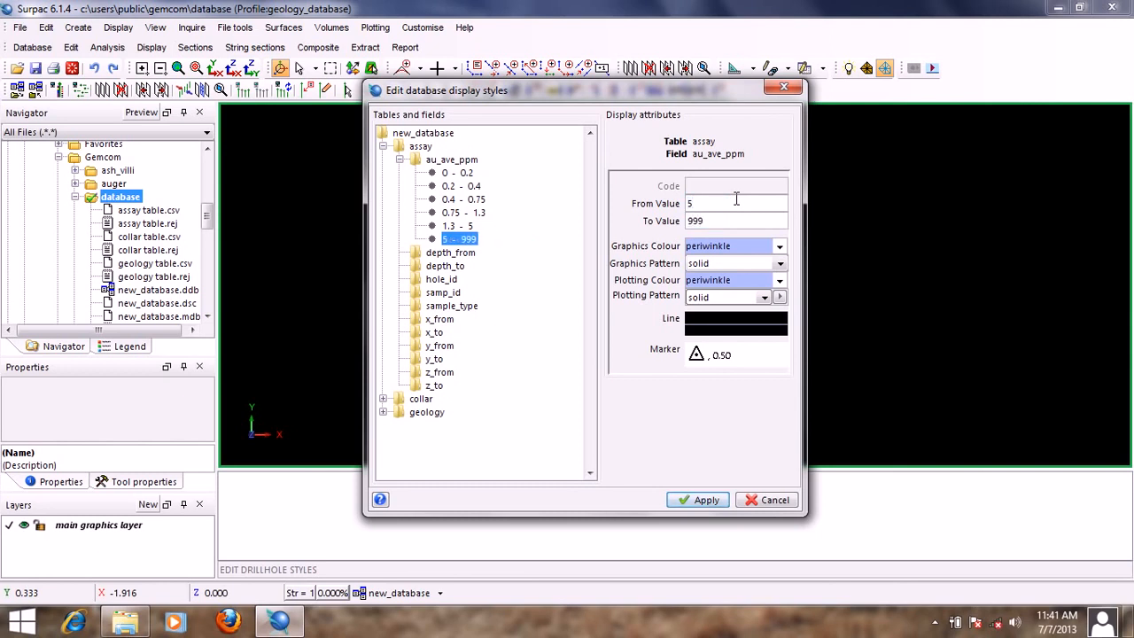
left_click(726, 246)
type("magenta")
double_click(725, 245)
right_click(724, 247)
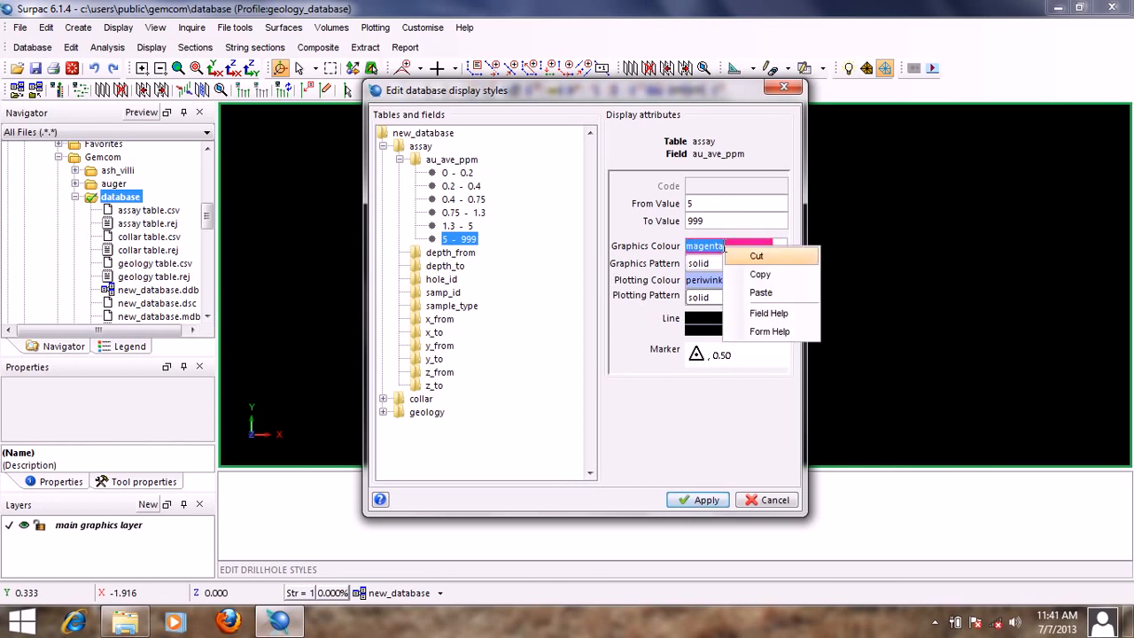
left_click(760, 275)
right_click(738, 280)
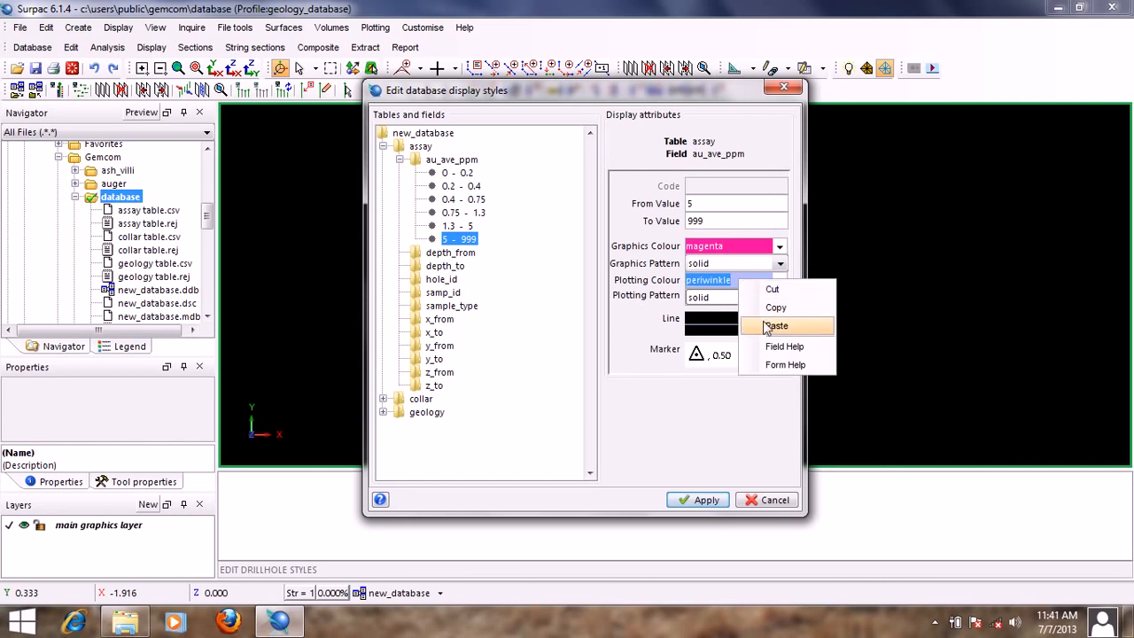
left_click(762, 327)
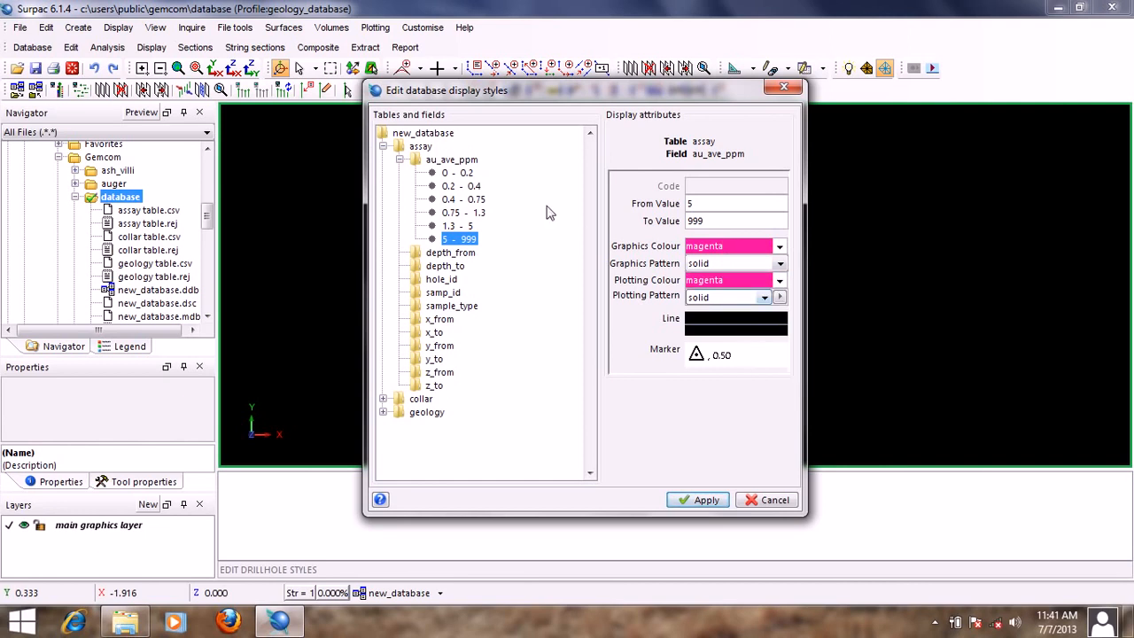
Review the ranges and colours of the au_ave_ppm styles one after another.
left_click(459, 174)
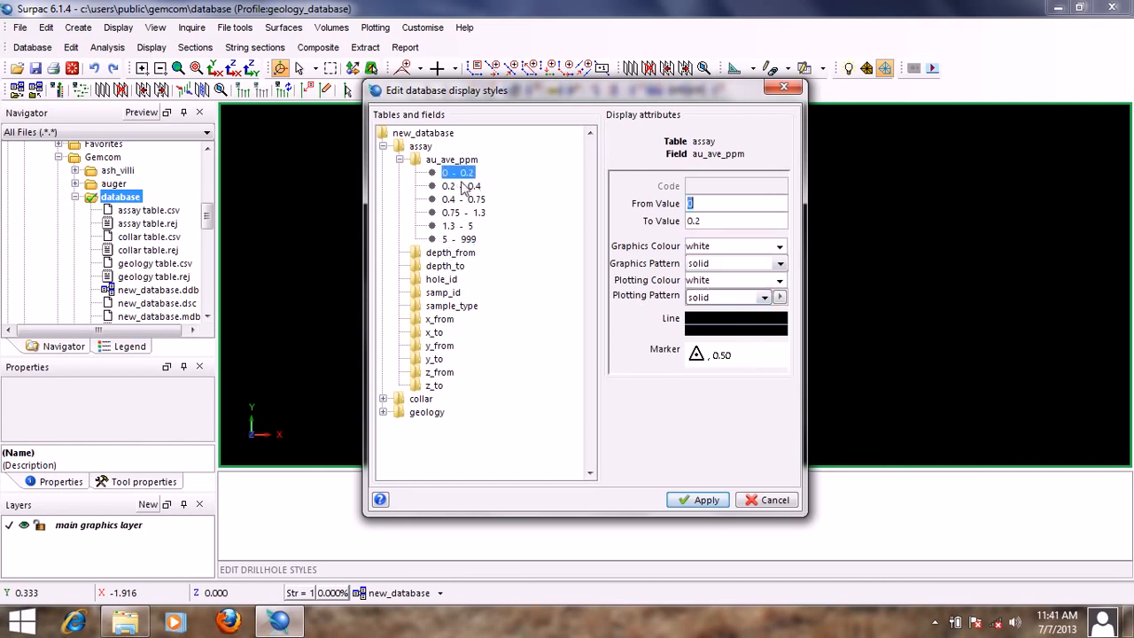
left_click(462, 186)
left_click(466, 201)
left_click(467, 212)
left_click(468, 226)
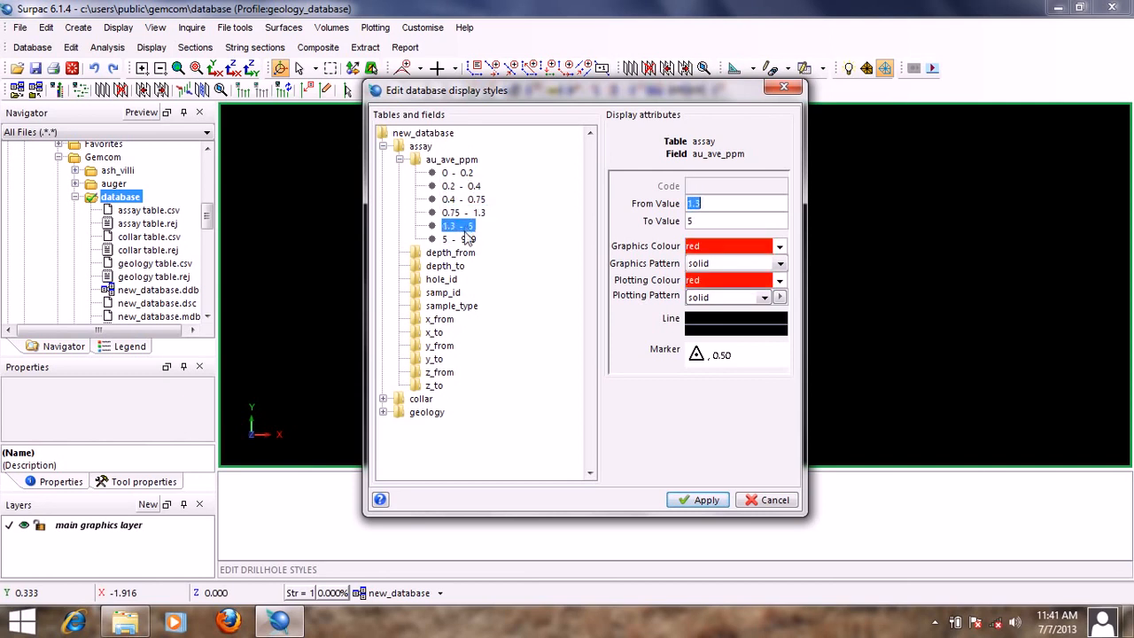
left_click(468, 239)
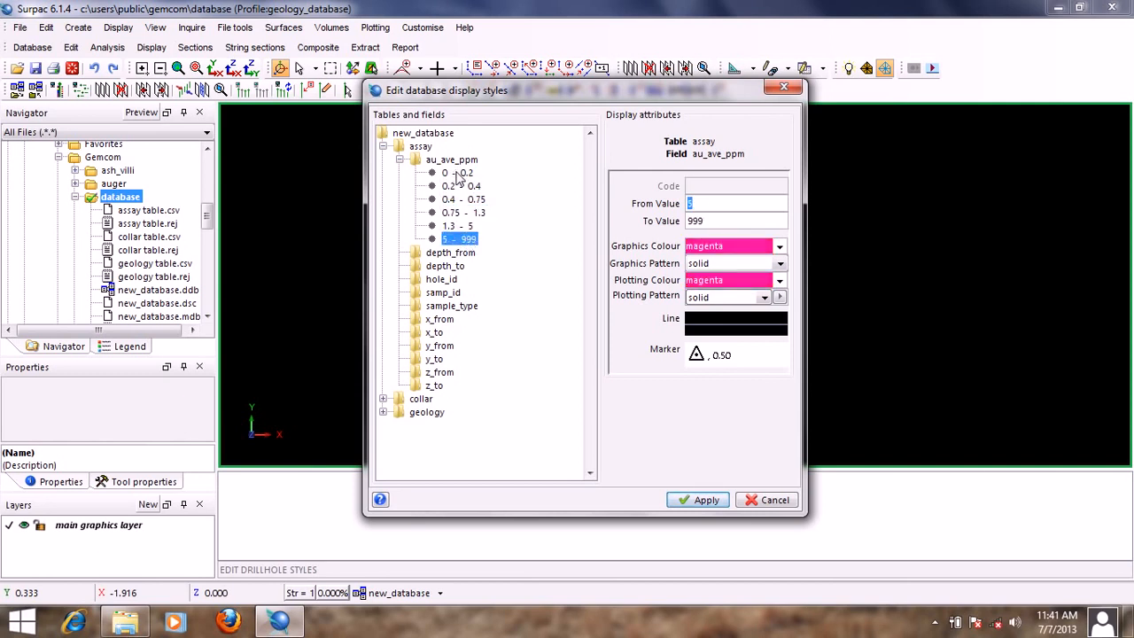
left_click(460, 174)
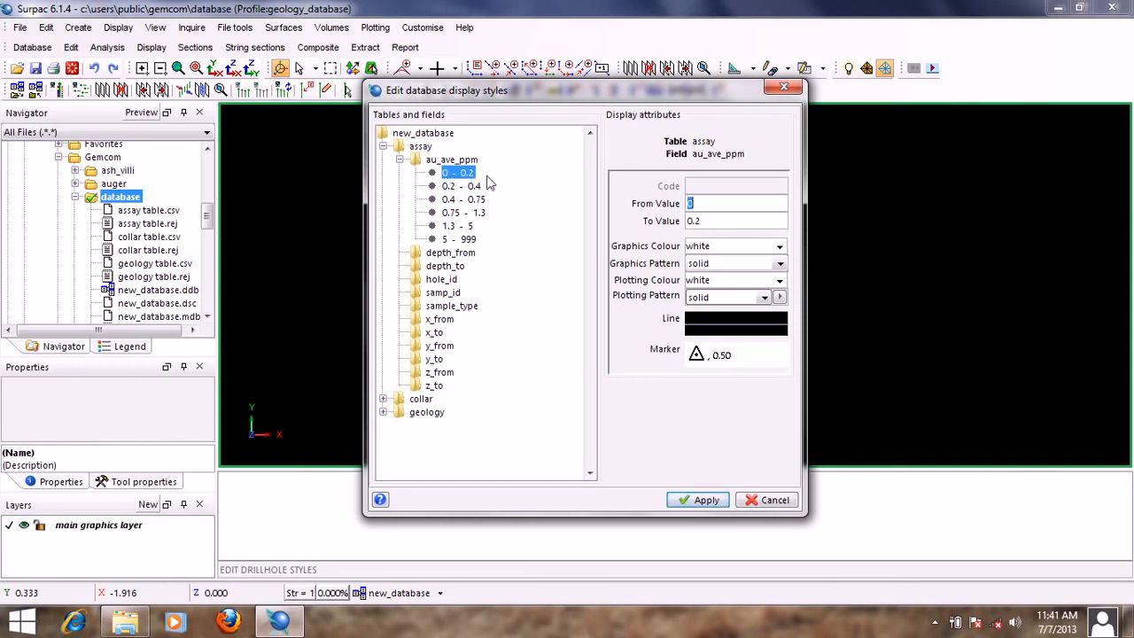
left_click(464, 187)
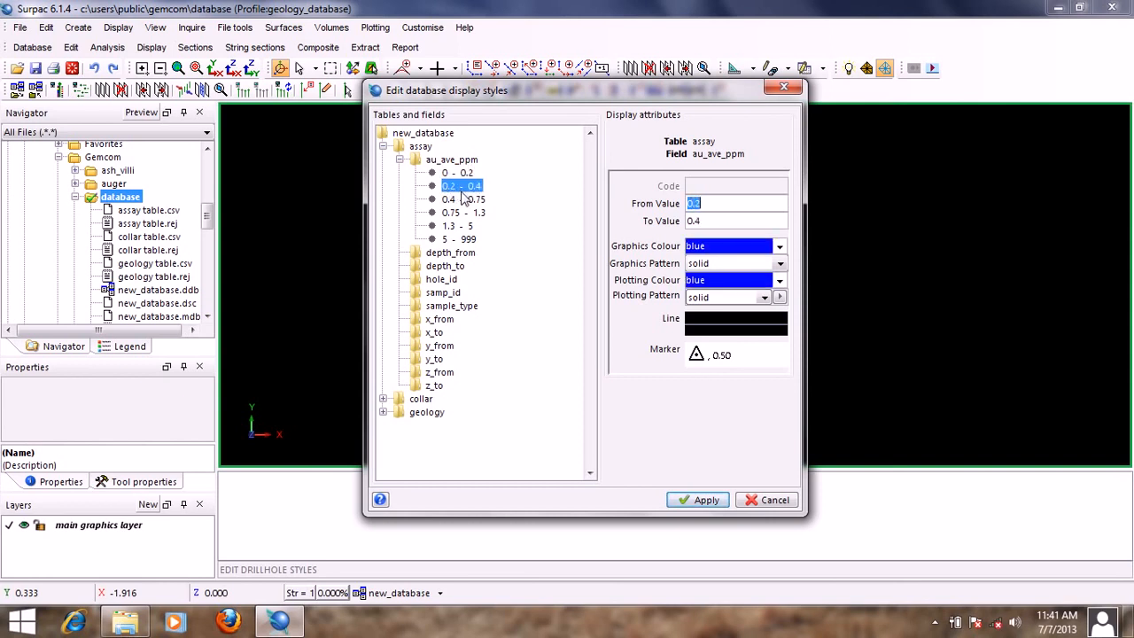
left_click(464, 200)
left_click(465, 214)
left_click(466, 226)
left_click(467, 239)
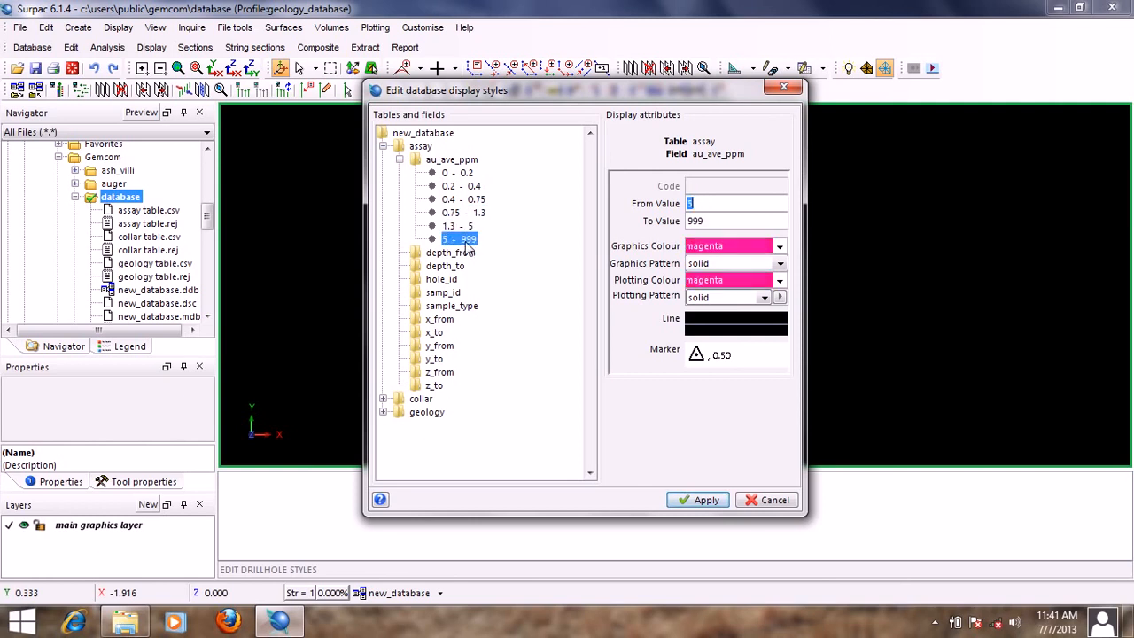
left_click(470, 174)
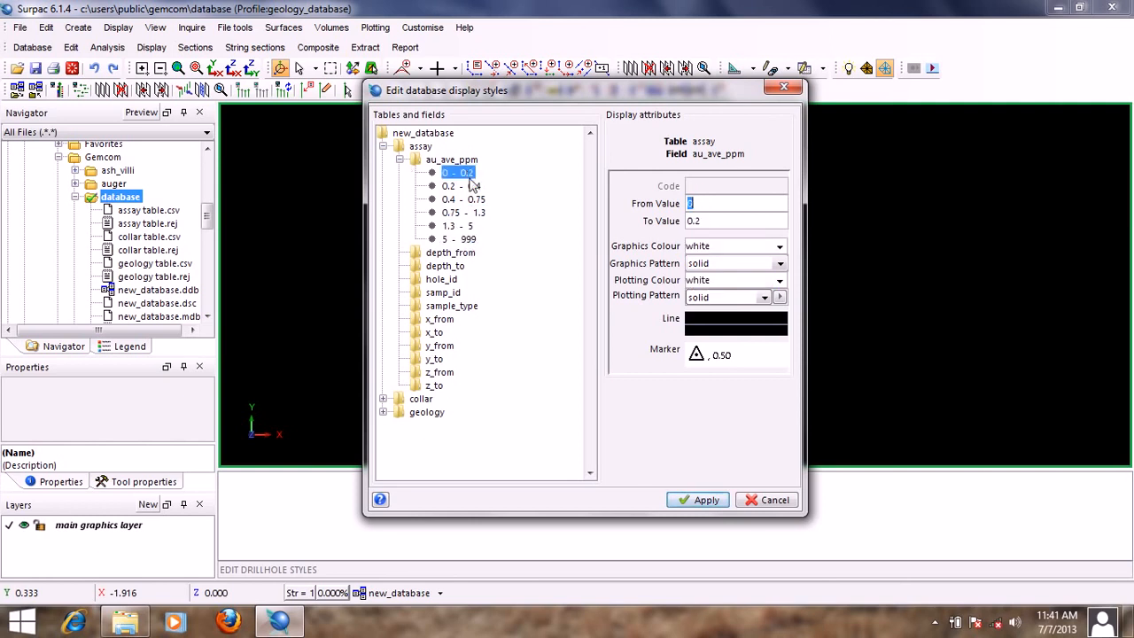
left_click(472, 187)
left_click(474, 200)
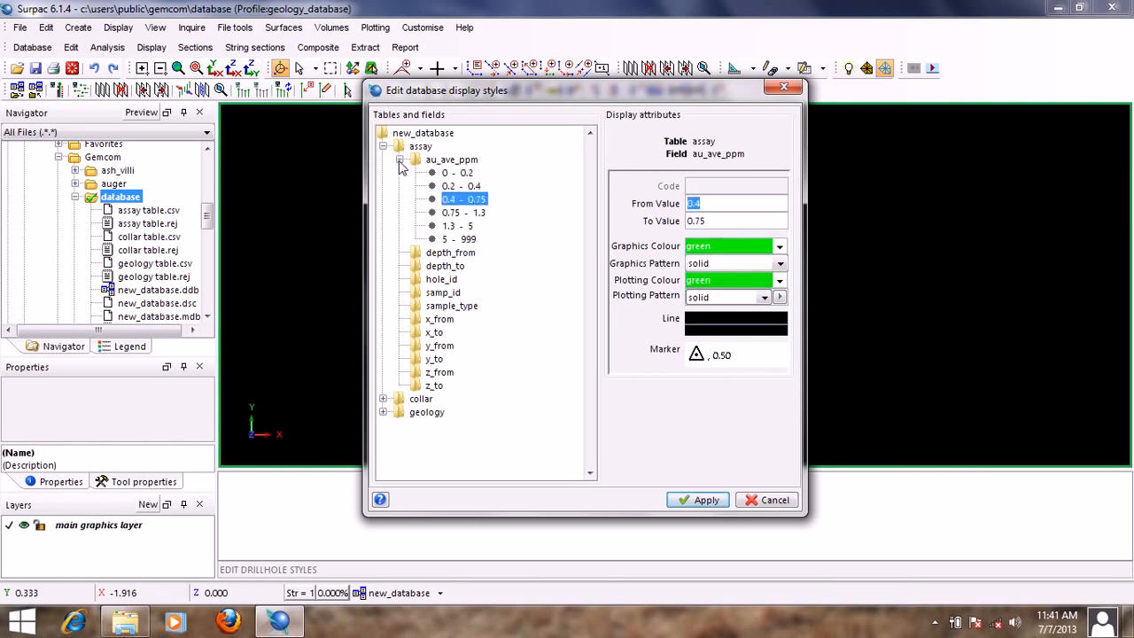
Create display styles from the field codes of the geology table's lithology field and look through the first codes.
left_click(400, 162)
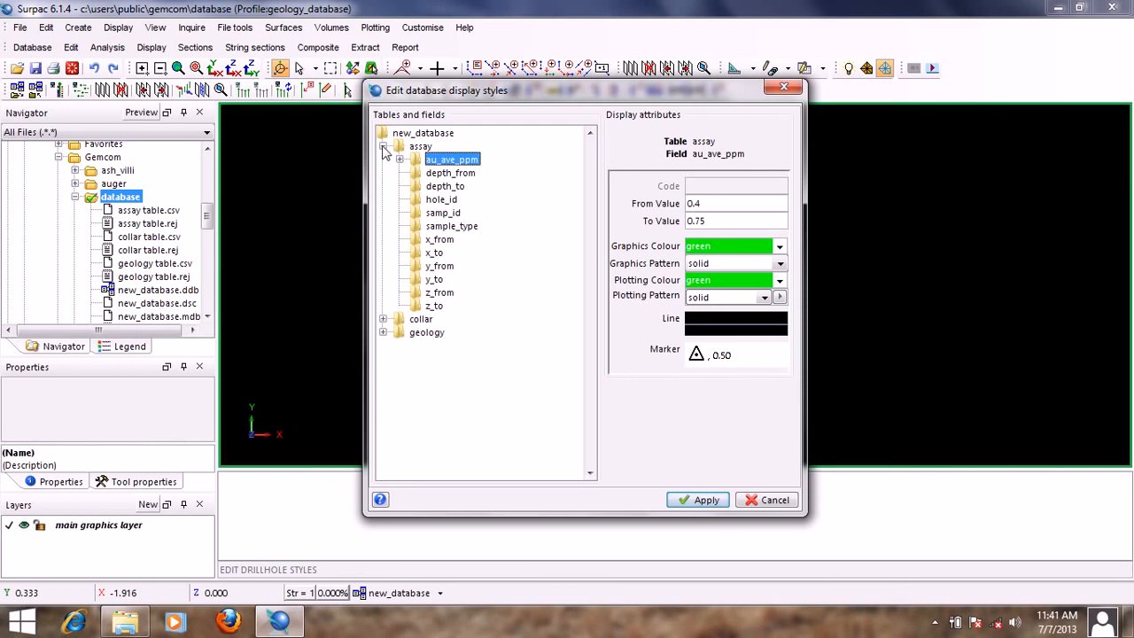
left_click(383, 146)
left_click(383, 173)
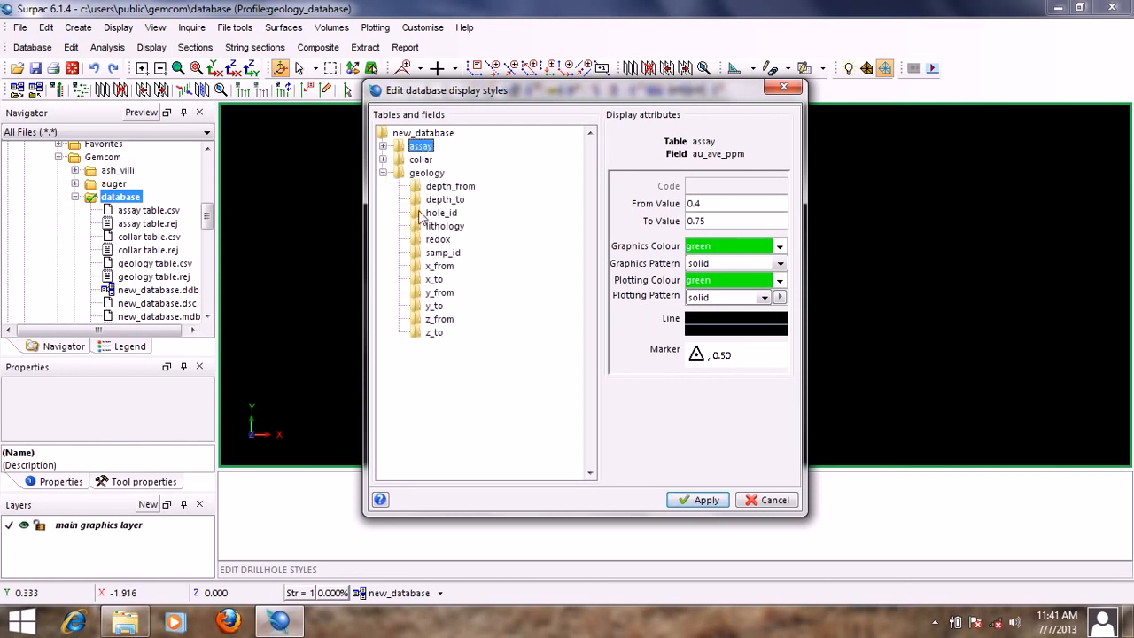
left_click(454, 227)
right_click(456, 229)
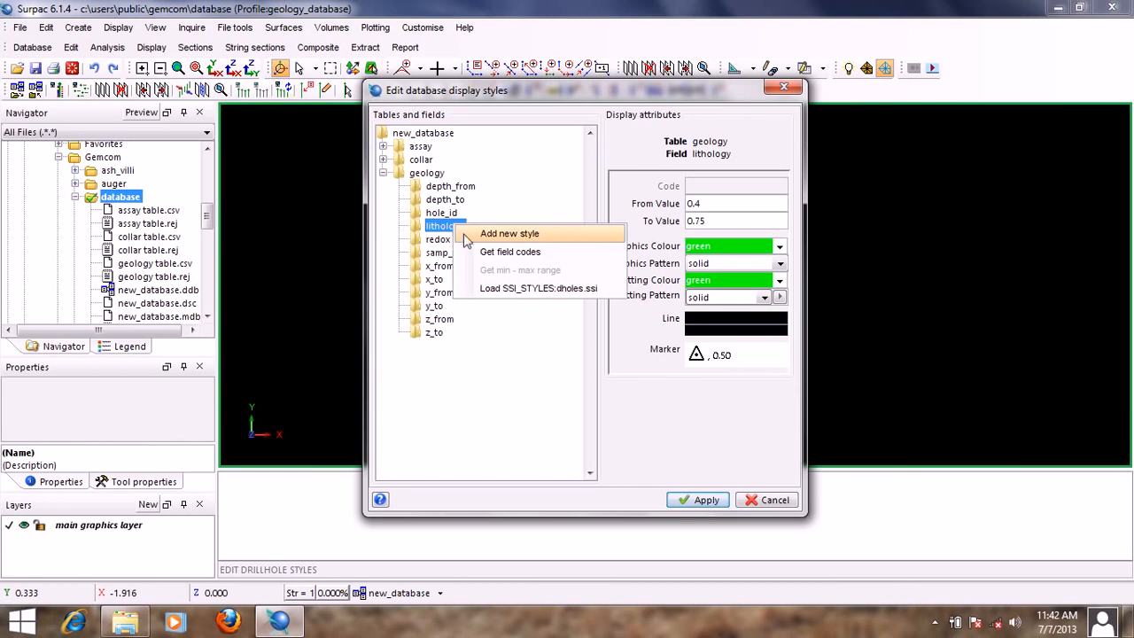
left_click(519, 255)
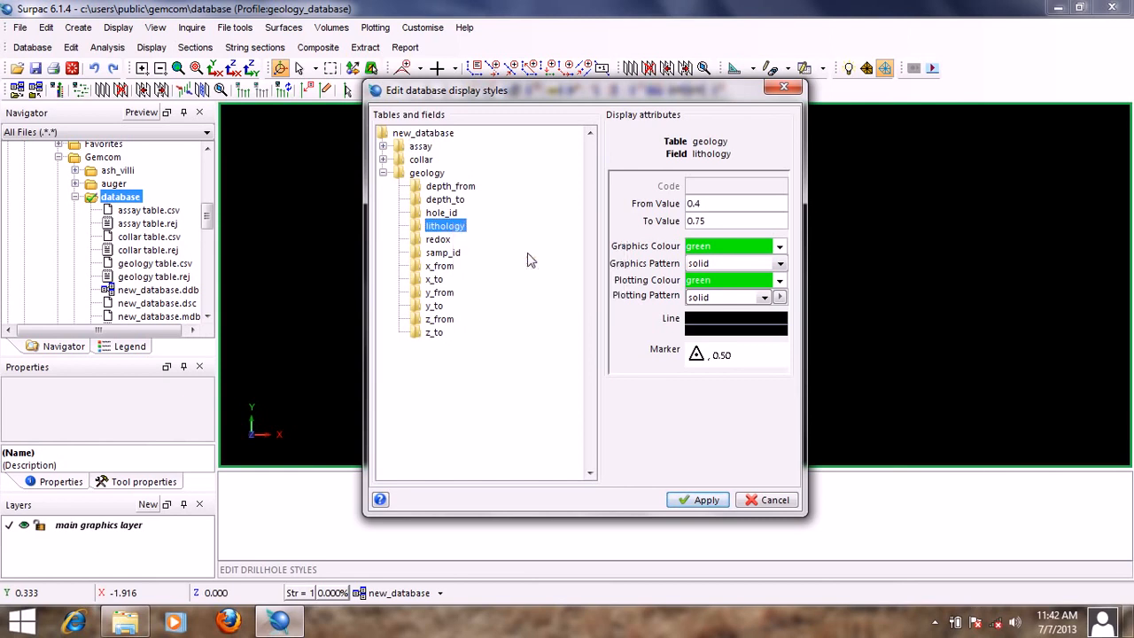
left_click(400, 228)
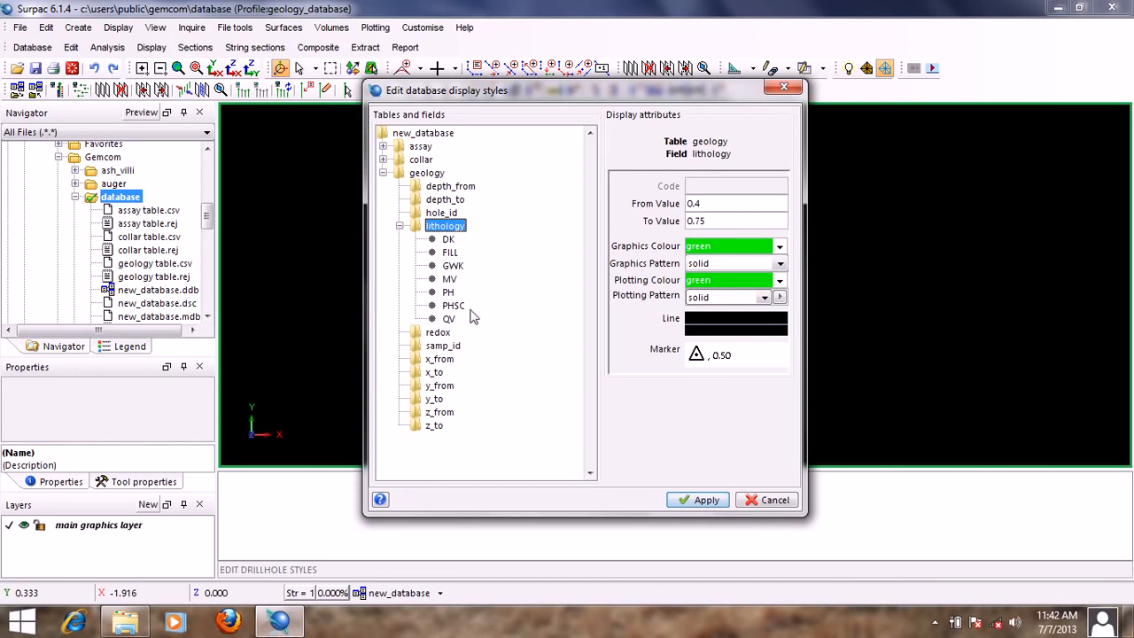
left_click(449, 241)
key("Down")
key("Down")
key("Down")
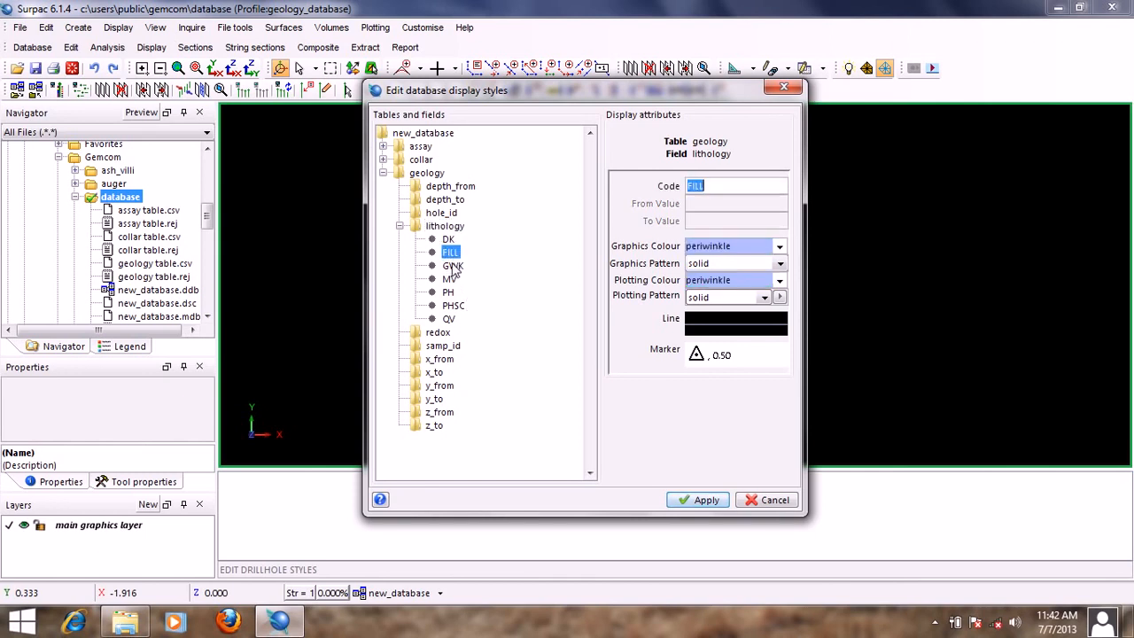
Set both the graphics and plotting colour of the DK lithology style to red.
left_click(449, 242)
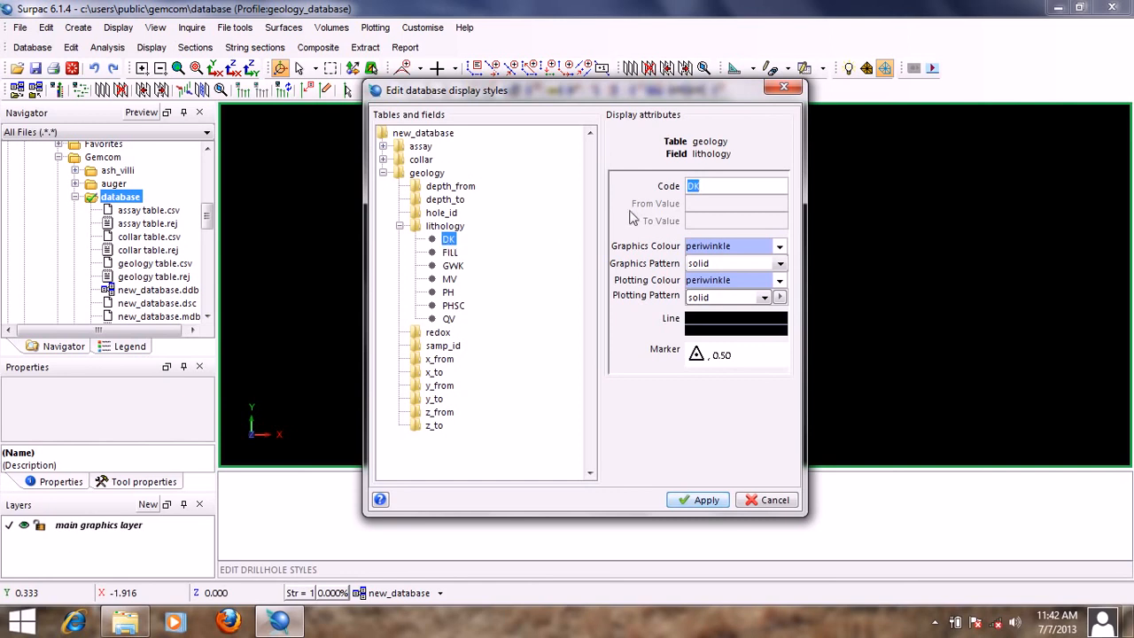
double_click(741, 247)
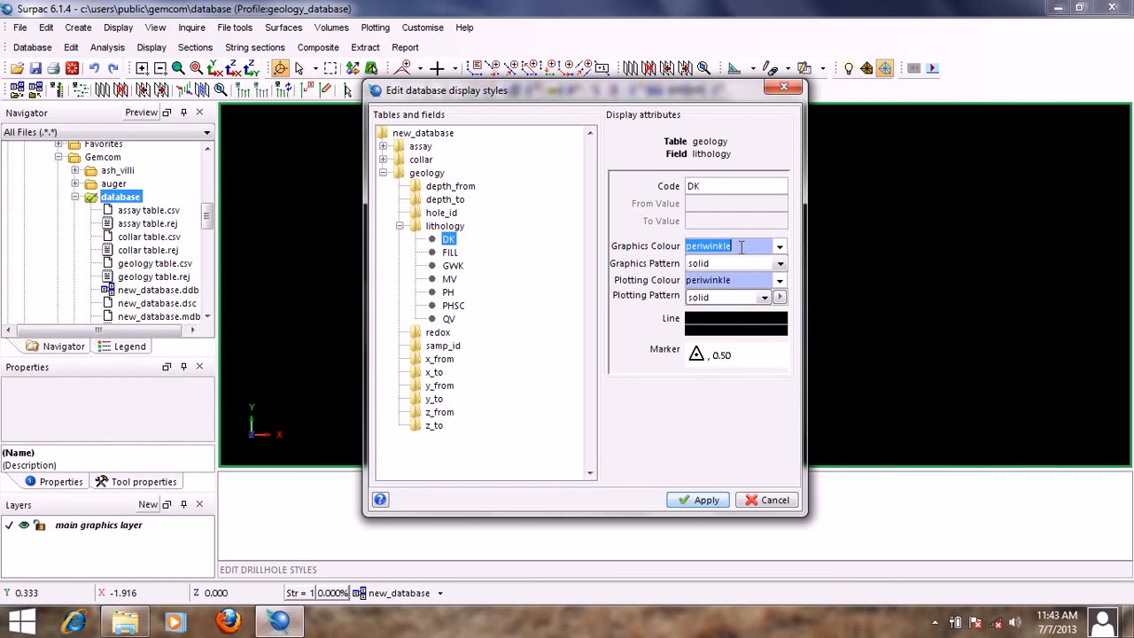
type("red")
double_click(742, 247)
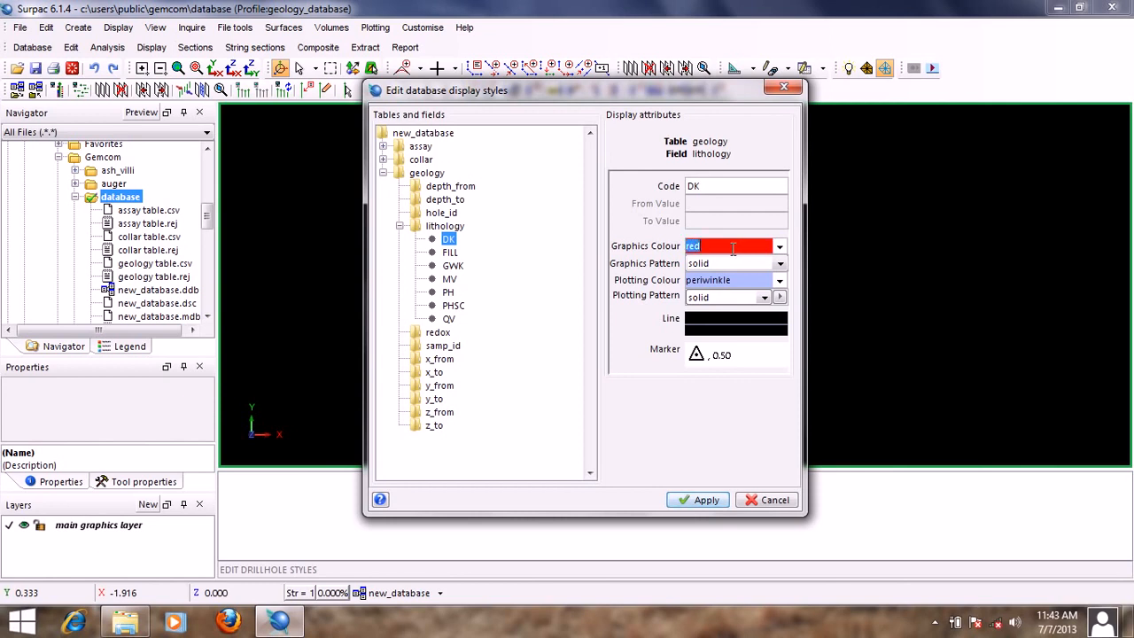
right_click(729, 247)
left_click(755, 274)
double_click(732, 280)
right_click(732, 280)
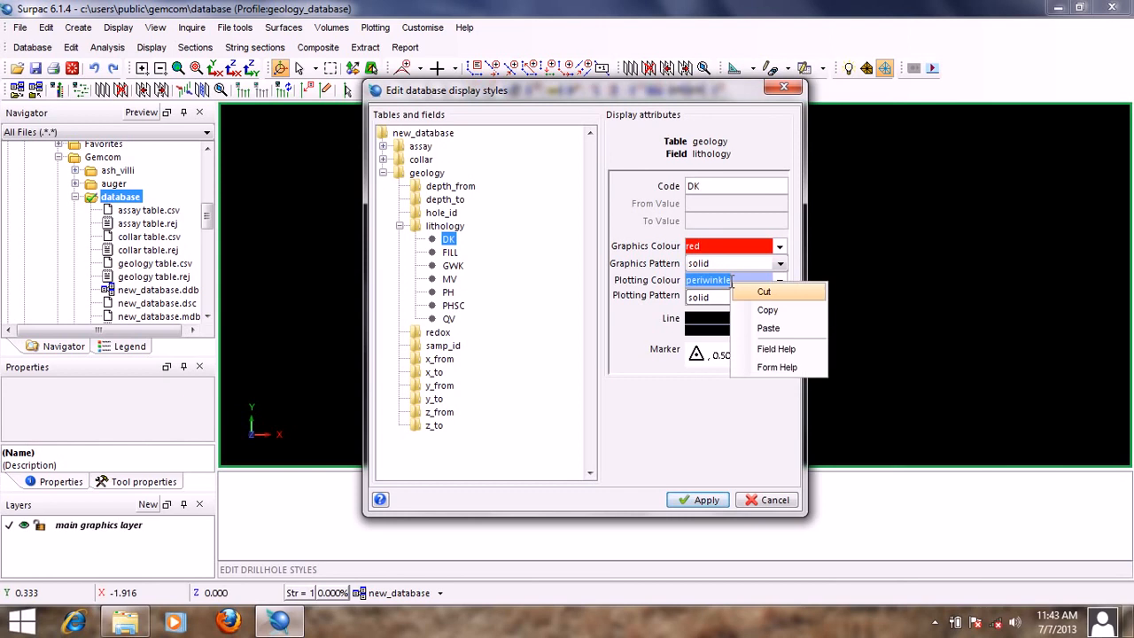
left_click(753, 330)
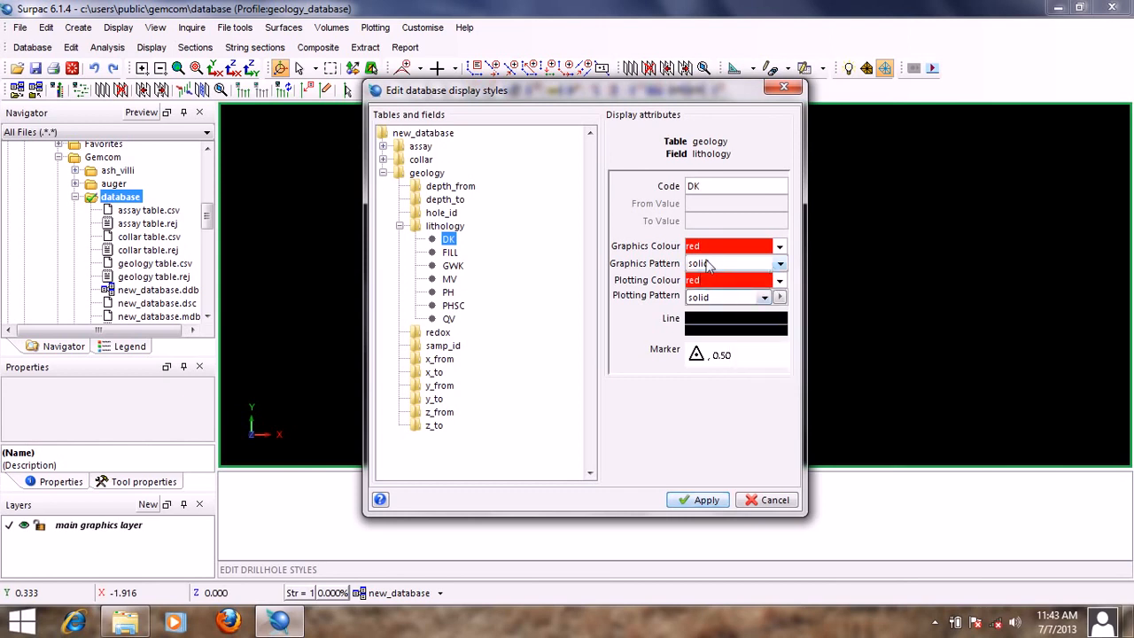
Give the DK lithology style the ## graphics pattern and the tuffa plotting pattern.
left_click(780, 265)
left_click_drag(781, 316, 781, 306)
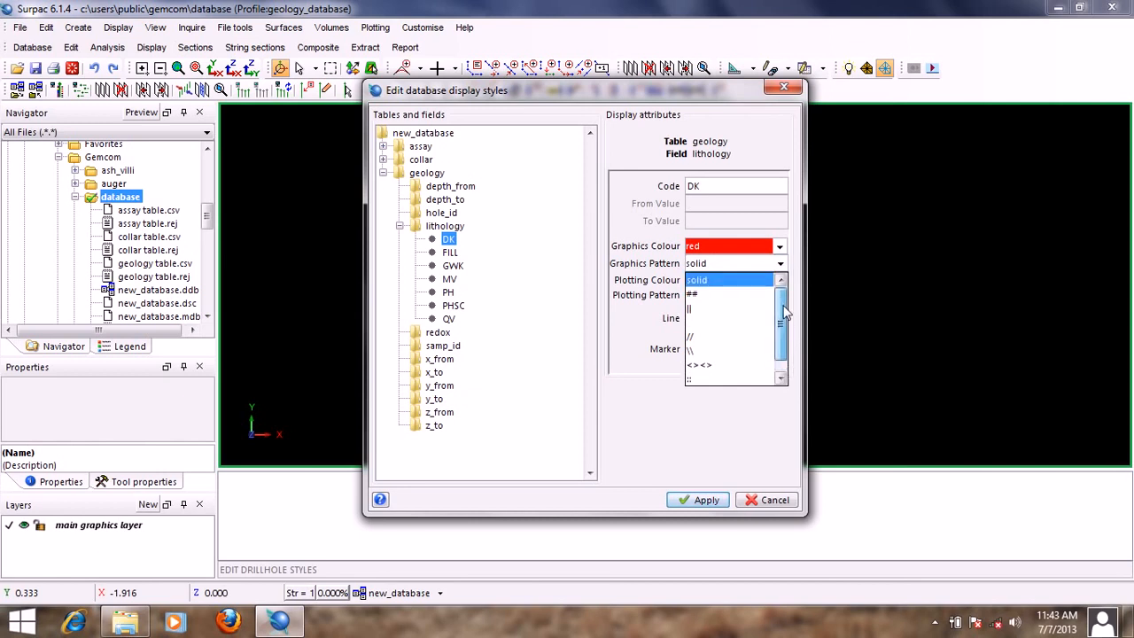
left_click(716, 294)
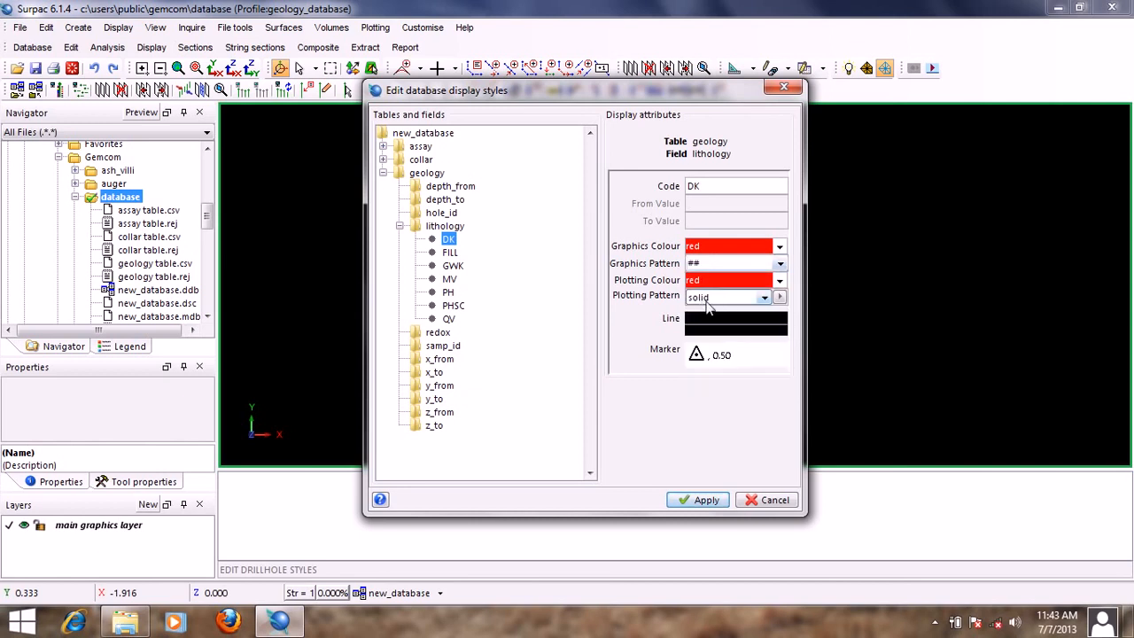
left_click(763, 298)
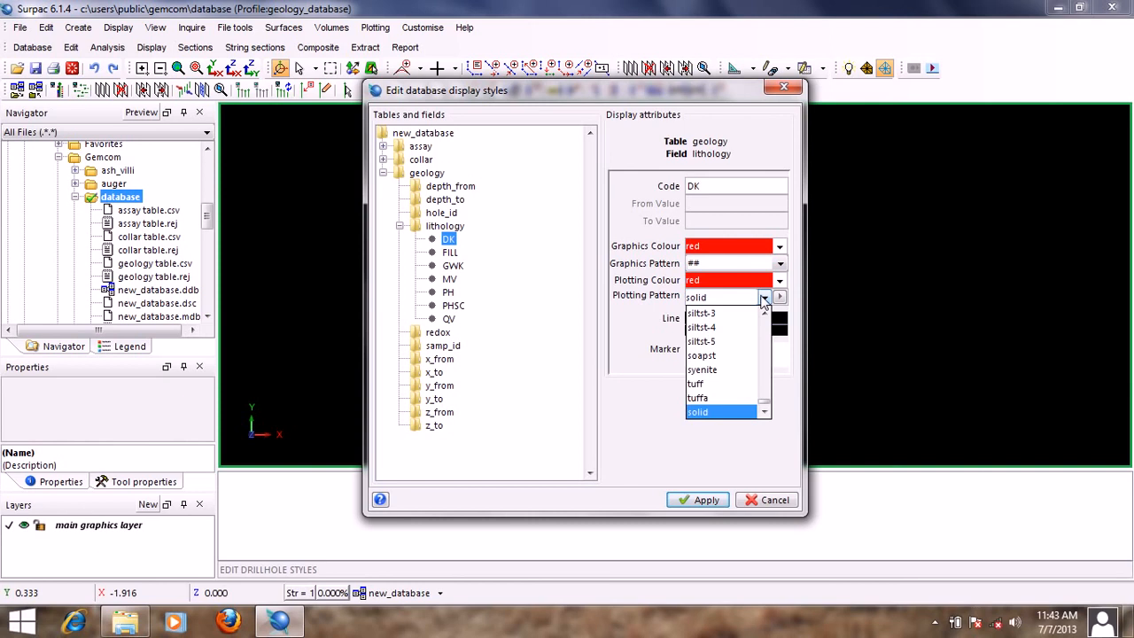
left_click(724, 399)
Set both the graphics and plotting colour of the FILL lithology style to white.
left_click(449, 252)
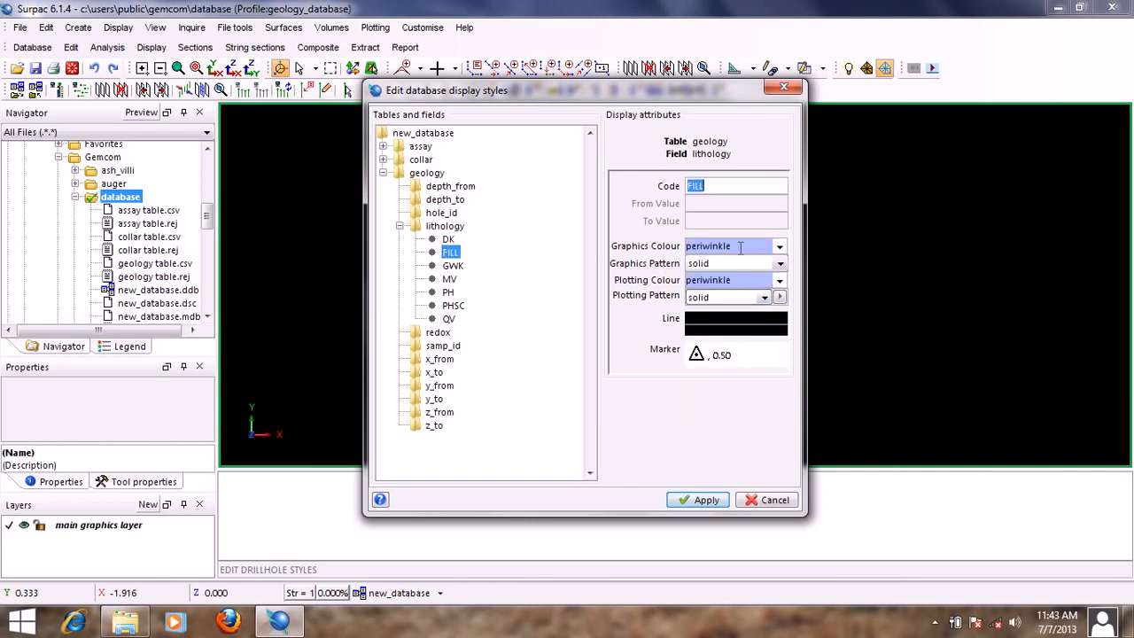
left_click(734, 245)
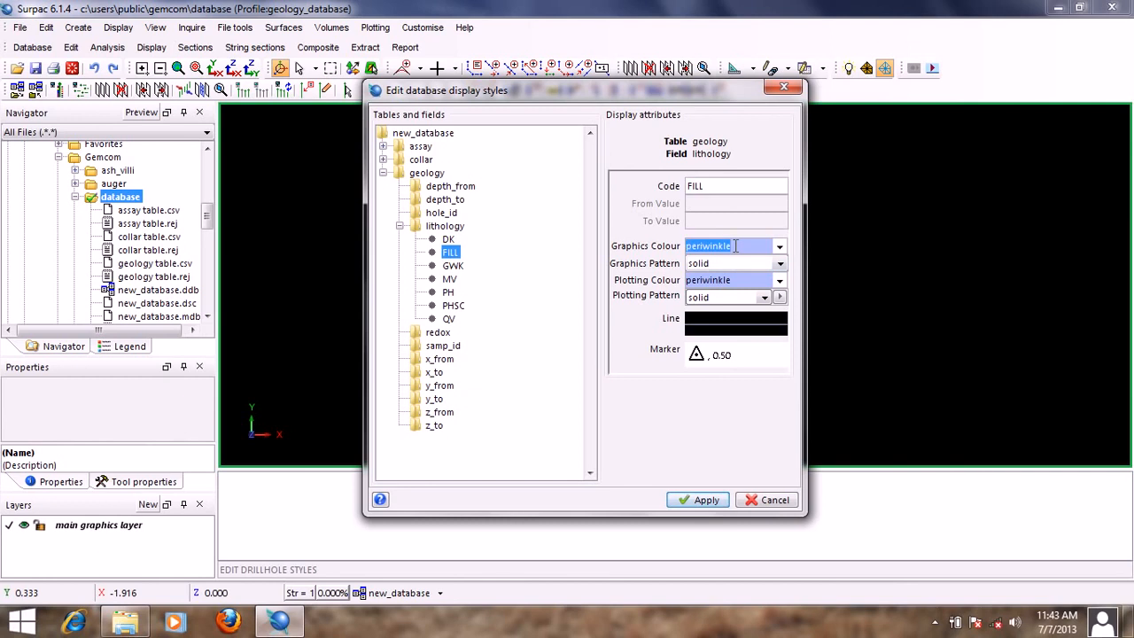
type("whi")
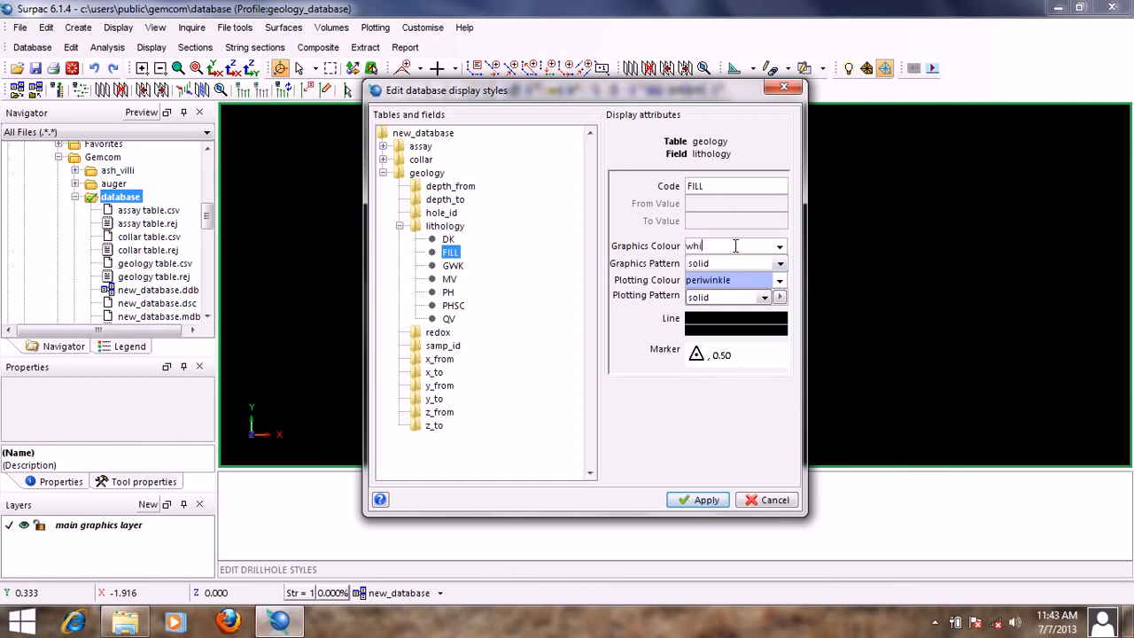
type("te")
right_click(735, 245)
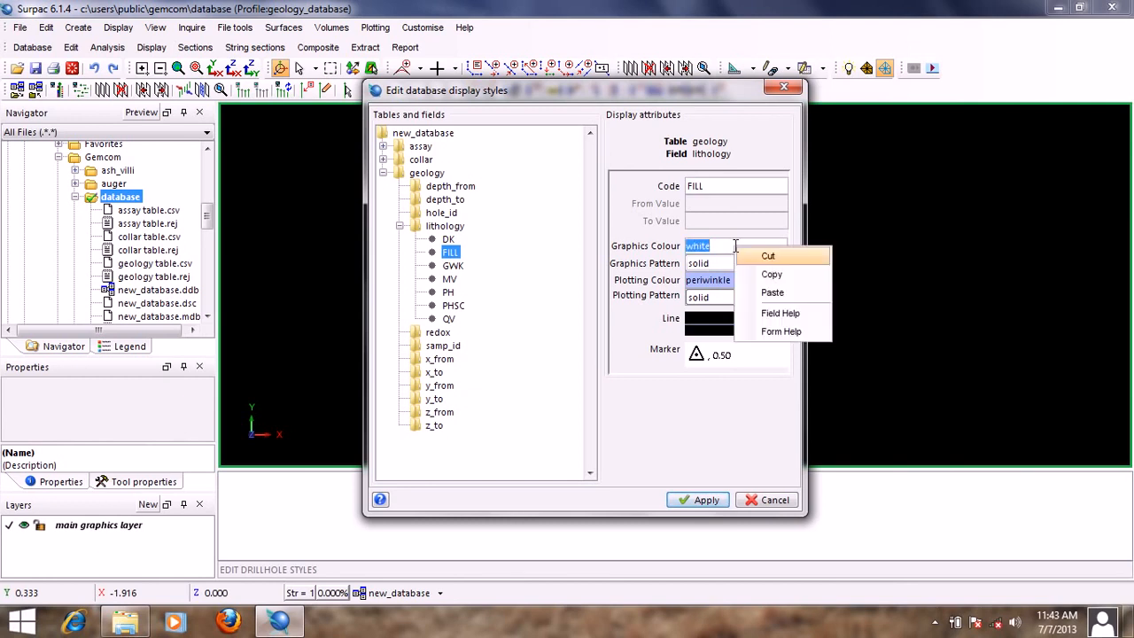
left_click(776, 293)
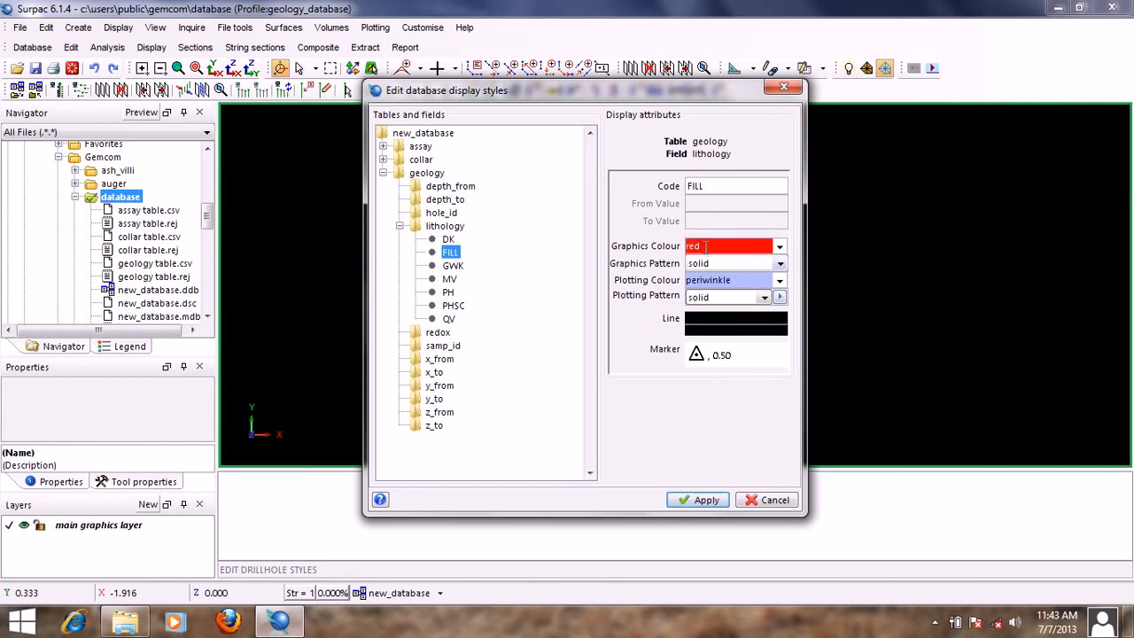
double_click(706, 247)
type("white")
double_click(734, 250)
right_click(731, 249)
left_click(750, 277)
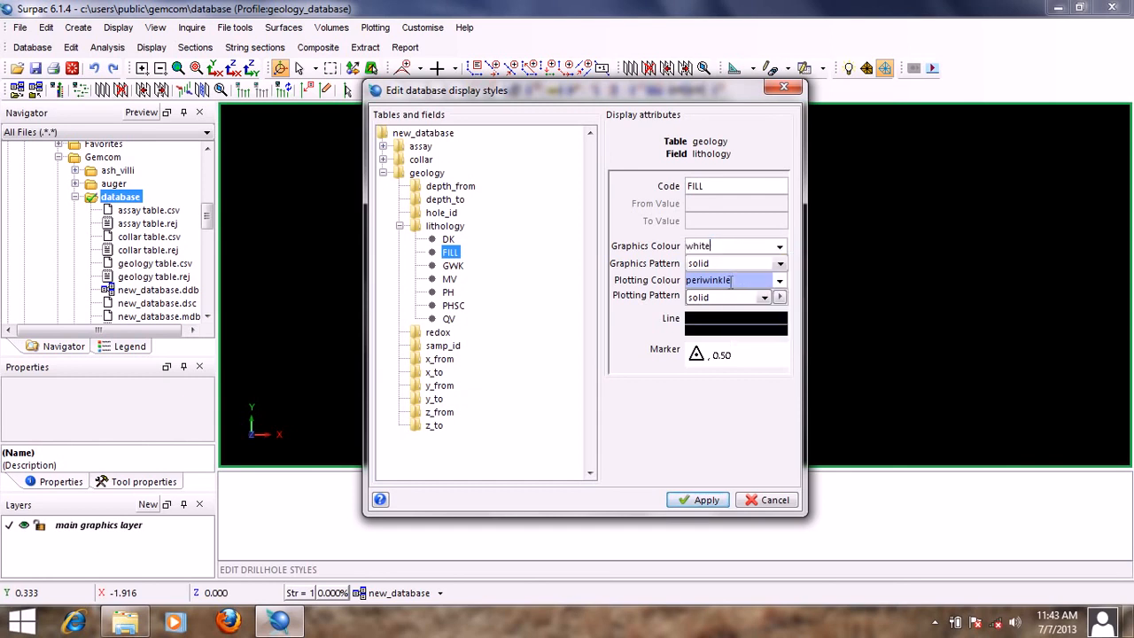
double_click(731, 282)
right_click(730, 283)
left_click(762, 329)
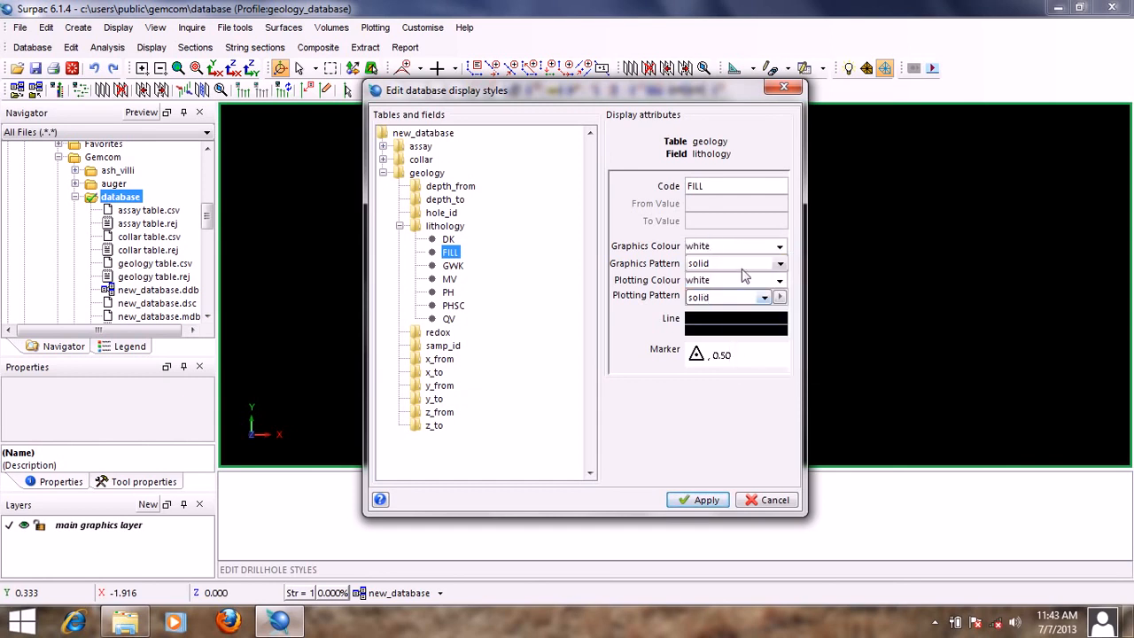
Give the FILL lithology style the || graphics pattern and the tuff plotting pattern.
left_click(779, 266)
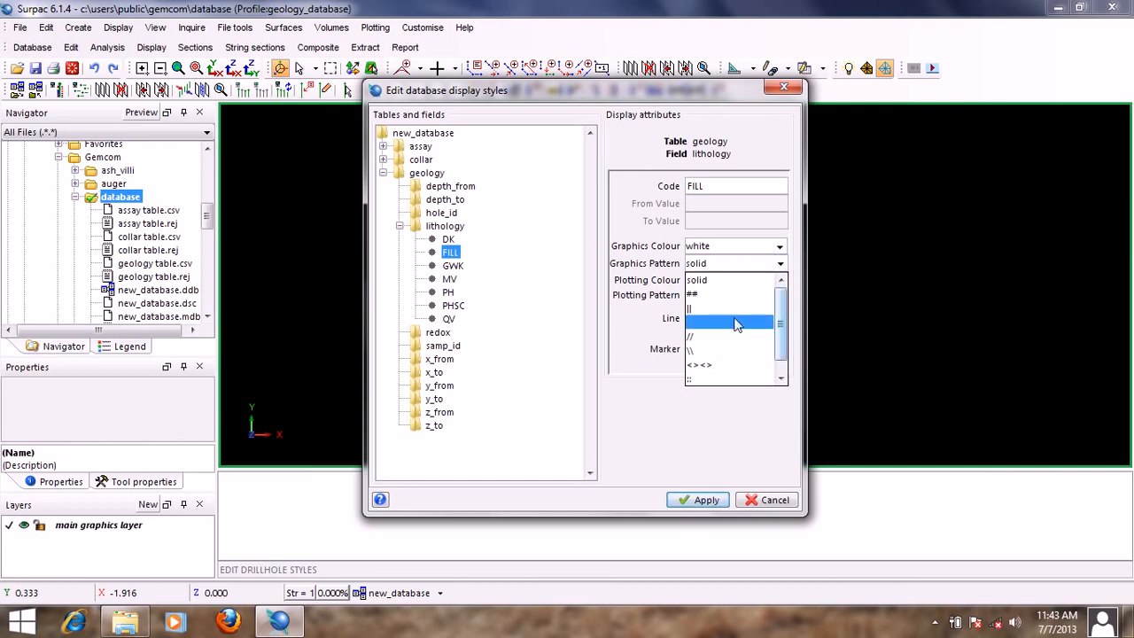
left_click(731, 308)
left_click(765, 299)
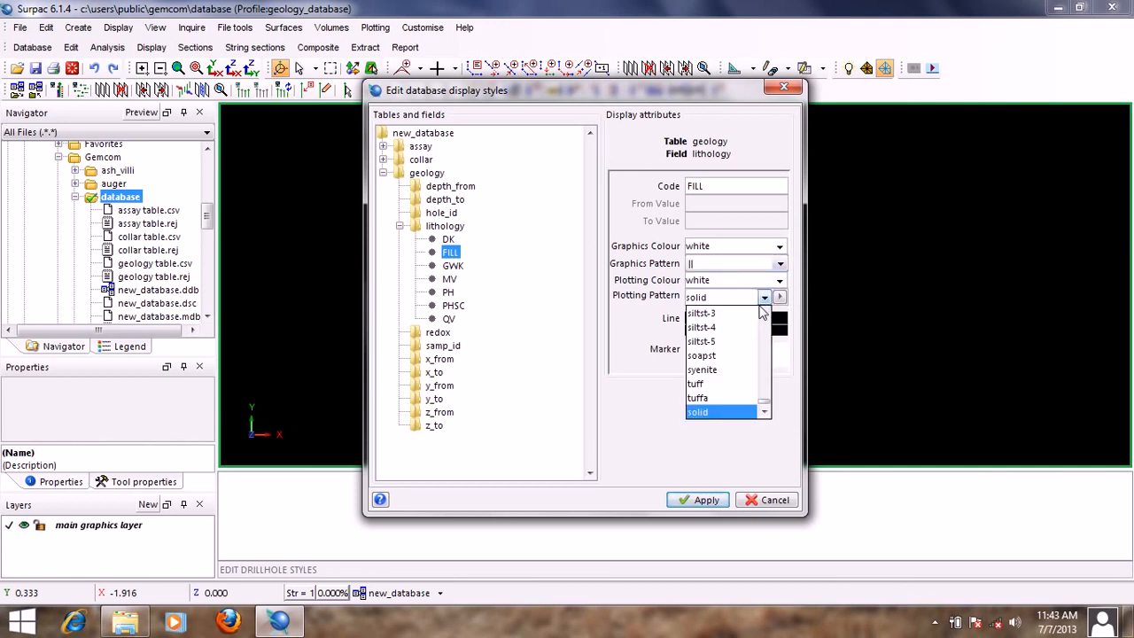
left_click(720, 388)
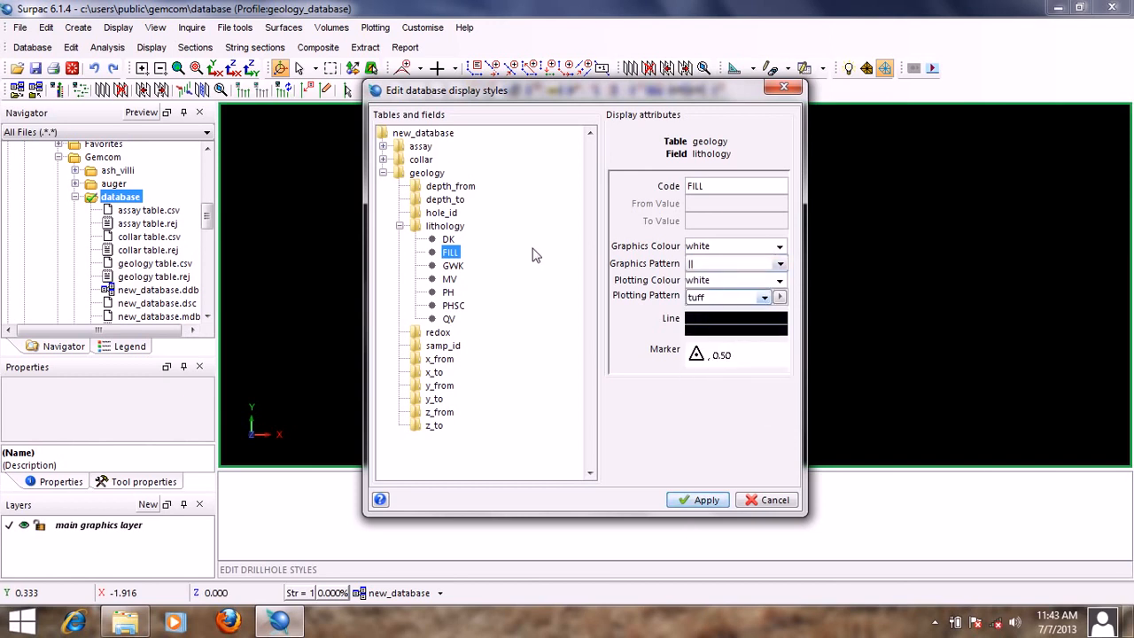
Set both the graphics and plotting colour of the GWK lithology style to lavender.
left_click(453, 266)
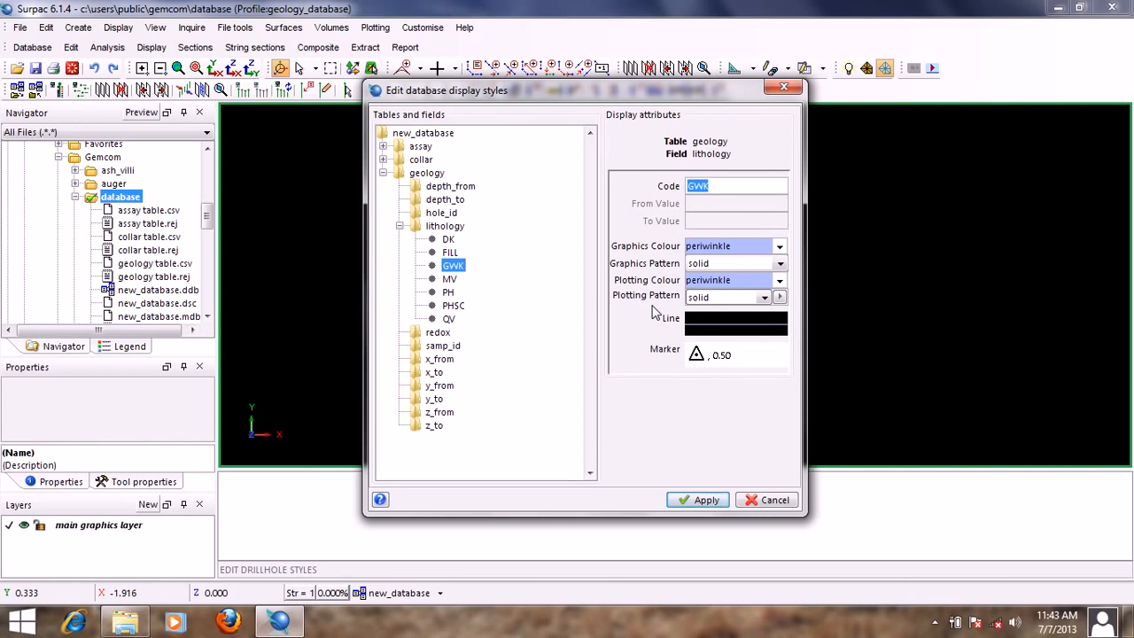
left_click(733, 246)
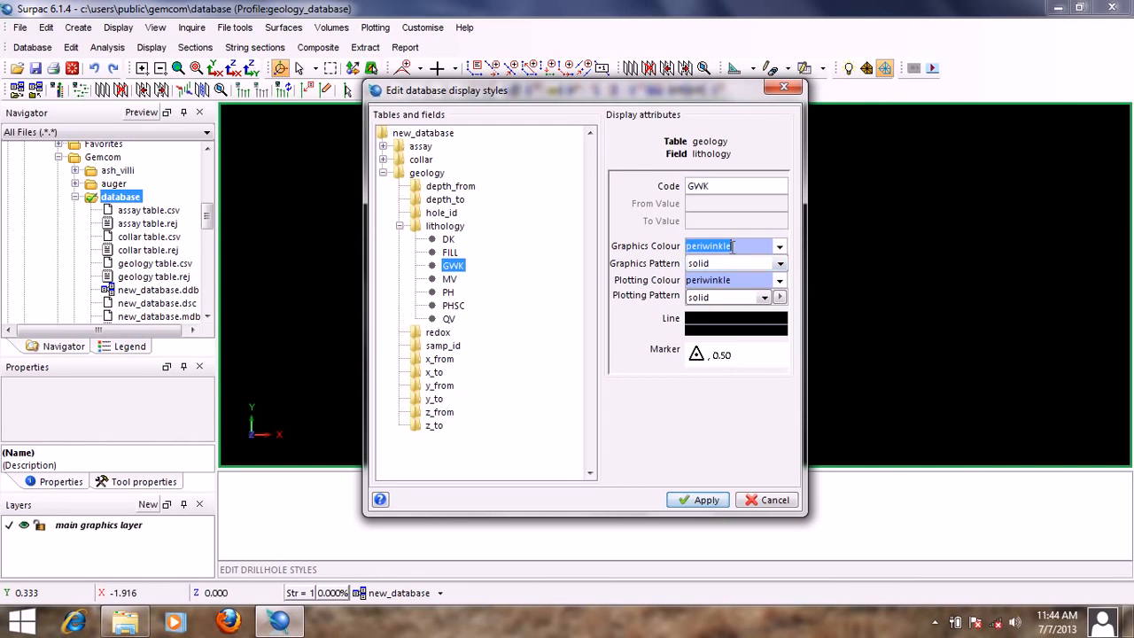
type("la")
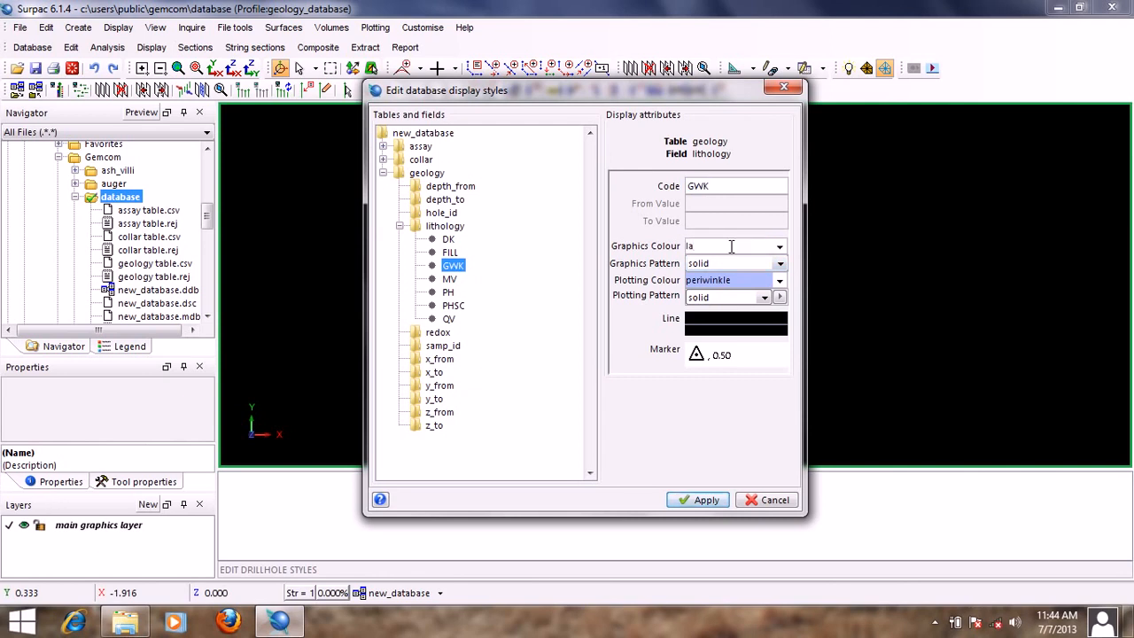
type("vender")
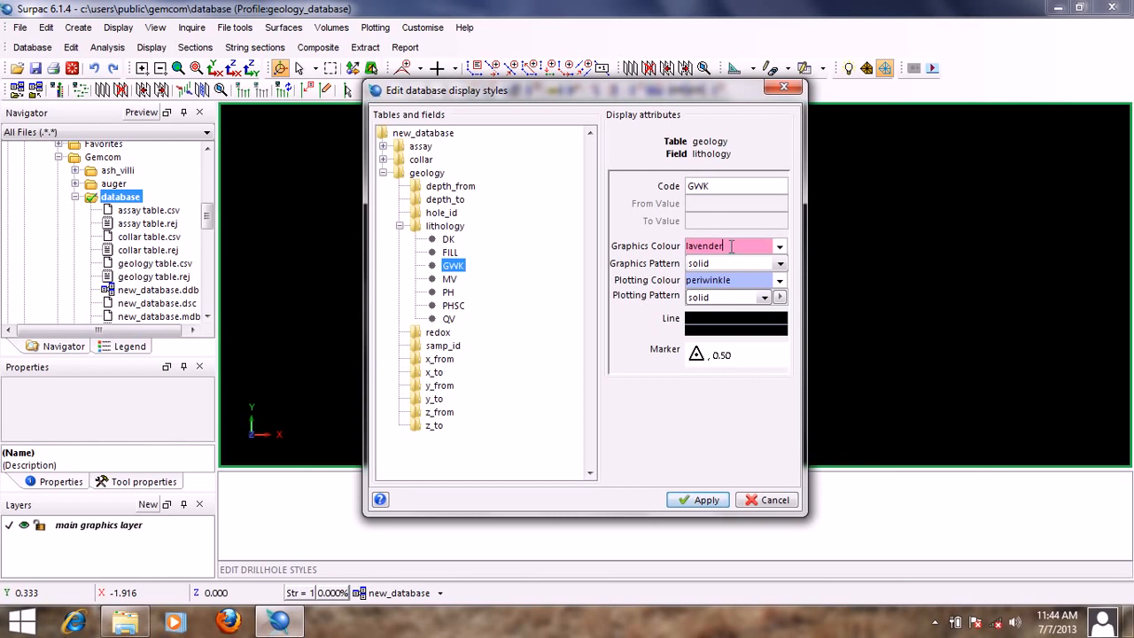
double_click(731, 246)
right_click(732, 248)
left_click(766, 275)
double_click(709, 280)
right_click(720, 282)
left_click(755, 327)
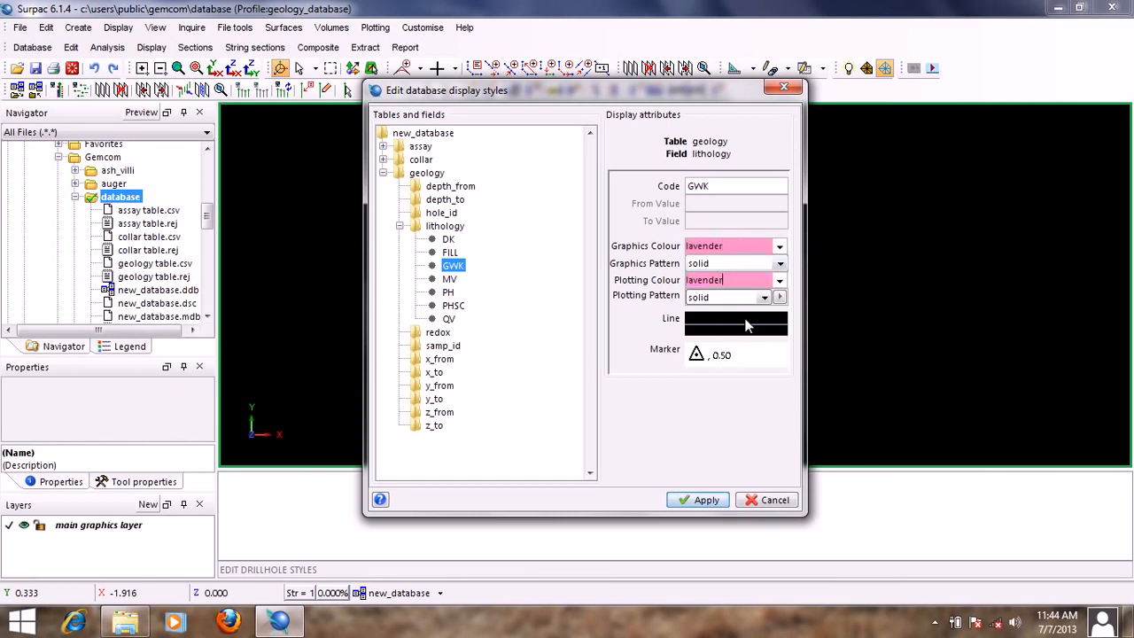
Give the GWK lithology style the // graphics pattern and the syenite plotting pattern.
left_click(780, 264)
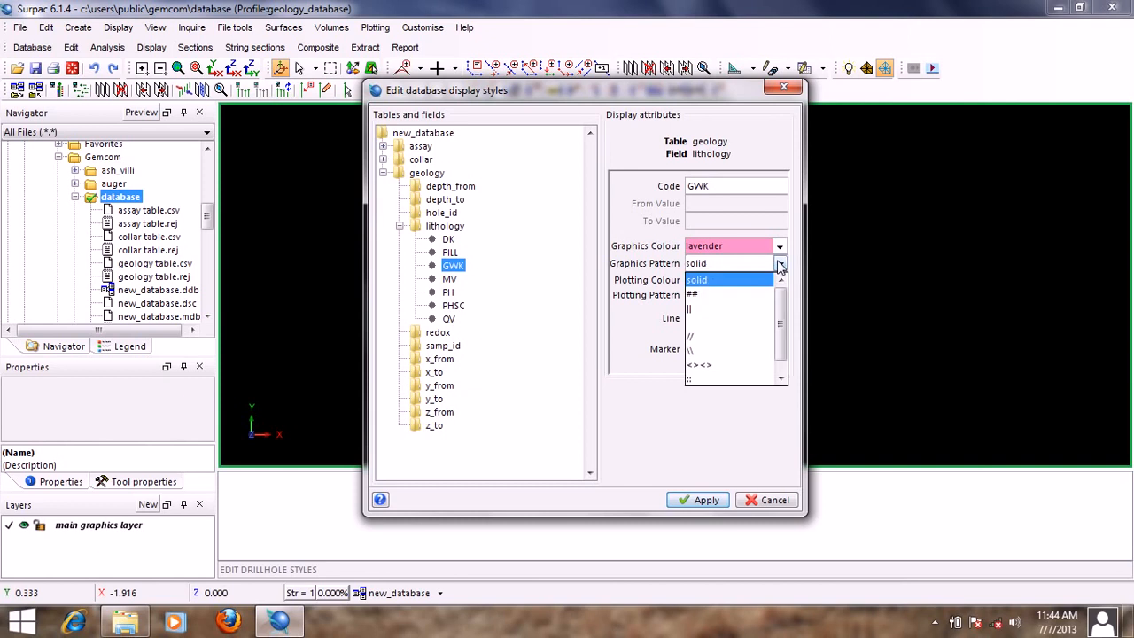
left_click(724, 333)
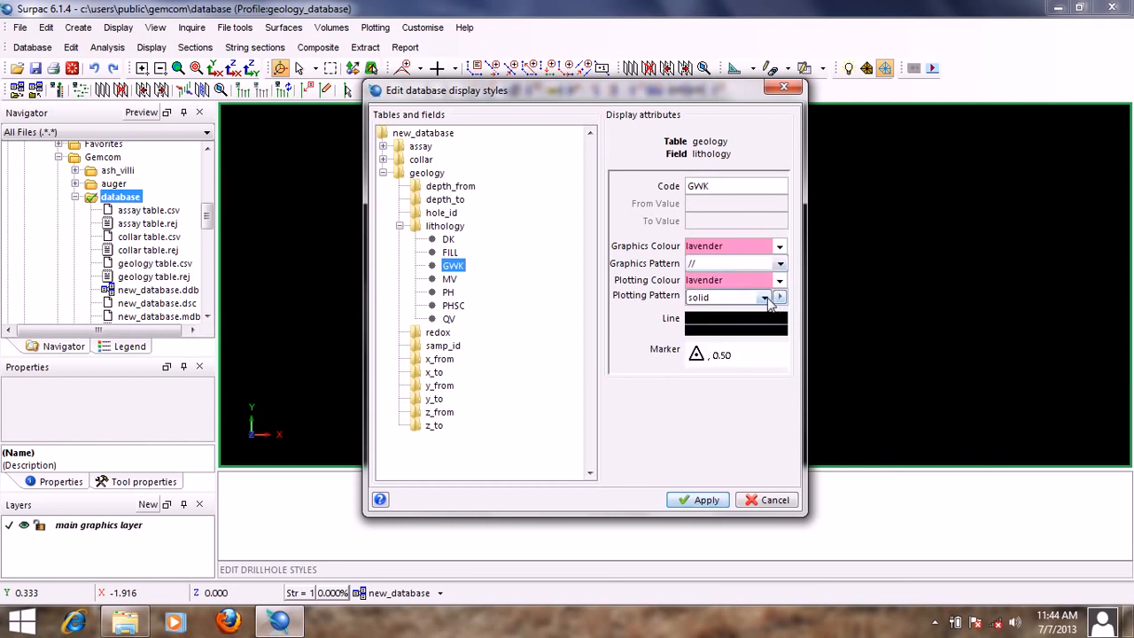
left_click(763, 298)
left_click(735, 370)
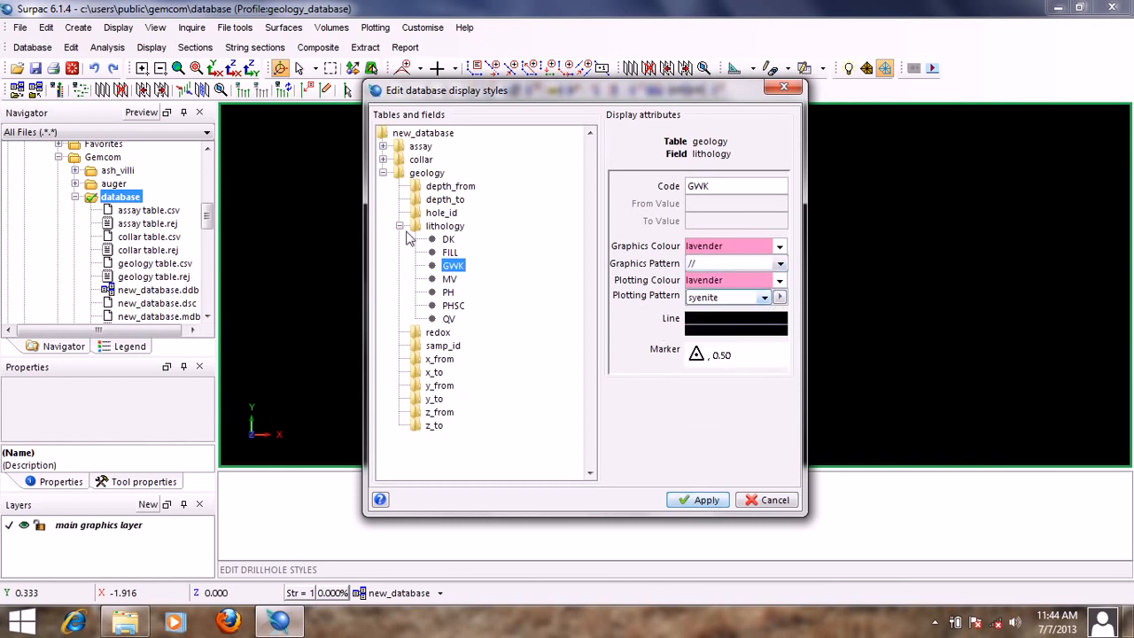
Set both the graphics and plotting colour of the MV lithology style to yellow.
left_click(450, 279)
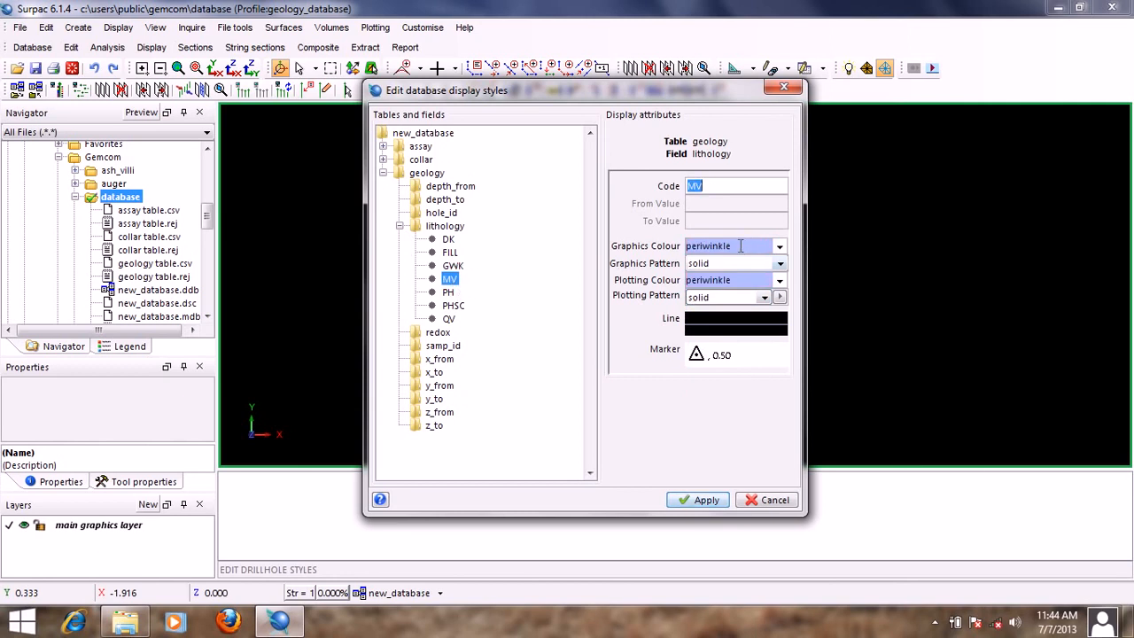
left_click(741, 246)
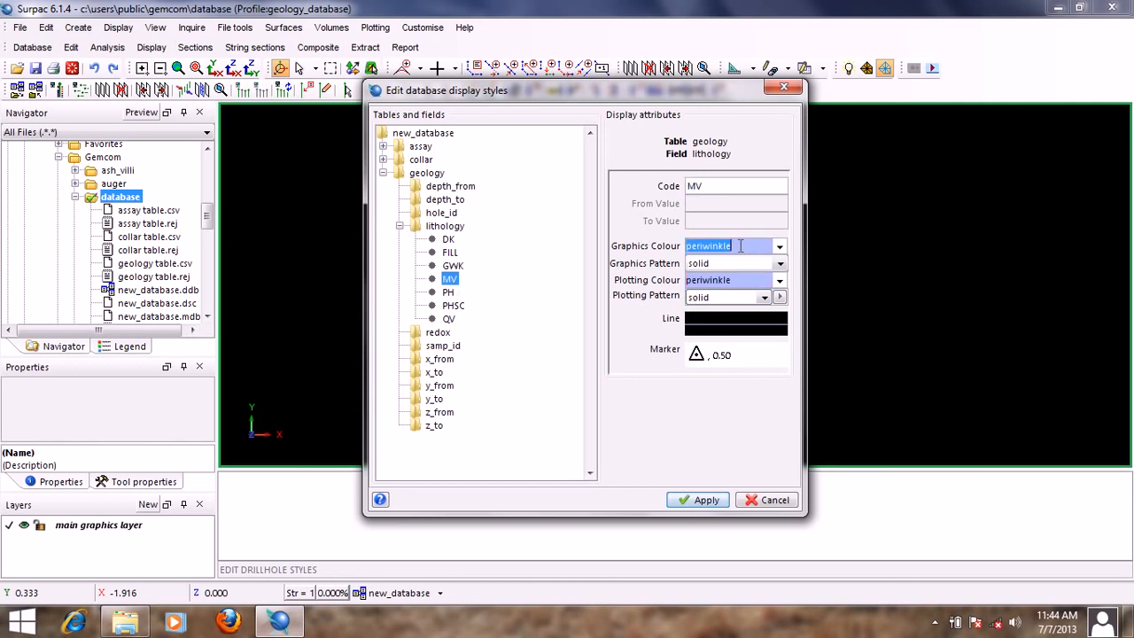
type("yellow")
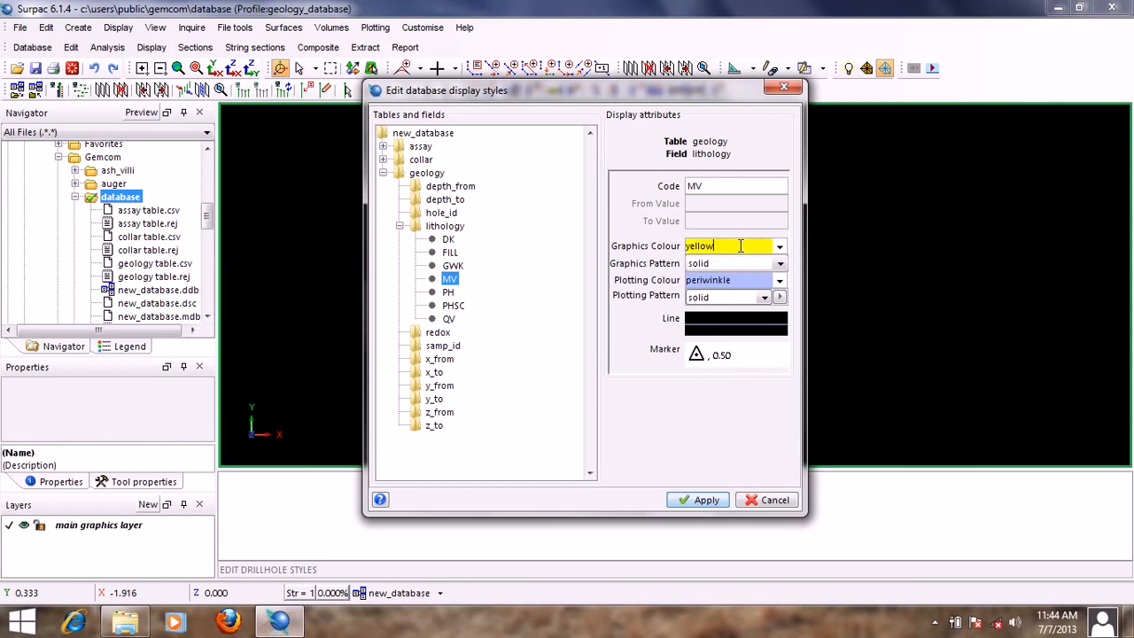
double_click(741, 247)
right_click(709, 254)
left_click(732, 280)
right_click(732, 281)
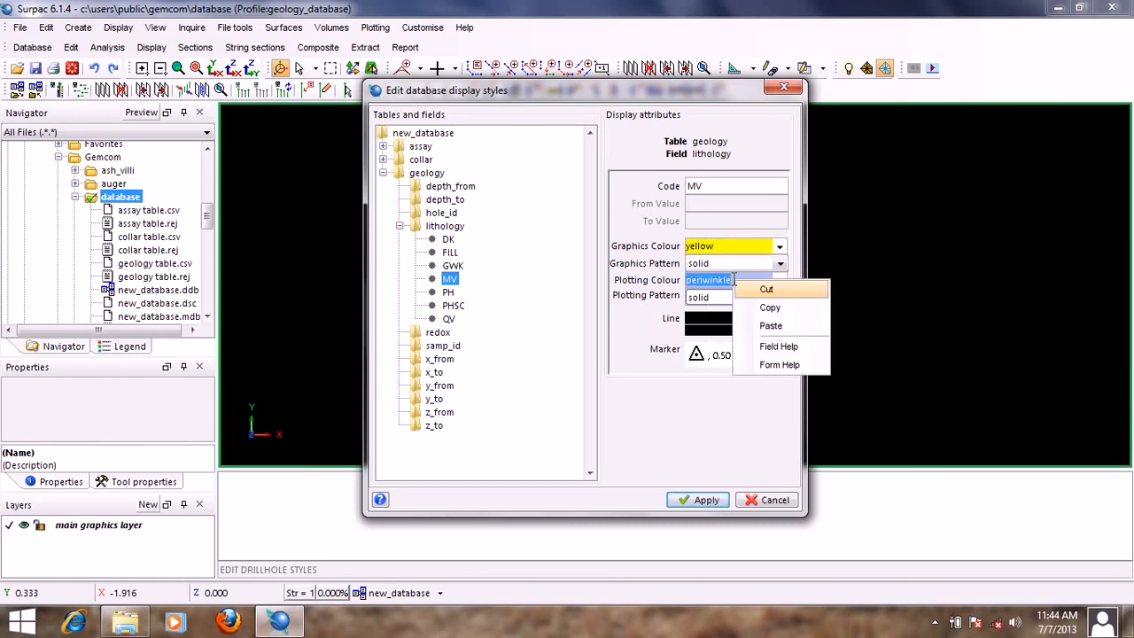
left_click(769, 326)
Give the MV lithology style the \\ graphics pattern and the soapst plotting pattern.
left_click(780, 263)
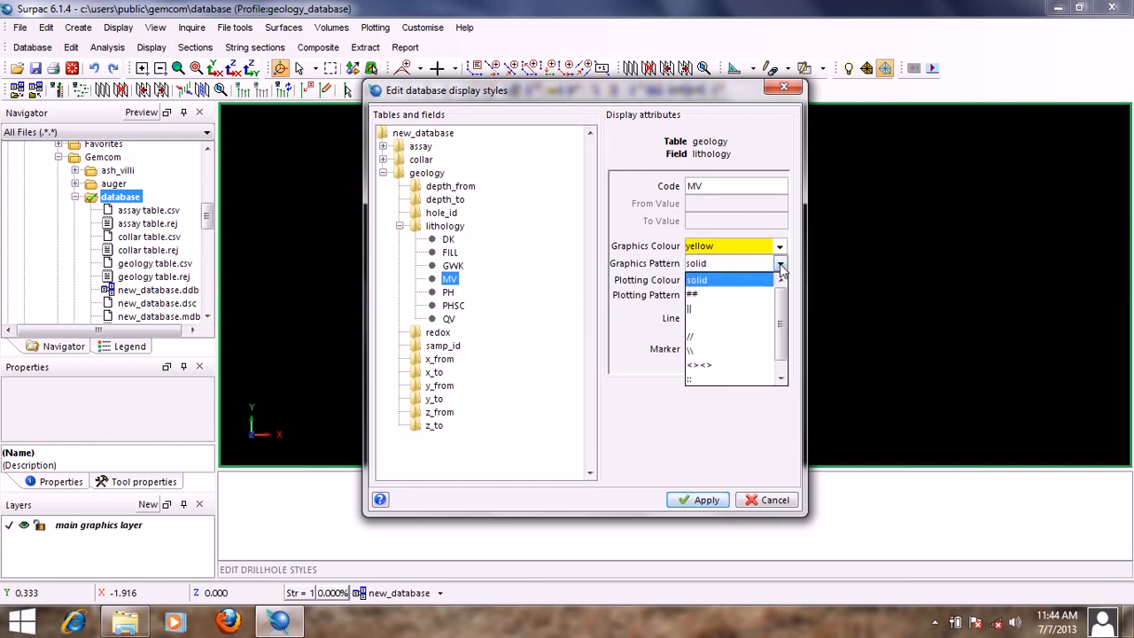
left_click(719, 351)
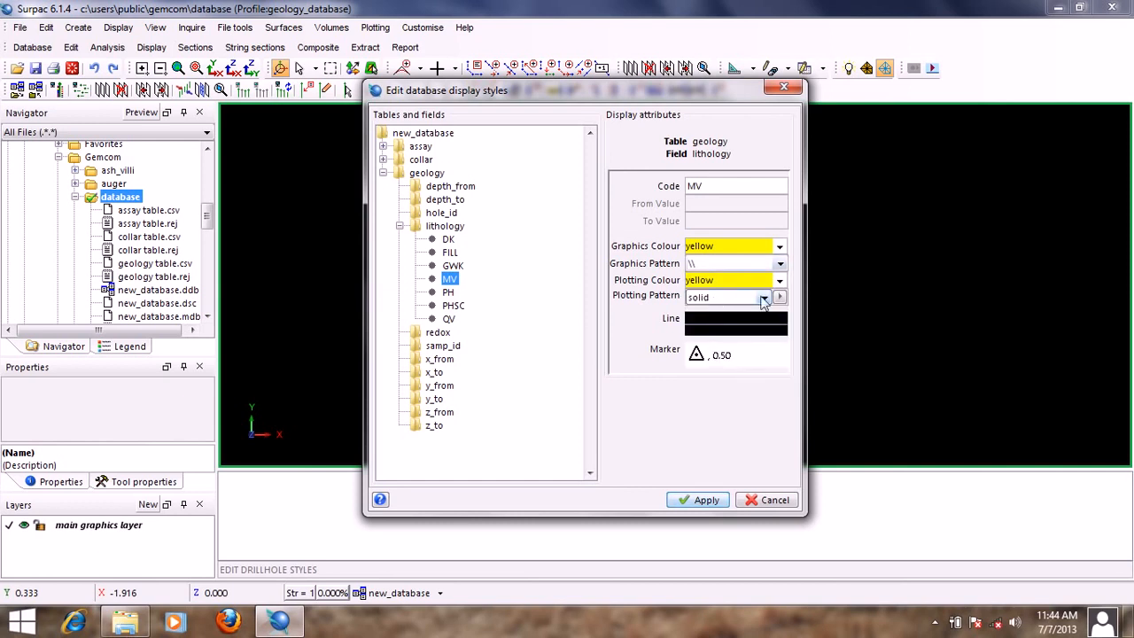
left_click(764, 298)
left_click(728, 356)
Set both the graphics and plotting colour of the PH lithology style to blue.
left_click(448, 294)
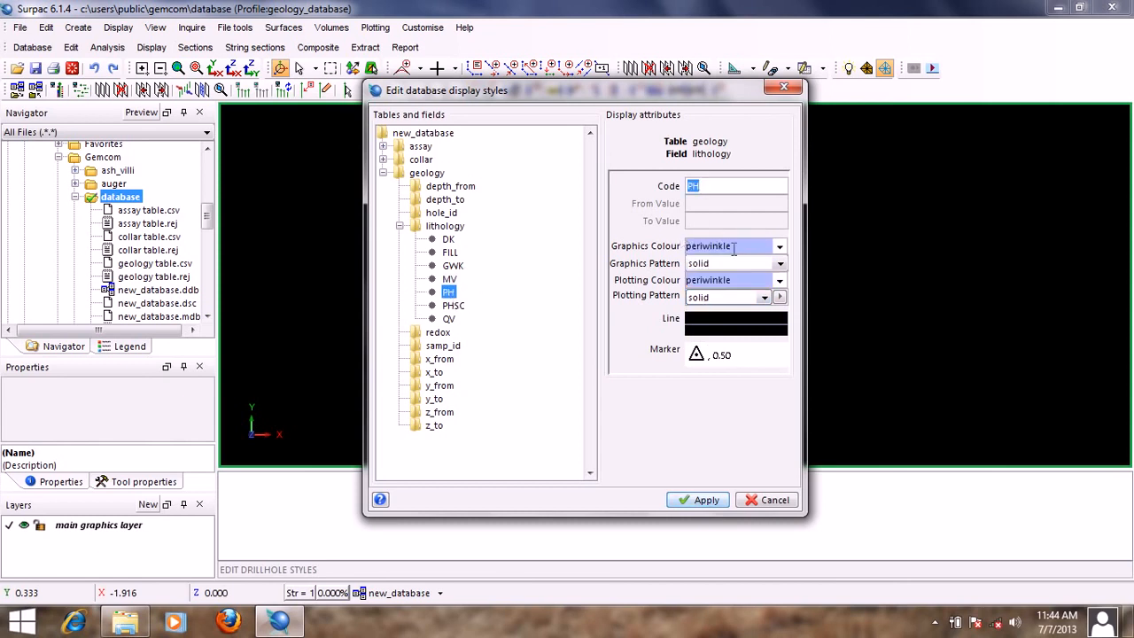
left_click(734, 249)
type("blue")
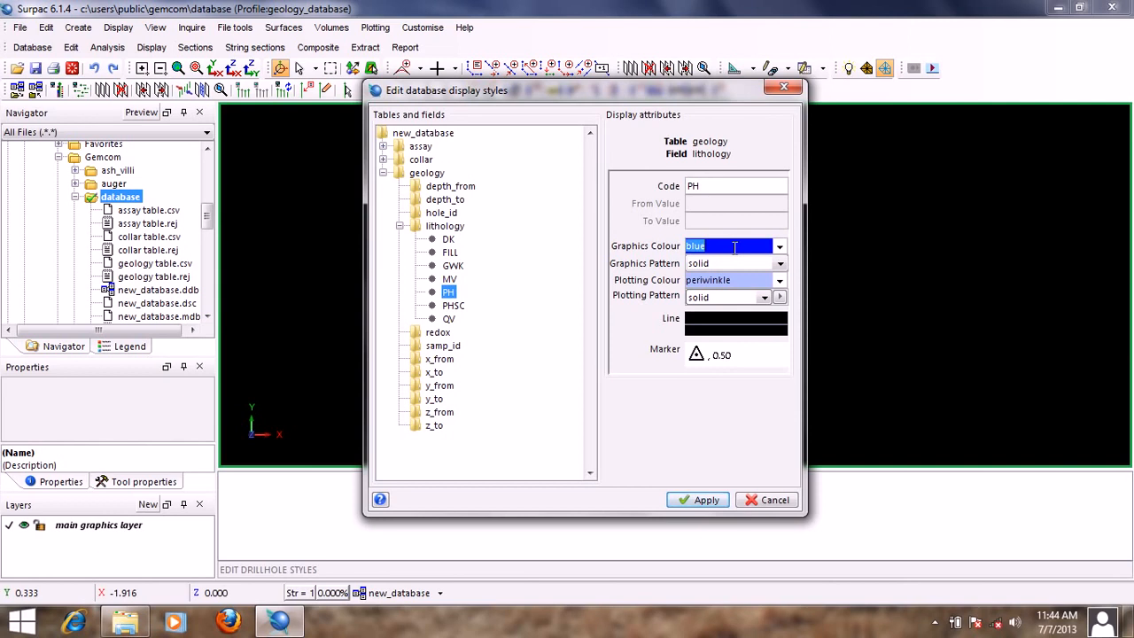
right_click(734, 249)
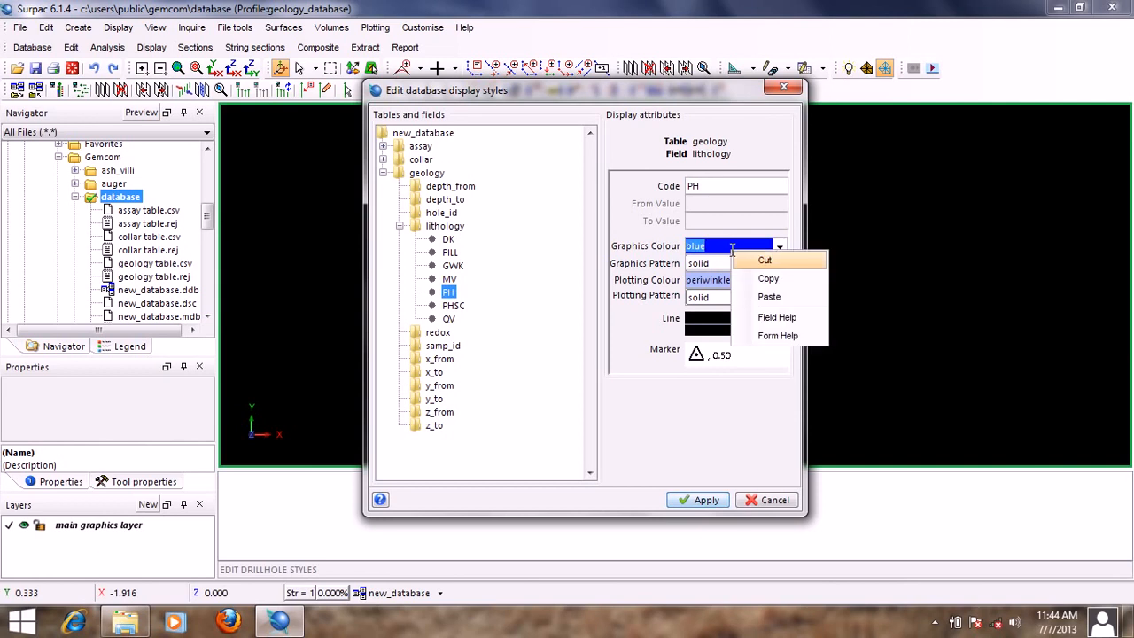
left_click(743, 273)
left_click(722, 275)
right_click(722, 277)
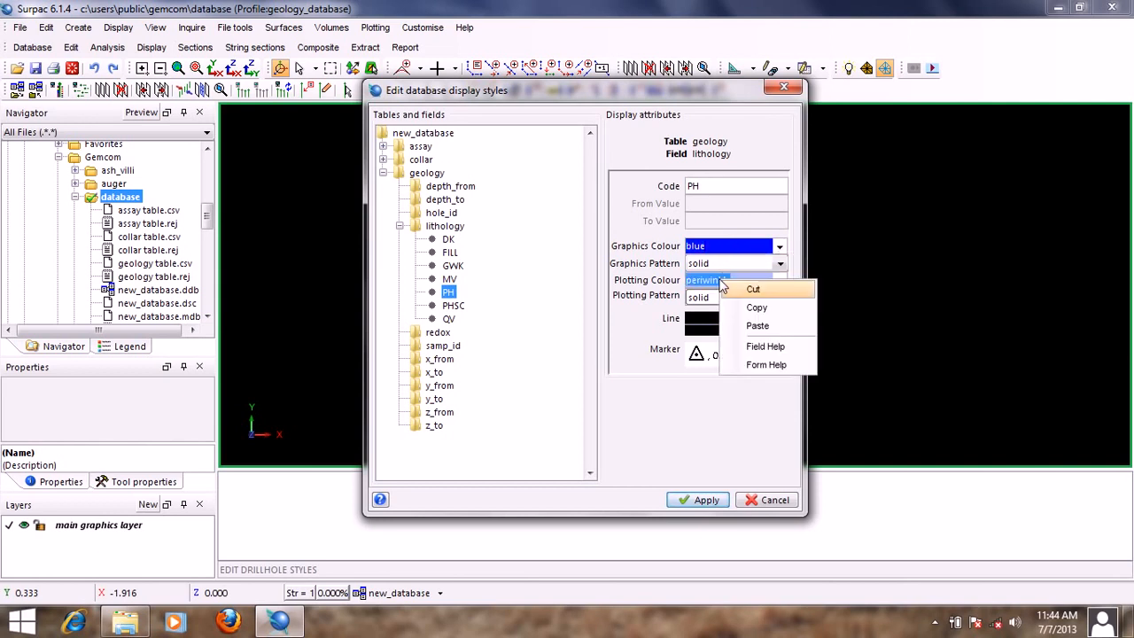
left_click(754, 325)
Give the PH lithology style the <><> graphics pattern and the siltst-5 plotting pattern.
left_click(781, 264)
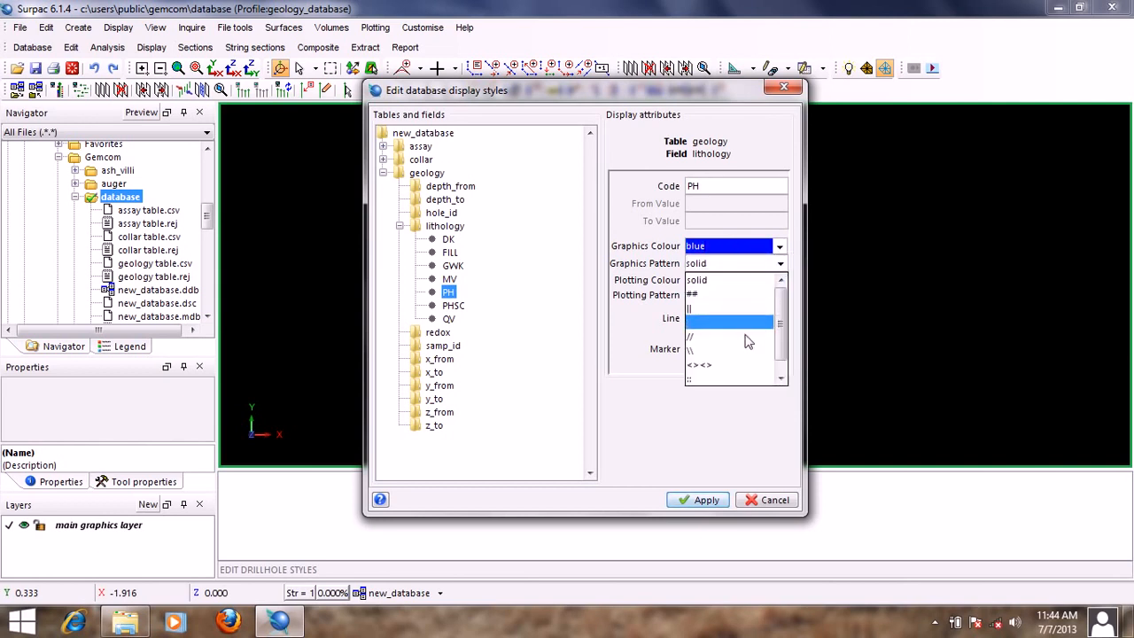
left_click(732, 364)
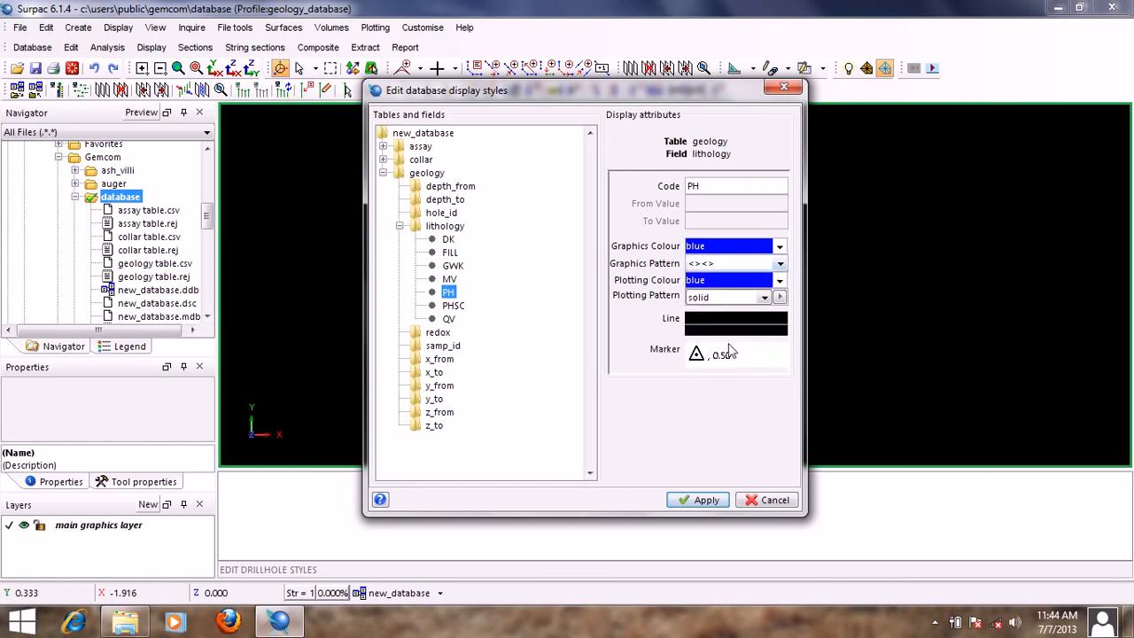
left_click(762, 299)
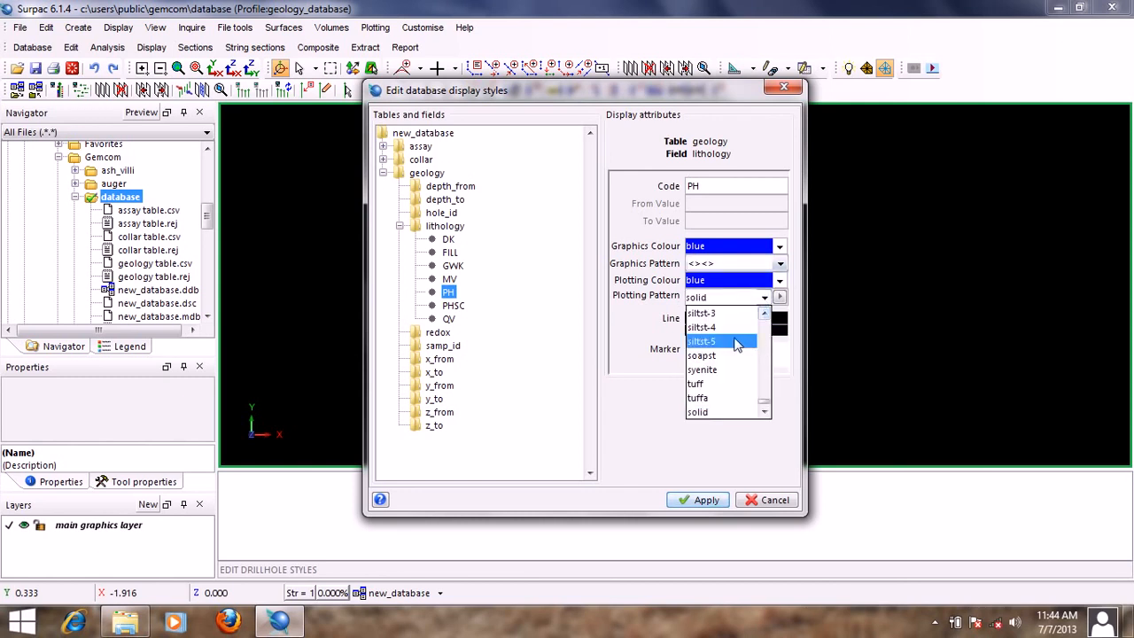
left_click(734, 342)
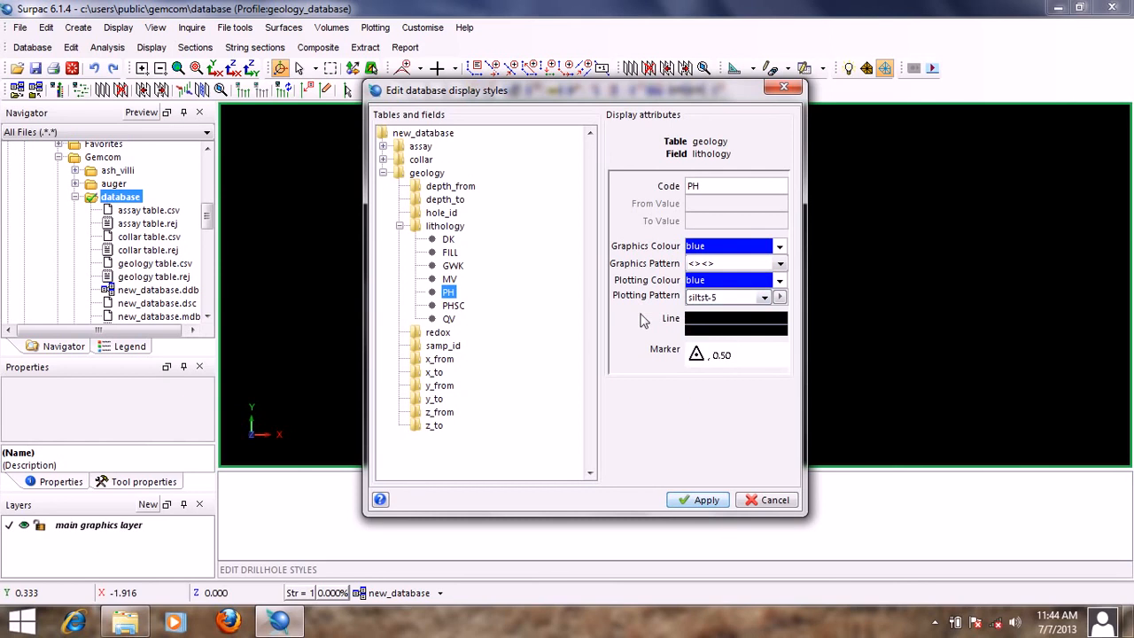
Set both the graphics and plotting colour of the PHSC lithology style to blue.
left_click(453, 305)
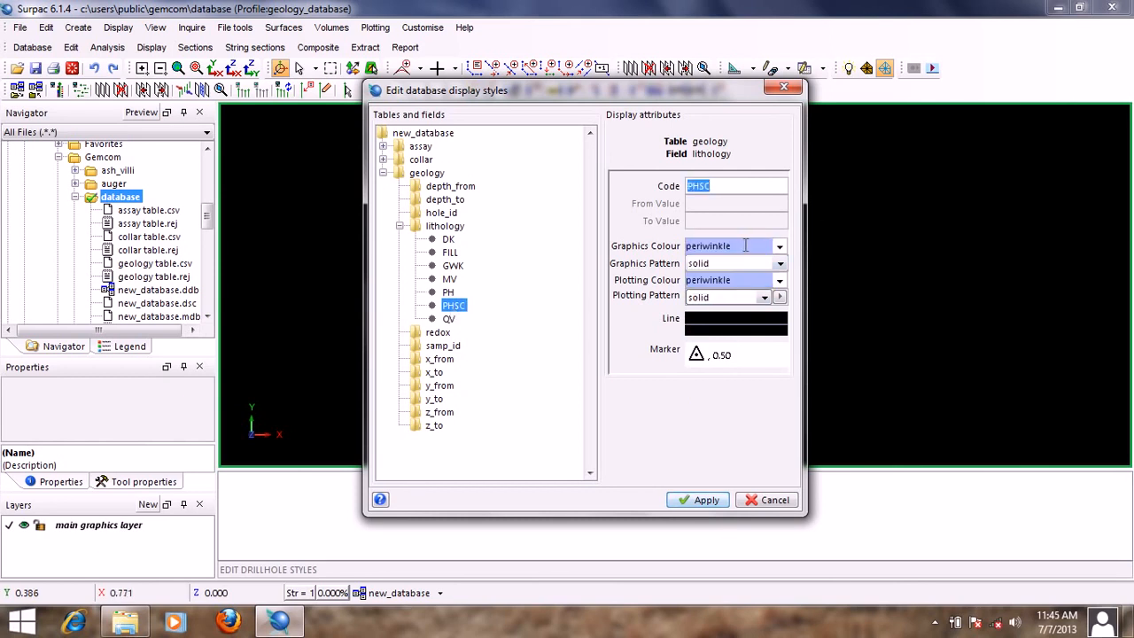
left_click(448, 293)
left_click(448, 304)
right_click(734, 246)
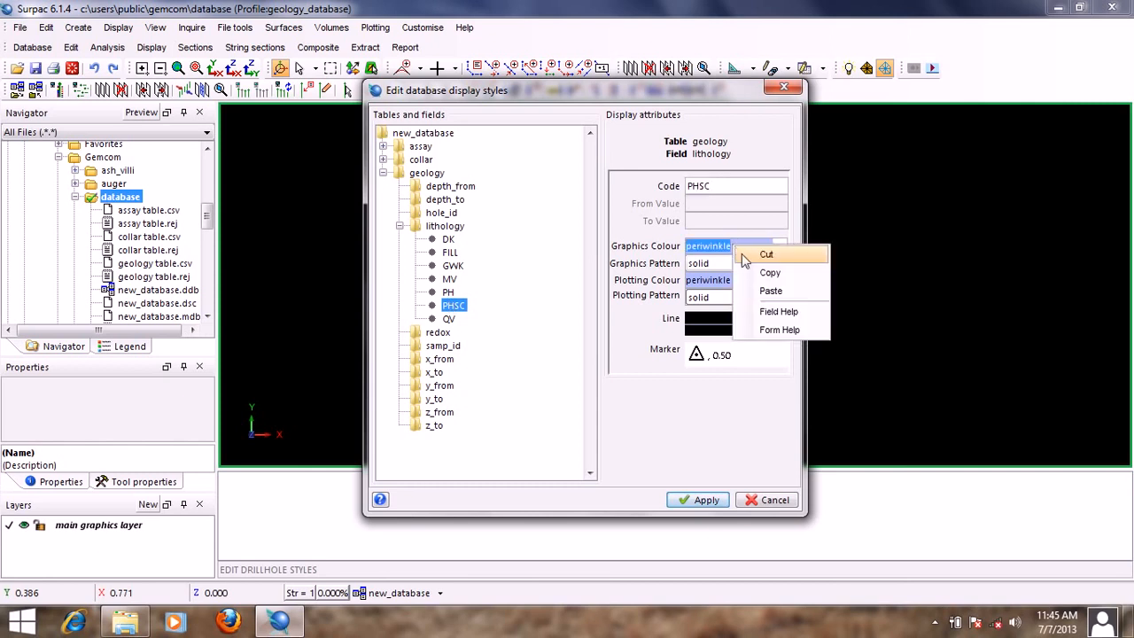
left_click(770, 290)
right_click(740, 280)
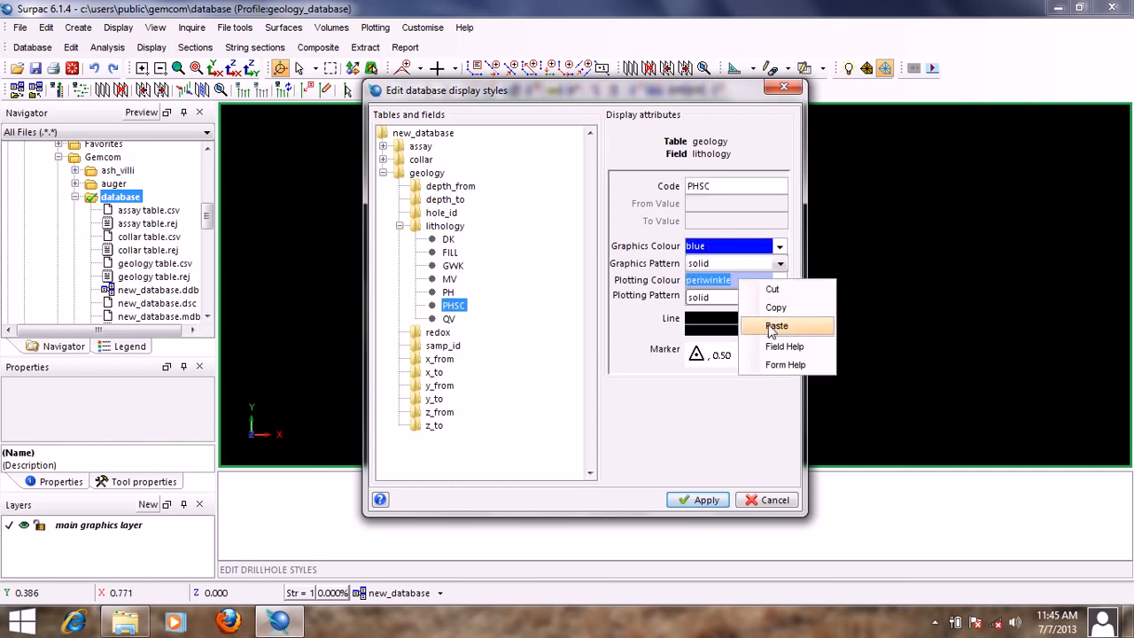
left_click(771, 327)
Give the PHSC lithology style the :: graphics pattern and the siltst-4 plotting pattern.
left_click(779, 264)
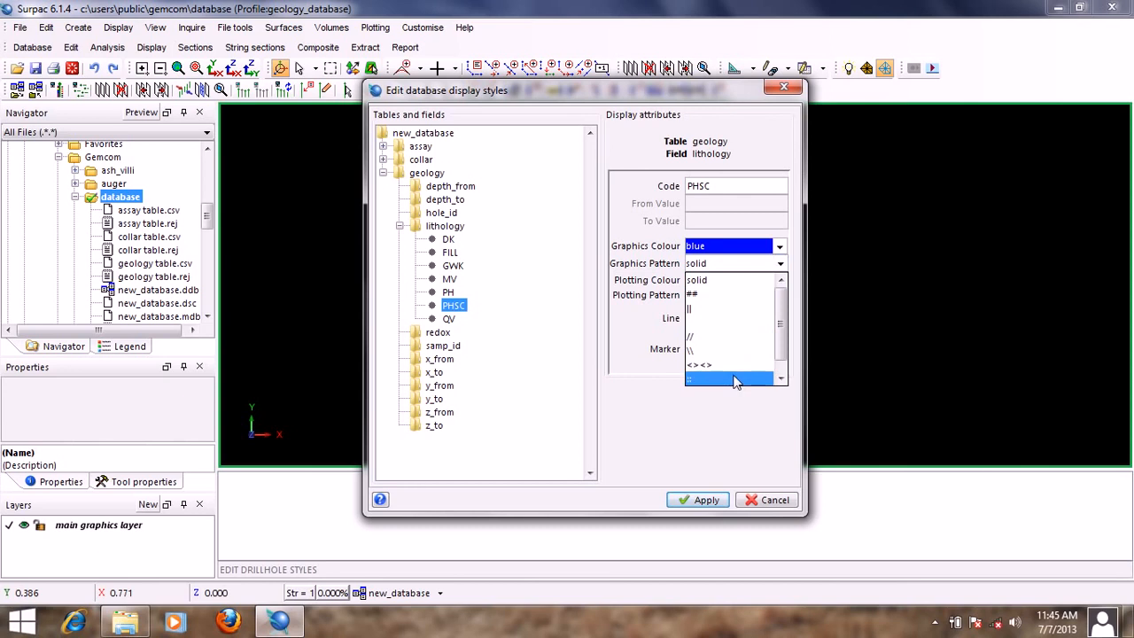
left_click(732, 380)
left_click(764, 297)
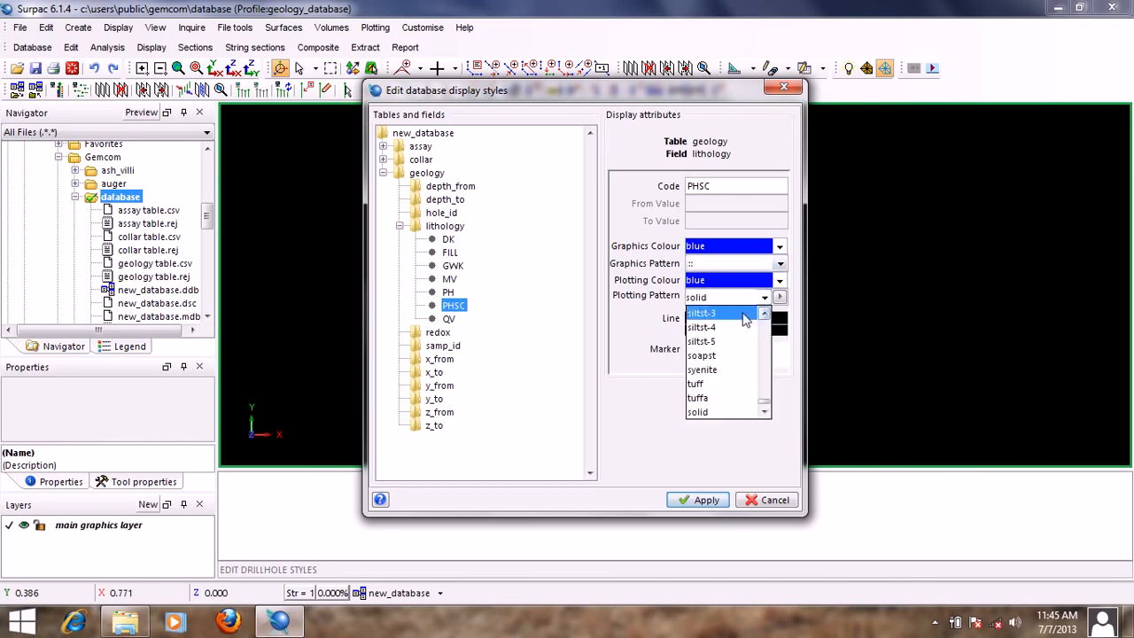
left_click(726, 328)
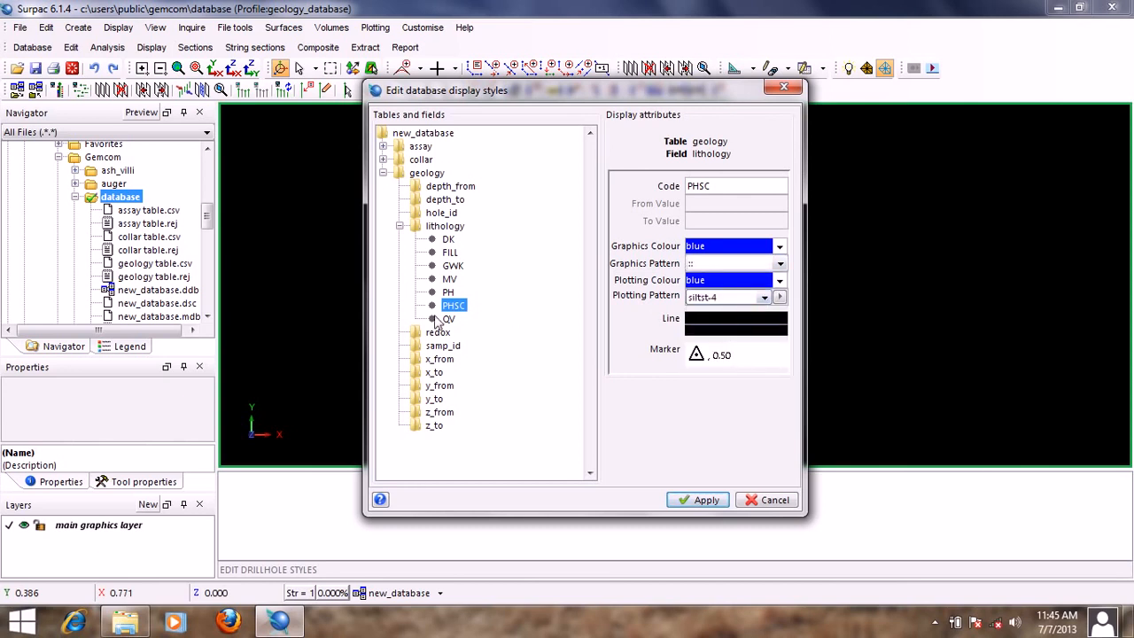
Enter "sliver" as both the graphics and plotting colour of the QV lithology style.
left_click(447, 319)
left_click(741, 249)
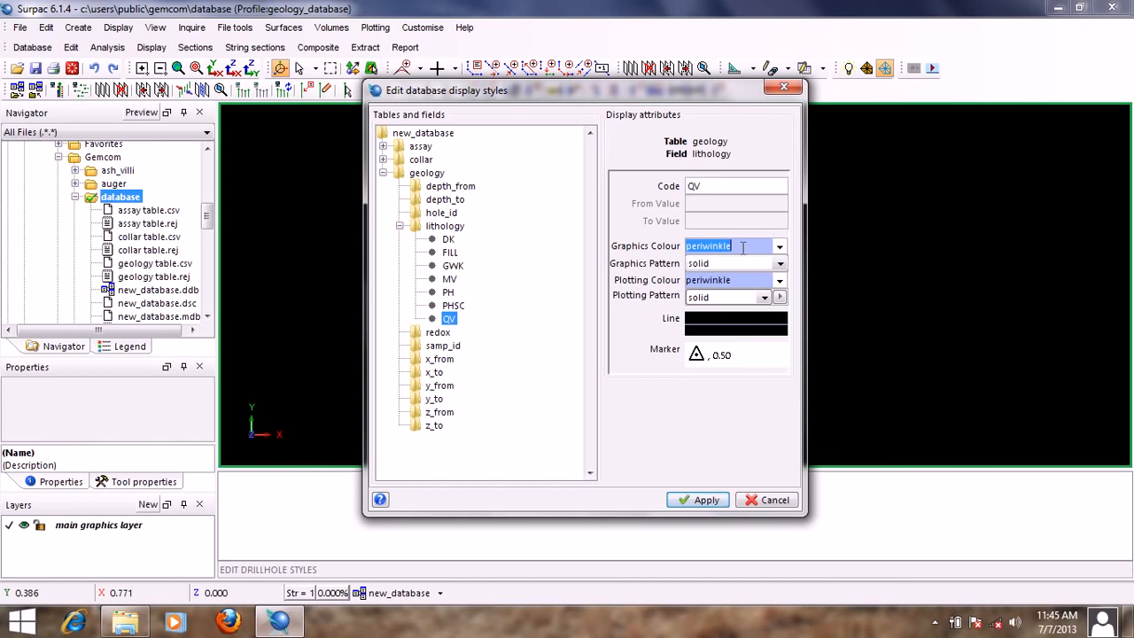
type("sliver")
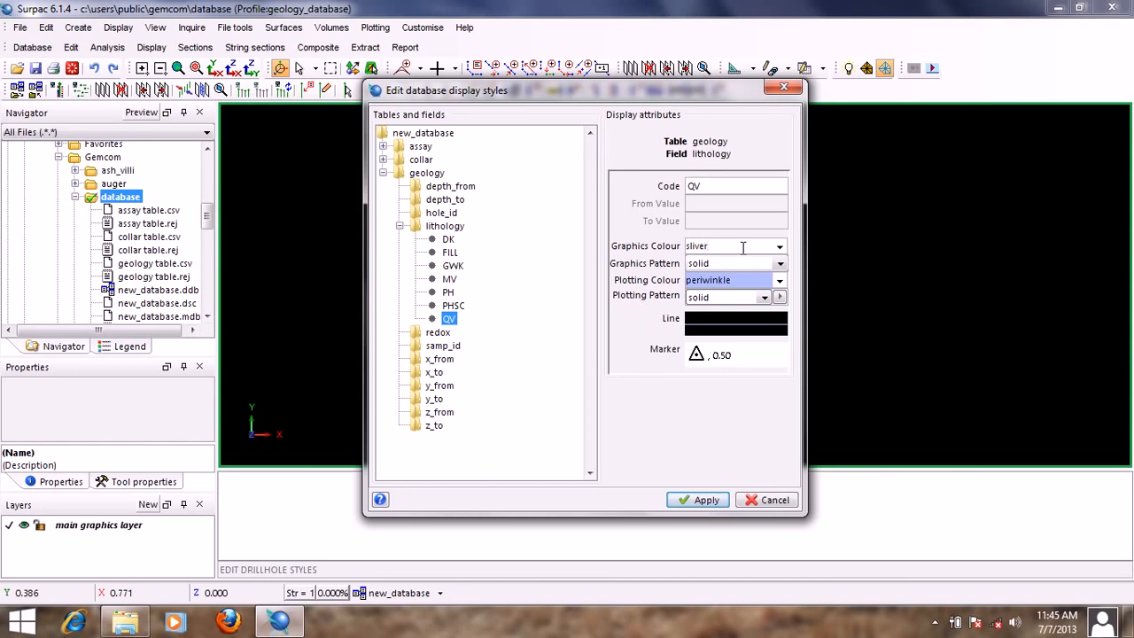
double_click(743, 248)
right_click(743, 248)
left_click(769, 274)
right_click(743, 283)
left_click(769, 332)
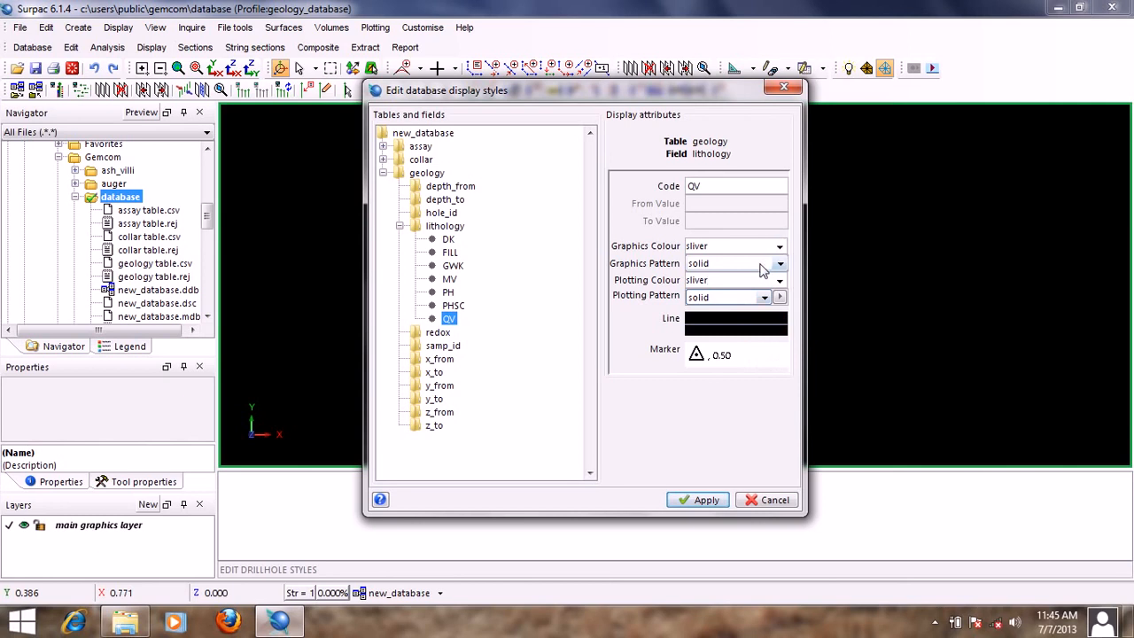
Give the QV lithology style the == graphics pattern and the siltst-1 plotting pattern.
left_click(780, 264)
left_click_drag(779, 321, 785, 353)
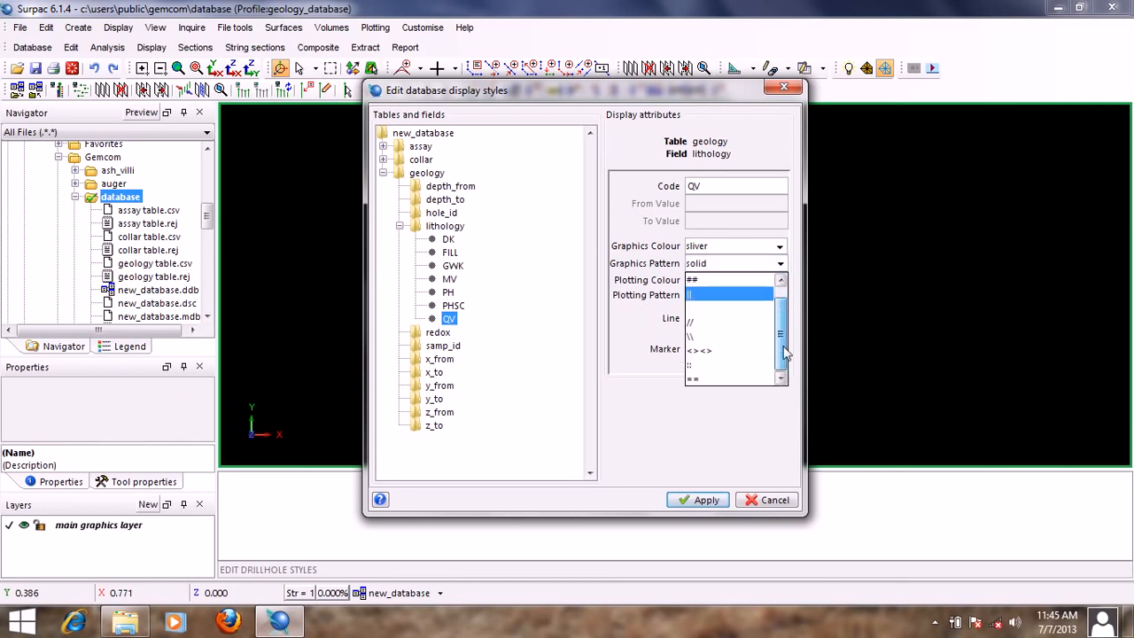
left_click(712, 381)
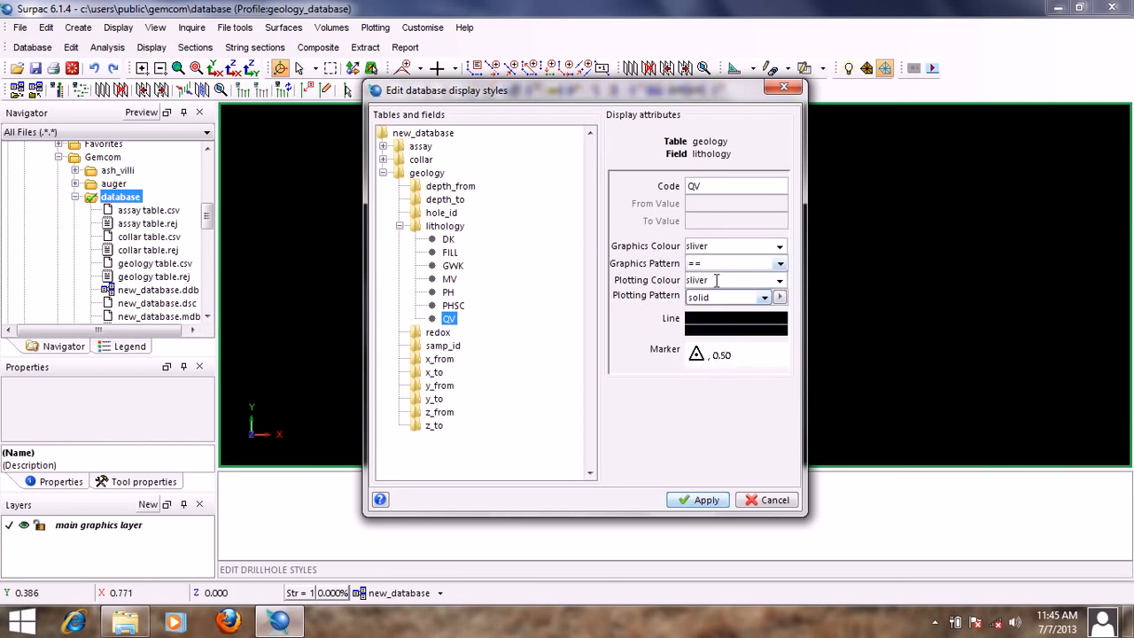
left_click(764, 298)
left_click(764, 314)
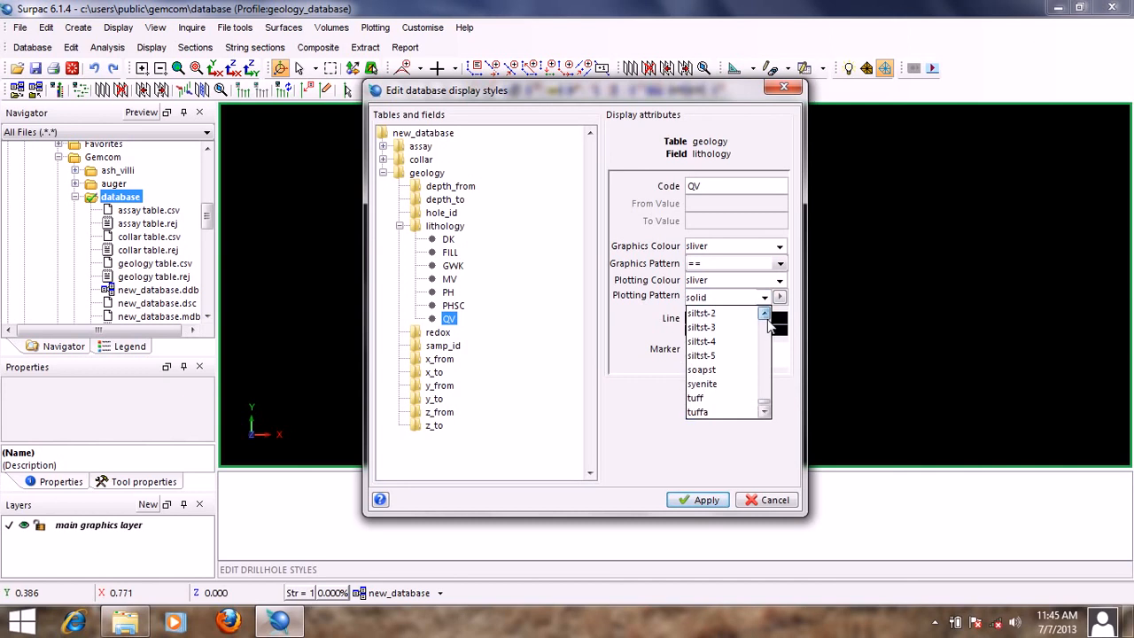
left_click(764, 313)
left_click(719, 335)
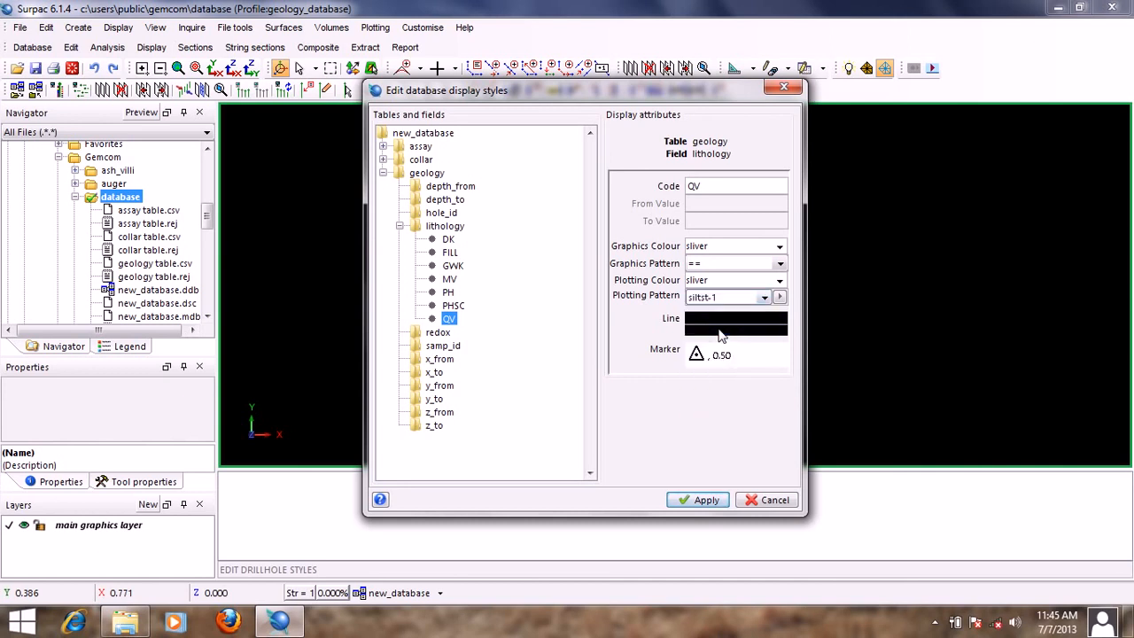
Review the colours and patterns assigned to each lithology code from DK through QV.
left_click(449, 240)
left_click(451, 253)
left_click(453, 266)
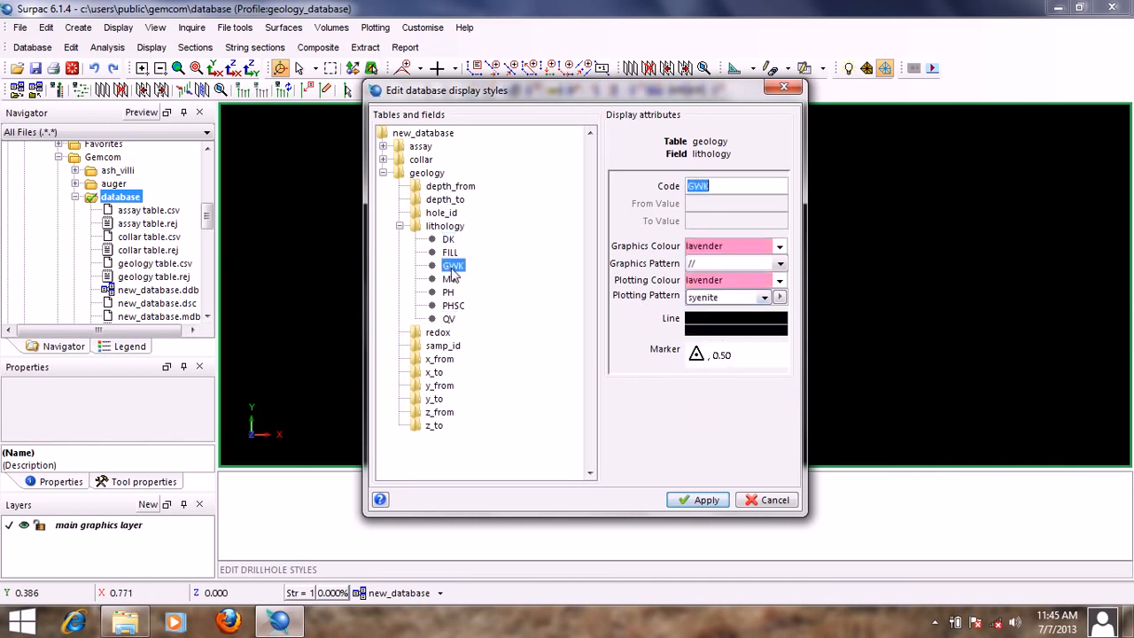
left_click(450, 279)
left_click(448, 293)
left_click(453, 306)
left_click(449, 319)
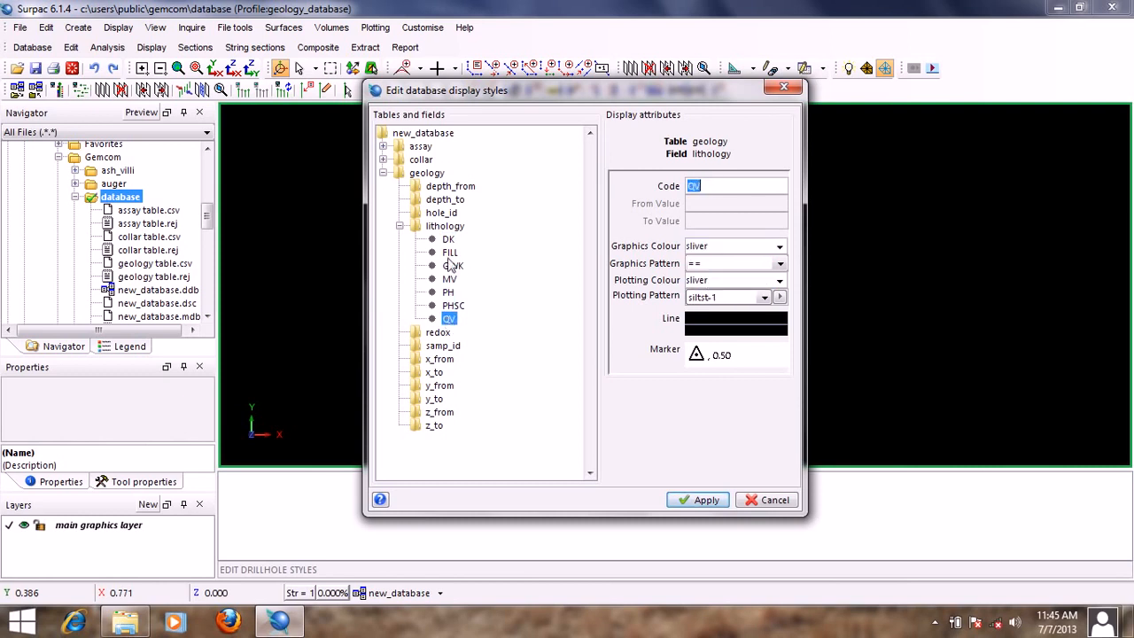
left_click(448, 239)
left_click(450, 253)
left_click(452, 266)
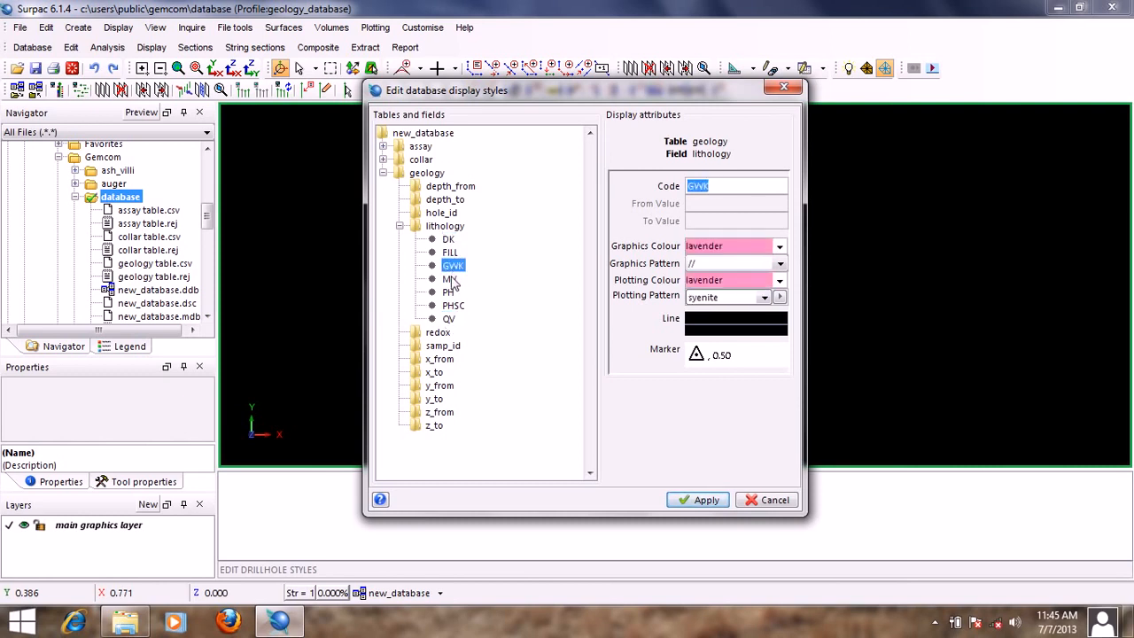
left_click(450, 280)
Increase the line thickness of the DK lithology style in its line properties.
left_click(449, 239)
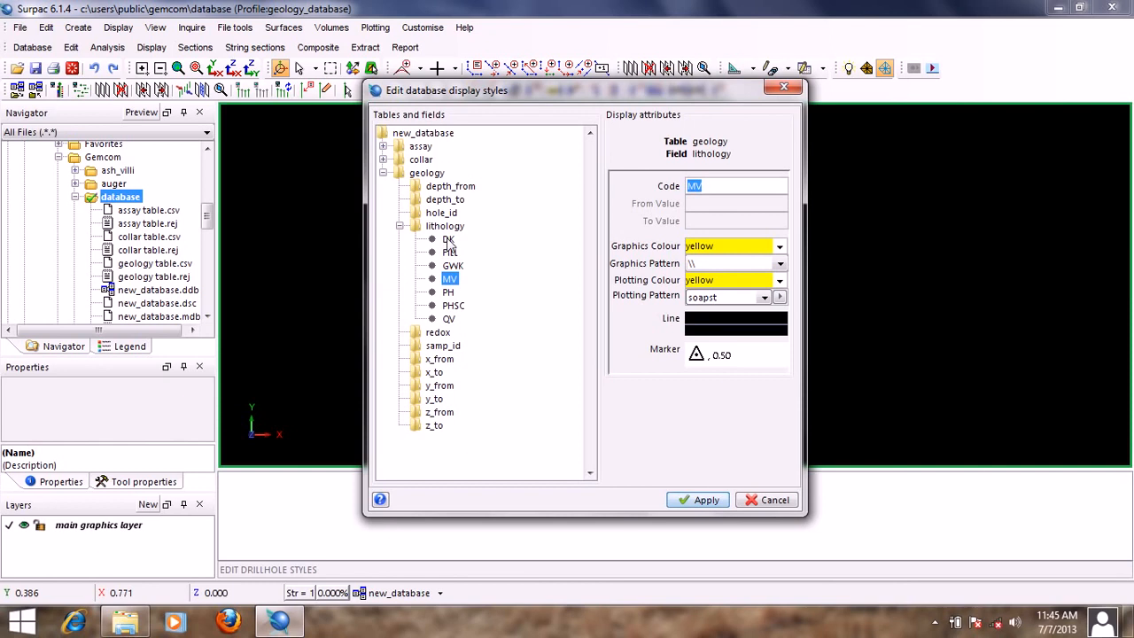
right_click(708, 334)
left_click(743, 348)
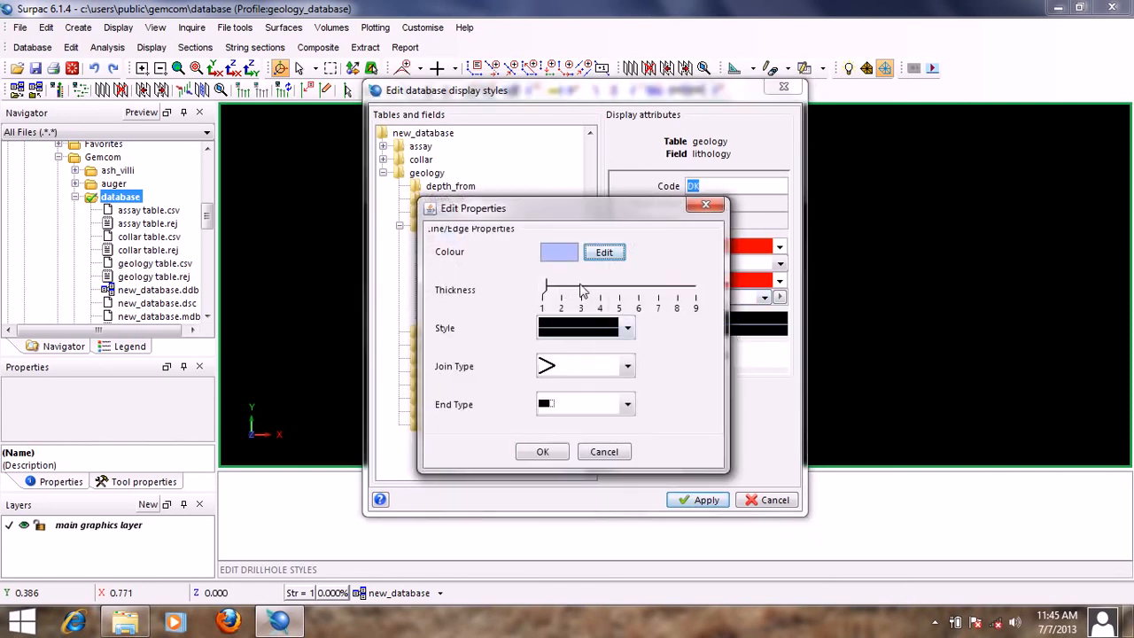
left_click(581, 291)
left_click(544, 453)
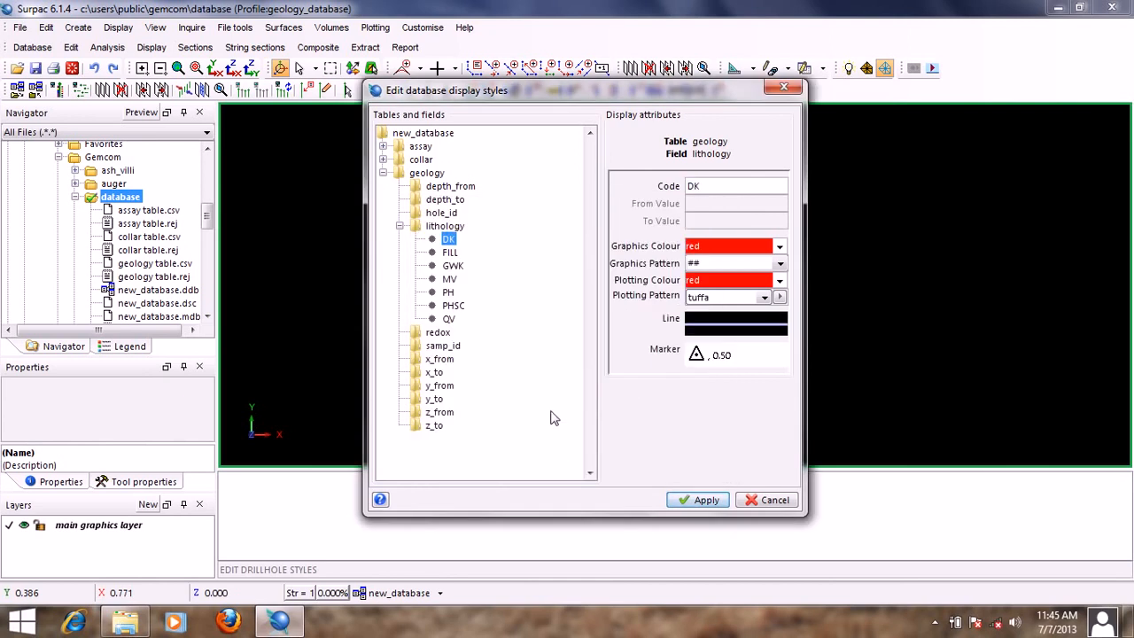
Set the line thickness of the FILL lithology style to 3 in its line properties.
left_click(450, 253)
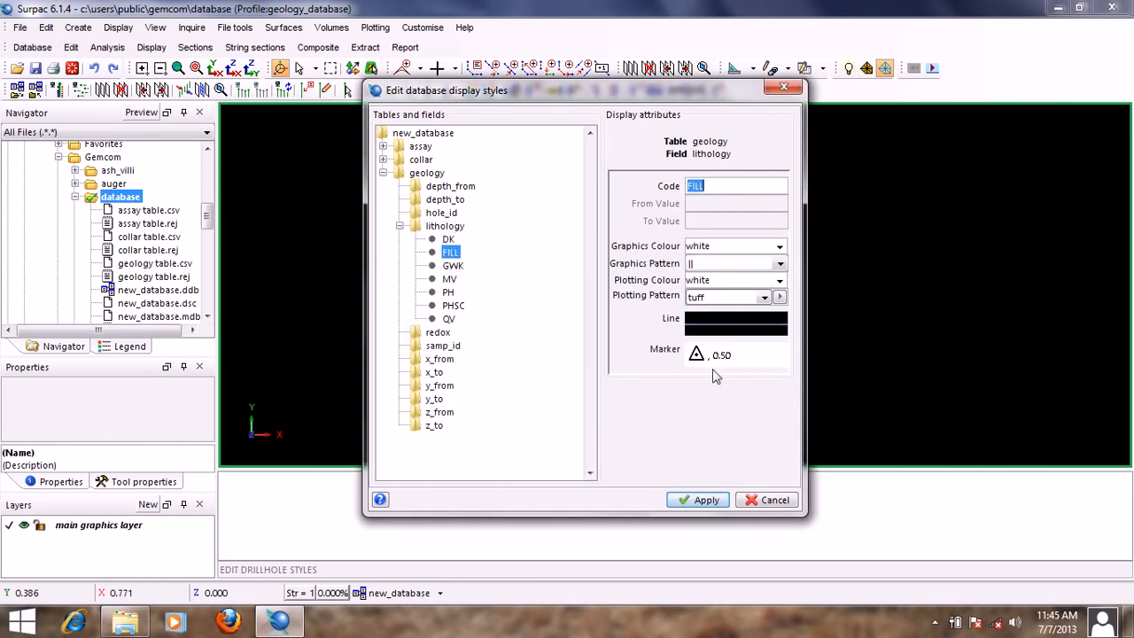
right_click(711, 332)
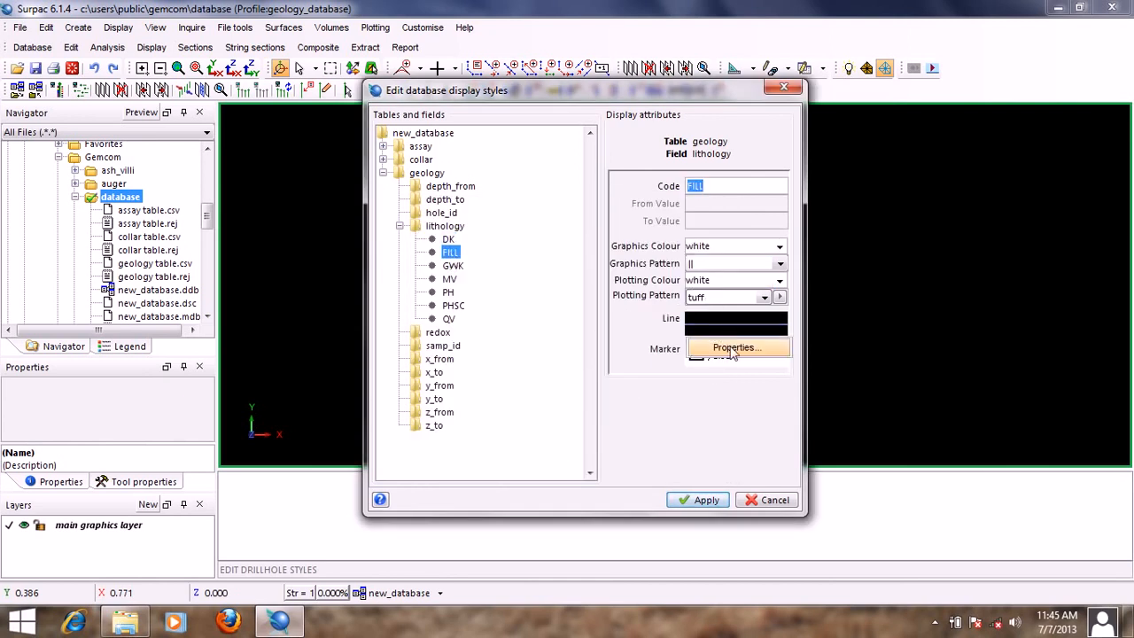
left_click(732, 347)
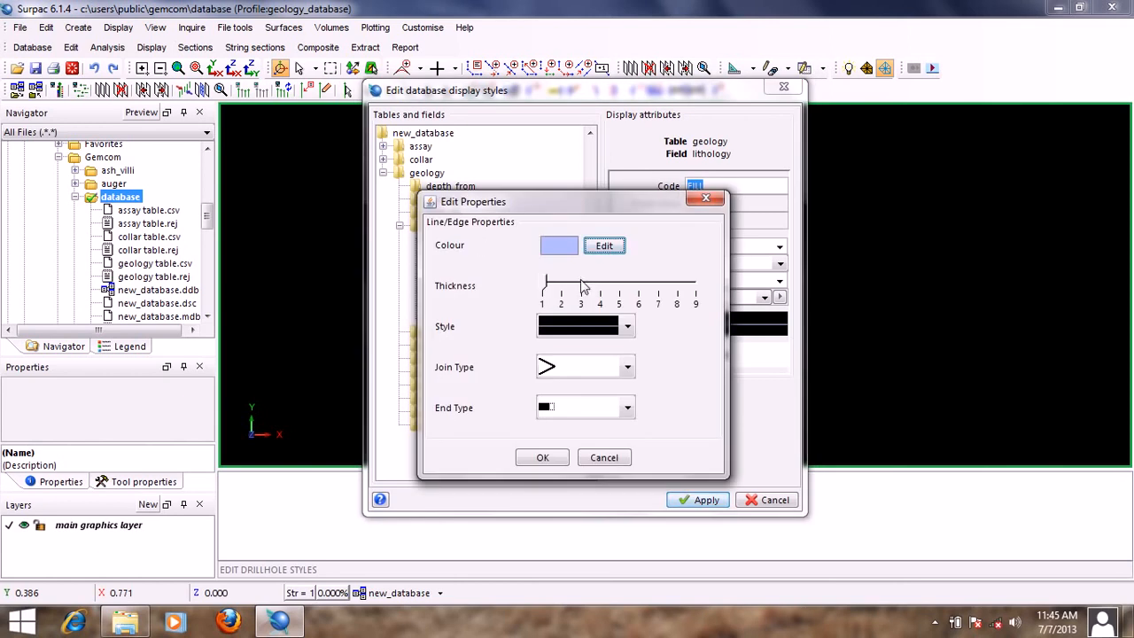
left_click(583, 286)
left_click(542, 457)
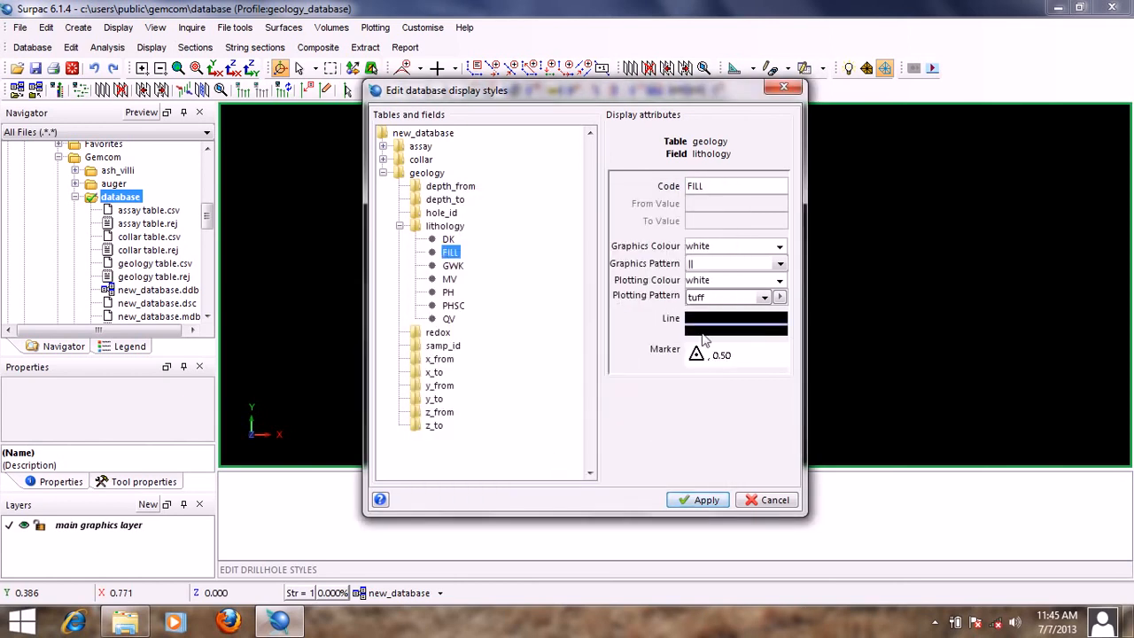
Set the line thickness of the GWK lithology style to 3 in its line properties.
left_click(458, 268)
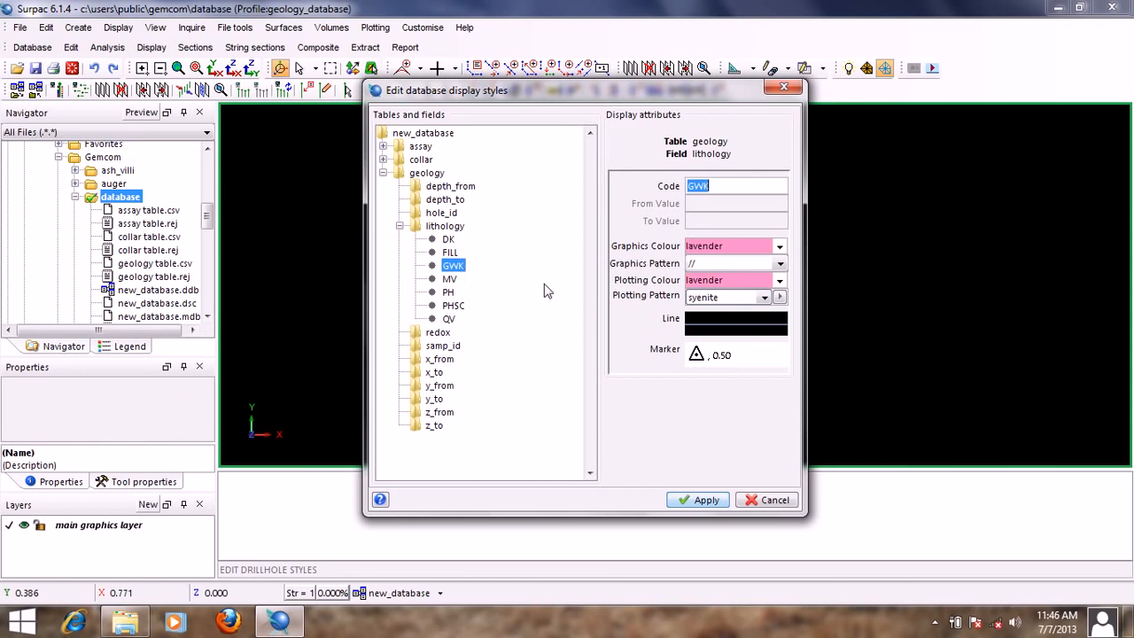
right_click(739, 328)
left_click(732, 349)
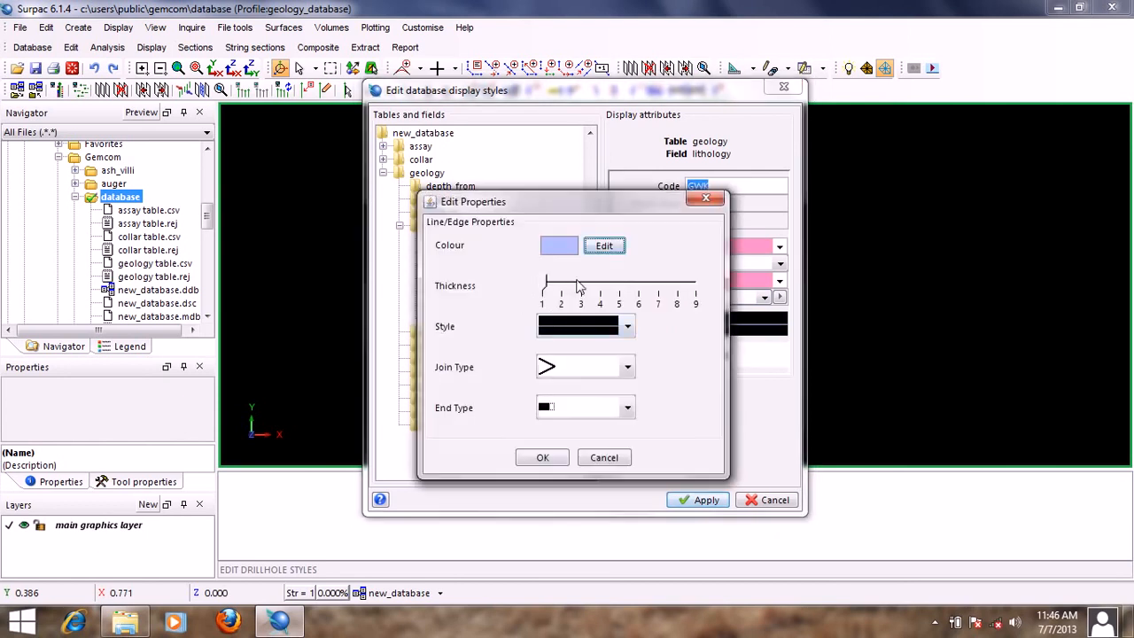
left_click(581, 284)
left_click(543, 458)
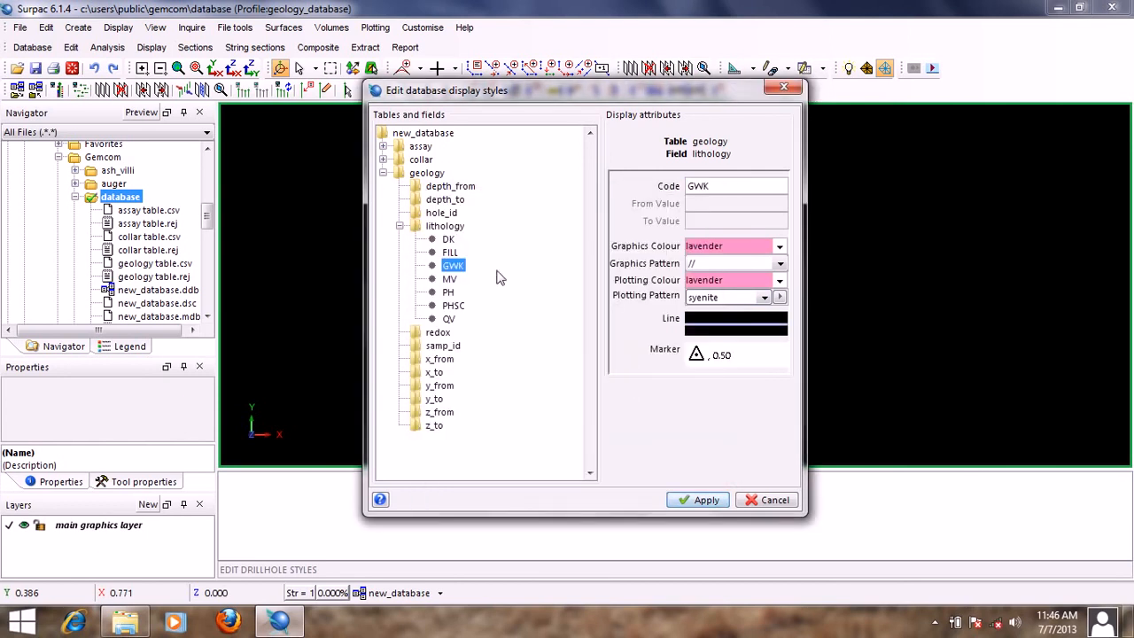
Set the line thickness of the MV lithology style to 3 in its line properties.
left_click(450, 279)
right_click(689, 325)
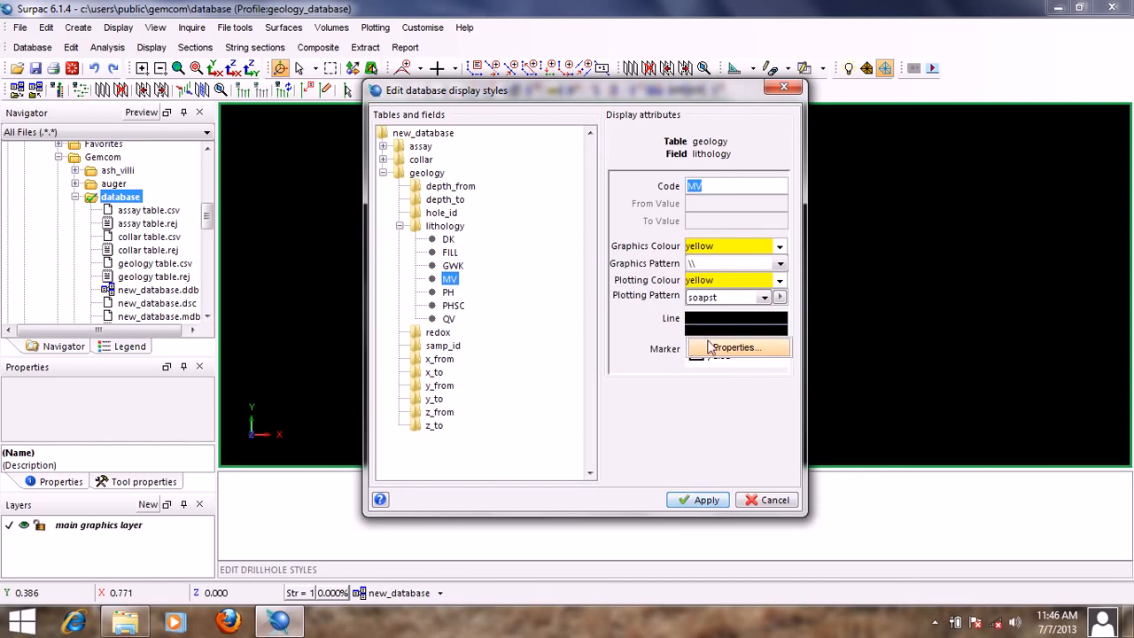
left_click(709, 345)
left_click(585, 283)
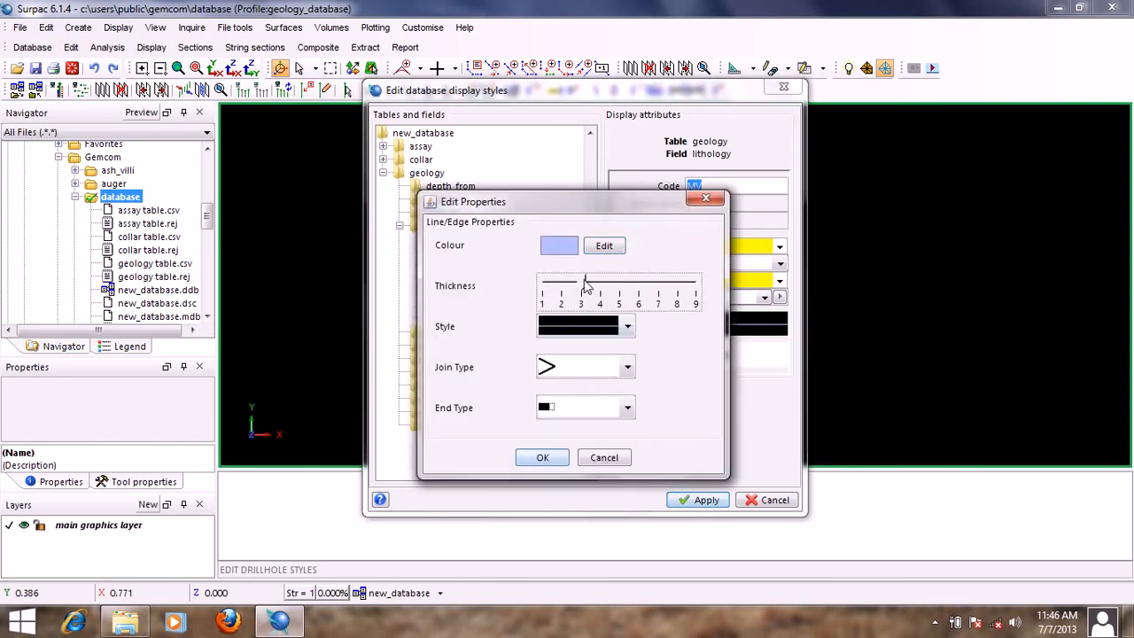
left_click(561, 454)
Set the line thickness of the PH lithology style to 3 in its line properties.
left_click(448, 292)
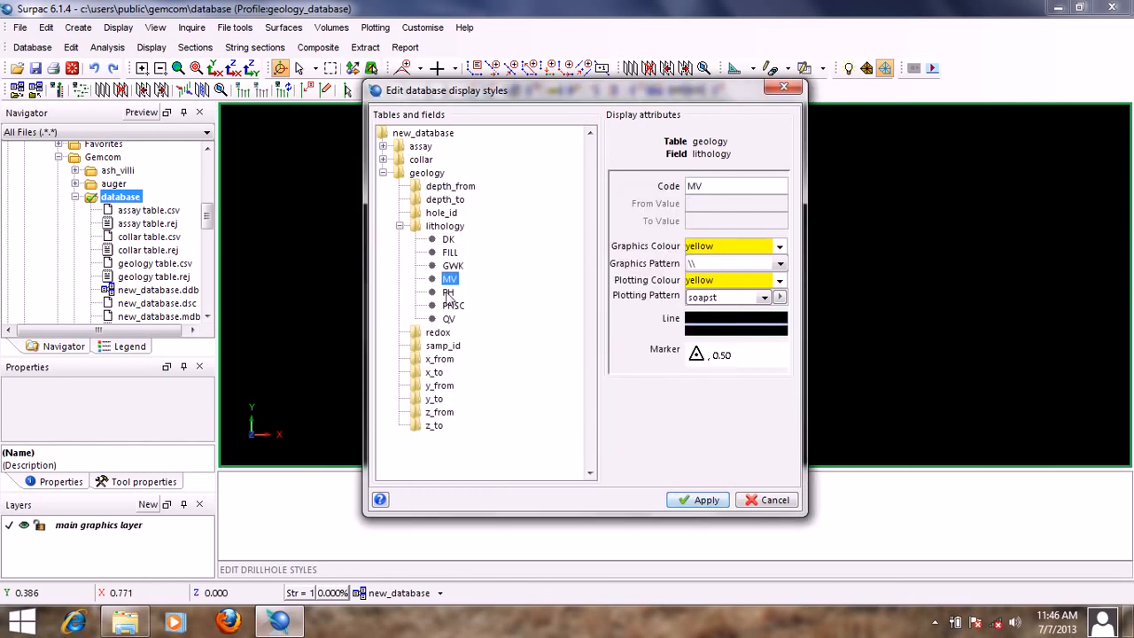
right_click(709, 331)
left_click(718, 349)
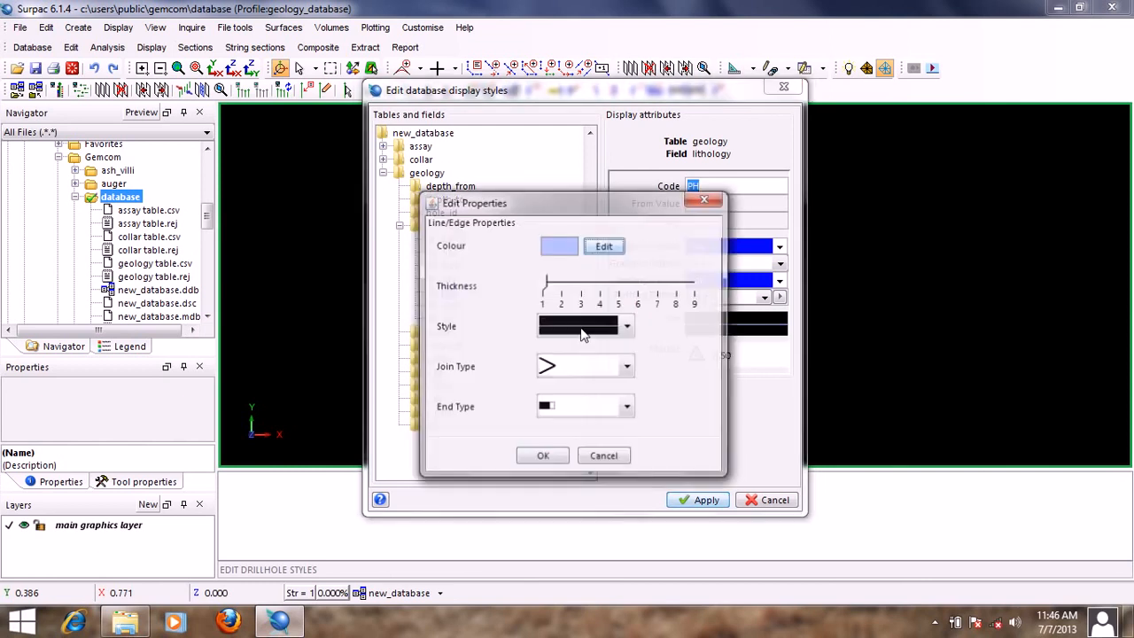
left_click(585, 284)
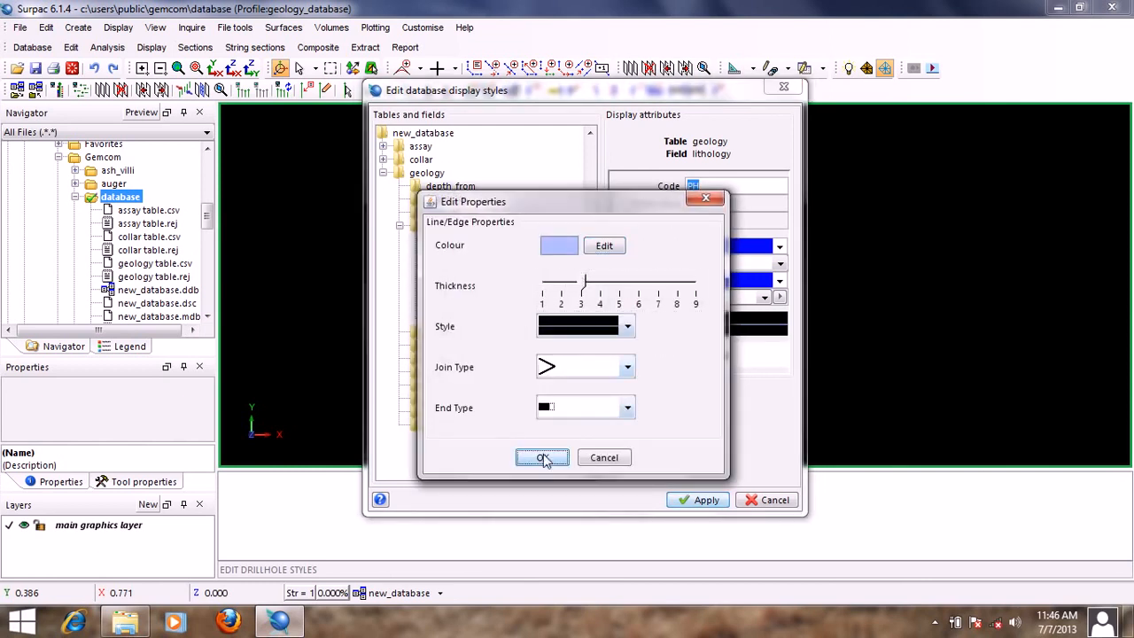
left_click(543, 457)
Increase the line thickness of the PHSC lithology style in its line properties.
left_click(454, 305)
right_click(720, 326)
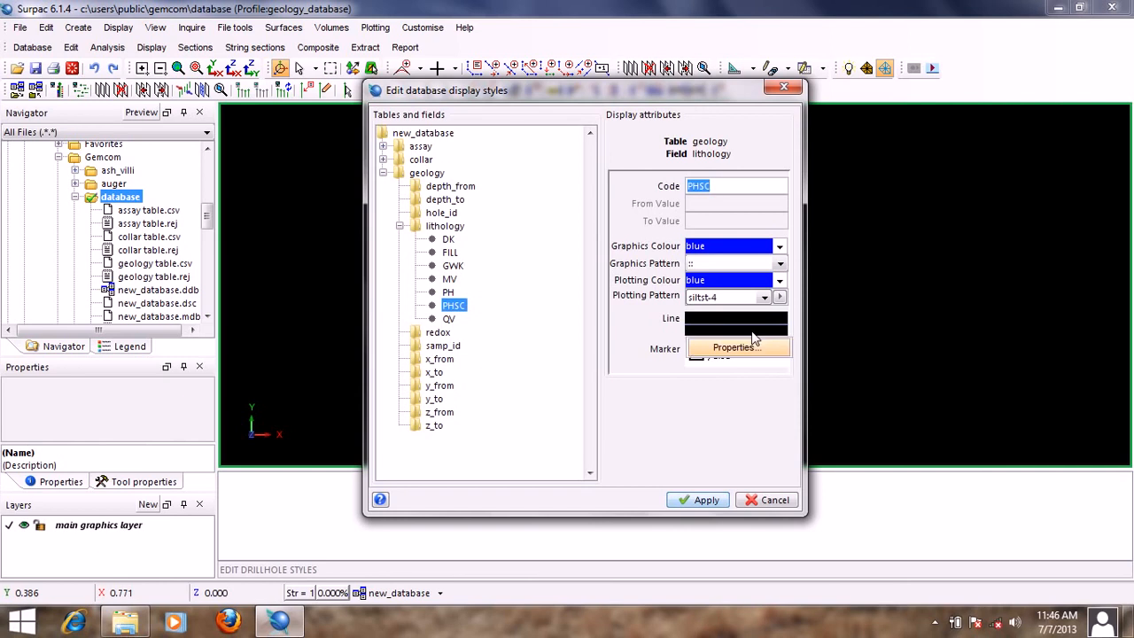
left_click(717, 349)
left_click(573, 284)
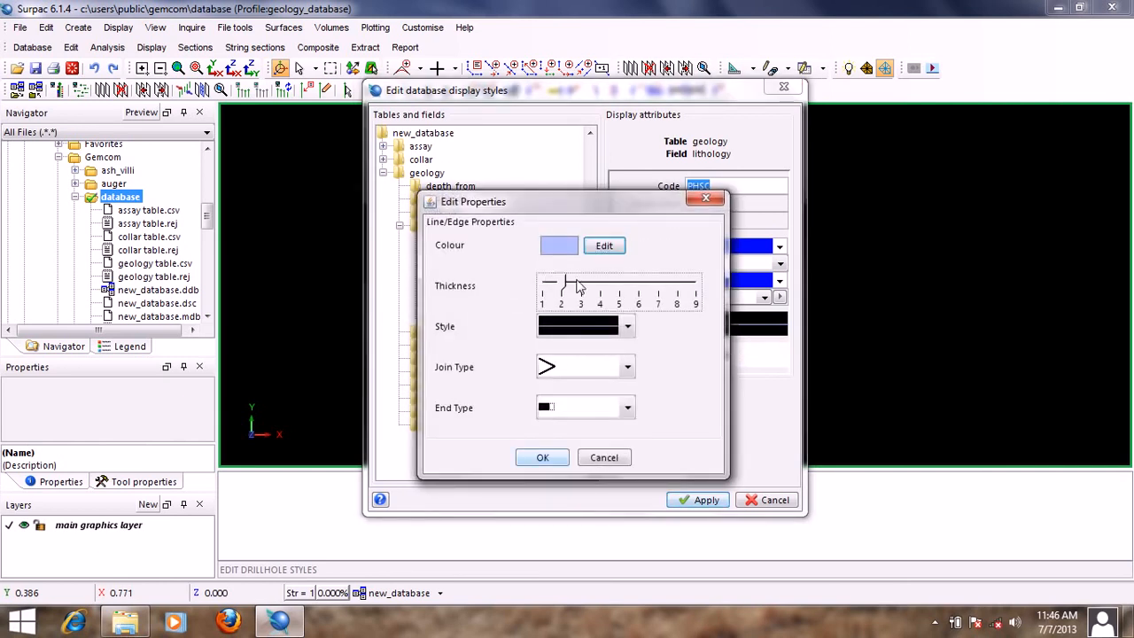
left_click(543, 458)
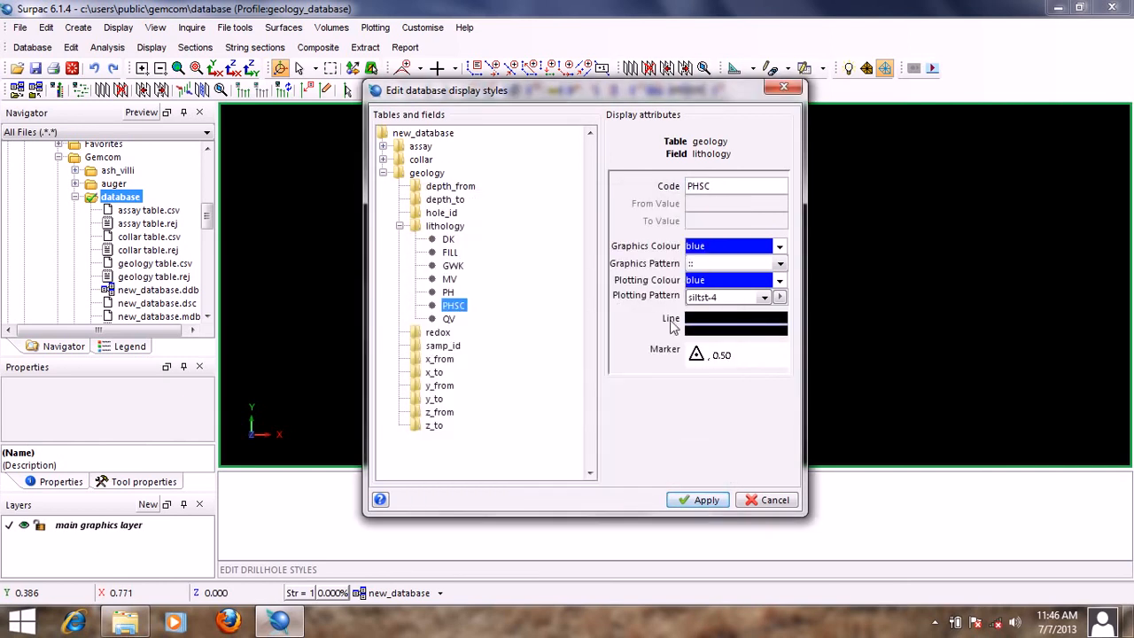
Set the line thickness of the QV lithology style to 3 in its line properties.
left_click(443, 319)
right_click(725, 328)
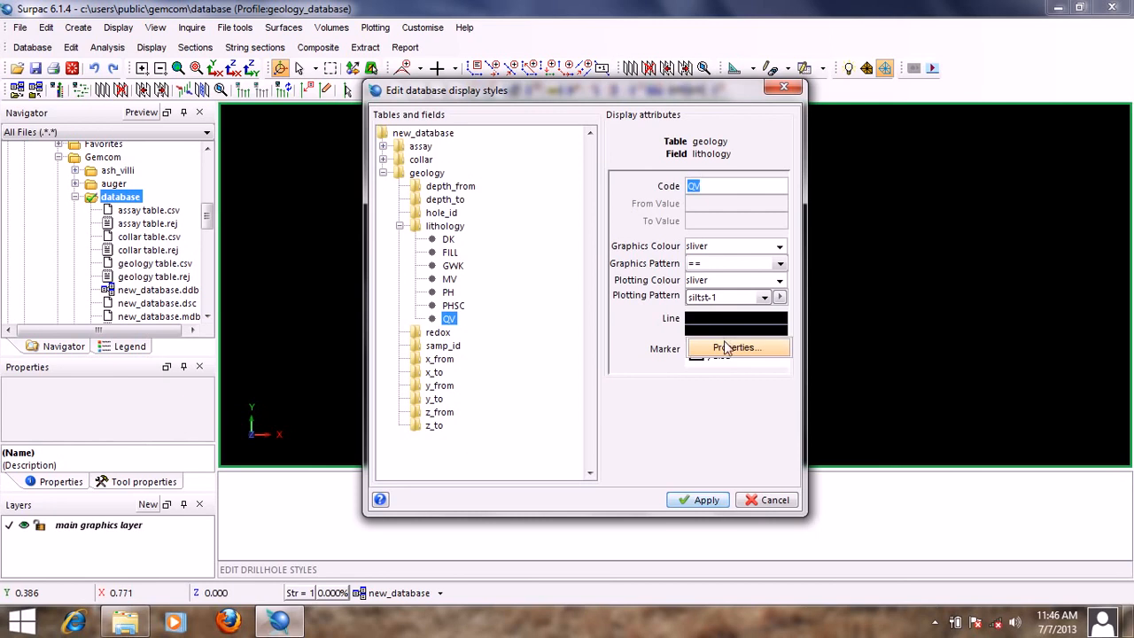
left_click(727, 347)
left_click(583, 284)
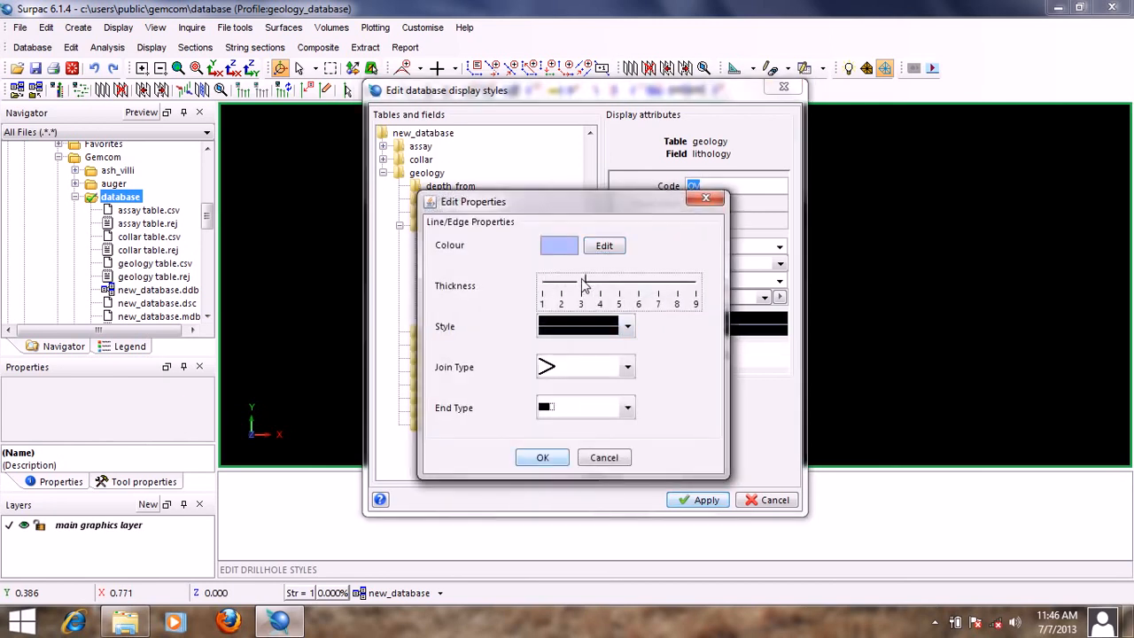
left_click(542, 457)
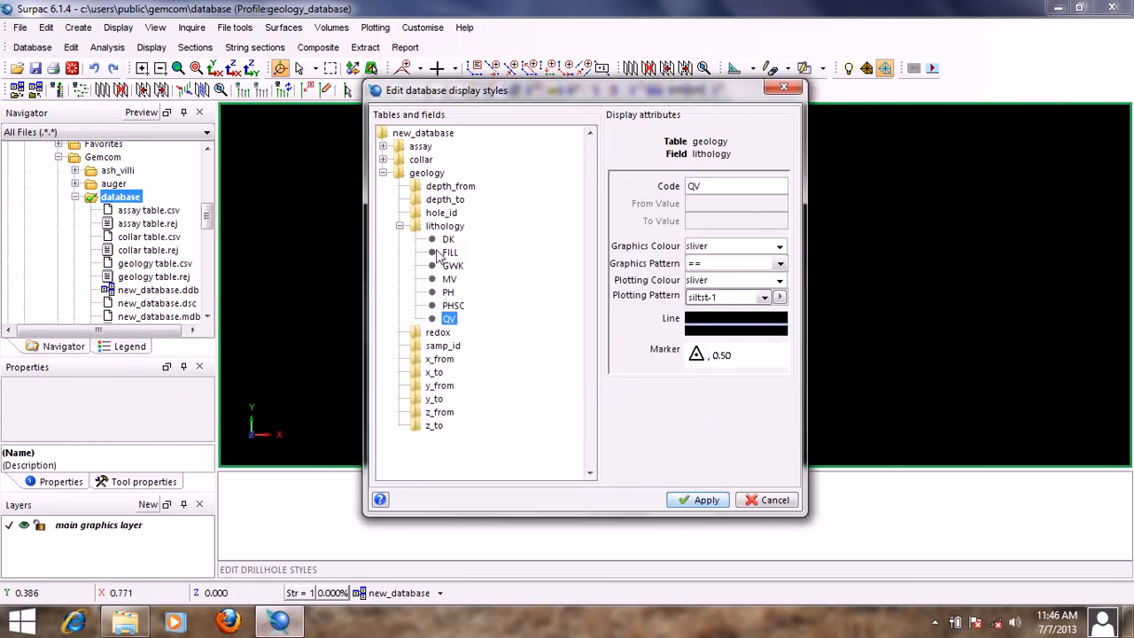
Review the line thickness and display attributes of the lithology styles from FILL through PHSC.
left_click(446, 253)
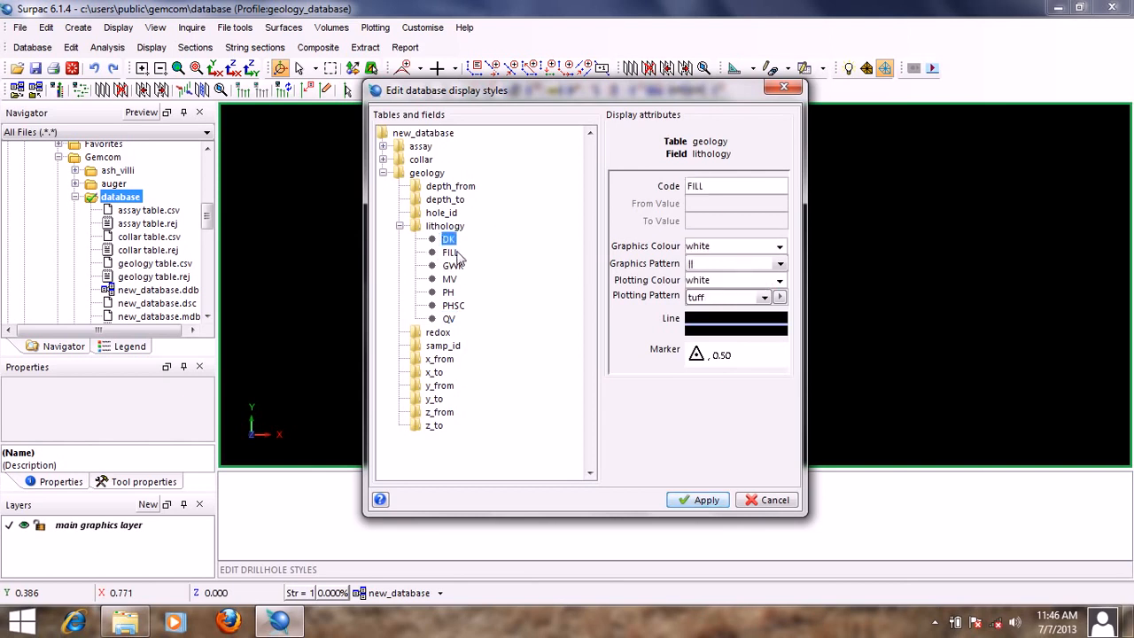
left_click(452, 266)
left_click(449, 279)
left_click(448, 293)
left_click(452, 304)
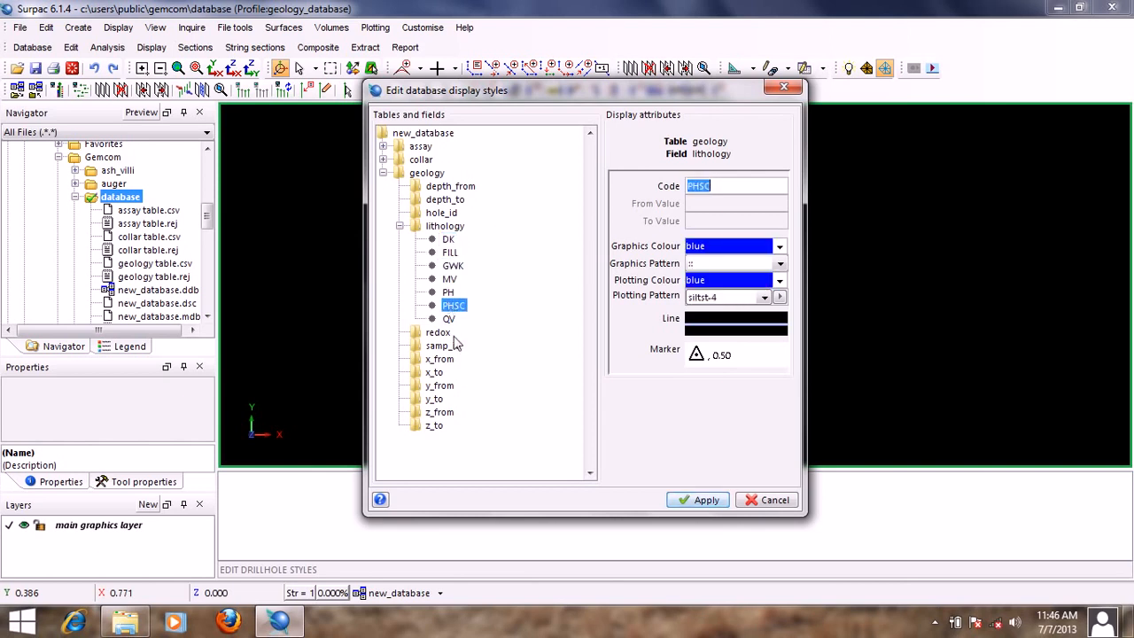
Collapse the lithology styles, get the field codes for the geology table's redox field and expand its code list.
left_click(400, 228)
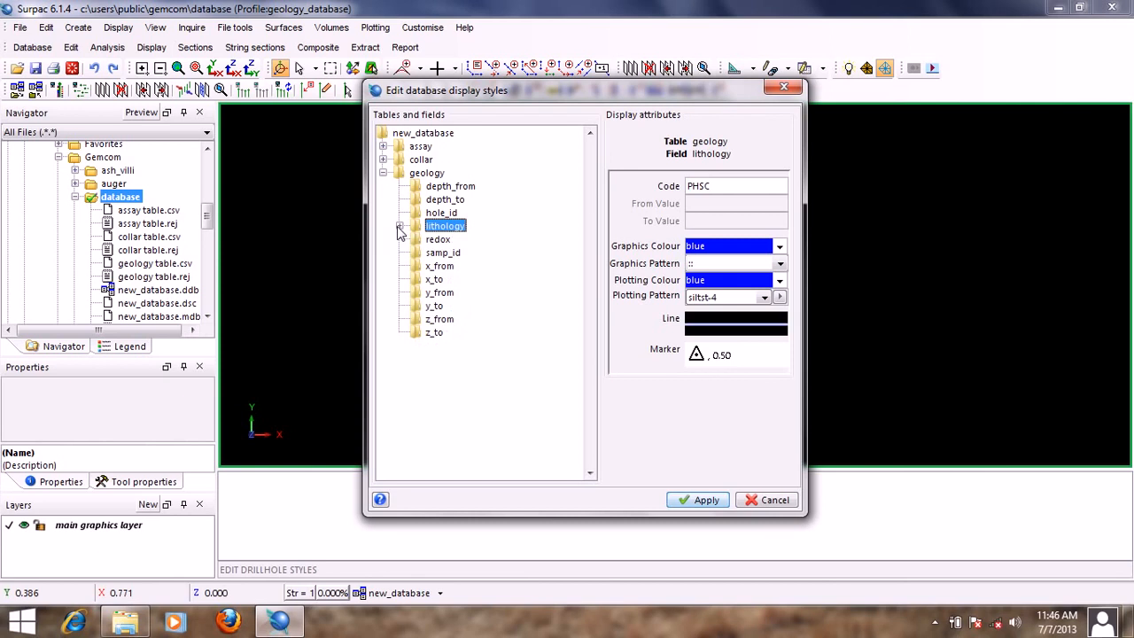
left_click(440, 241)
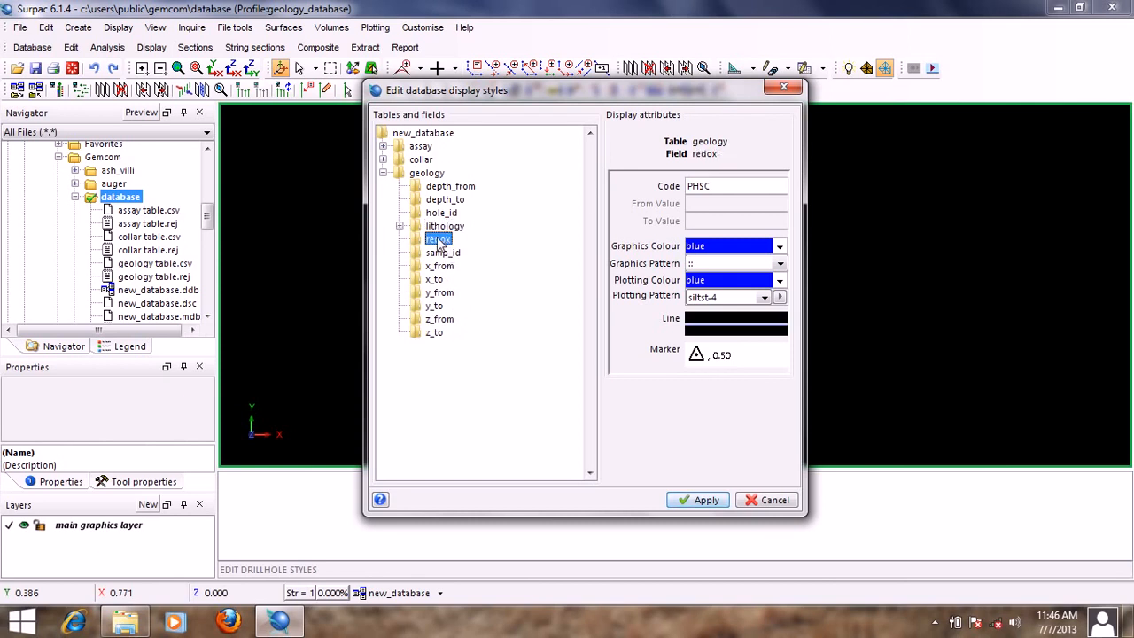
right_click(439, 243)
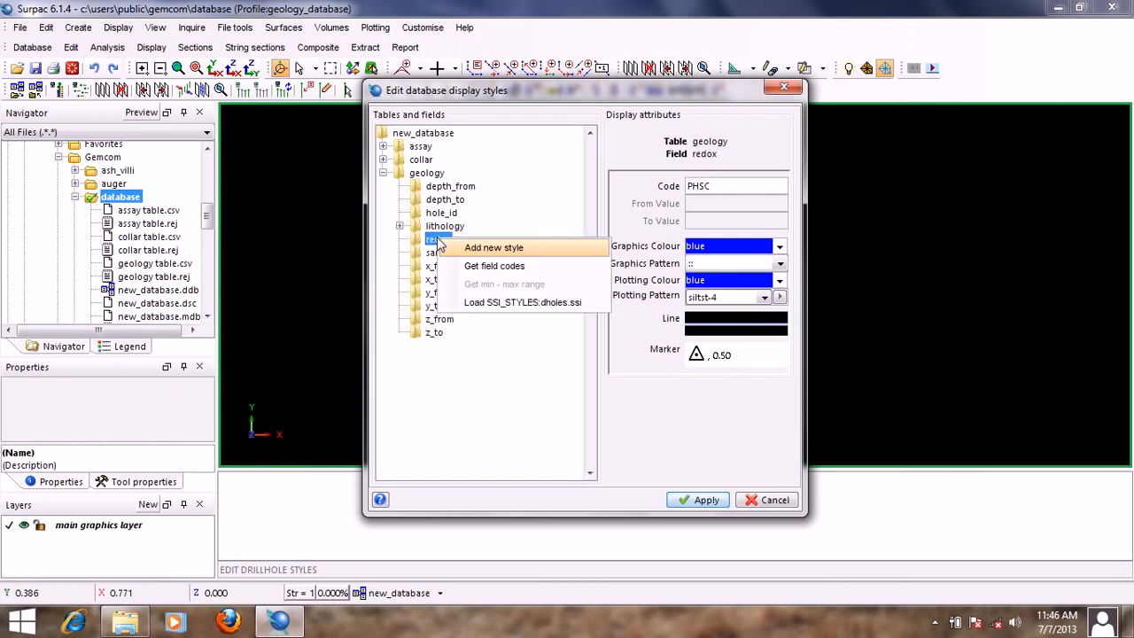
left_click(514, 269)
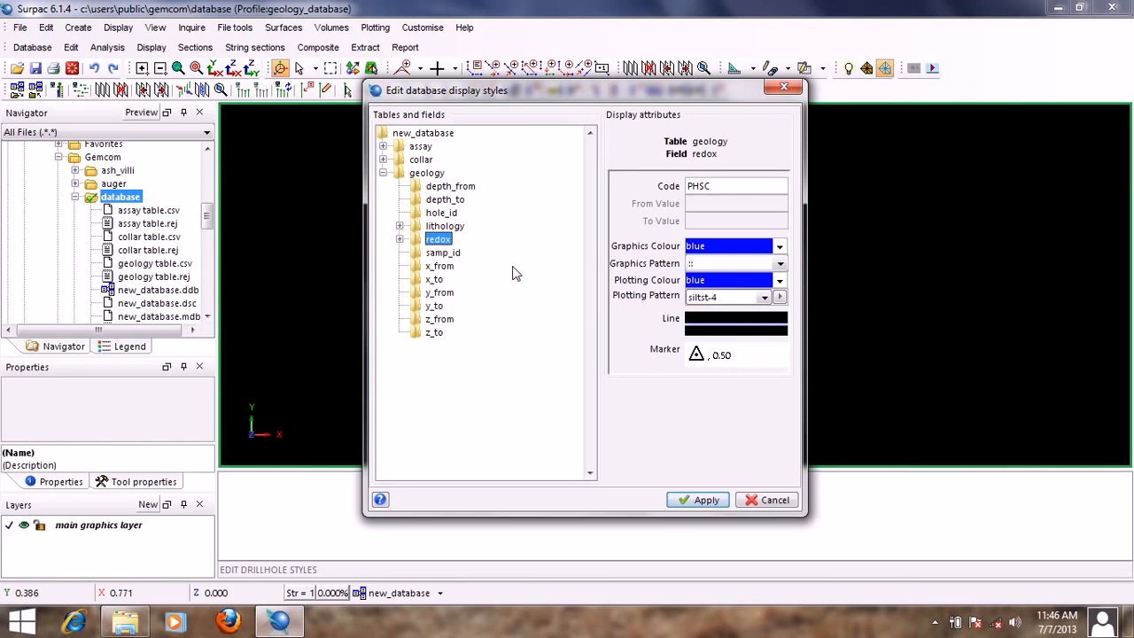
left_click(400, 239)
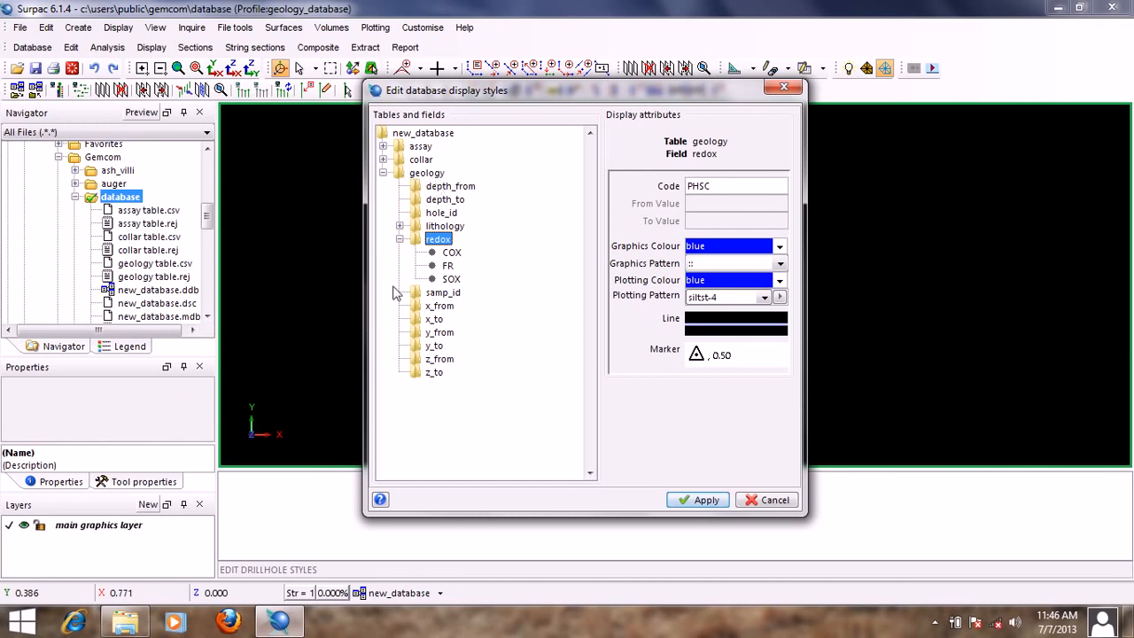
Set the graphics colour of the COX redox style to red and copy it into the plotting colour.
left_click(453, 253)
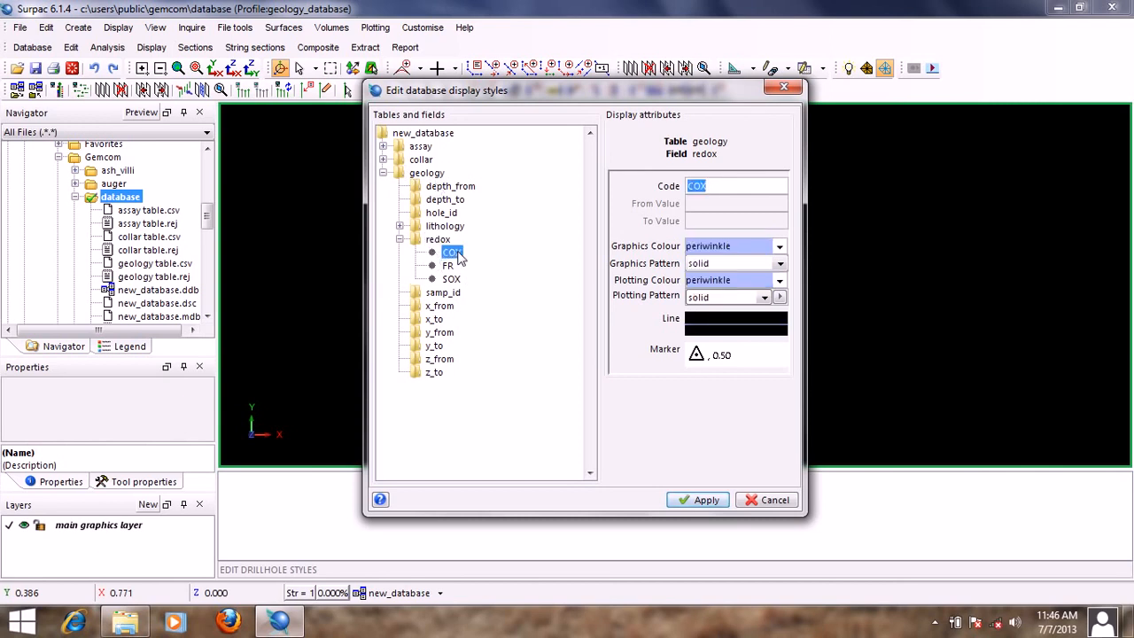
left_click(735, 246)
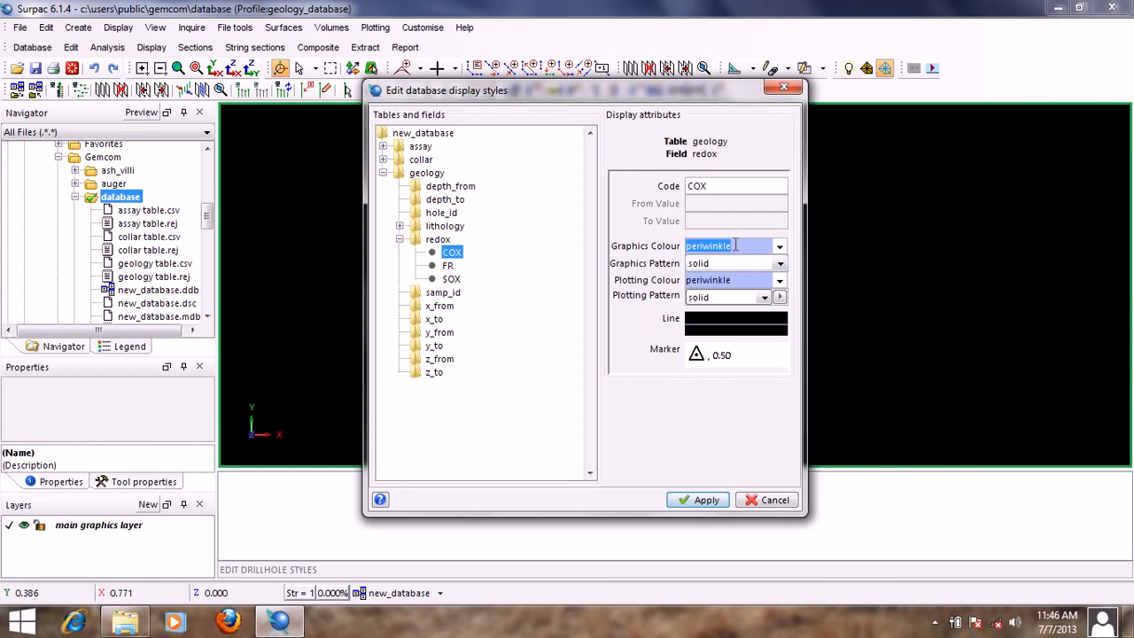
type("red")
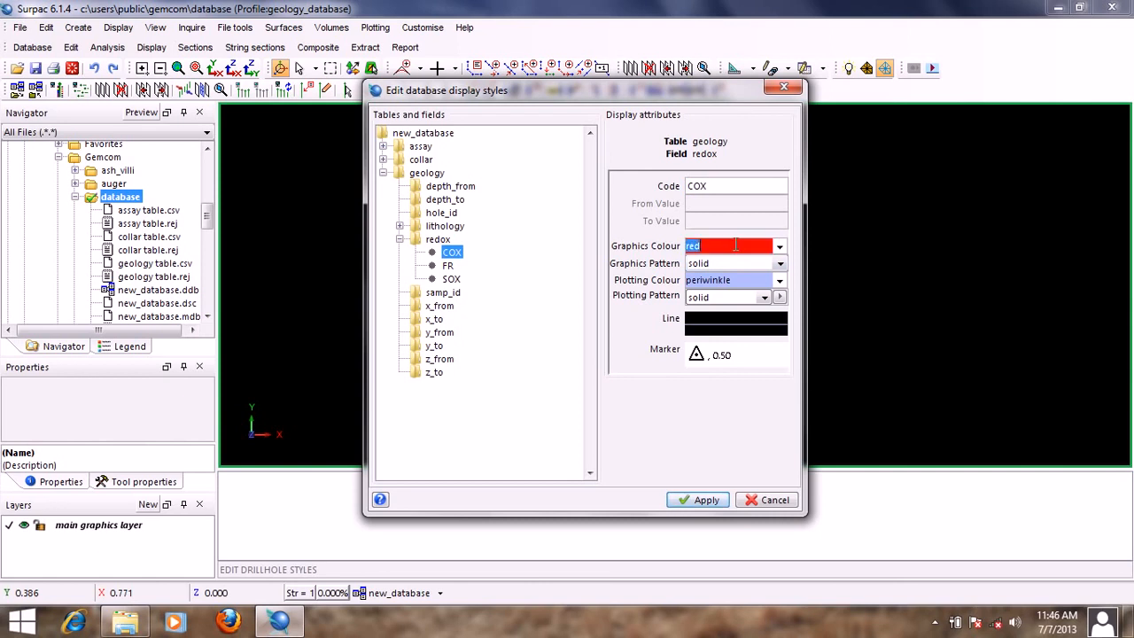
right_click(732, 246)
left_click(749, 274)
left_click(732, 280)
right_click(732, 280)
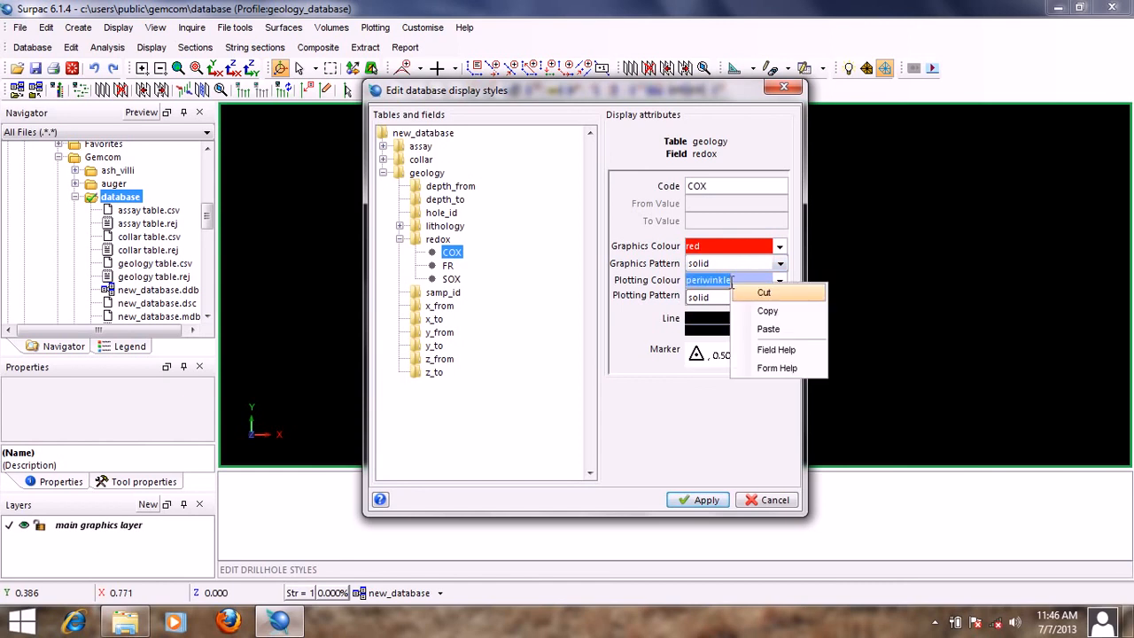
left_click(771, 332)
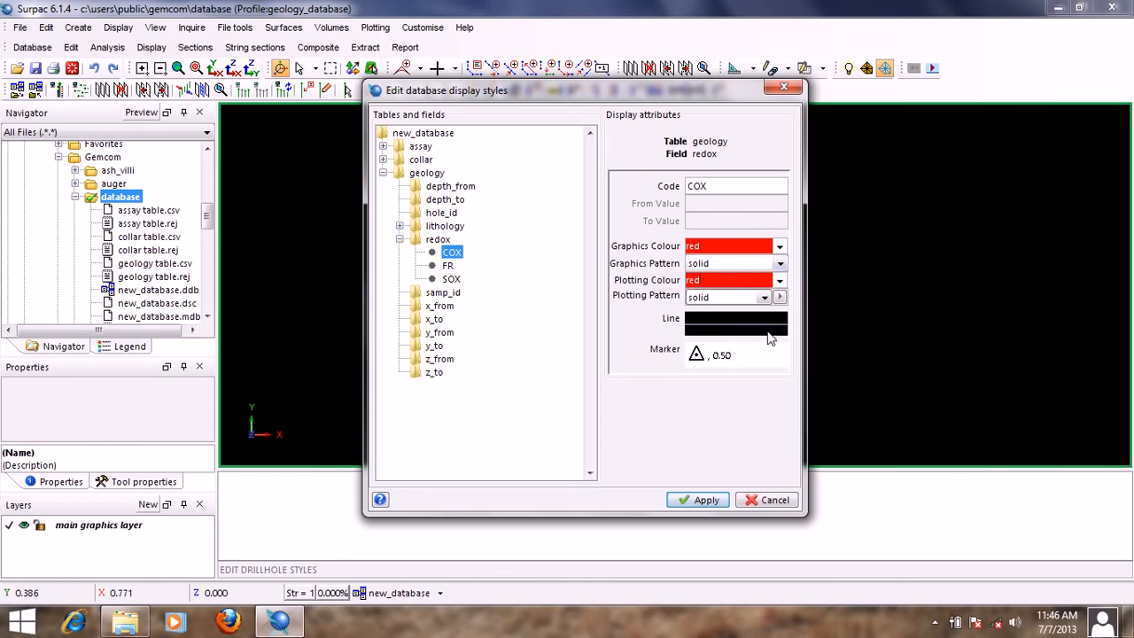
Set the line thickness of the COX redox style to 3 in its line properties.
right_click(735, 326)
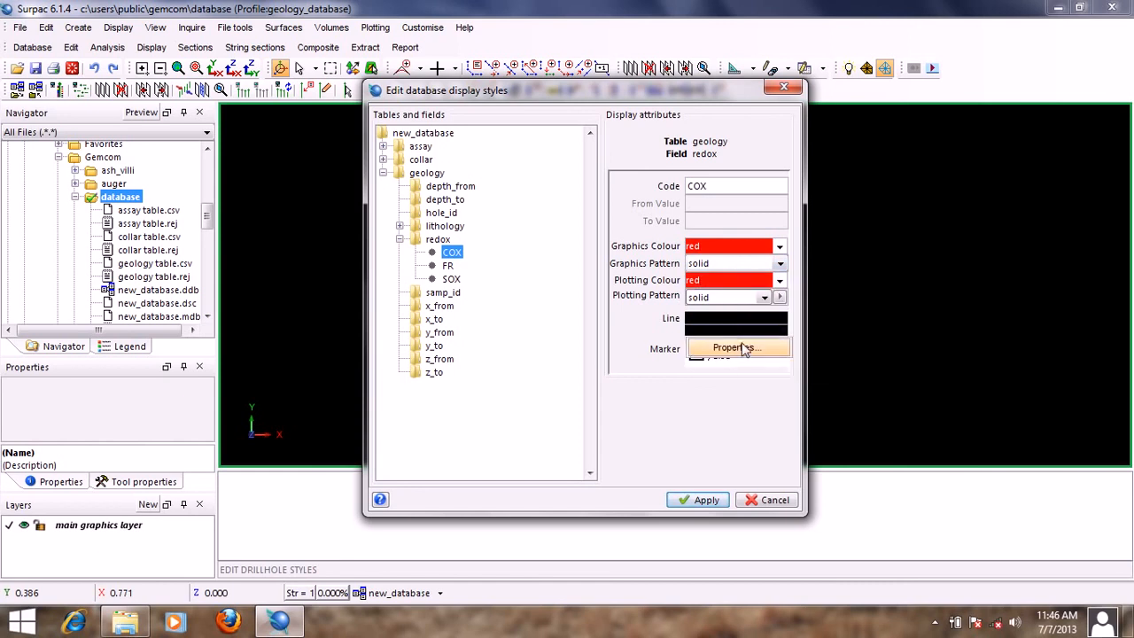
left_click(745, 349)
left_click(582, 284)
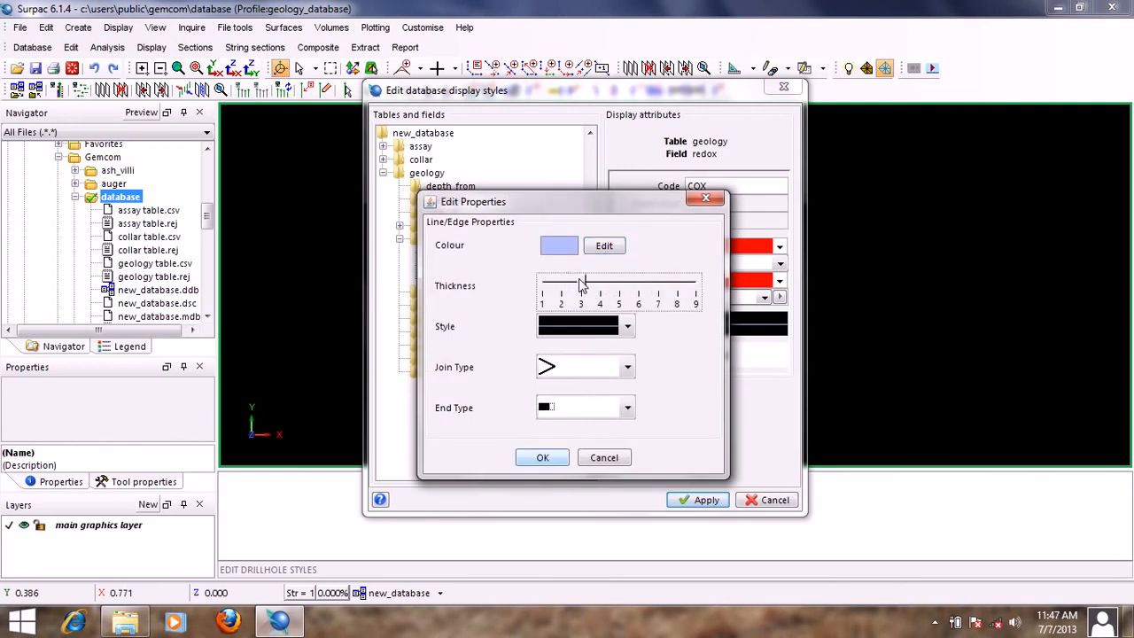
left_click(542, 457)
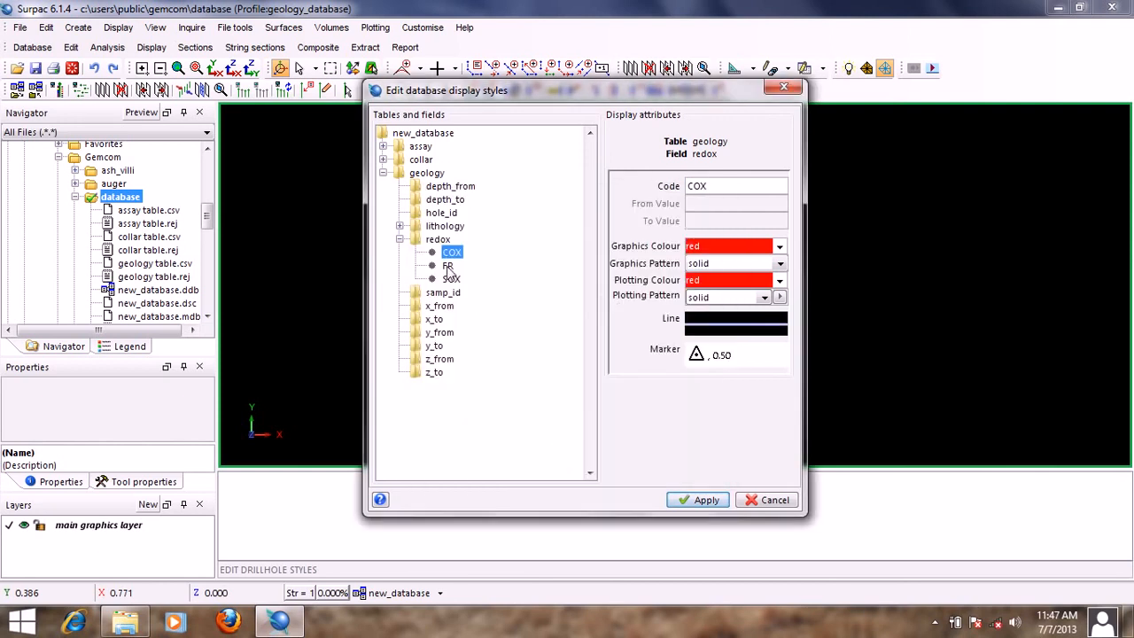
Set the graphics colour of the FR redox style to blue and copy it into the plotting colour.
left_click(448, 265)
double_click(729, 246)
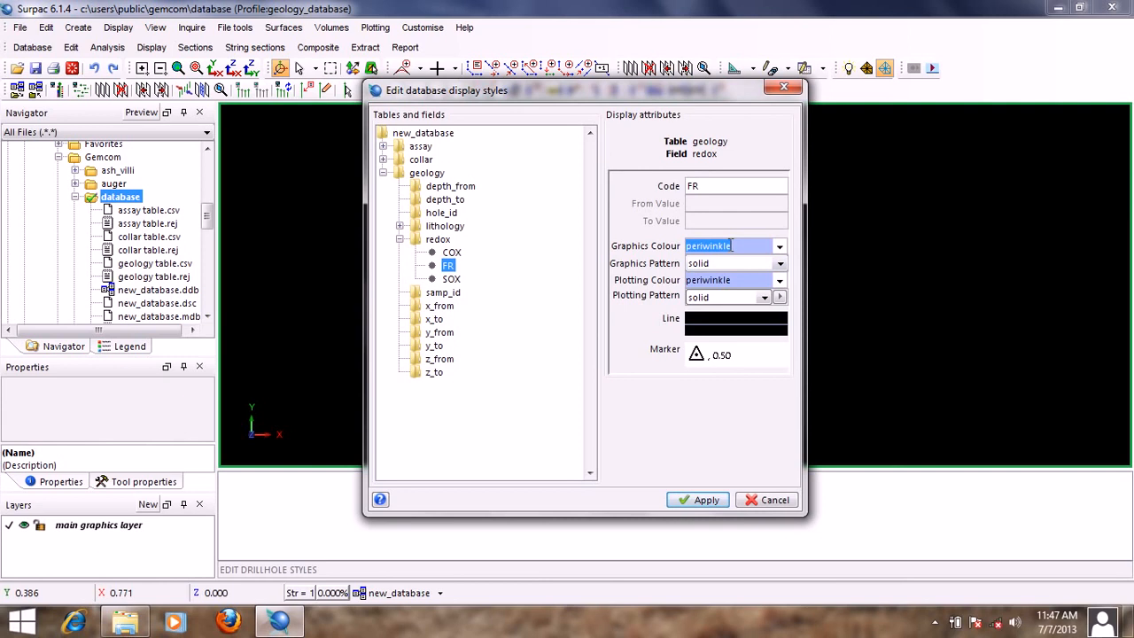
type("blue")
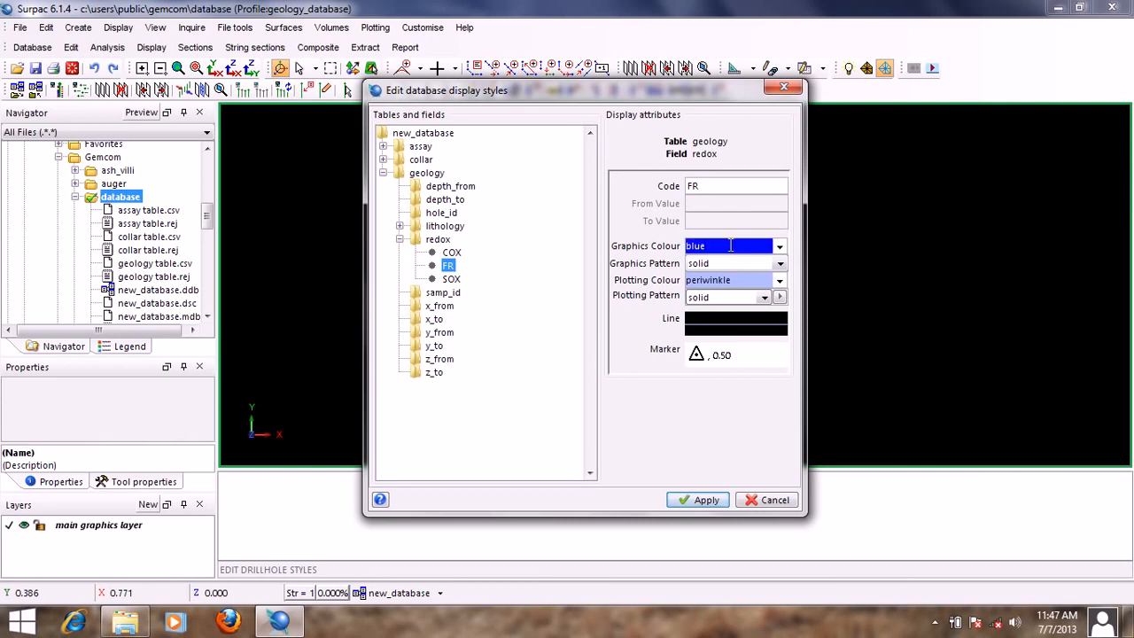
right_click(730, 246)
left_click(758, 273)
double_click(727, 281)
right_click(727, 281)
left_click(760, 327)
Increase the line thickness of the FR redox style in its line properties.
right_click(714, 355)
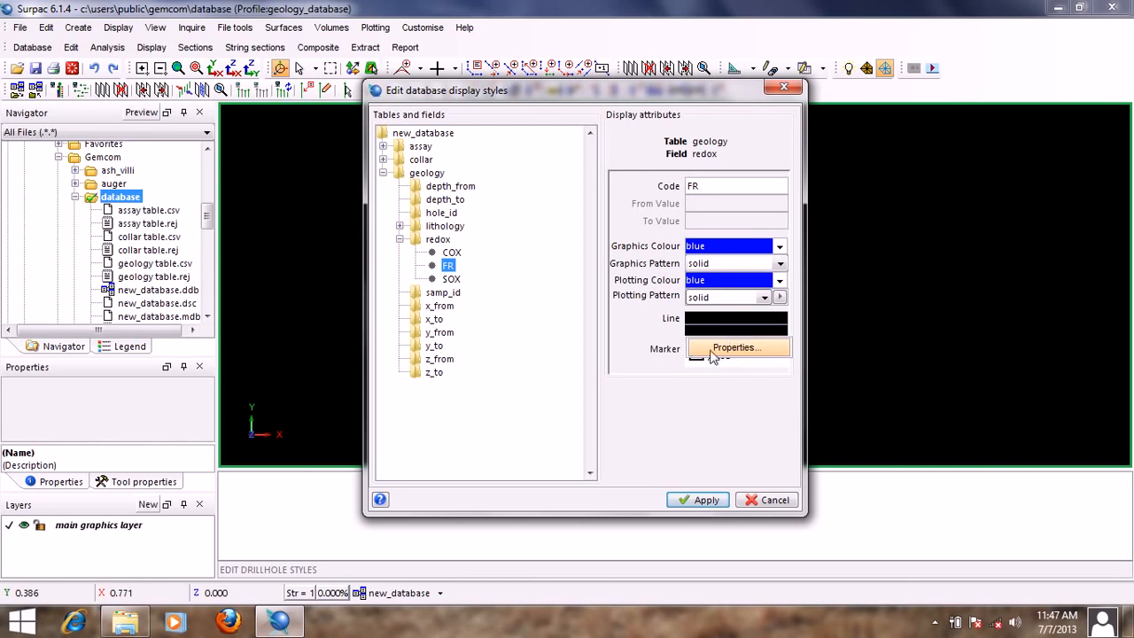
left_click(733, 347)
left_click(584, 283)
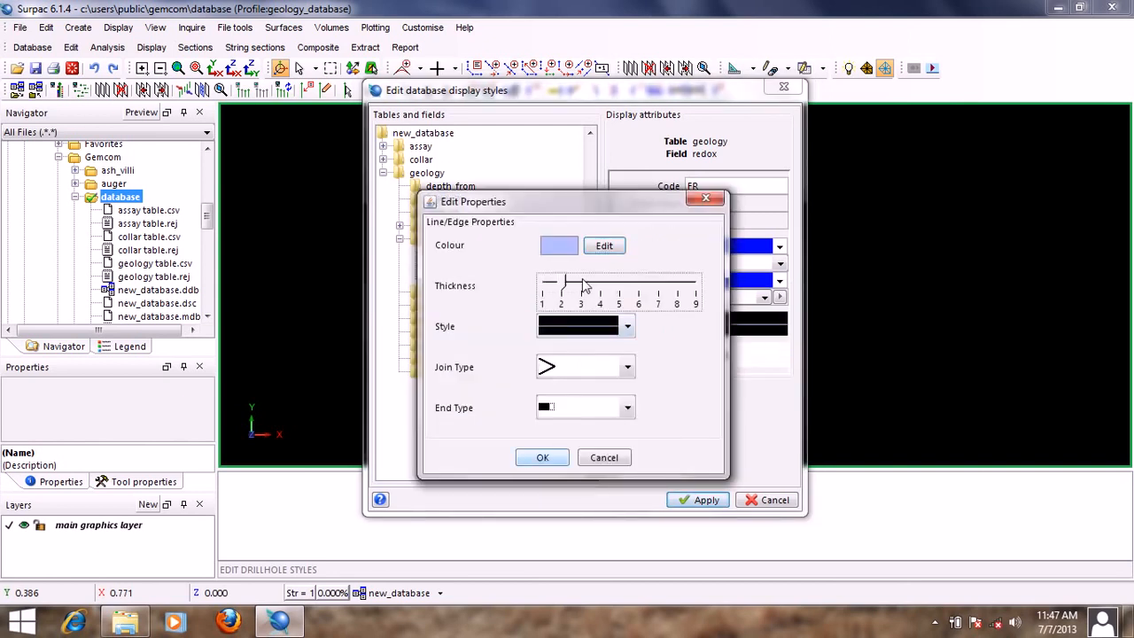
left_click(541, 456)
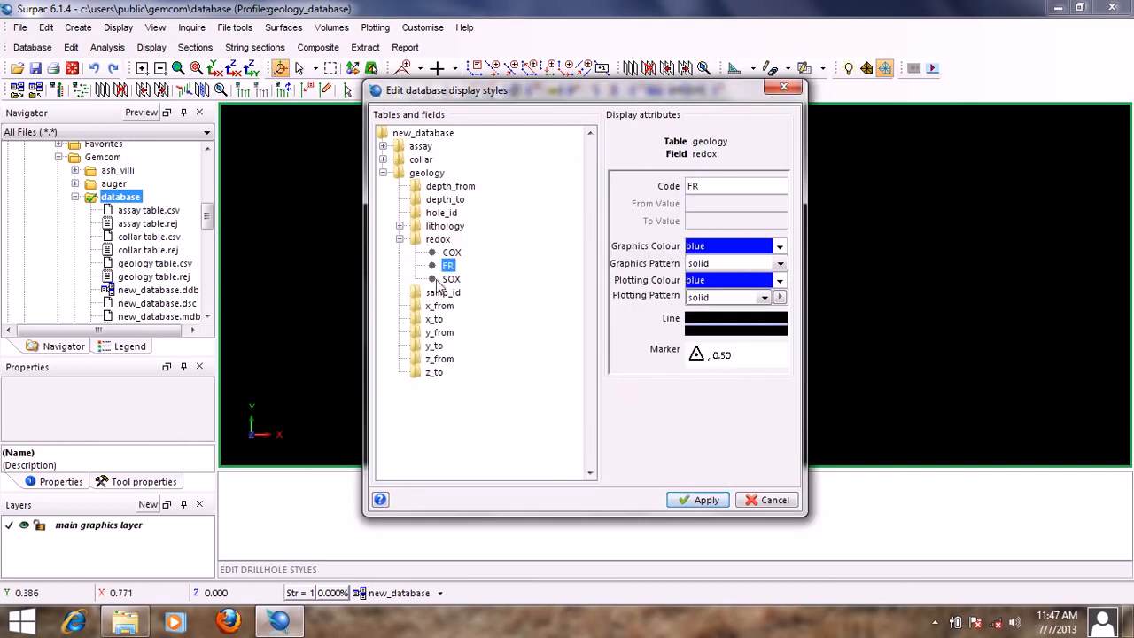
Set the graphics colour of the SOX redox style to yellow and copy it into the plotting colour.
left_click(445, 280)
double_click(731, 246)
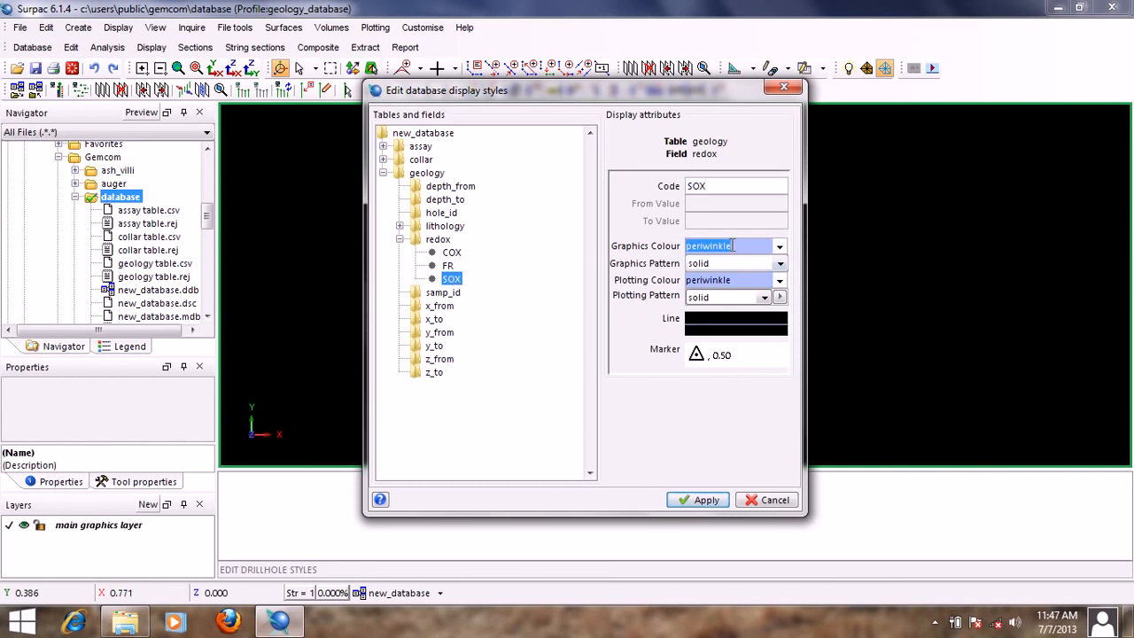
type("yellow")
double_click(732, 246)
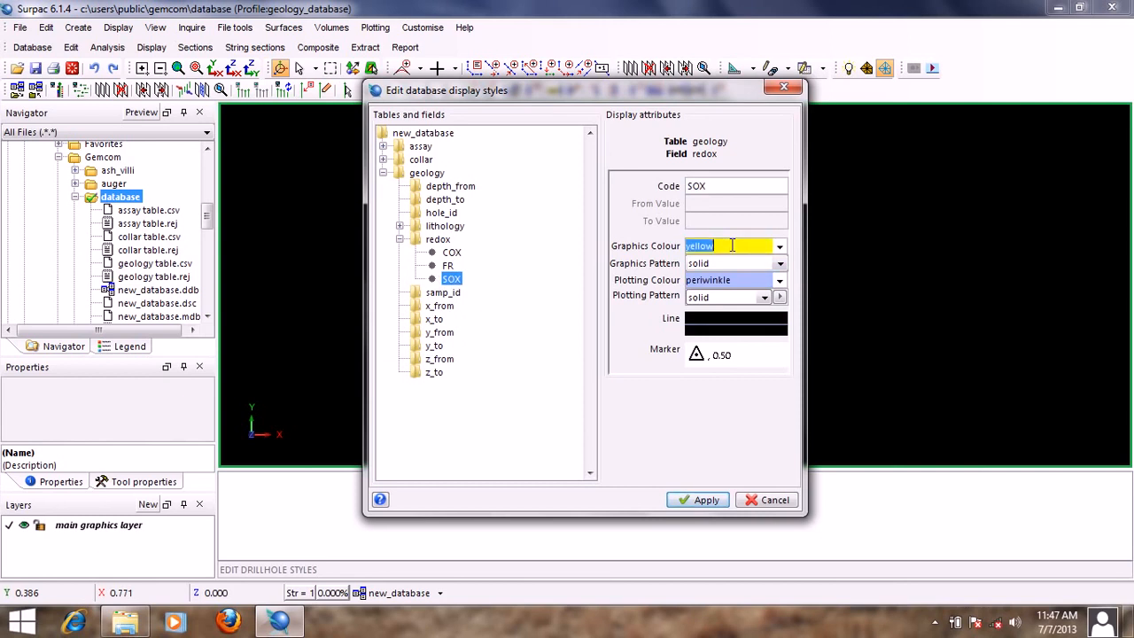
right_click(732, 247)
left_click(767, 274)
double_click(732, 280)
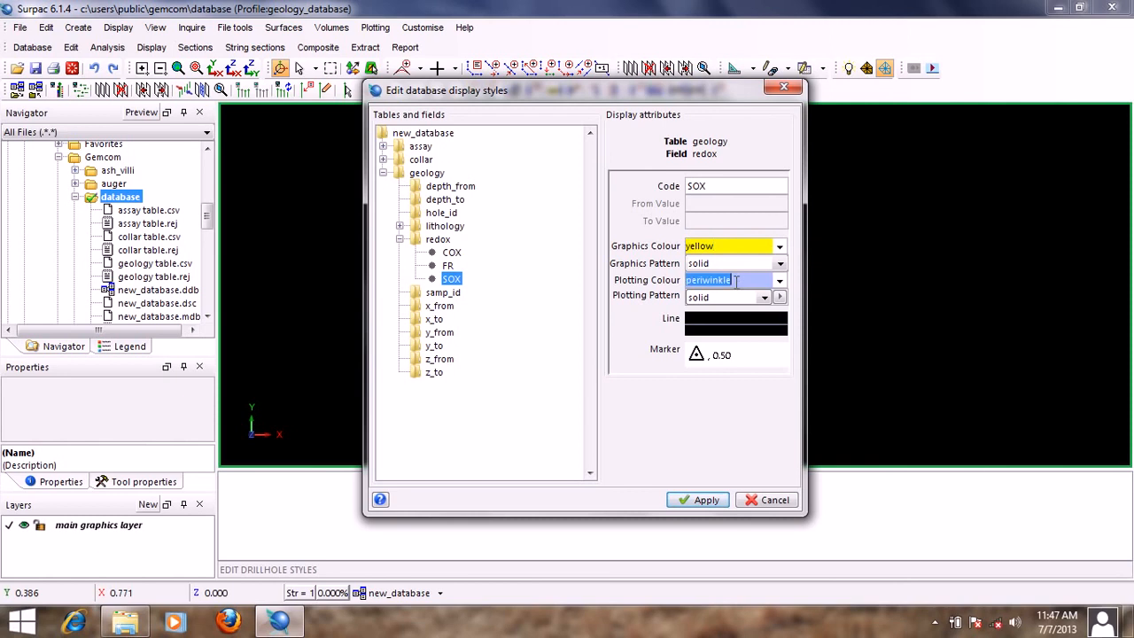
right_click(735, 282)
left_click(771, 329)
Set the line thickness of the SOX redox style to 3 in its line properties.
left_click(737, 340)
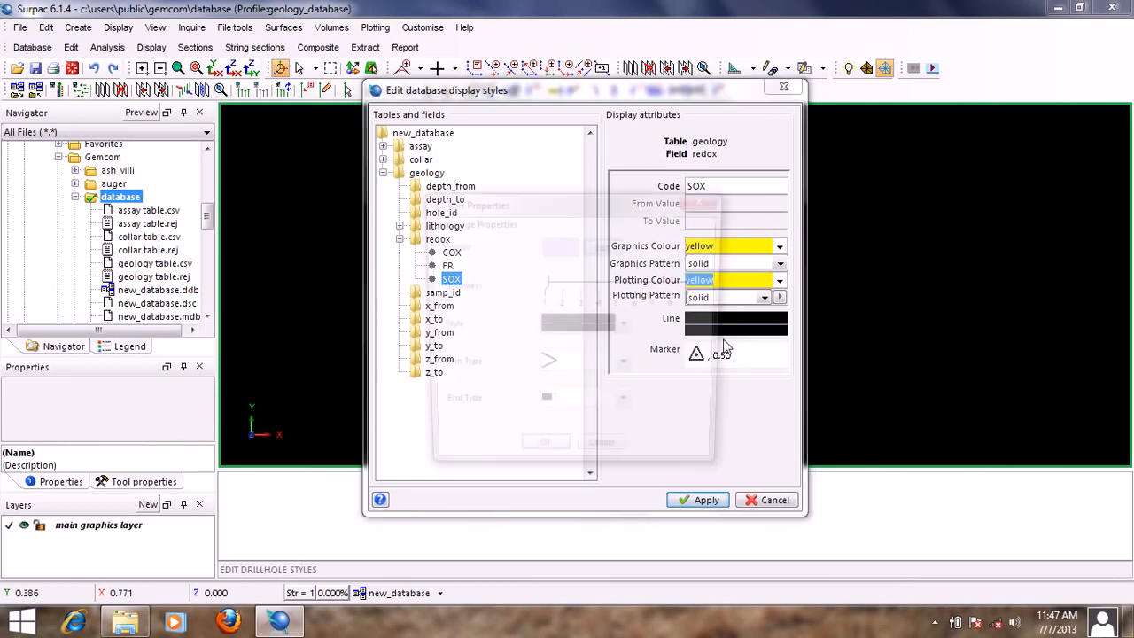
left_click(576, 285)
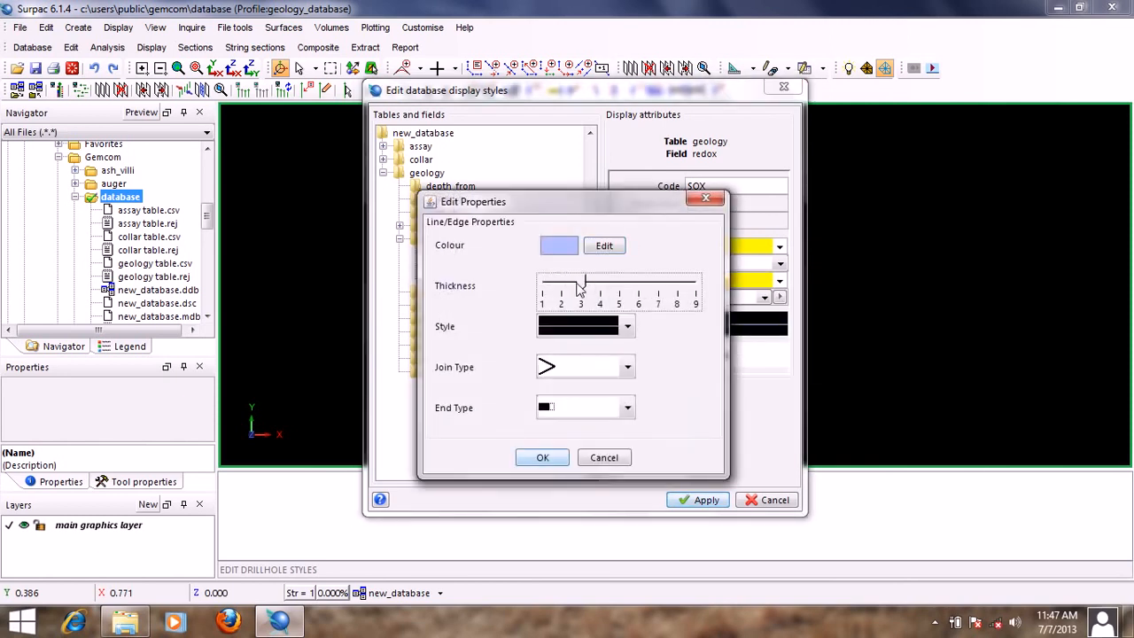
left_click(542, 457)
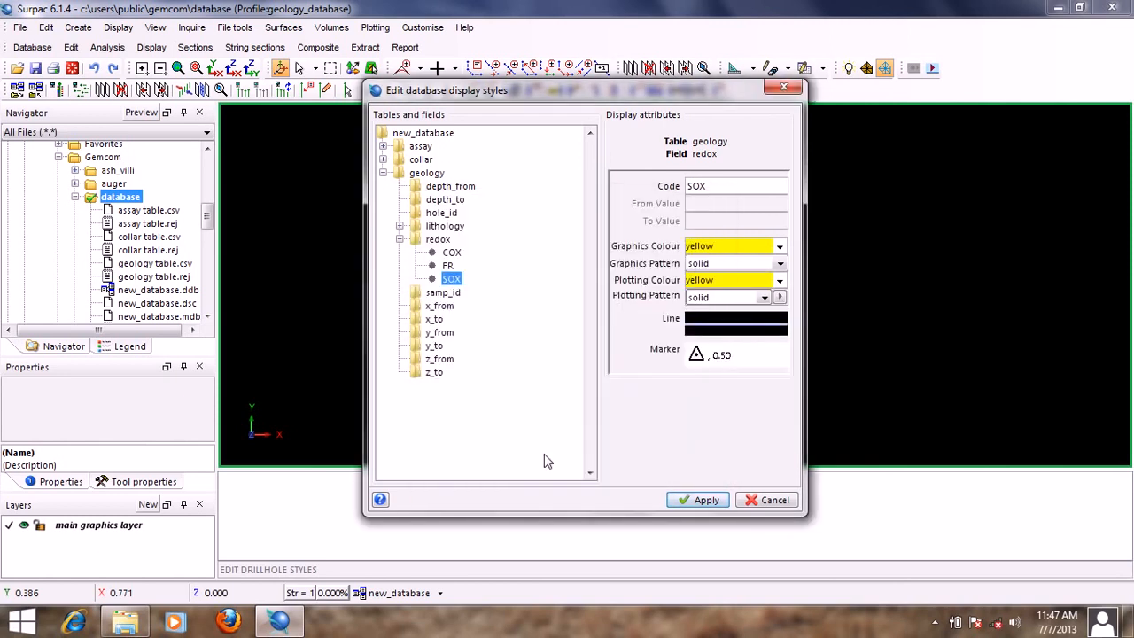
Collapse the redox codes and geology table, and apply the edited database display styles.
left_click(400, 240)
left_click(383, 173)
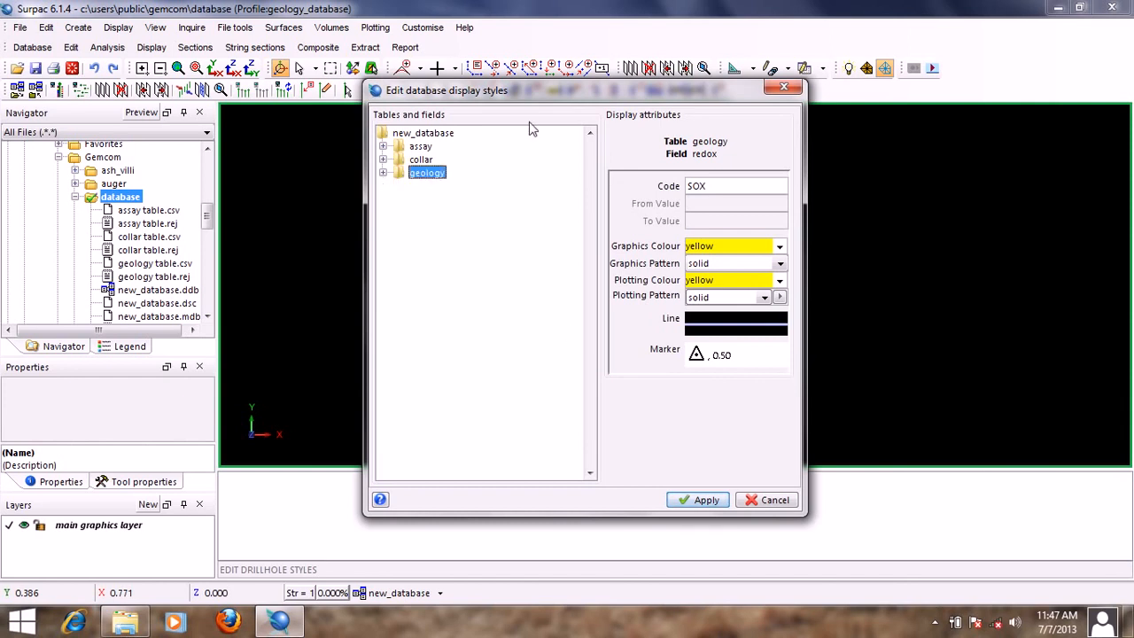
left_click_drag(567, 91, 591, 43)
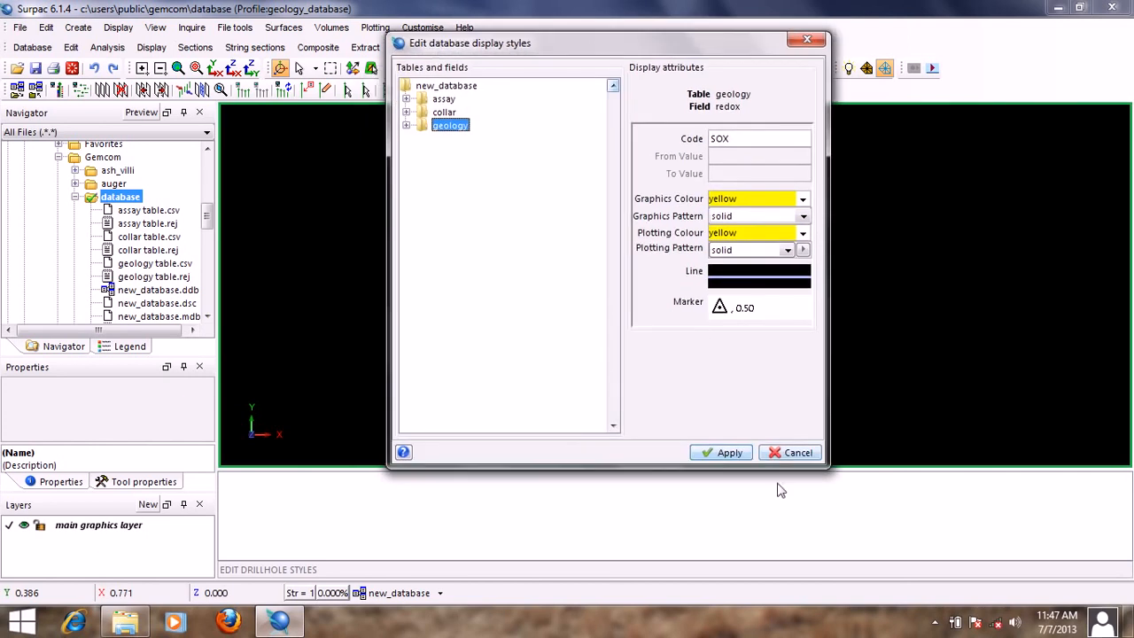
left_click(726, 453)
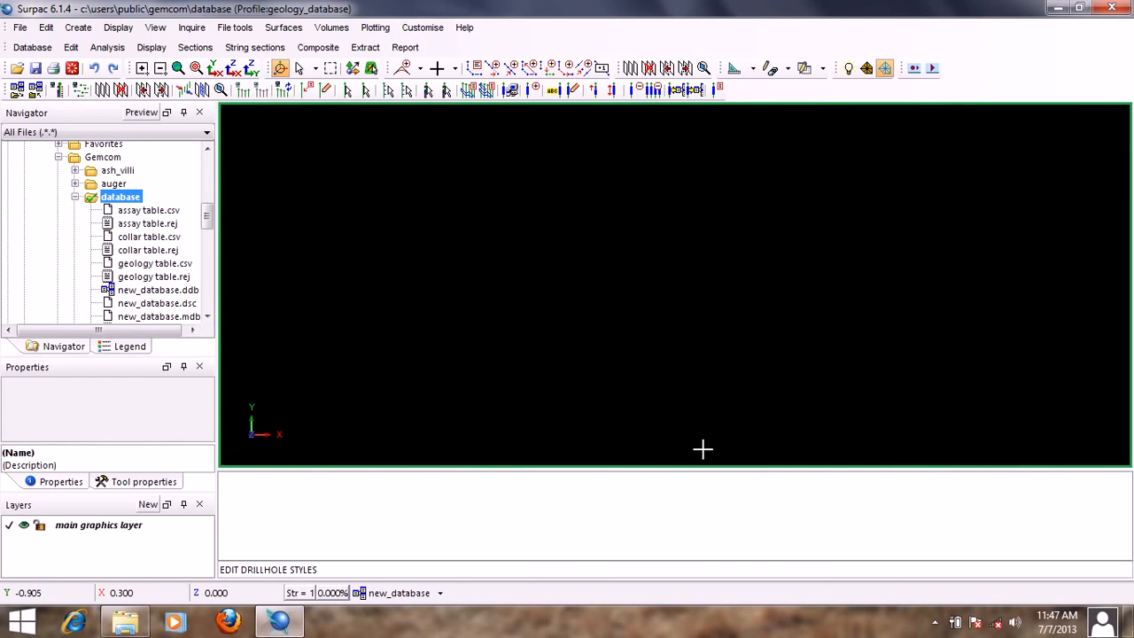
Display the drillholes from new_database with traces coloured by the assay table's au_ave_ppm field, leaving the collar query constraints empty.
left_click(387, 593)
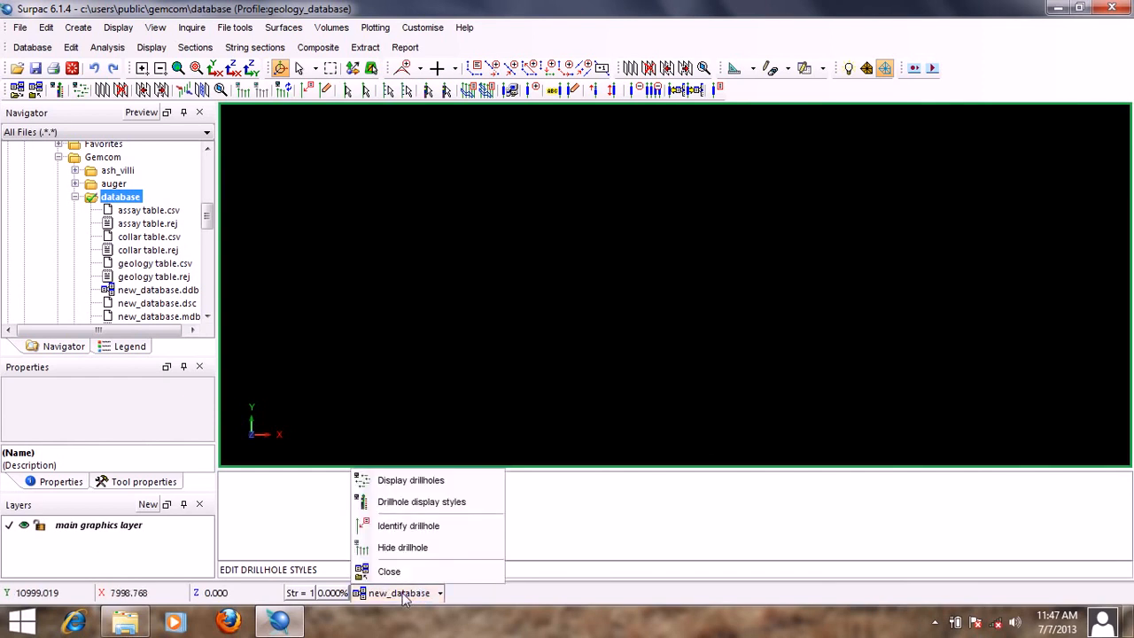
left_click(439, 484)
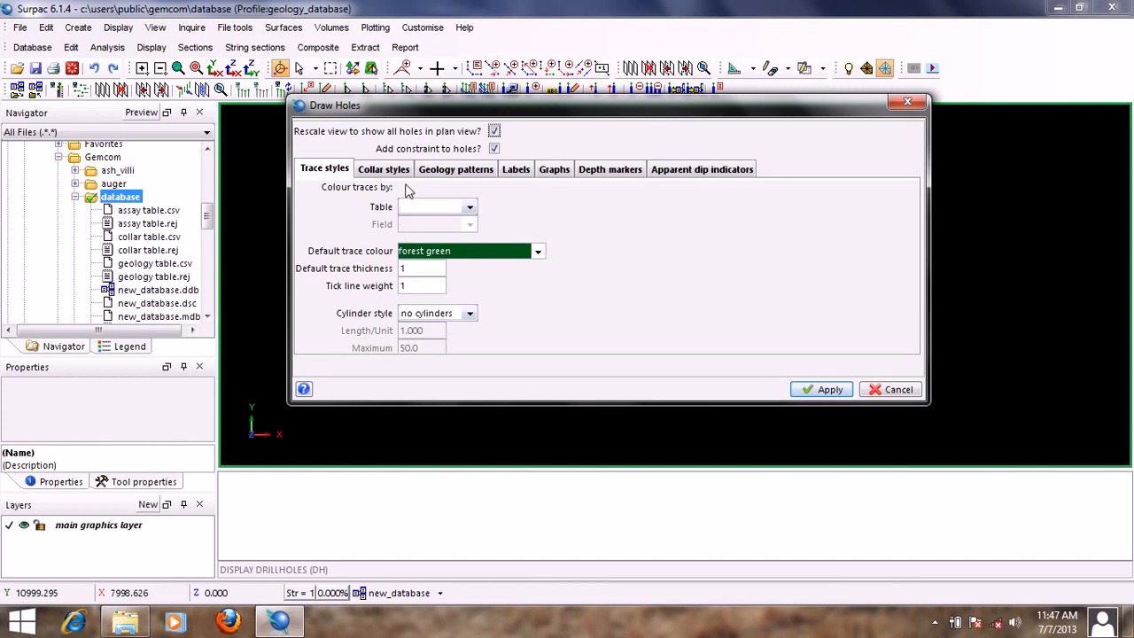
left_click(469, 207)
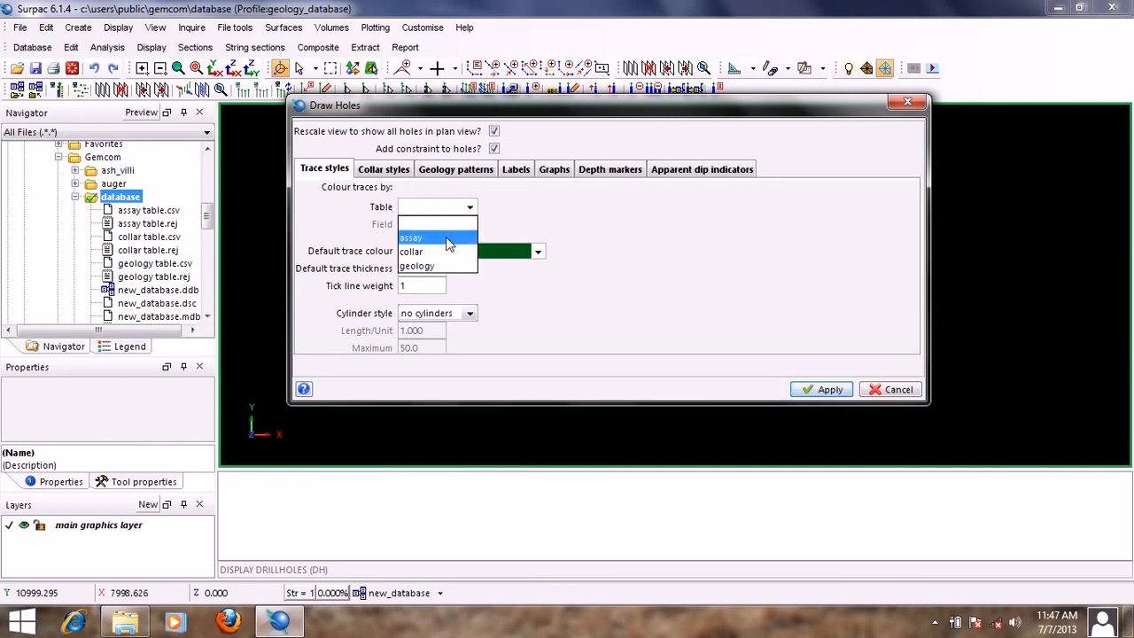
left_click(449, 239)
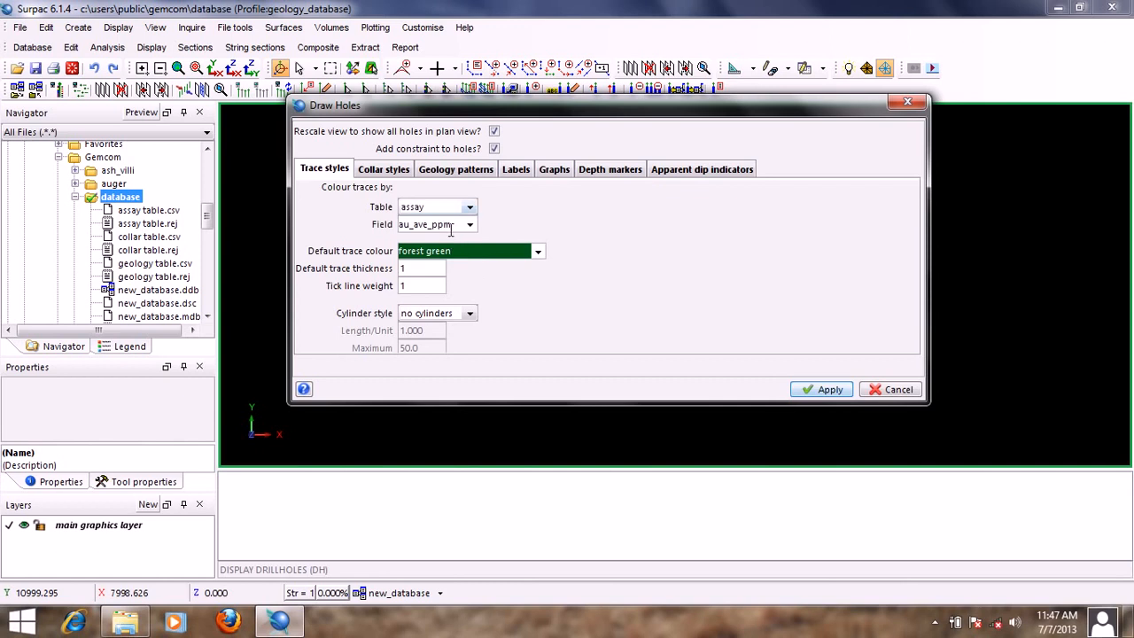
left_click(821, 391)
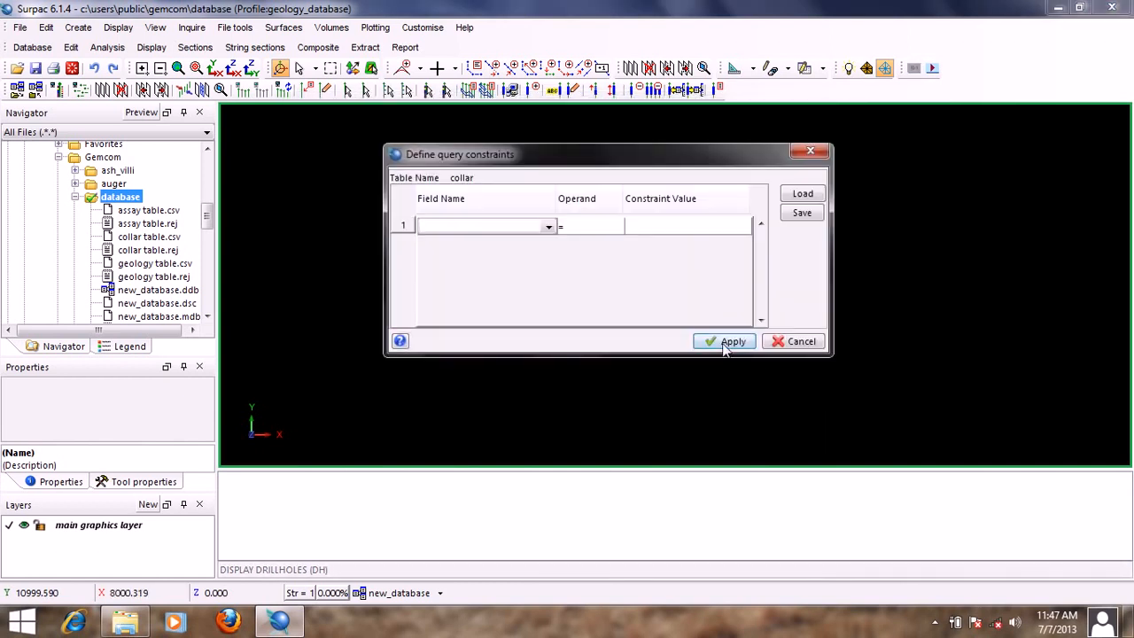
left_click(725, 342)
Examine the grade colours along the displayed drillhole traces up close from an oblique 3D view.
left_click_drag(728, 330, 625, 287)
scroll(621, 278, "up", 5)
scroll(620, 278, "up", 5)
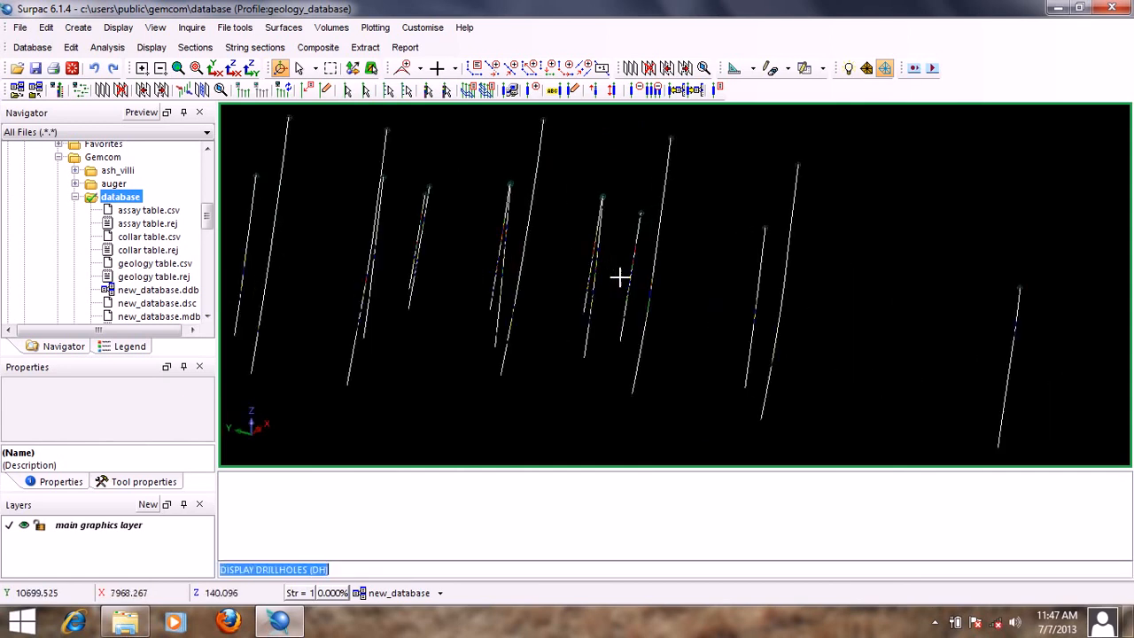
scroll(620, 277, "up", 3)
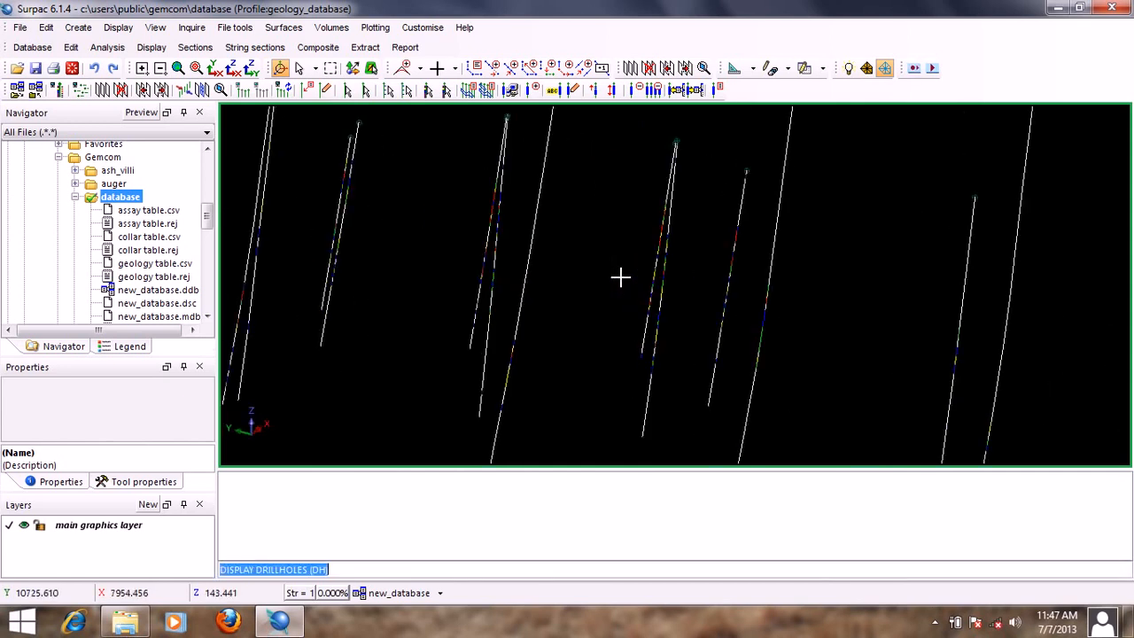
Redraw the drillholes with their traces coloured by the lithology field of the geology table.
scroll(704, 233, "up", 2)
scroll(709, 220, "up", 1)
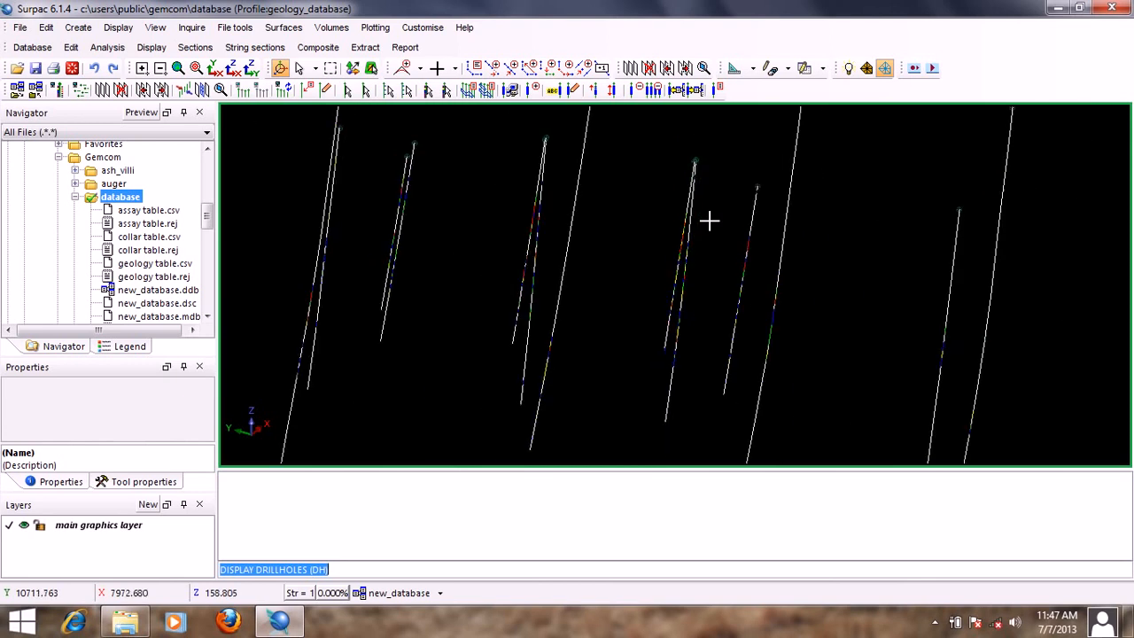
scroll(674, 246, "up", 2)
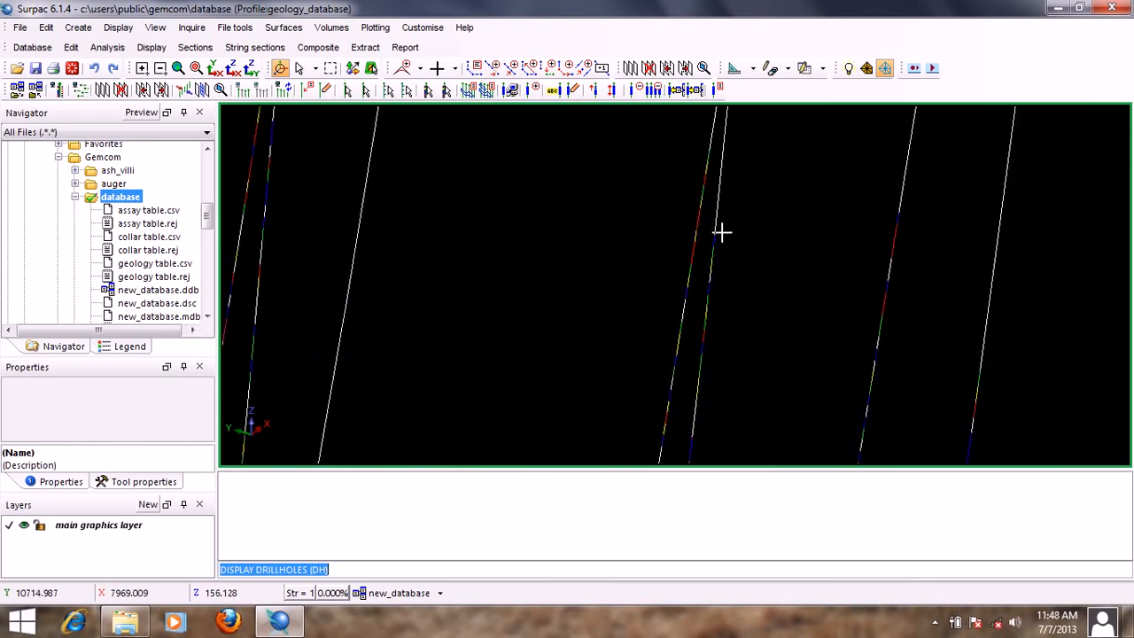
scroll(721, 231, "down", 3)
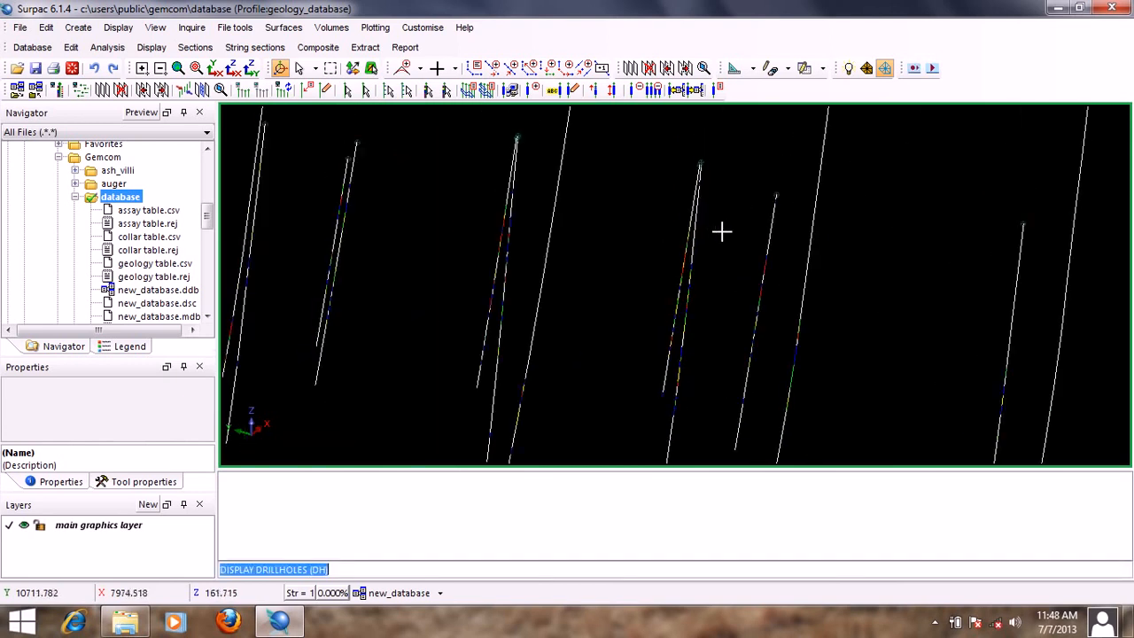
scroll(495, 223, "up", 2)
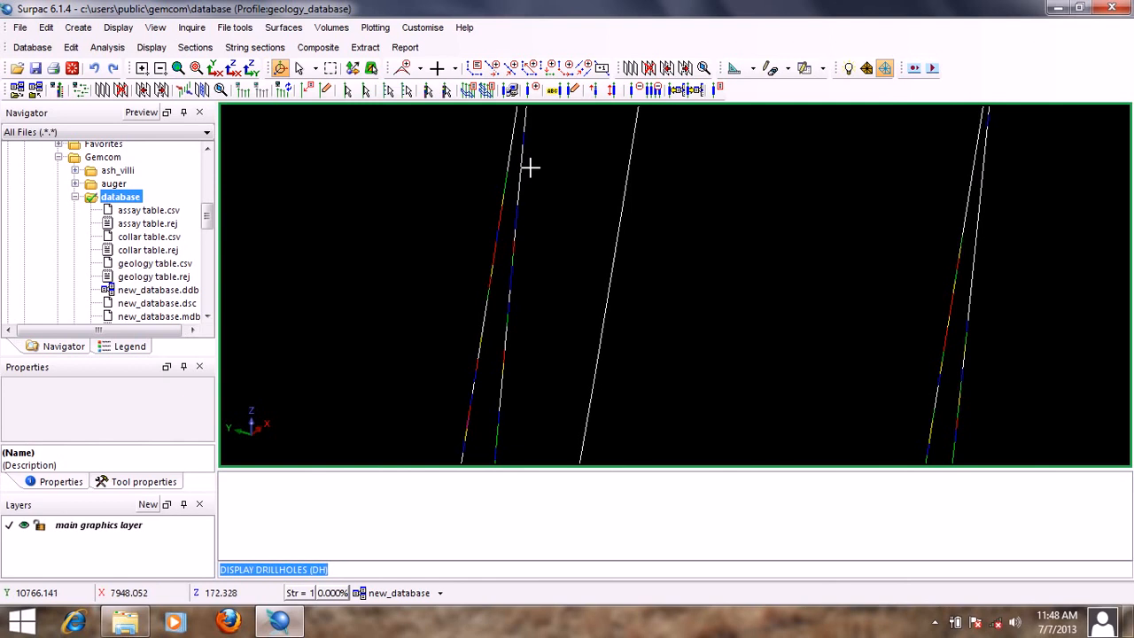
scroll(745, 228, "down", 4)
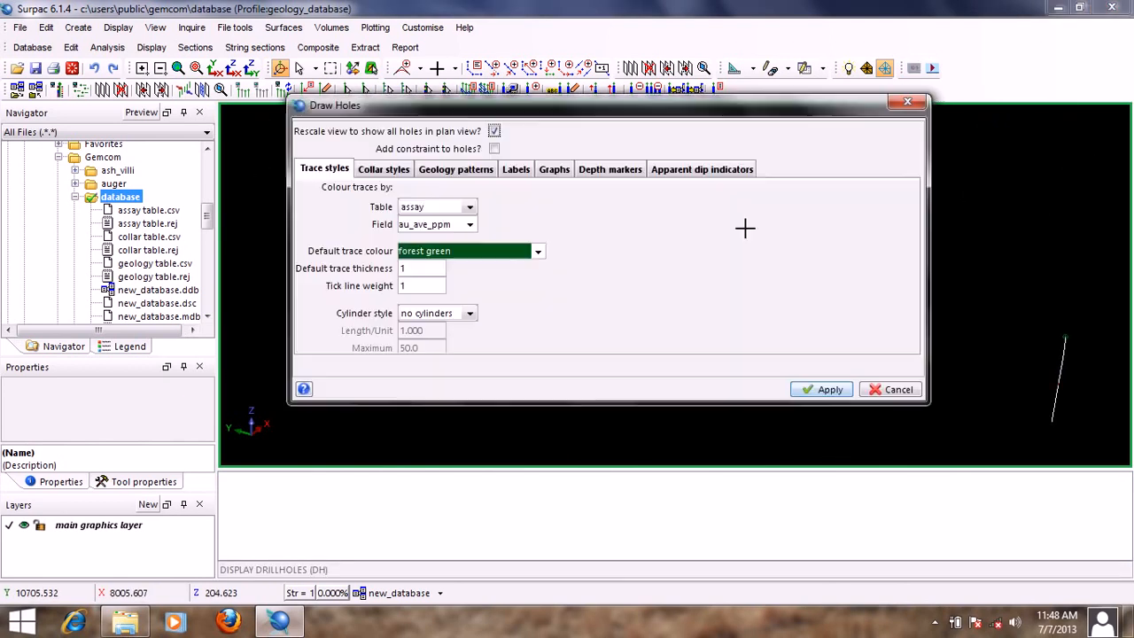
left_click(470, 207)
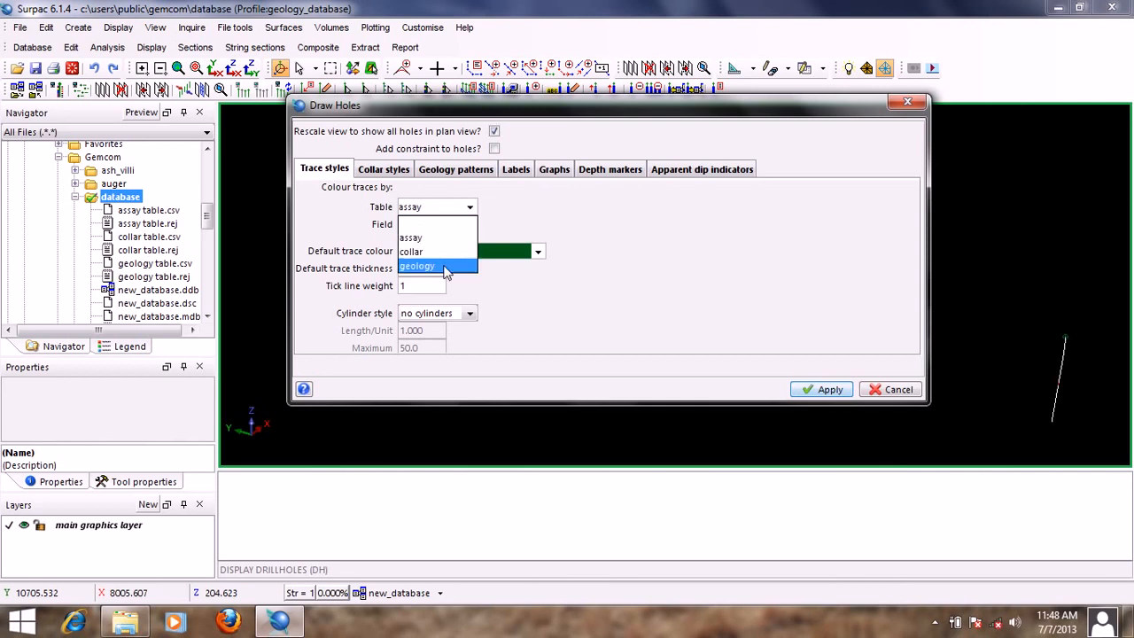
left_click(448, 265)
left_click(470, 224)
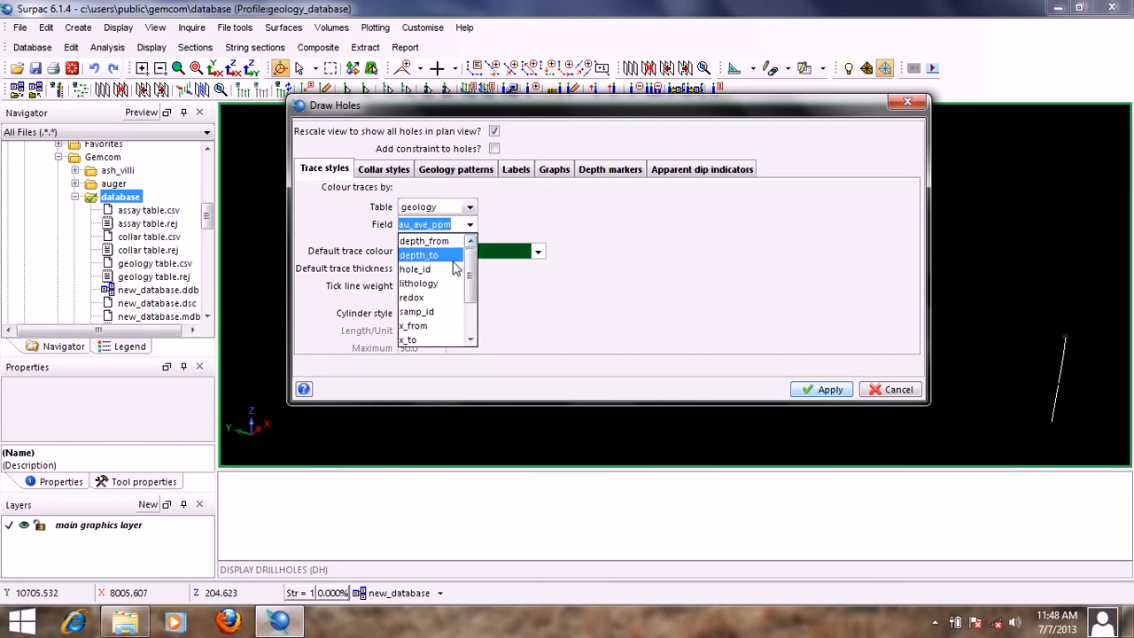
left_click(434, 282)
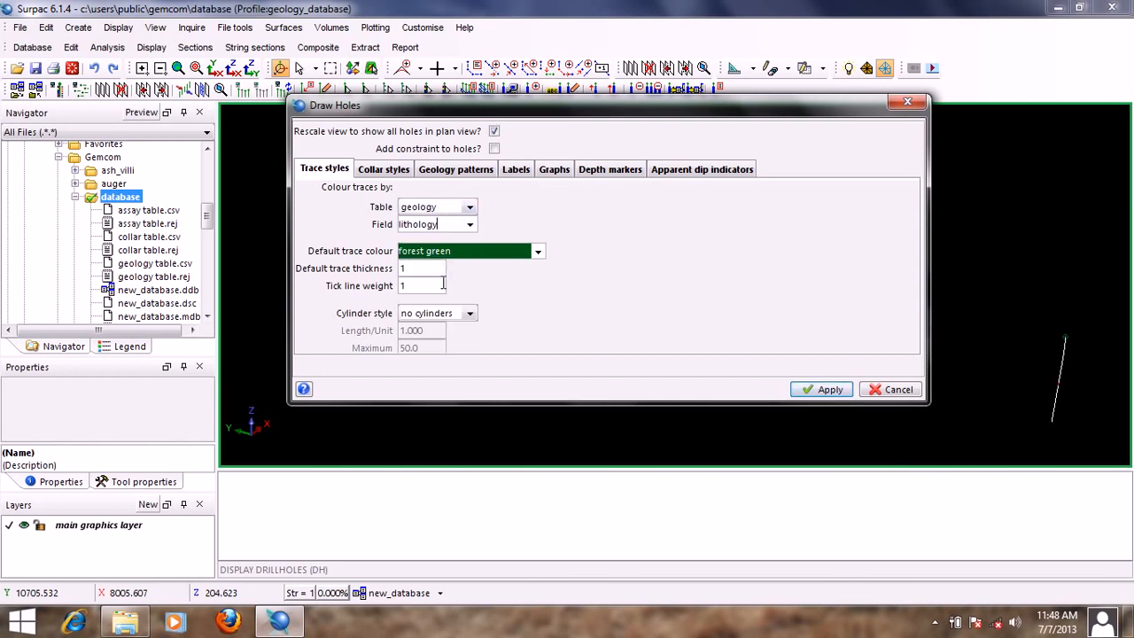
left_click(821, 390)
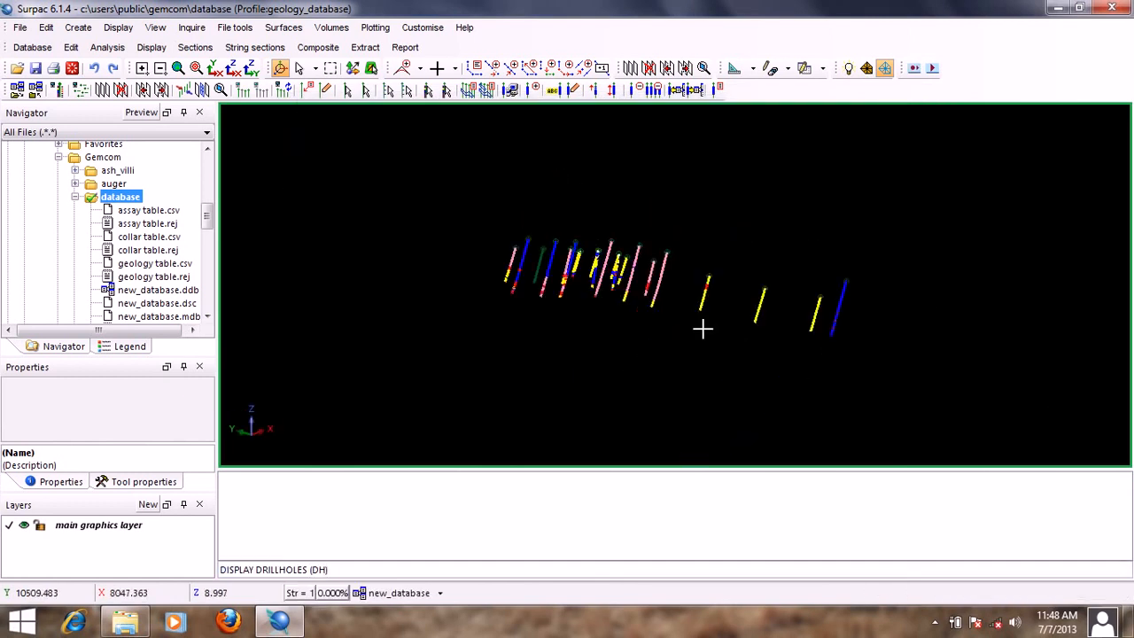
Redraw the drillholes with their traces coloured by the redox field of the geology table.
scroll(646, 264, "up", 5)
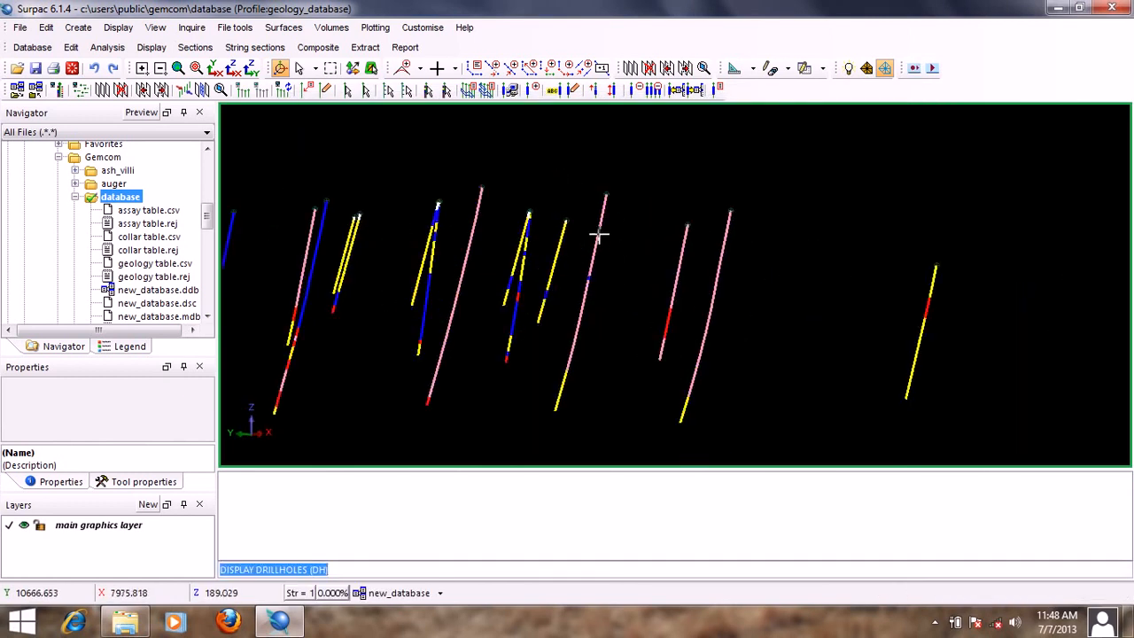
left_click_drag(599, 234, 499, 317)
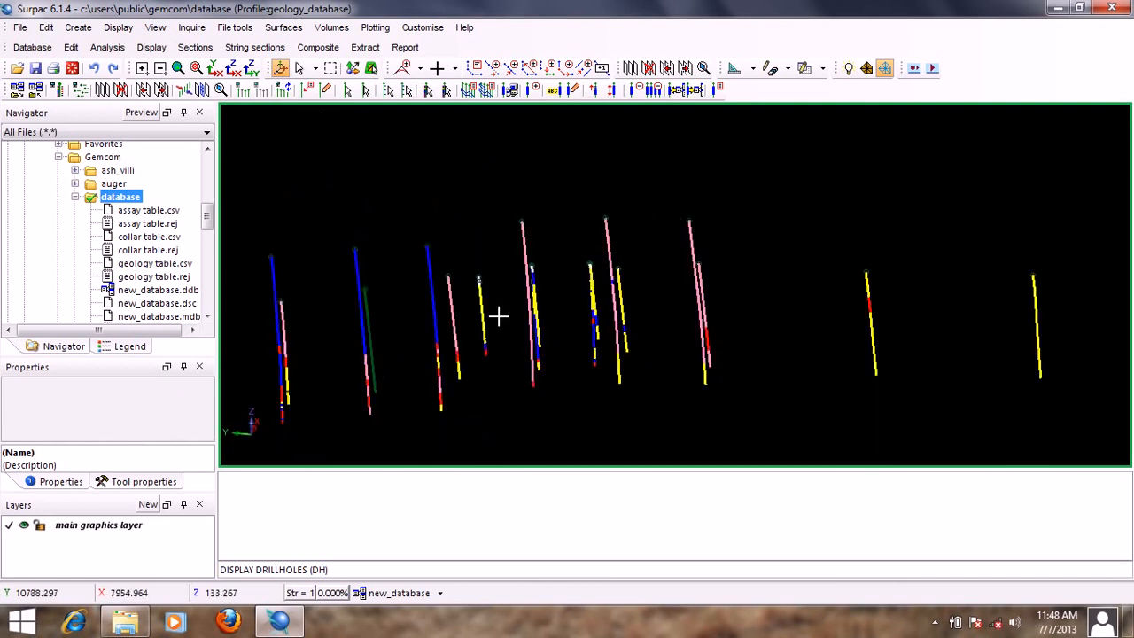
key("Return")
key("Return")
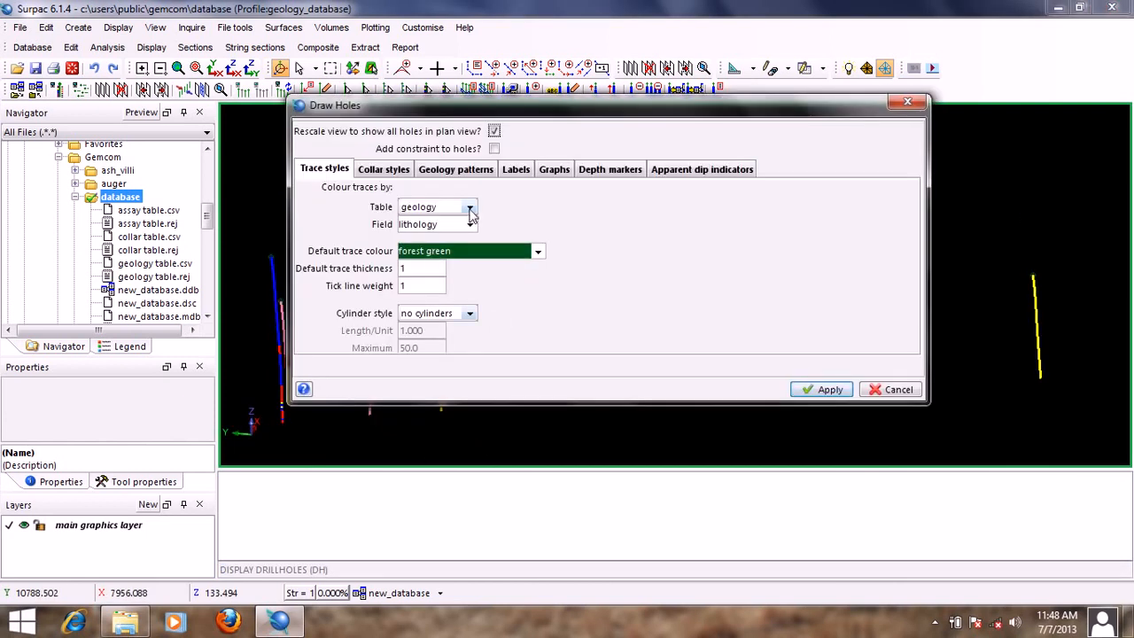
left_click(469, 225)
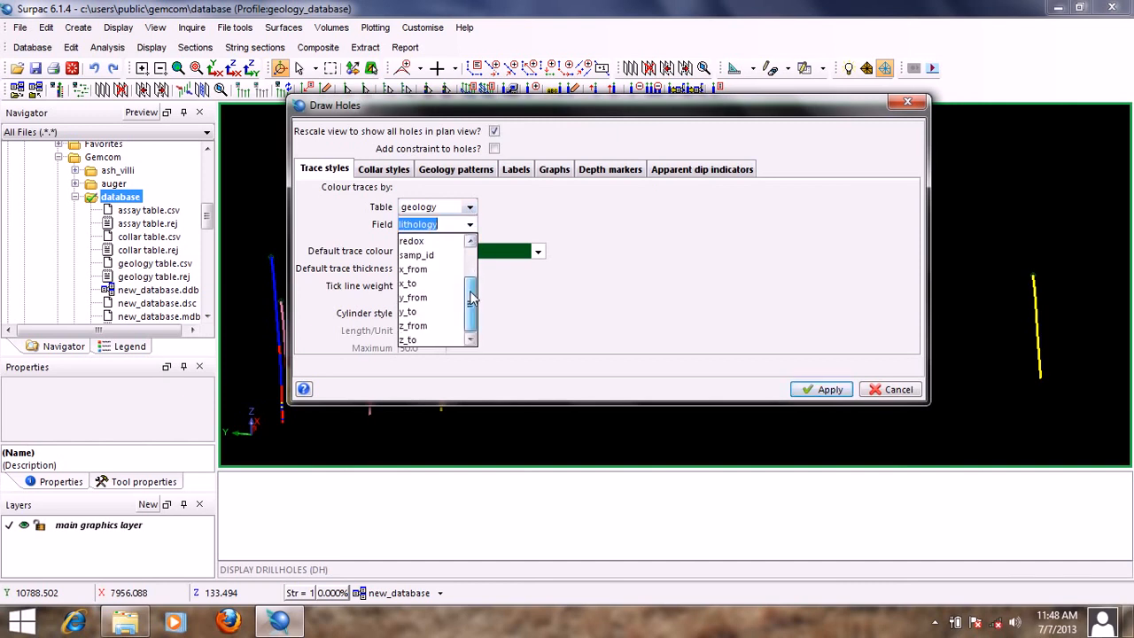
left_click_drag(471, 292, 469, 277)
left_click(424, 270)
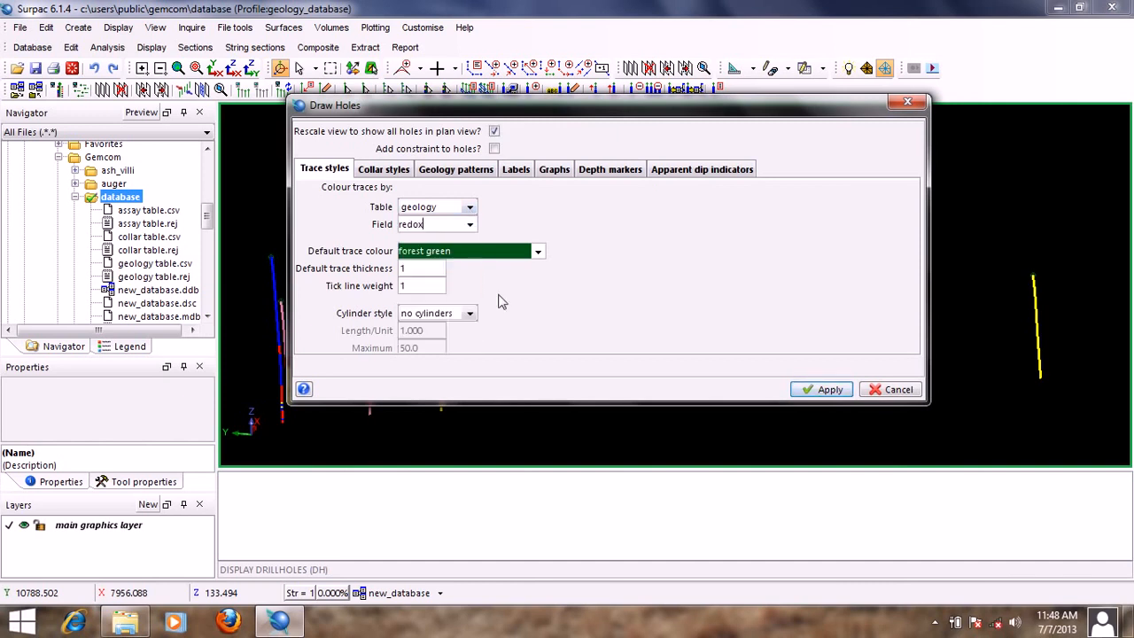
left_click(827, 390)
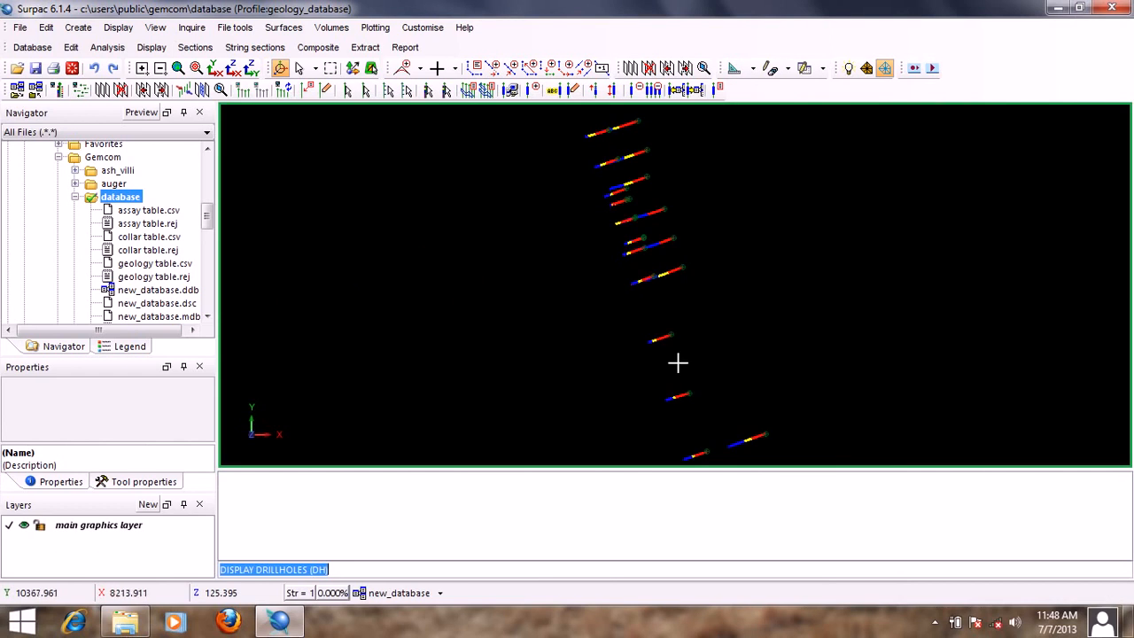
In the drillhole display settings, choose the assay table and its au_ave_ppm field for colouring the traces.
mouse_move(678, 362)
left_mouse_down()
mouse_move(734, 319)
mouse_move(620, 273)
mouse_move(704, 278)
mouse_move(614, 282)
mouse_move(704, 278)
mouse_move(635, 286)
mouse_move(635, 260)
mouse_move(668, 257)
mouse_move(676, 291)
left_mouse_up()
scroll(619, 265, "up", 3)
scroll(631, 279, "up", 2)
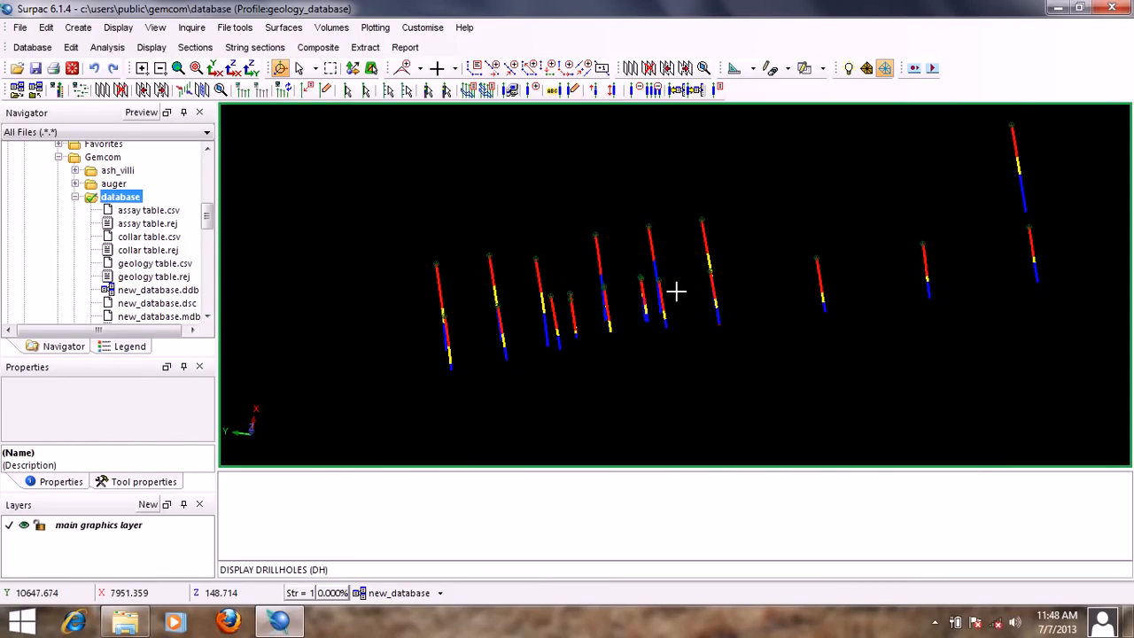
mouse_move(676, 291)
left_mouse_down()
mouse_move(646, 266)
mouse_move(674, 264)
mouse_move(664, 274)
left_mouse_up()
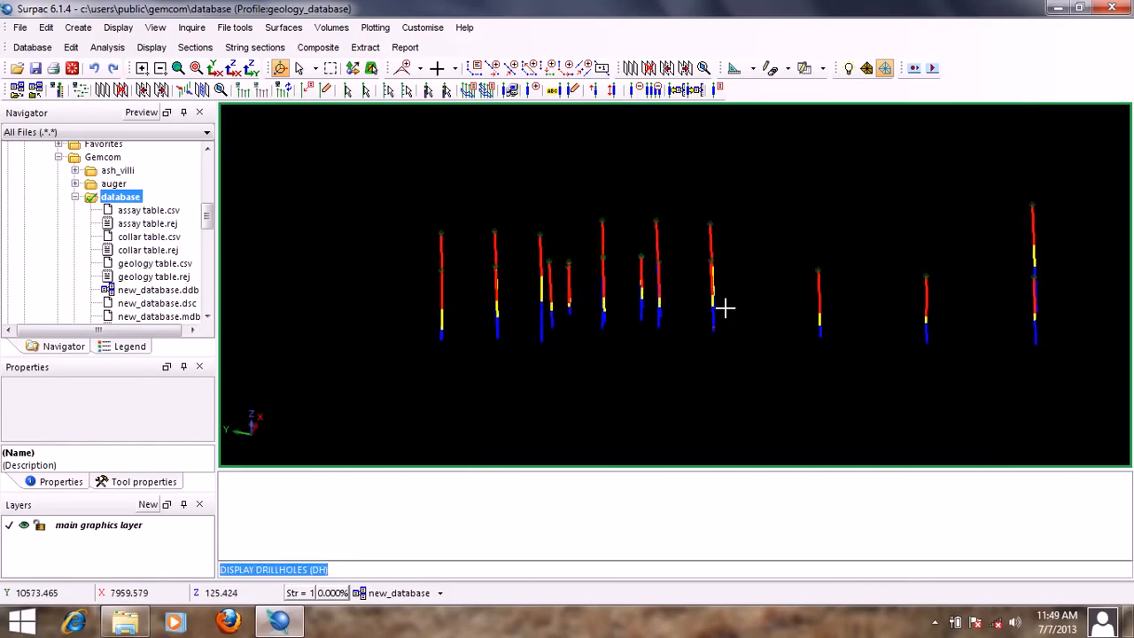
left_click_drag(725, 307, 683, 304)
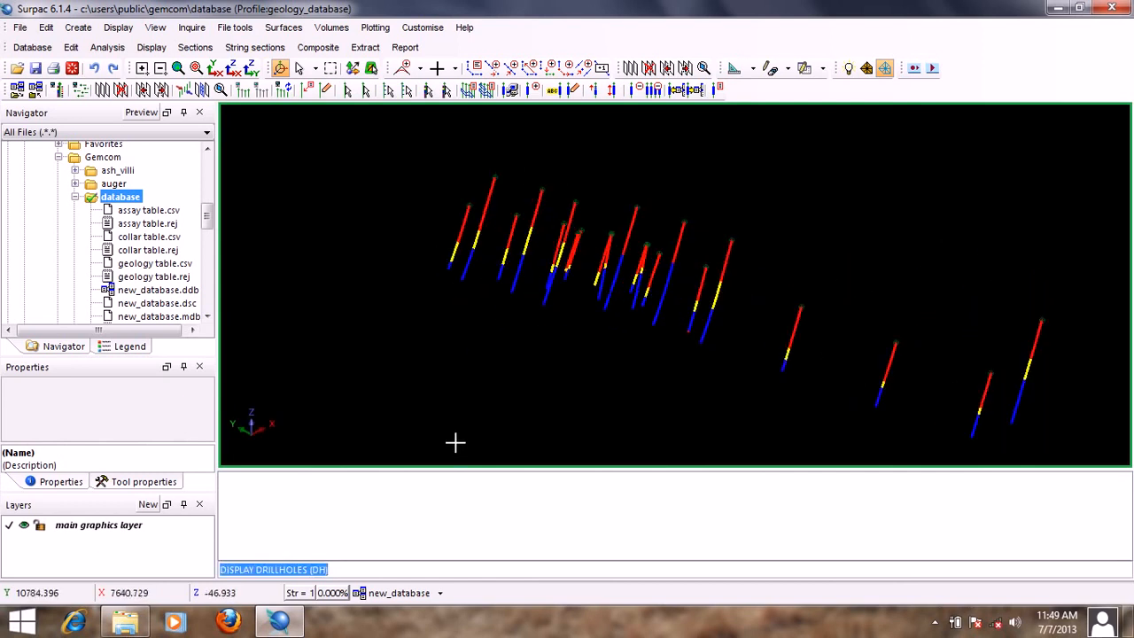
left_click(418, 601)
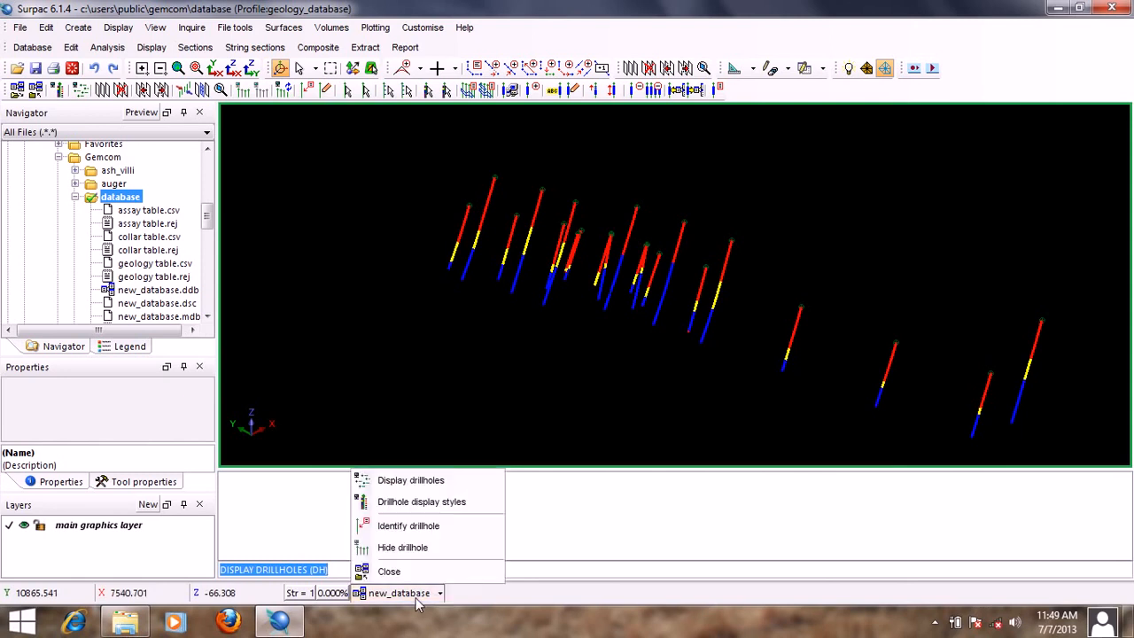
left_click(418, 483)
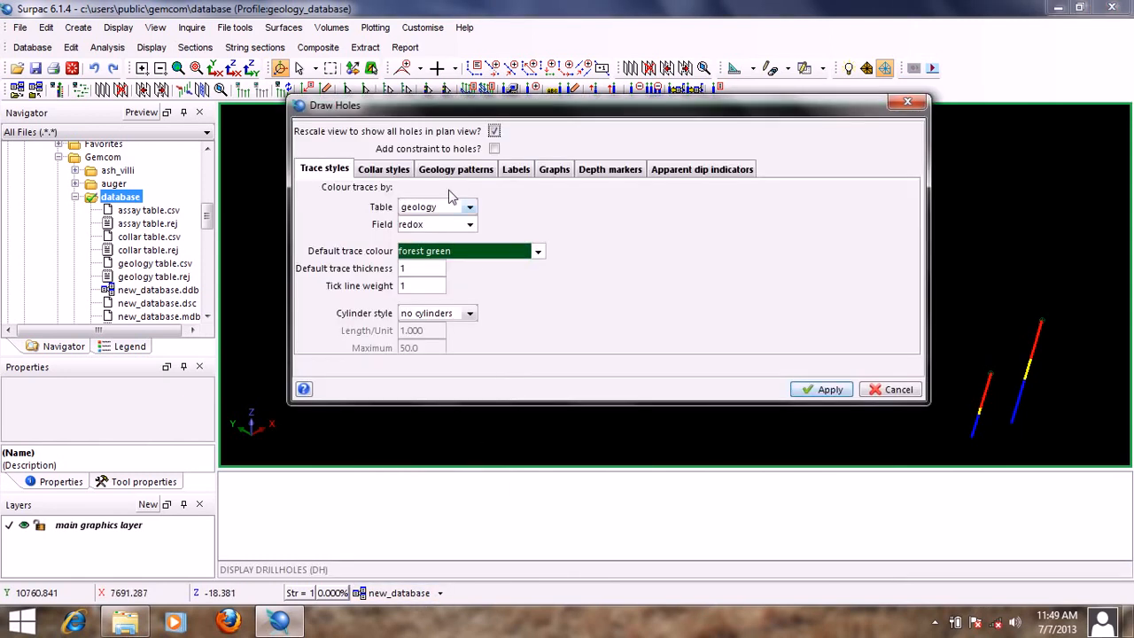
left_click(470, 210)
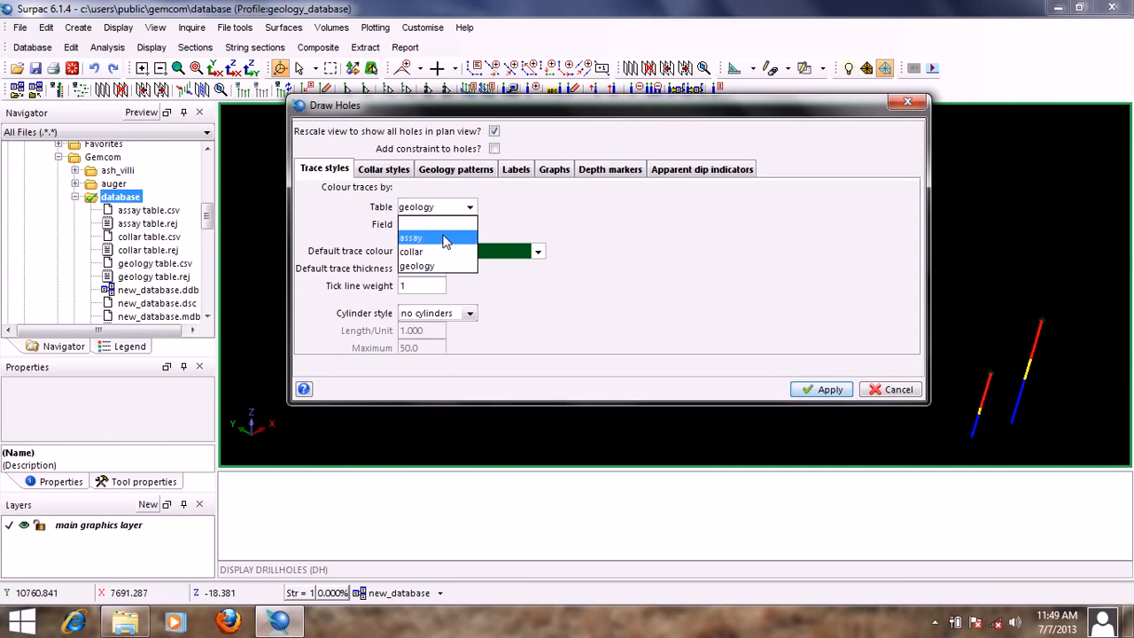
left_click(443, 237)
left_click(469, 225)
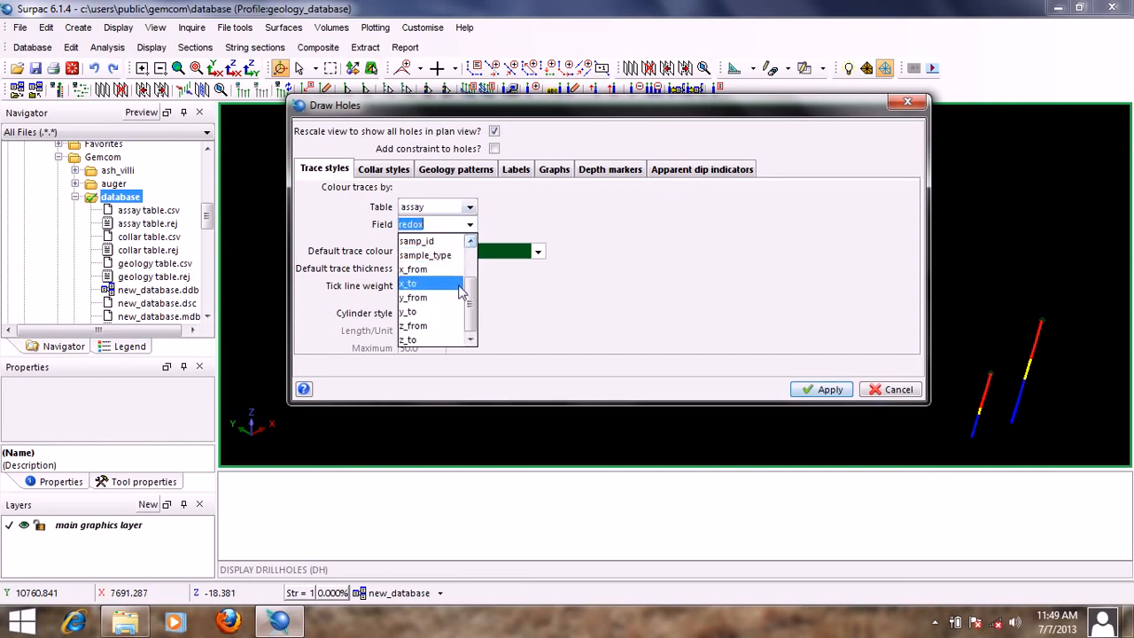
left_click_drag(469, 301, 467, 259)
left_click(443, 241)
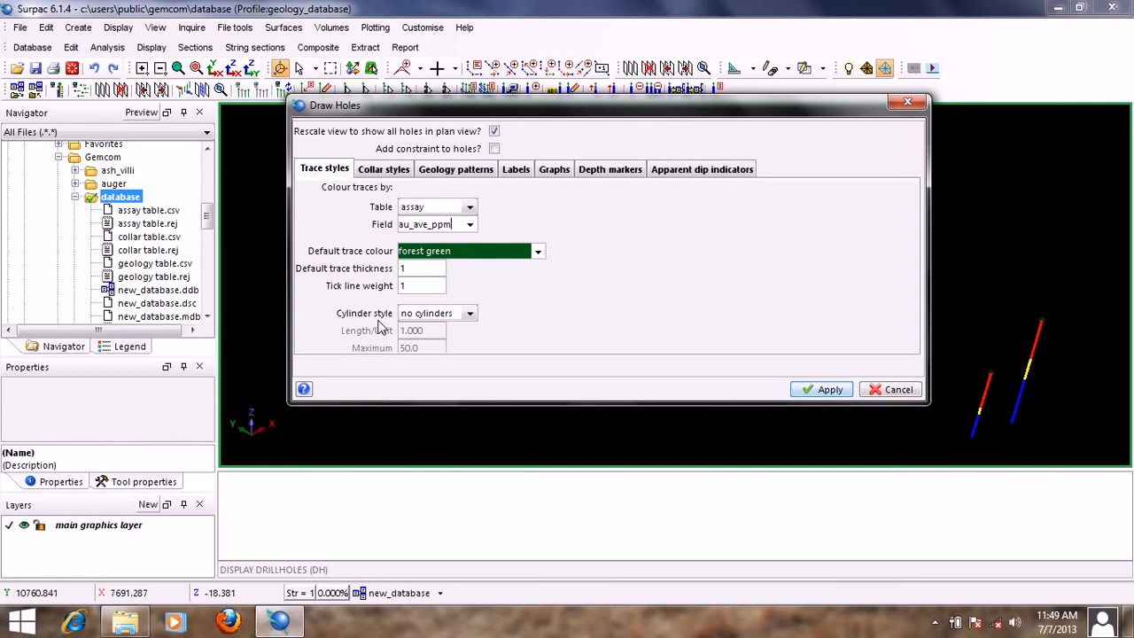
Set the trace cylinder style to variable width and redraw the drillholes.
left_click(469, 317)
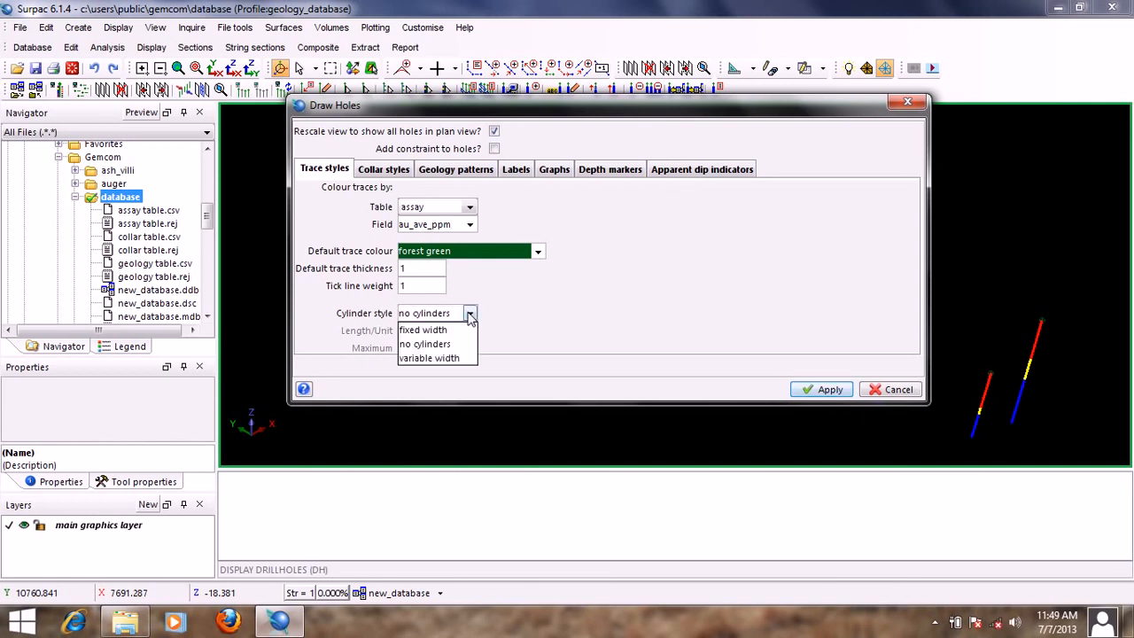
left_click(438, 359)
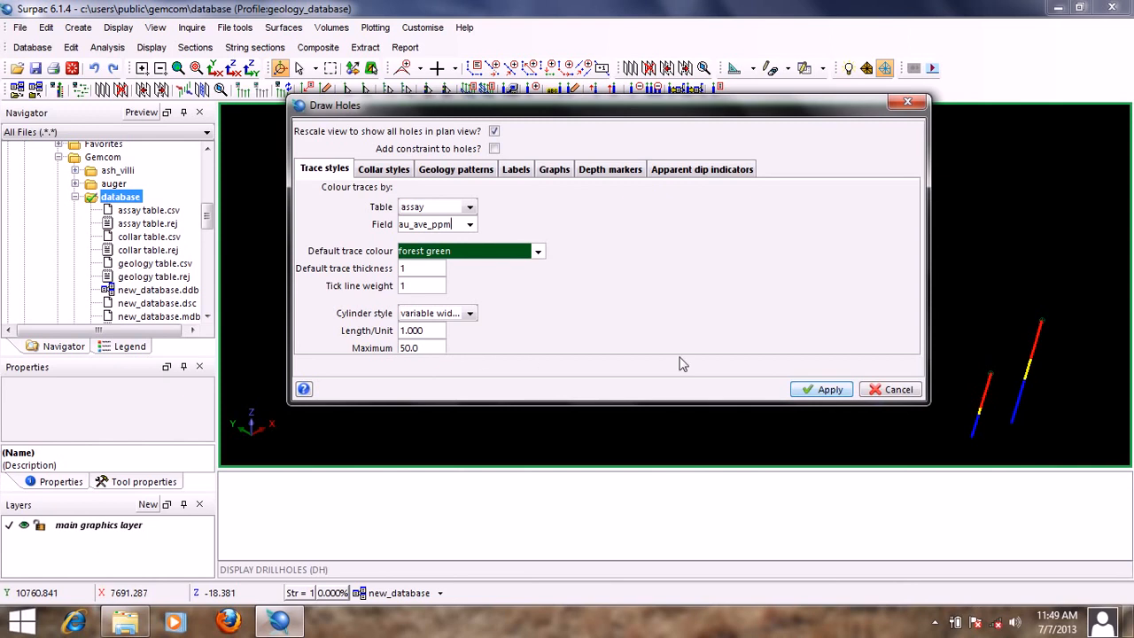
left_click(809, 392)
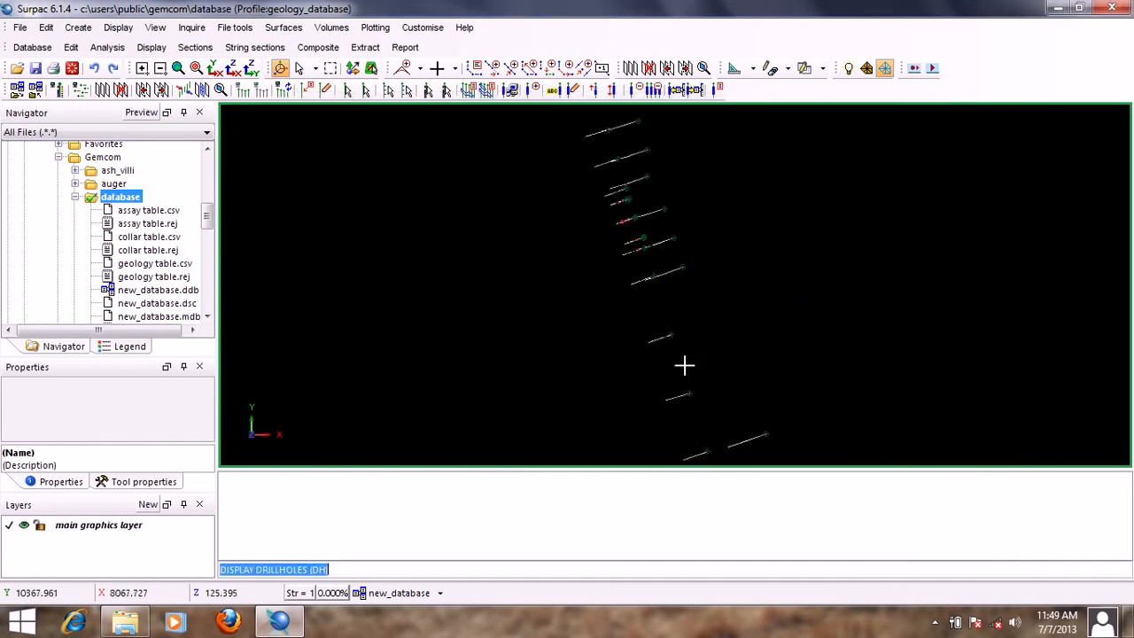
Examine the variable-width au_ave_ppm cylinders along the drillholes in a 3D side view, overall and up close.
left_click_drag(644, 345, 566, 340)
left_click_drag(534, 399, 575, 286)
scroll(576, 285, "up", 5)
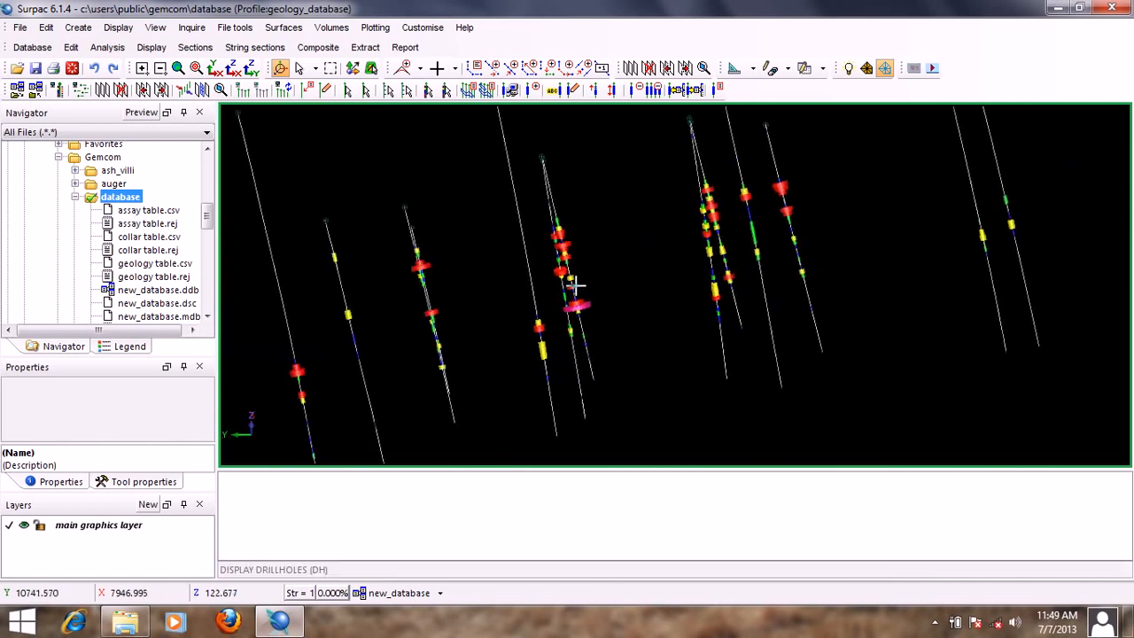
scroll(574, 304, "up", 3)
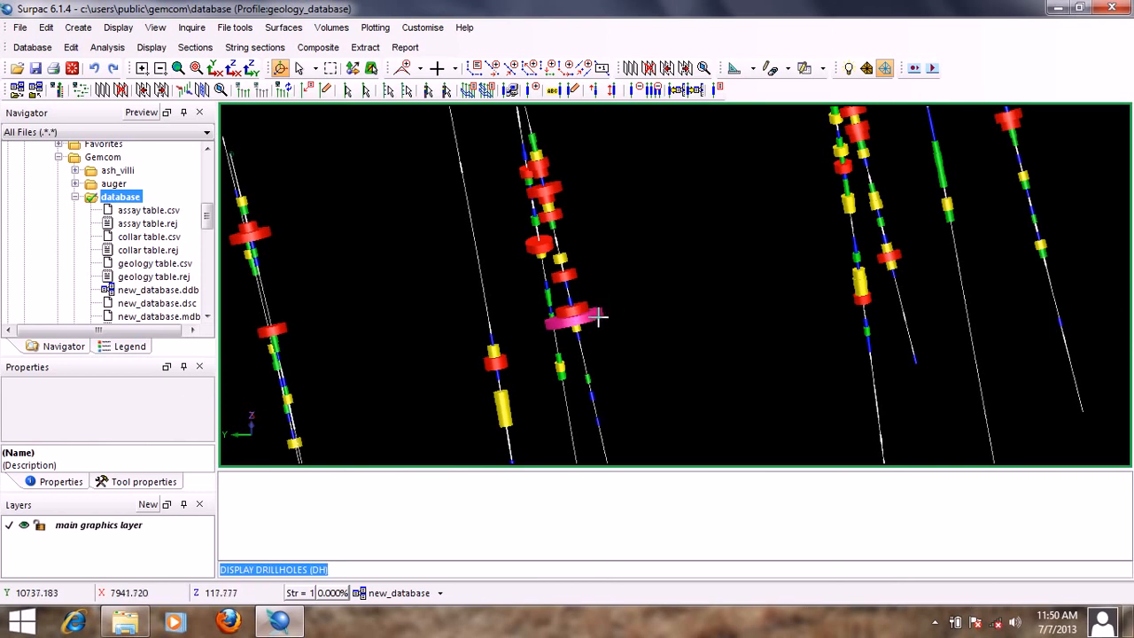
scroll(599, 315, "up", 4)
scroll(600, 315, "down", 4)
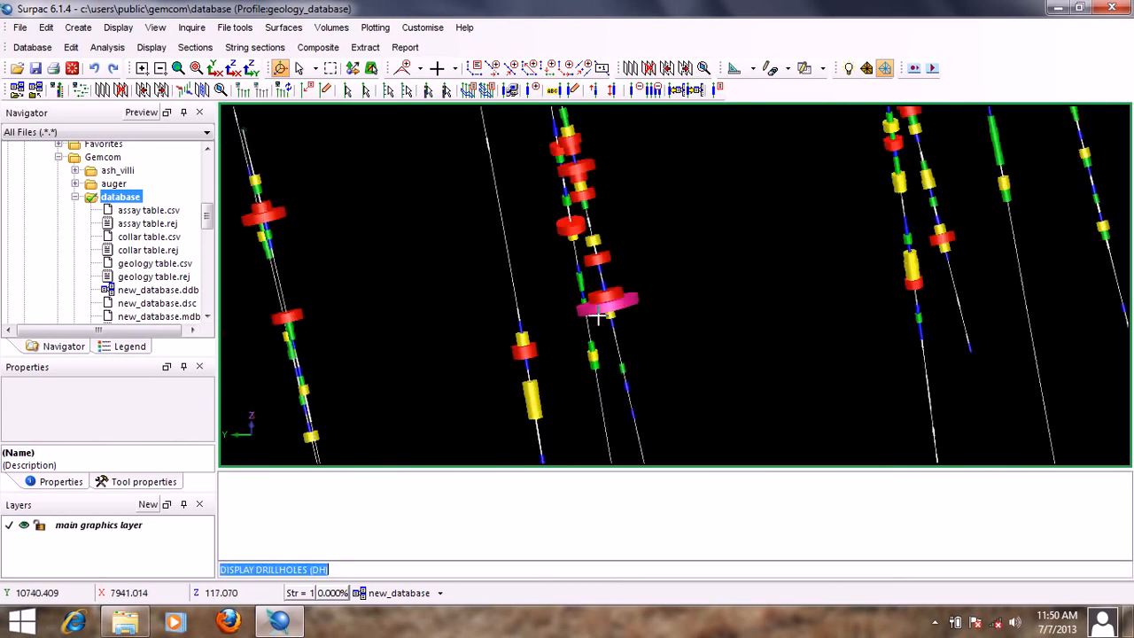
scroll(627, 241, "down", 2)
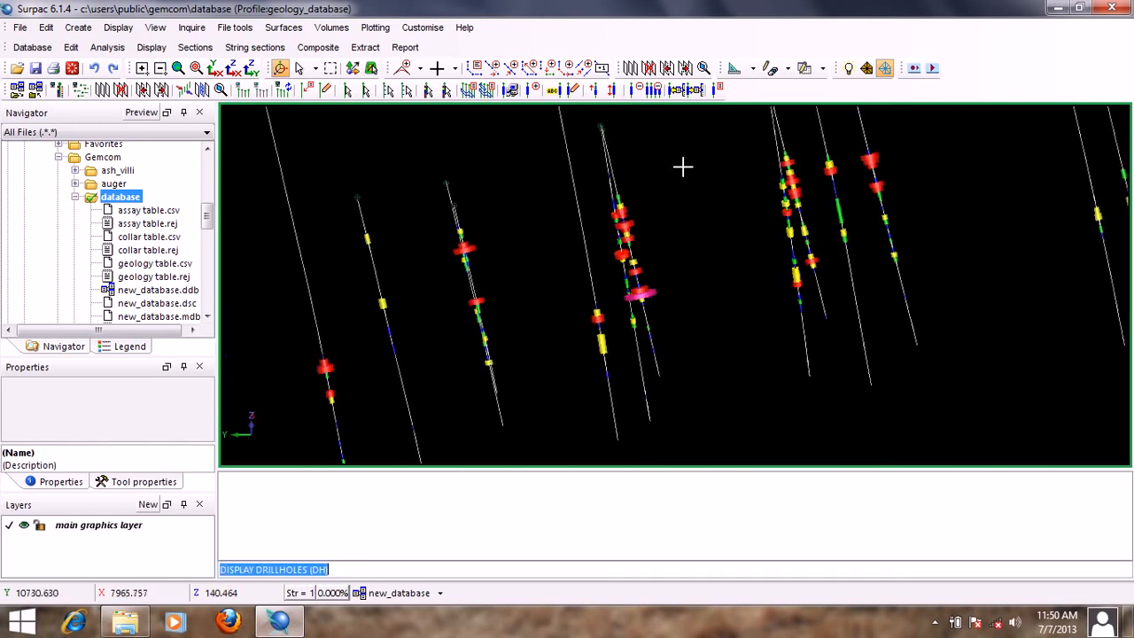
middle_click_drag(782, 220, 763, 235)
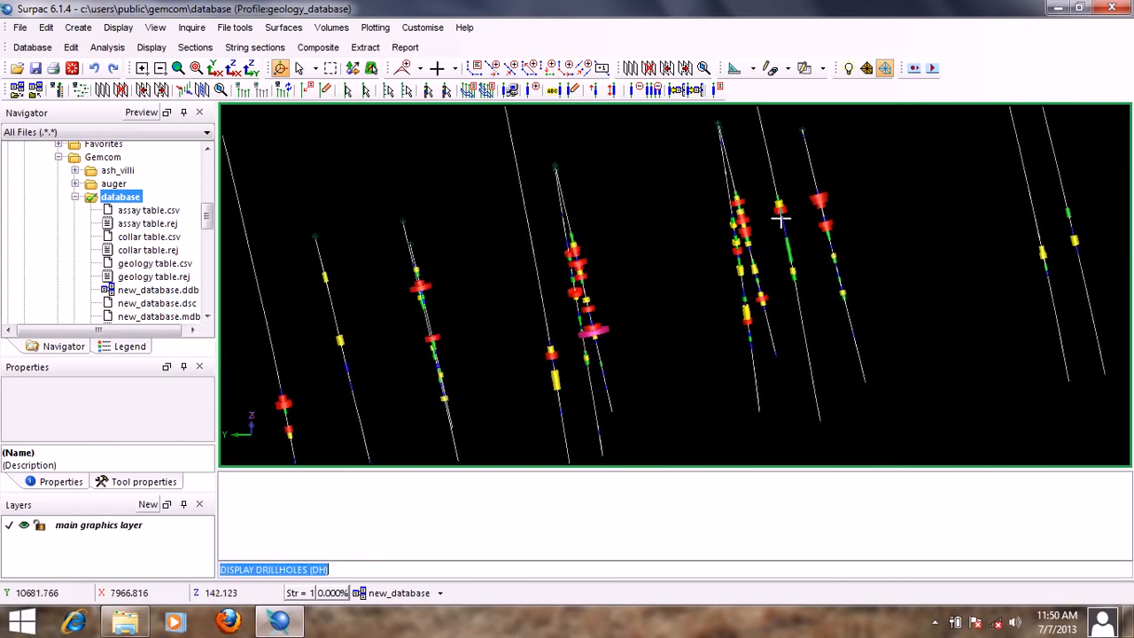
scroll(780, 220, "up", 2)
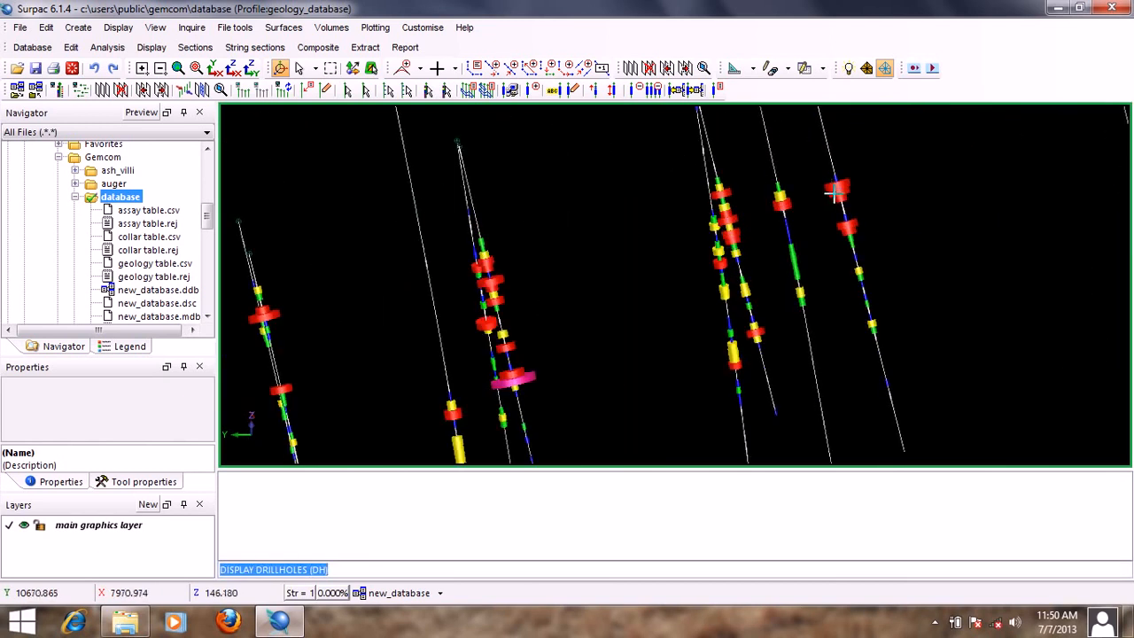
scroll(836, 192, "up", 2)
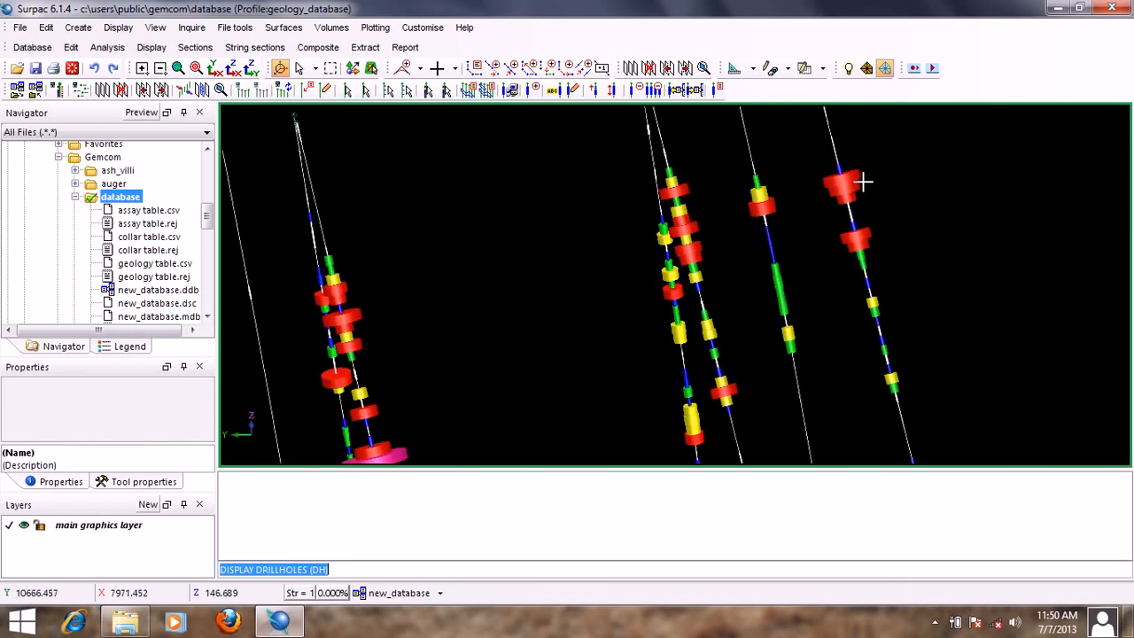
scroll(863, 182, "down", 3)
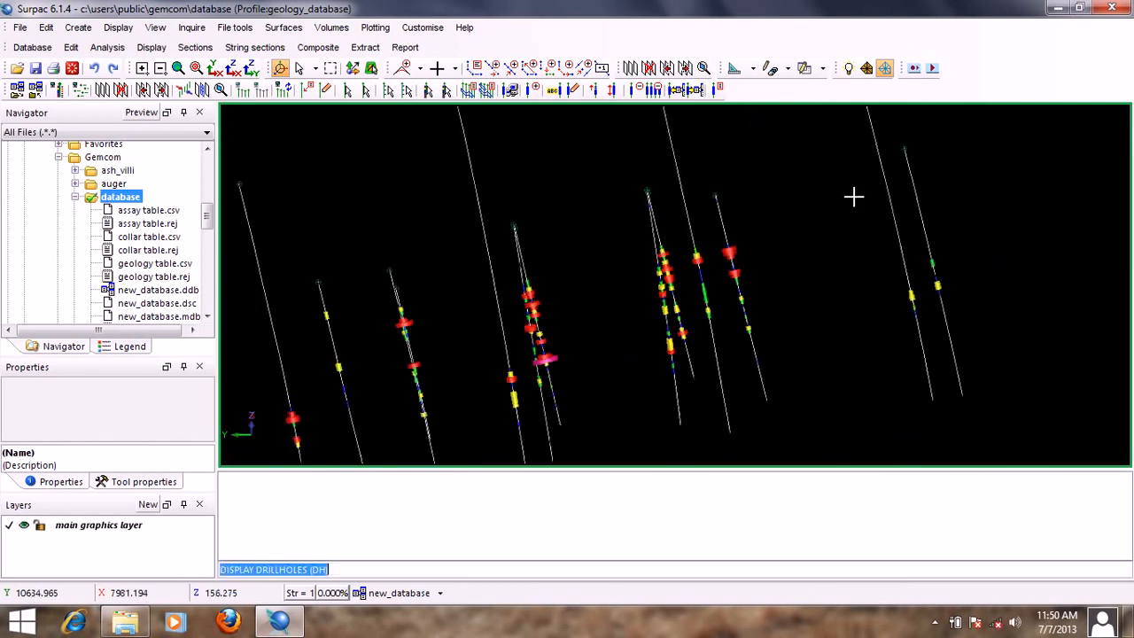
scroll(600, 296, "up", 5)
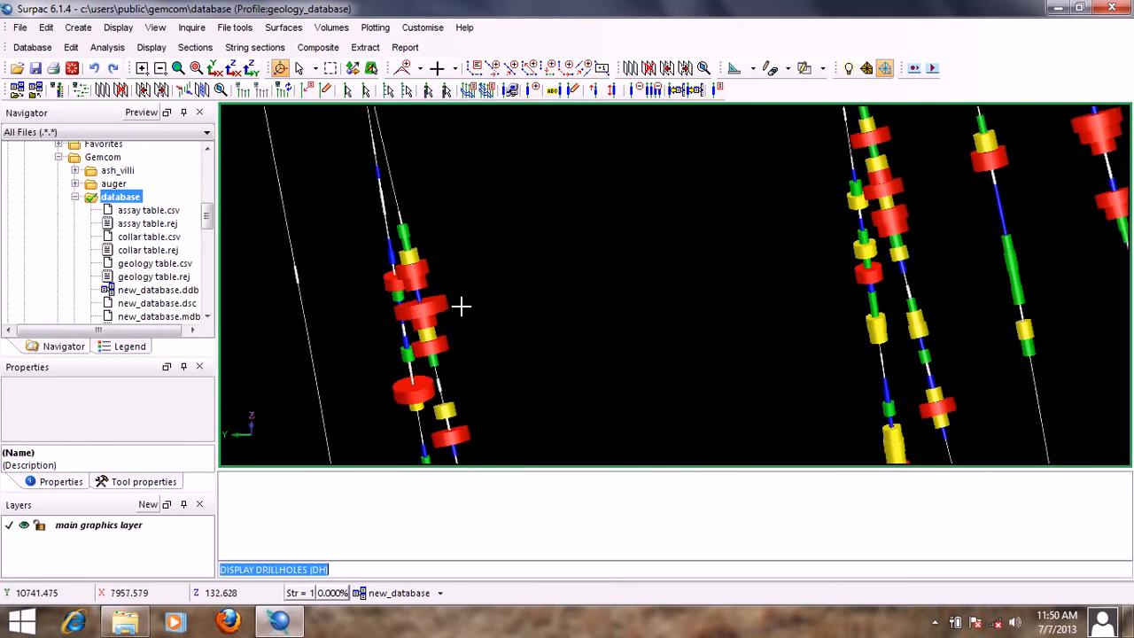
Set the trace cylinder style to fixed width and redraw the drillholes.
scroll(460, 307, "down", 3)
scroll(520, 301, "down", 3)
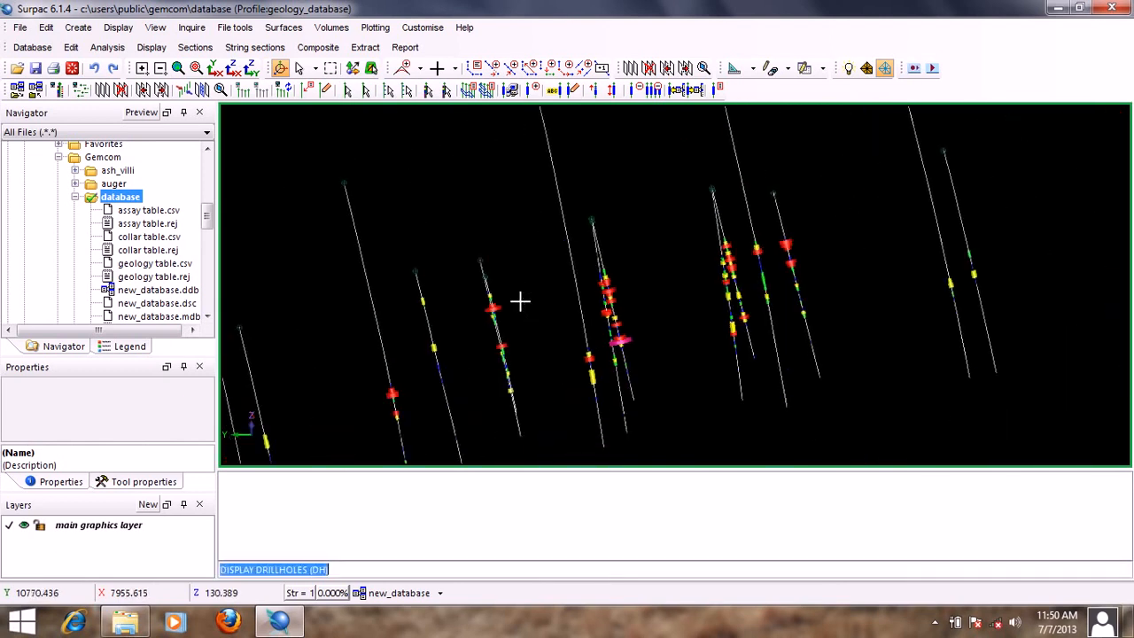
key("Return")
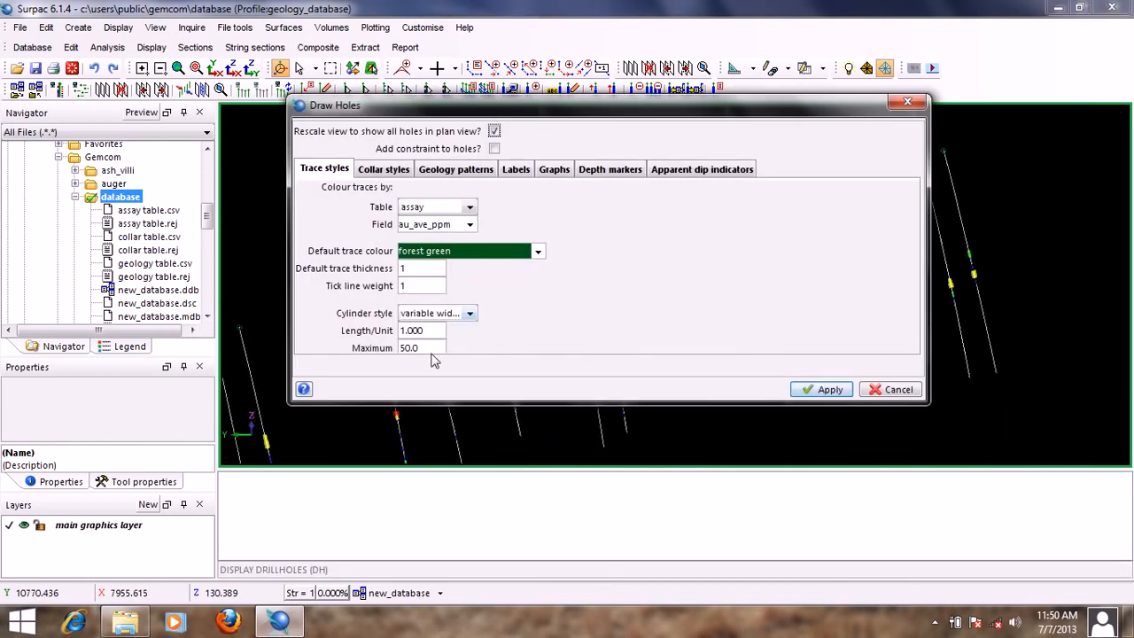
left_click(469, 312)
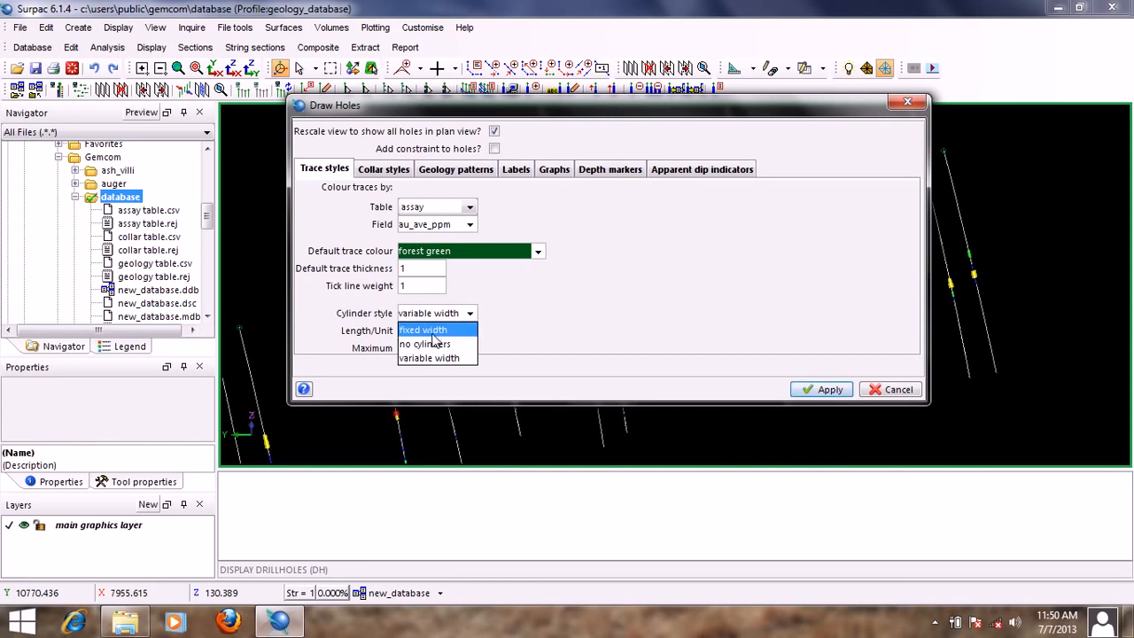
left_click(464, 333)
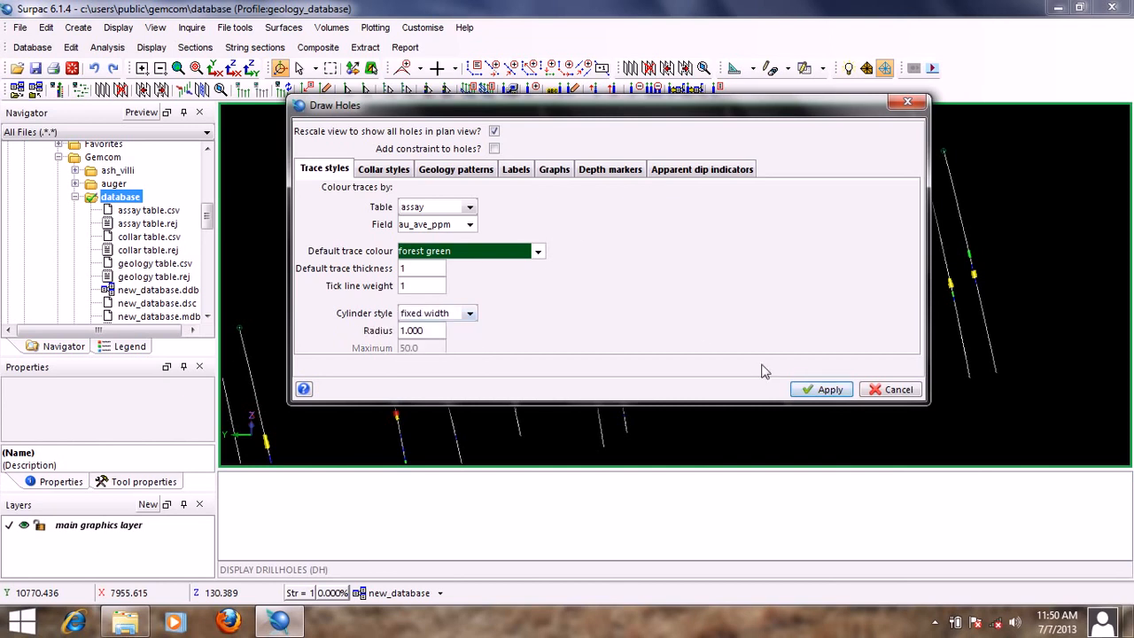
left_click(820, 390)
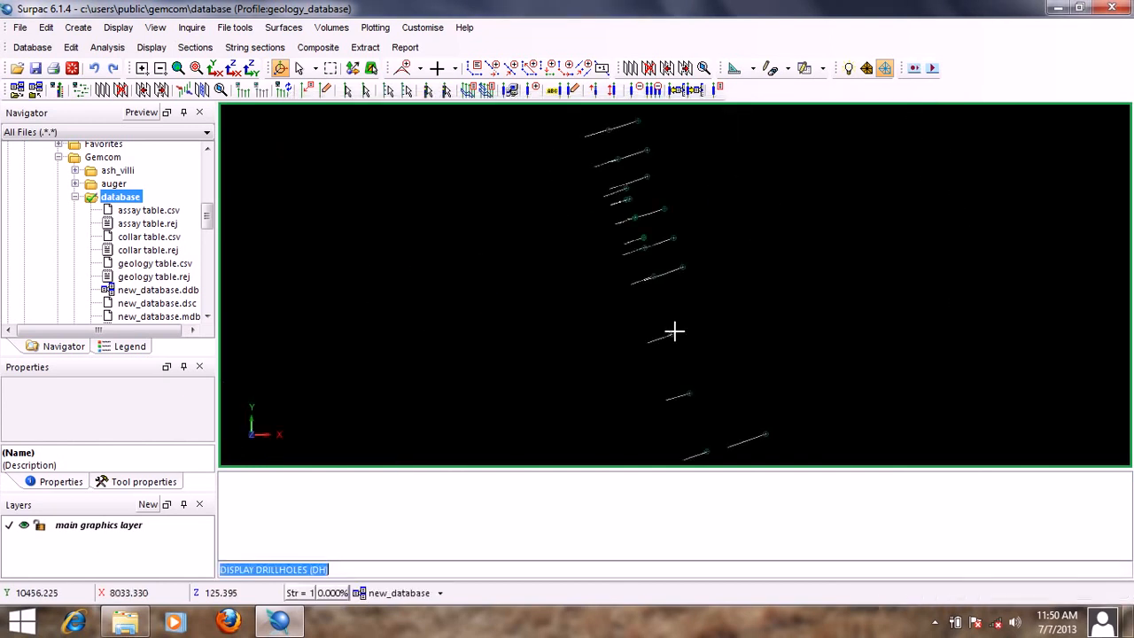
Examine the fixed-width au_ave_ppm cylinders along the drillholes from several 3D angles, overall and up close.
scroll(669, 298, "up", 10)
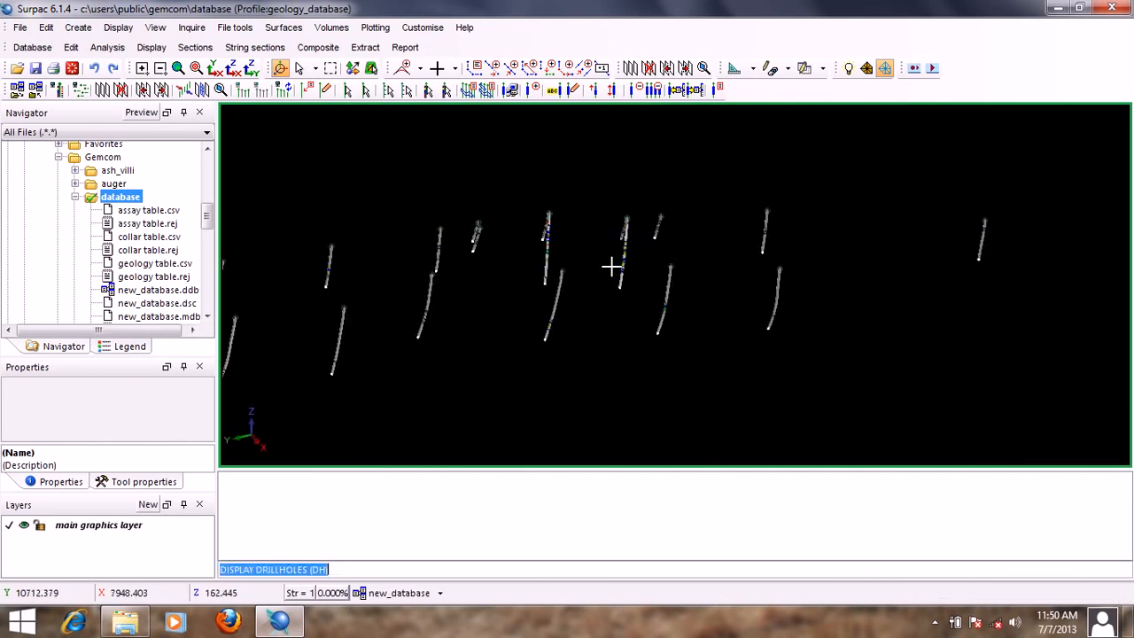
scroll(620, 251, "up", 5)
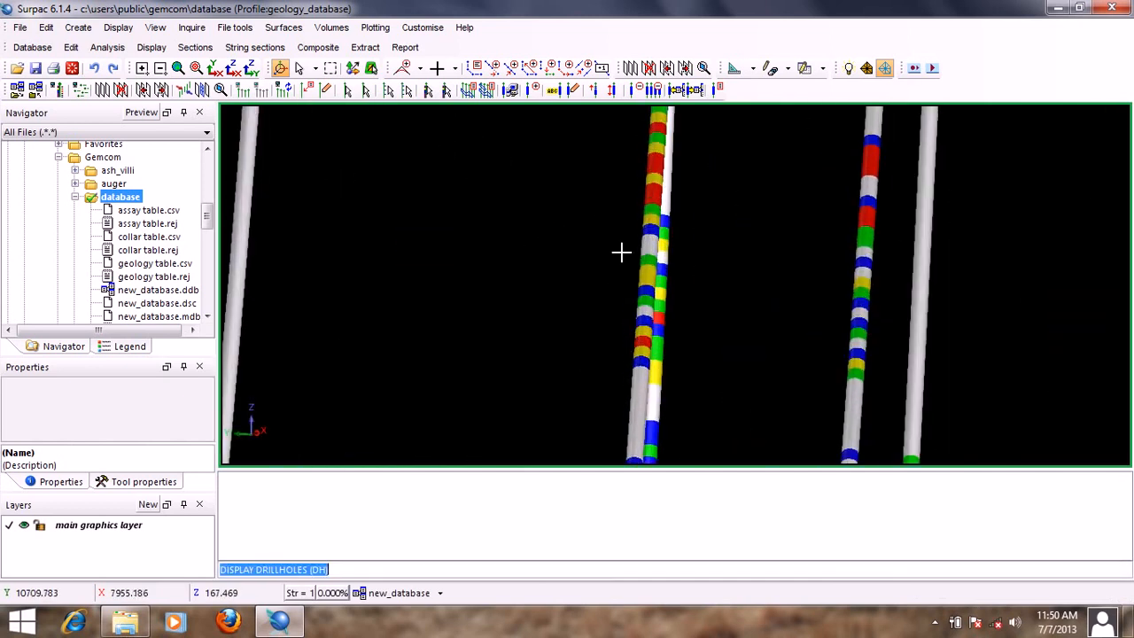
left_click_drag(445, 247, 511, 251)
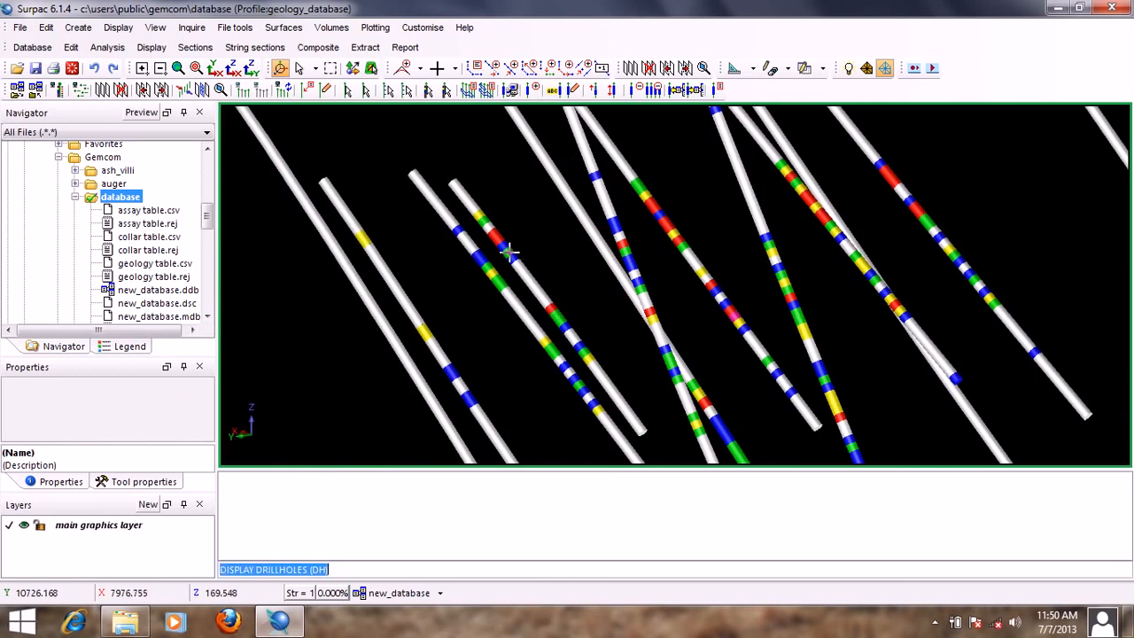
scroll(510, 251, "up", 1)
scroll(510, 252, "down", 2)
scroll(510, 252, "down", 5)
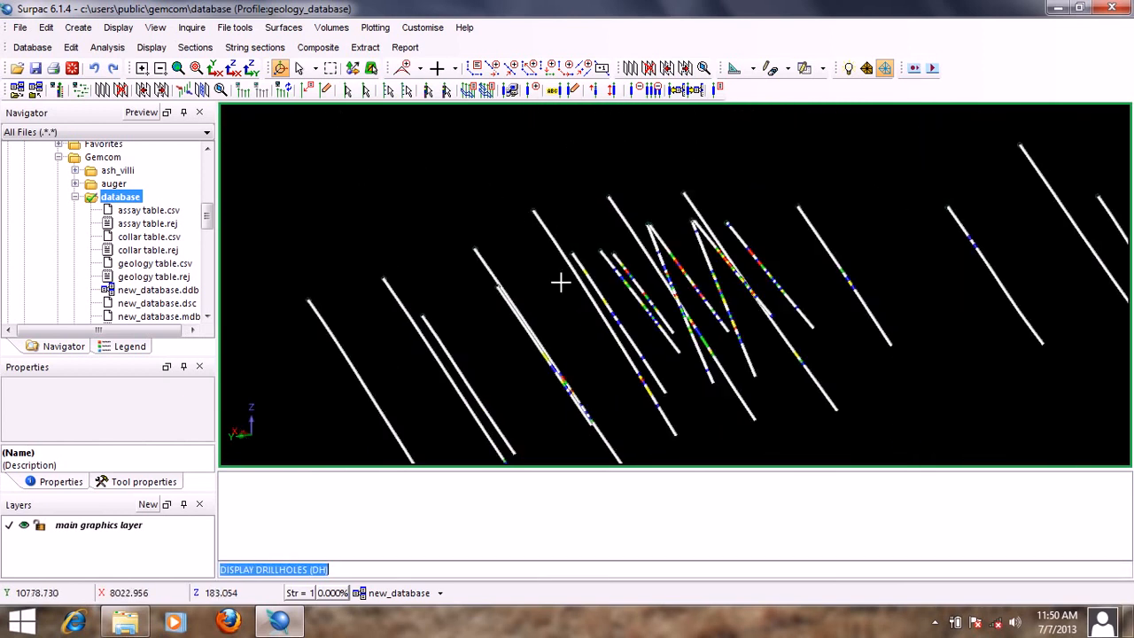
left_click_drag(562, 281, 636, 281)
scroll(637, 281, "up", 5)
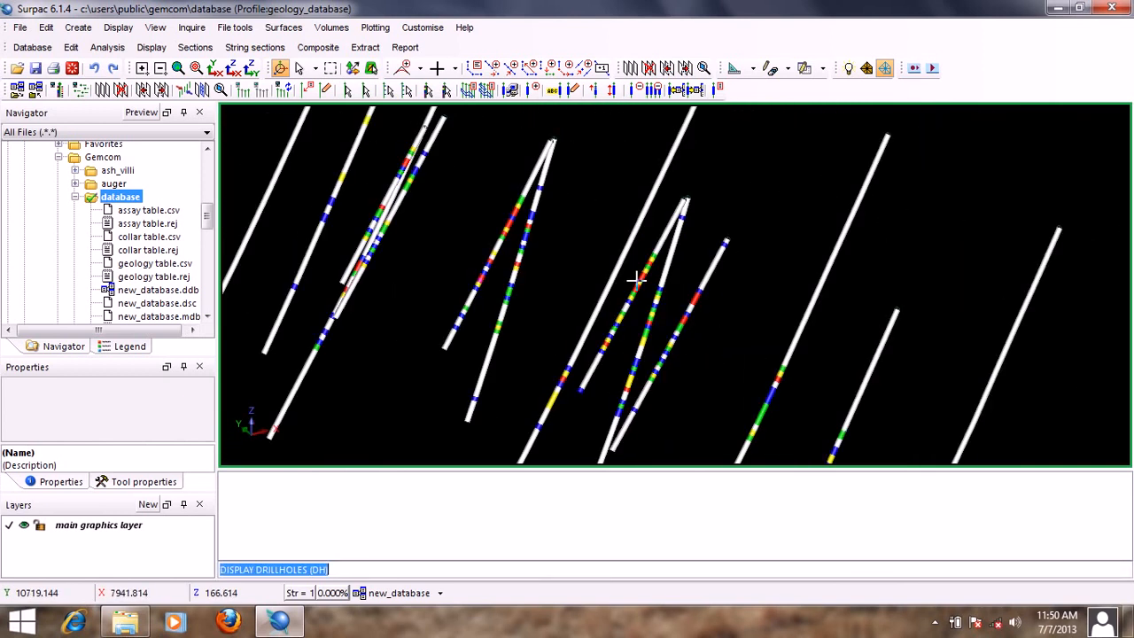
scroll(636, 281, "down", 6)
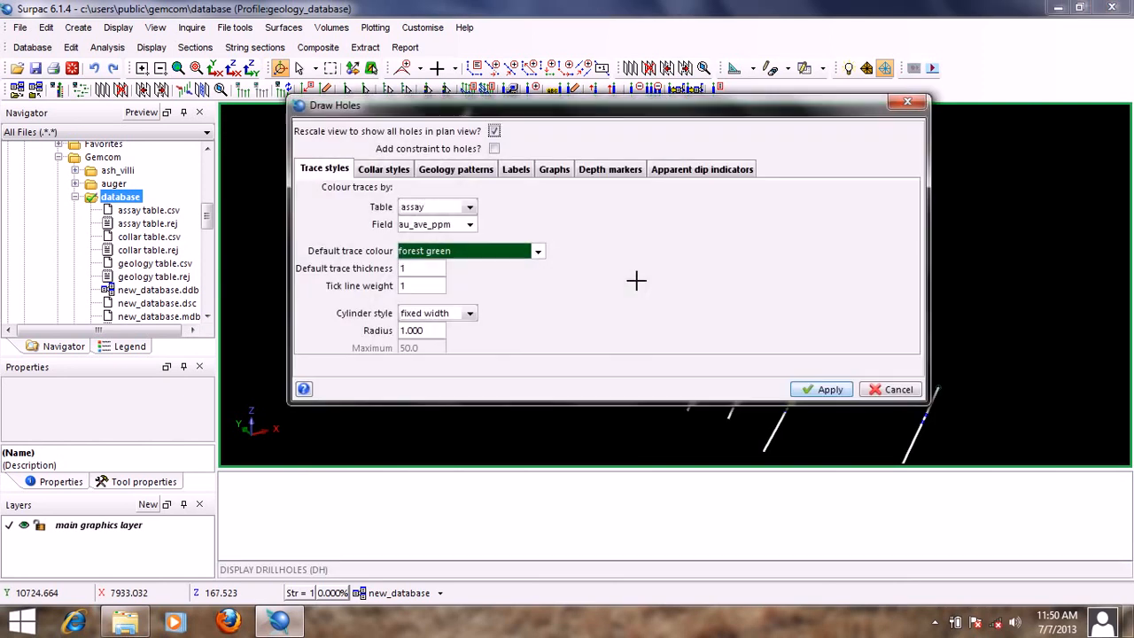
In the drillhole display settings, set the trace cylinder style to no cylinders.
left_click(471, 314)
left_click(467, 344)
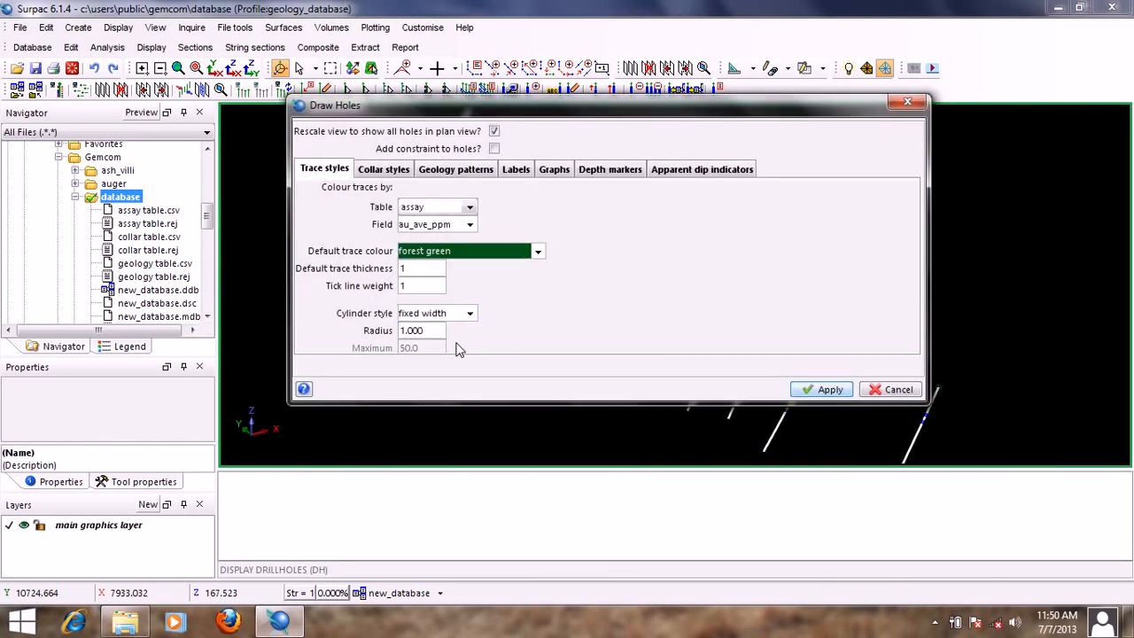
left_click_drag(620, 109, 640, 132)
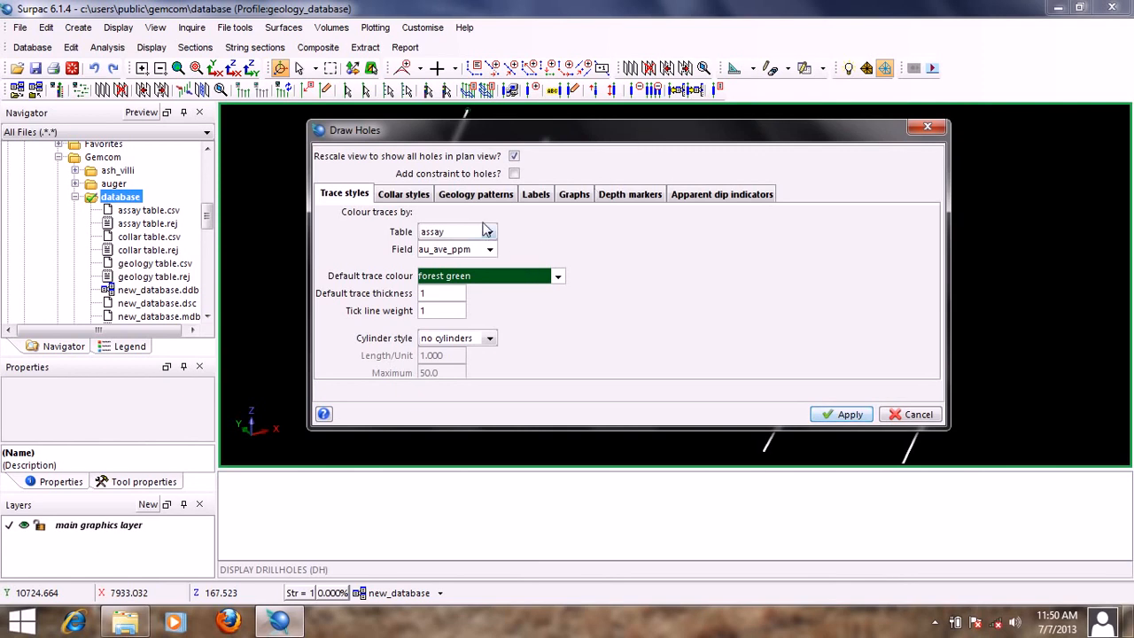
In the collar styles, choose the O symbol as collar marker and set the collar marker size to 1.
left_click(406, 195)
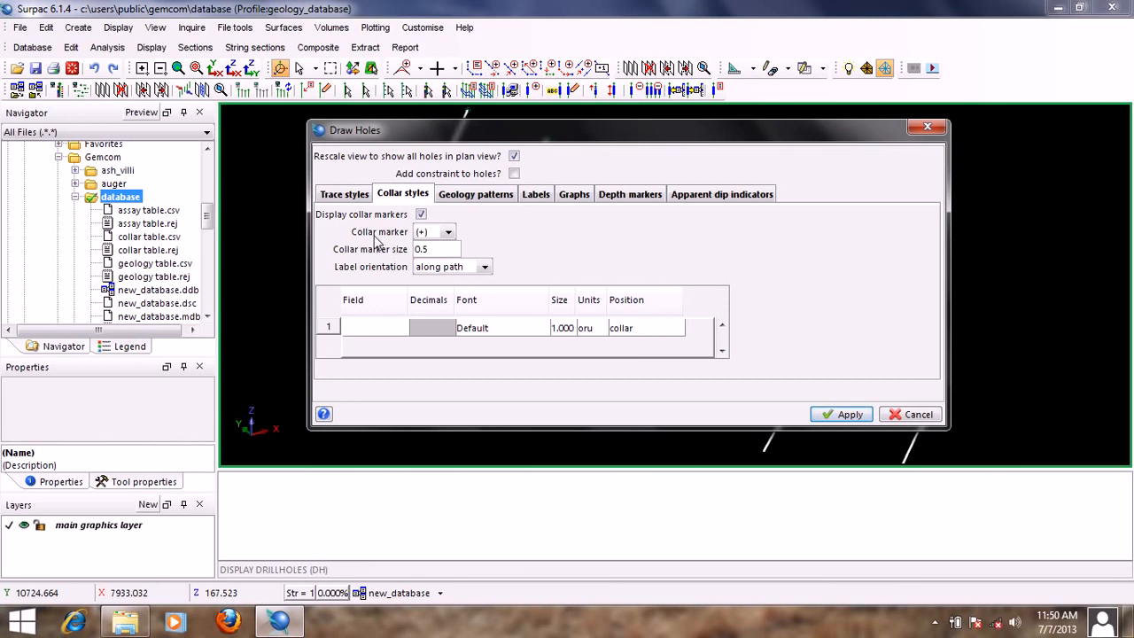
left_click(449, 234)
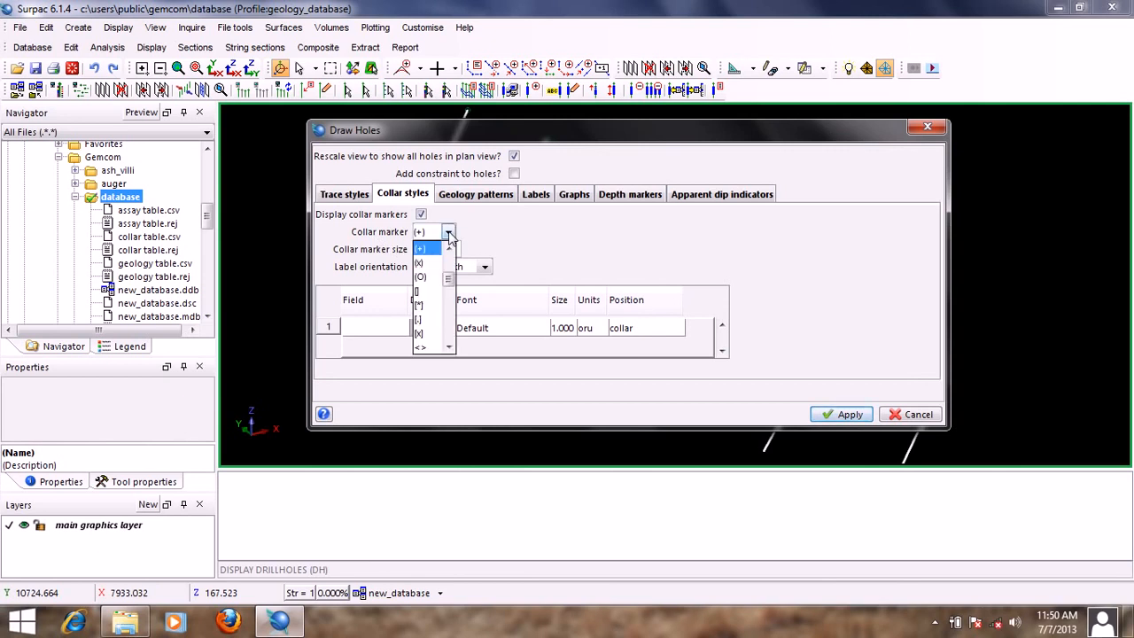
left_click_drag(450, 288, 450, 276)
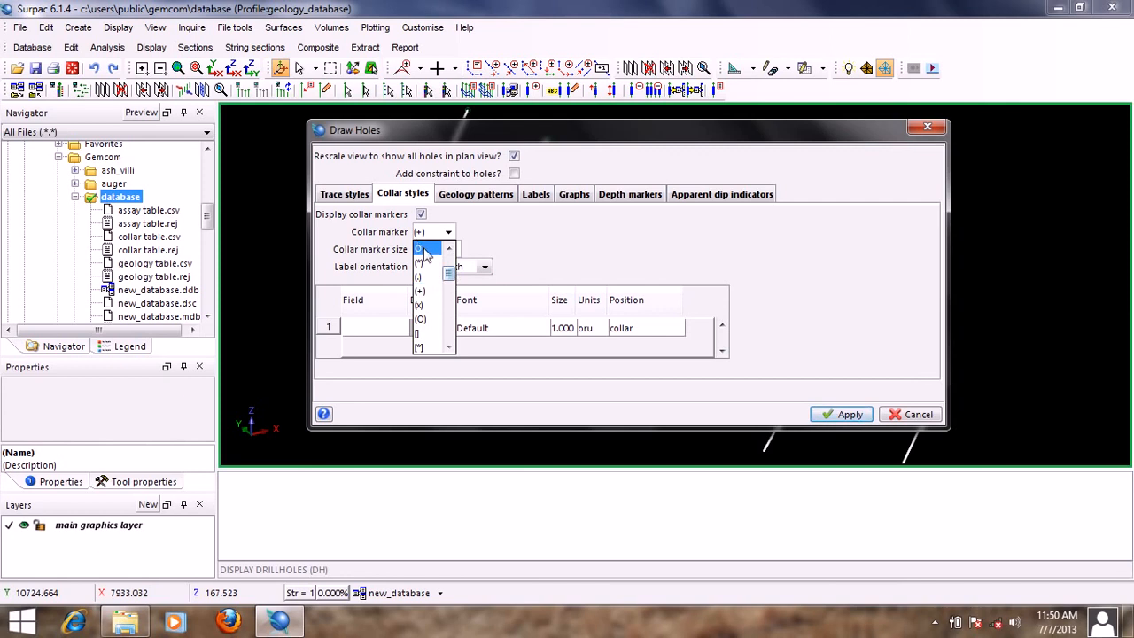
left_click(426, 250)
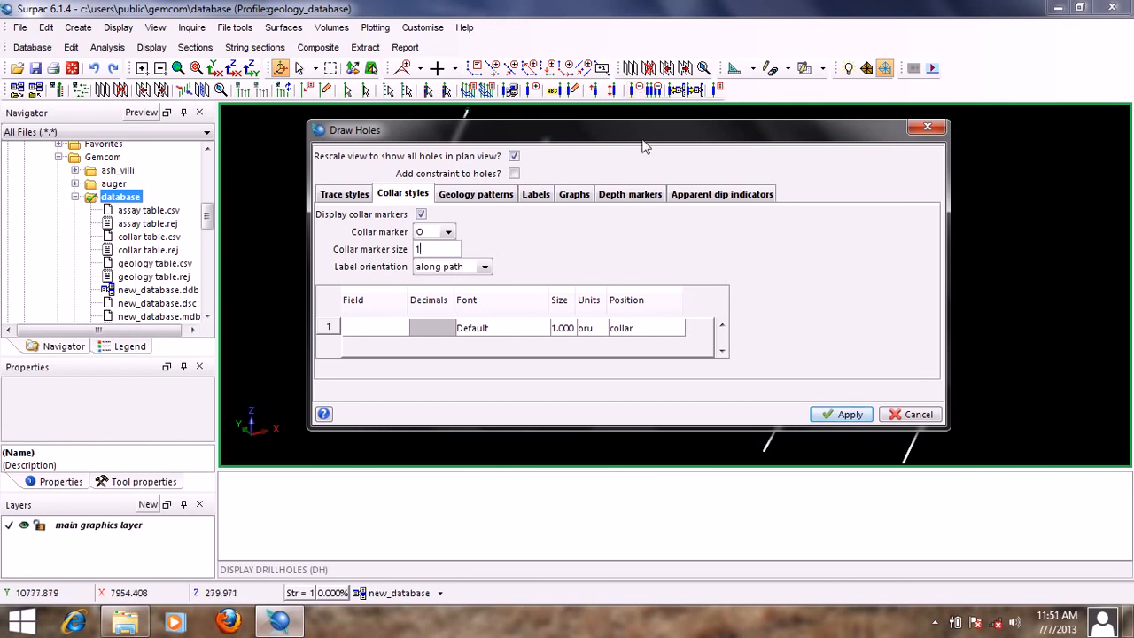
left_click_drag(632, 136, 648, 144)
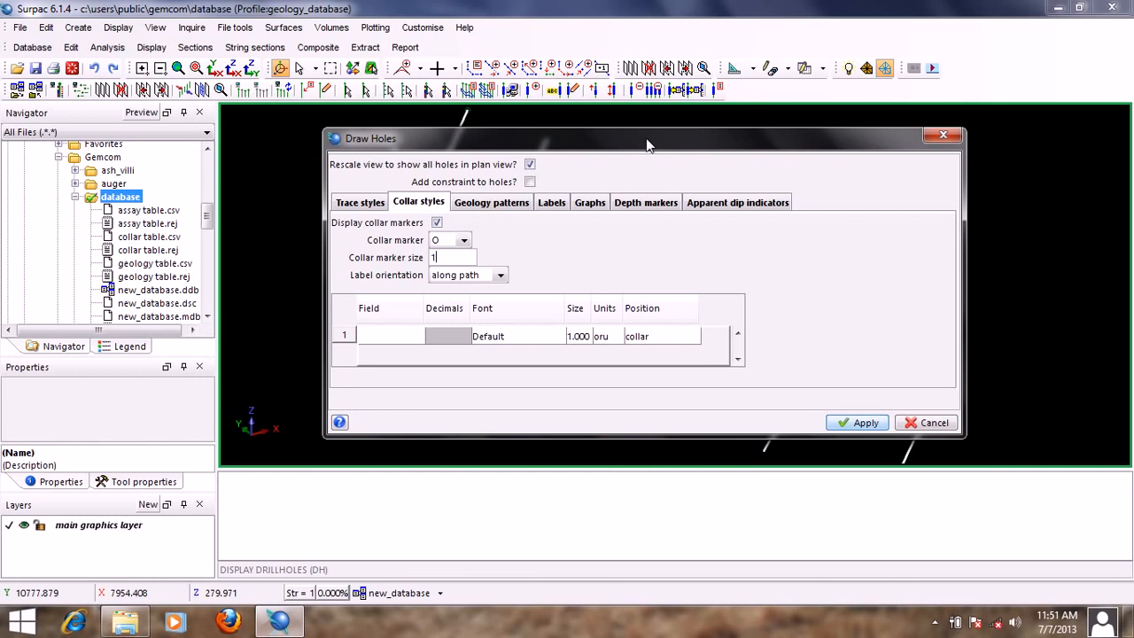
Orient the collar labels along path and choose hole_id as the first label field, positioned at the collar.
left_click(500, 277)
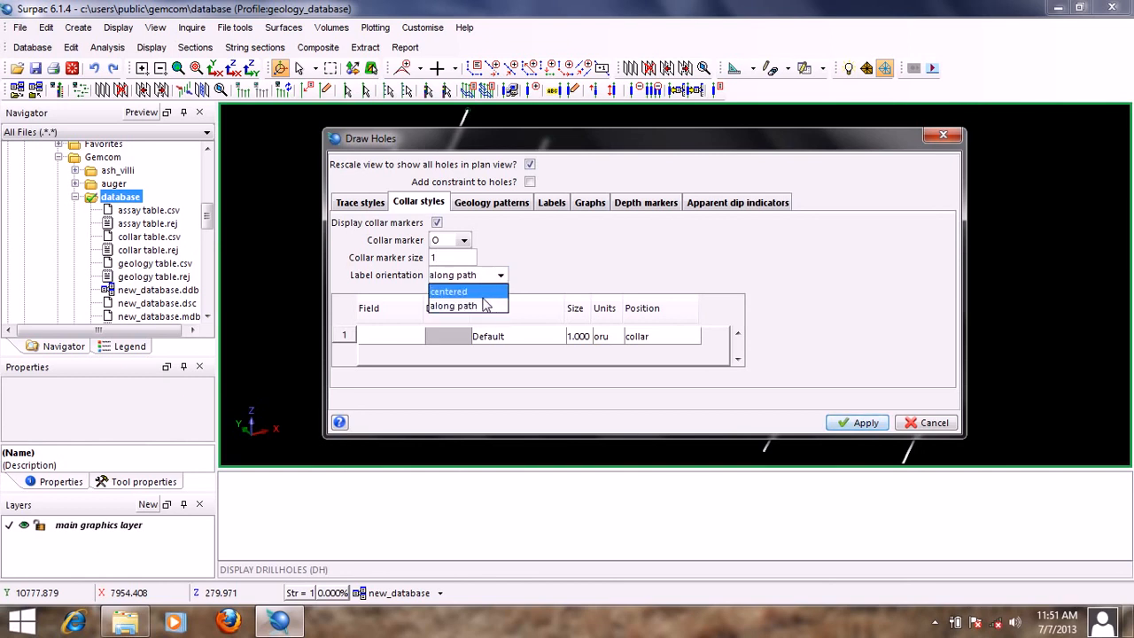
left_click(485, 305)
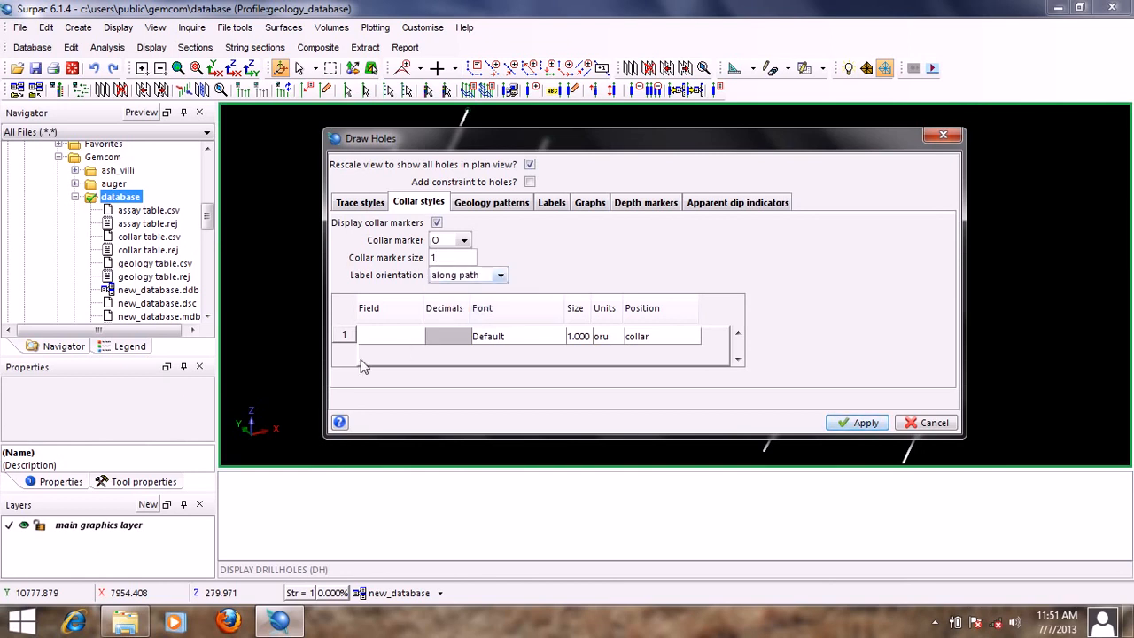
left_click(393, 337)
left_click(403, 373)
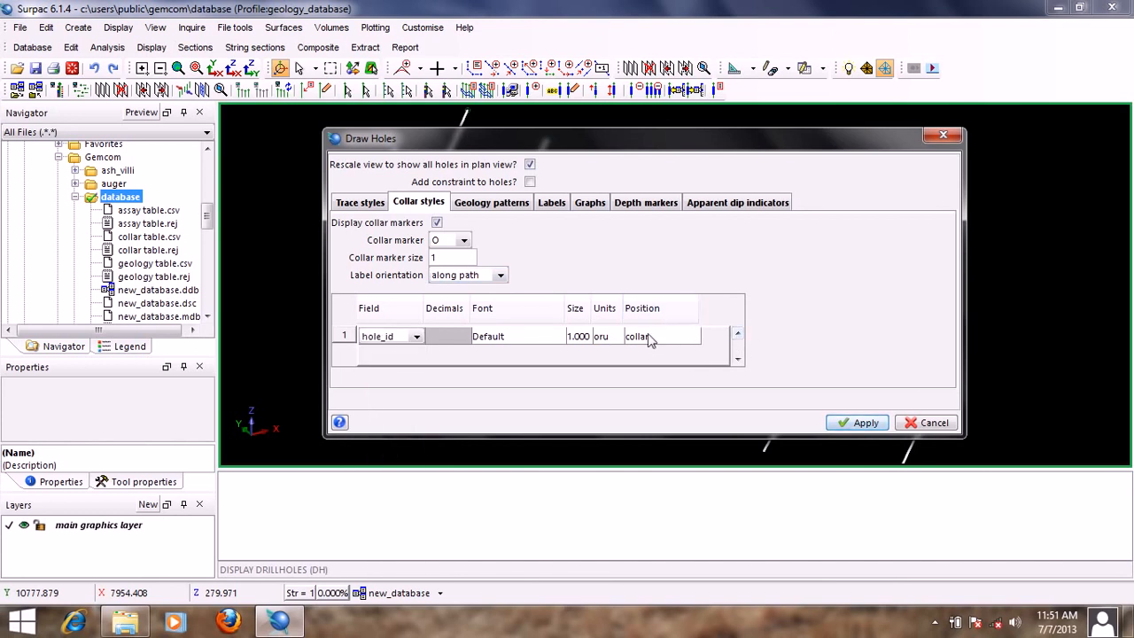
Add a second label row for max_depth positioned at eoh, and redraw the drillholes.
right_click(343, 344)
left_click(374, 366)
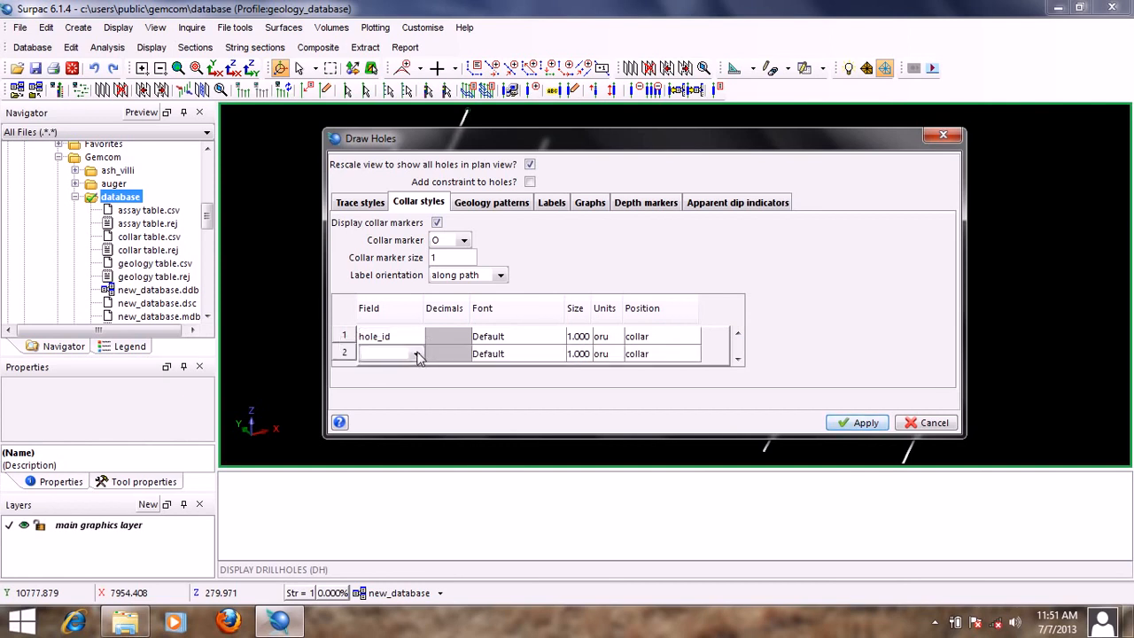
left_click(418, 355)
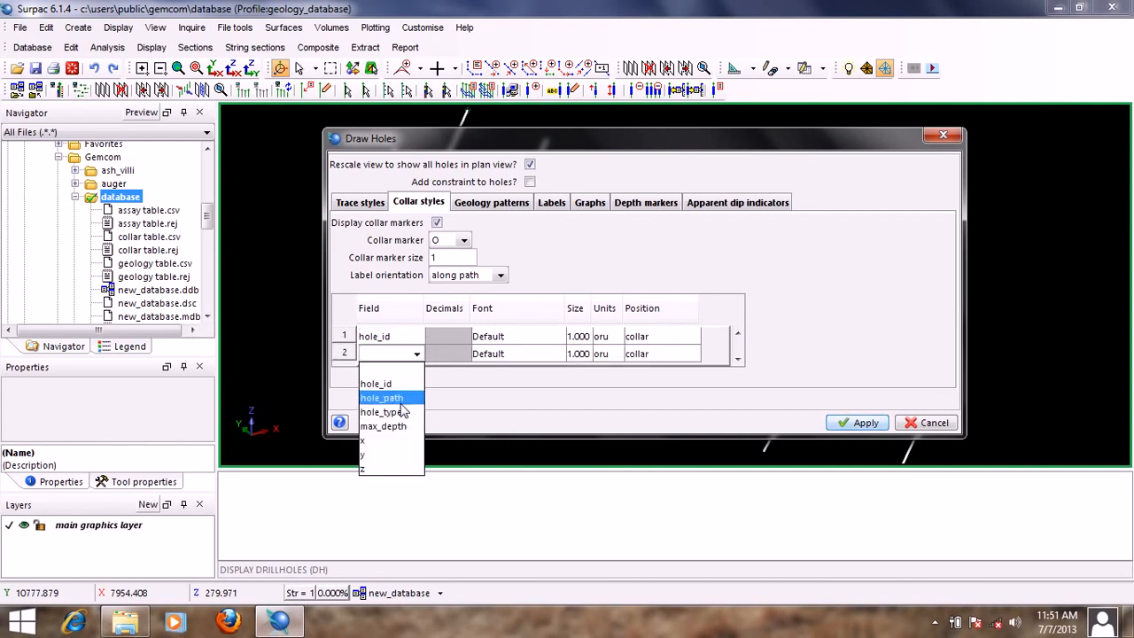
left_click(403, 426)
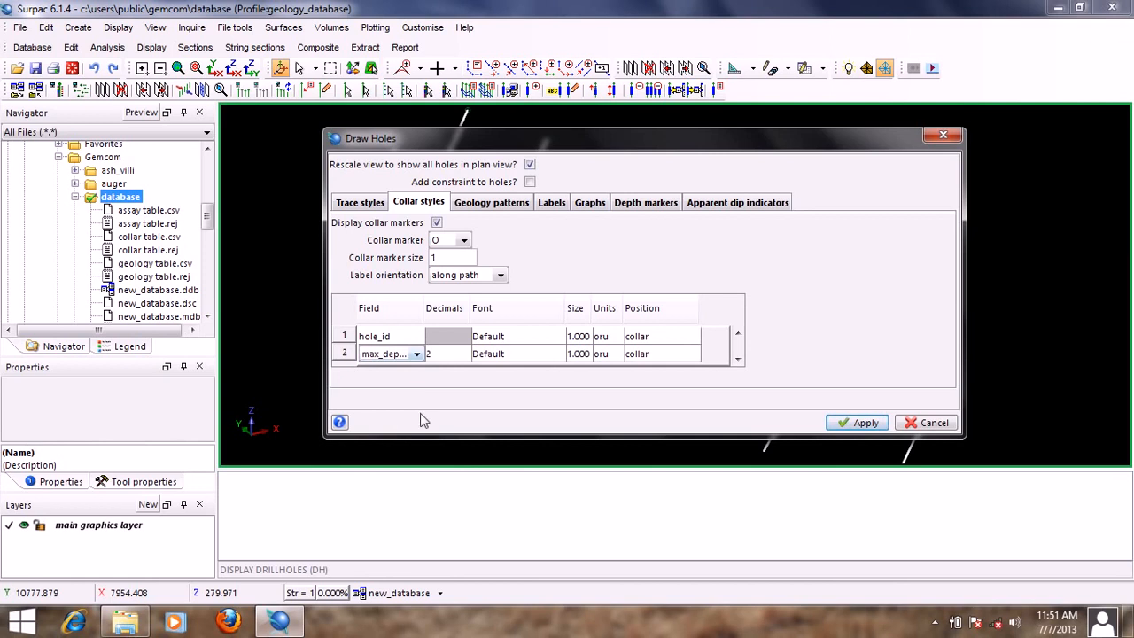
left_click(664, 355)
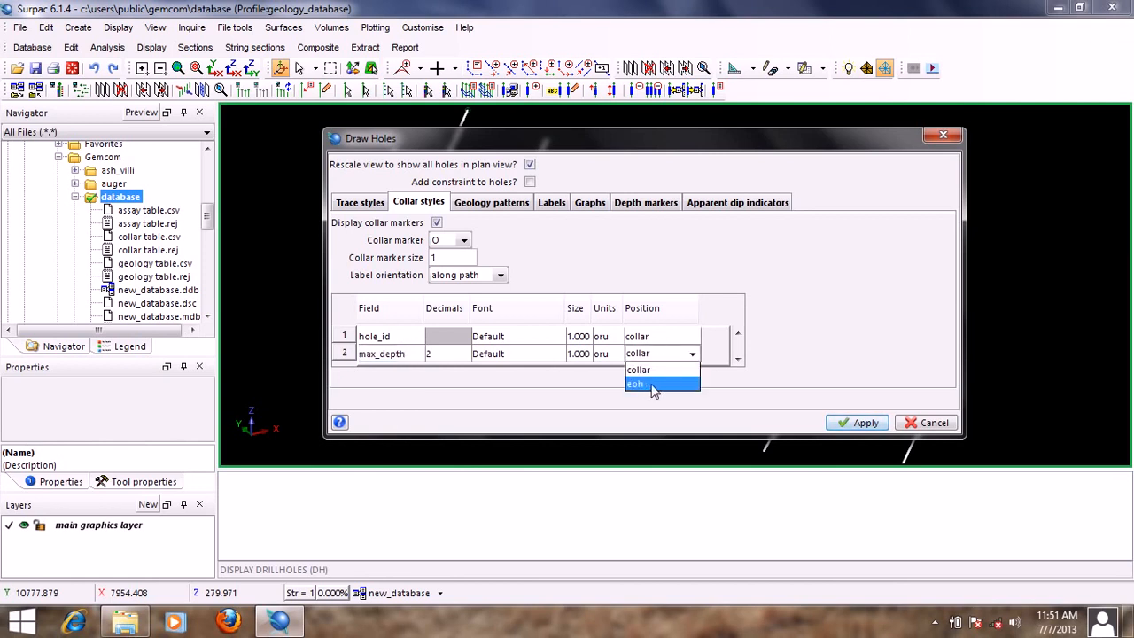
left_click(656, 385)
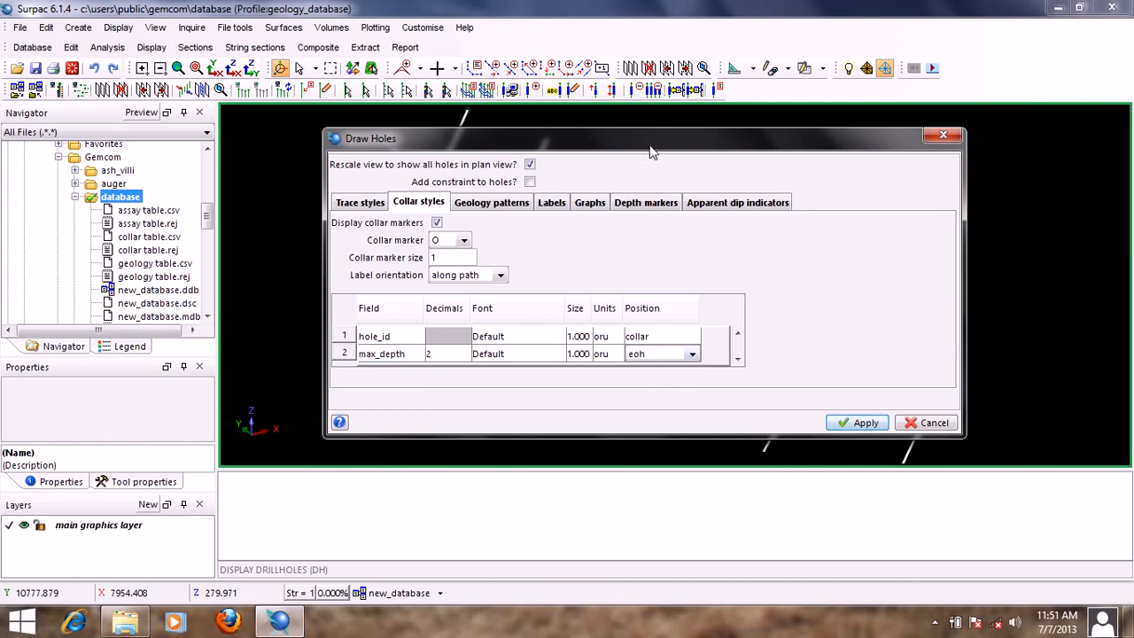
left_click_drag(652, 145, 661, 139)
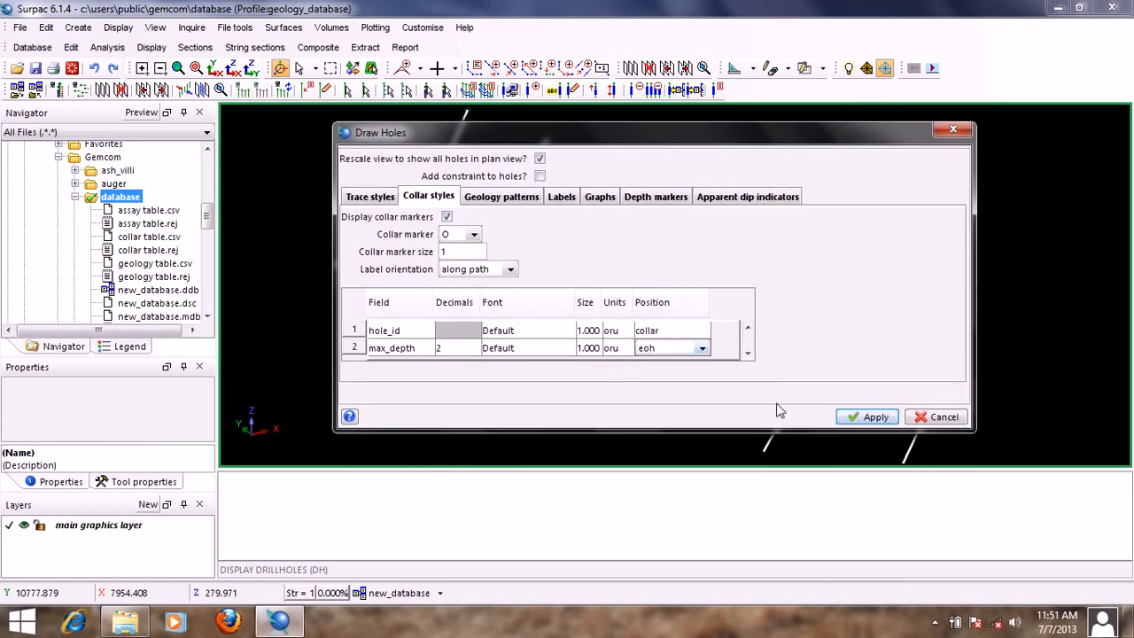
left_click(867, 416)
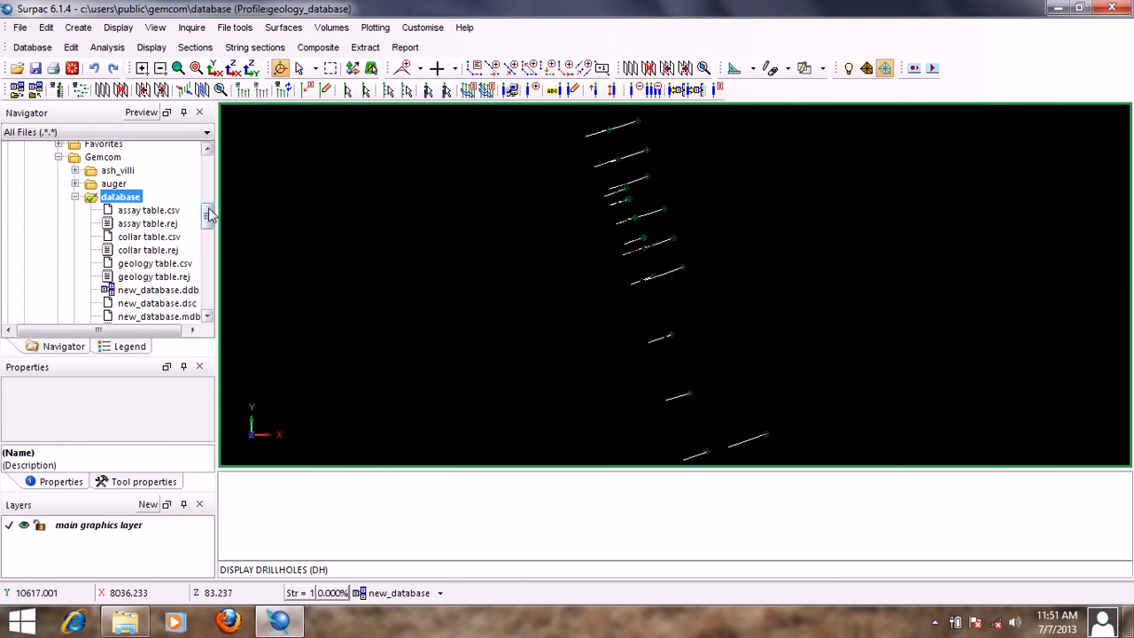
Examine the hole_id labels at the collars and the max_depth labels at the hole ends in a 3D side view.
scroll(207, 216, "down", 2)
scroll(207, 215, "up", 2)
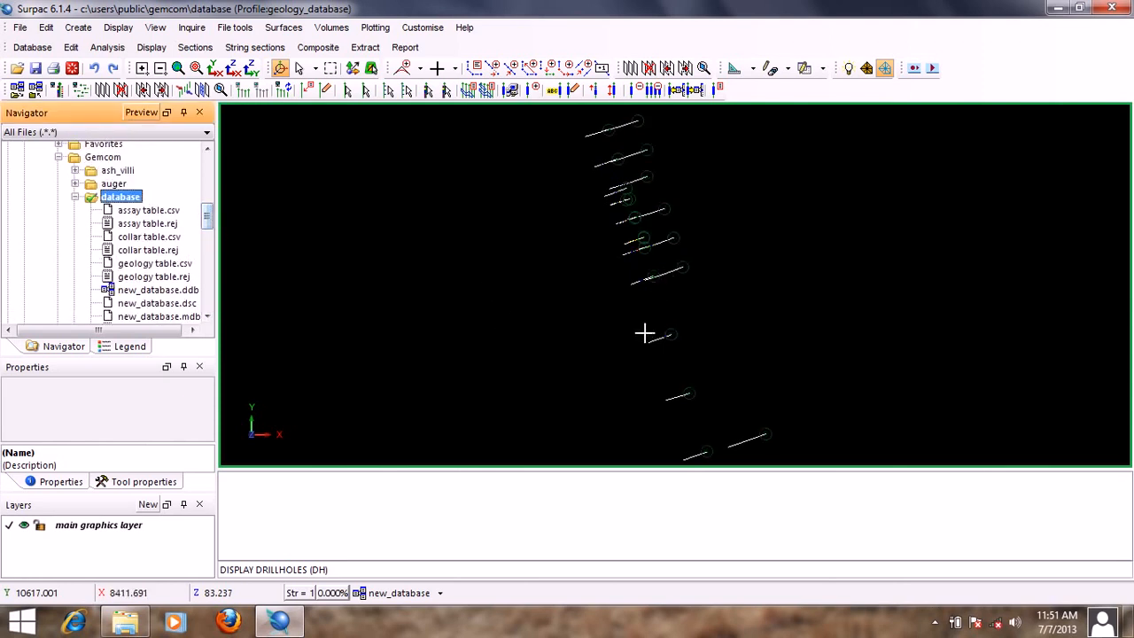
left_click_drag(626, 313, 690, 295)
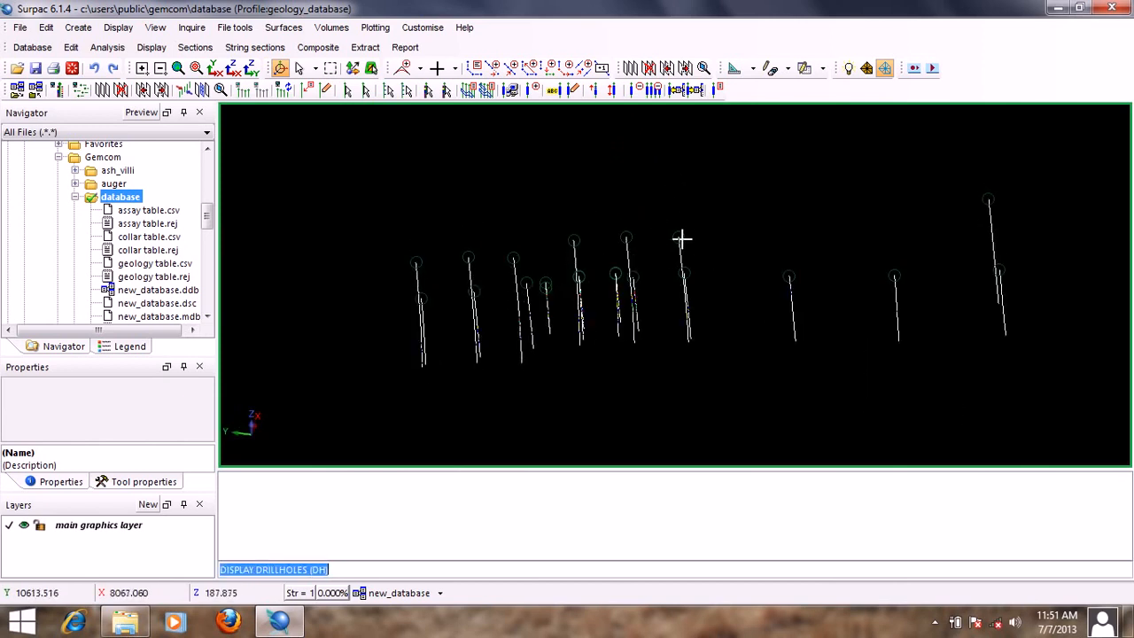
scroll(688, 245, "up", 5)
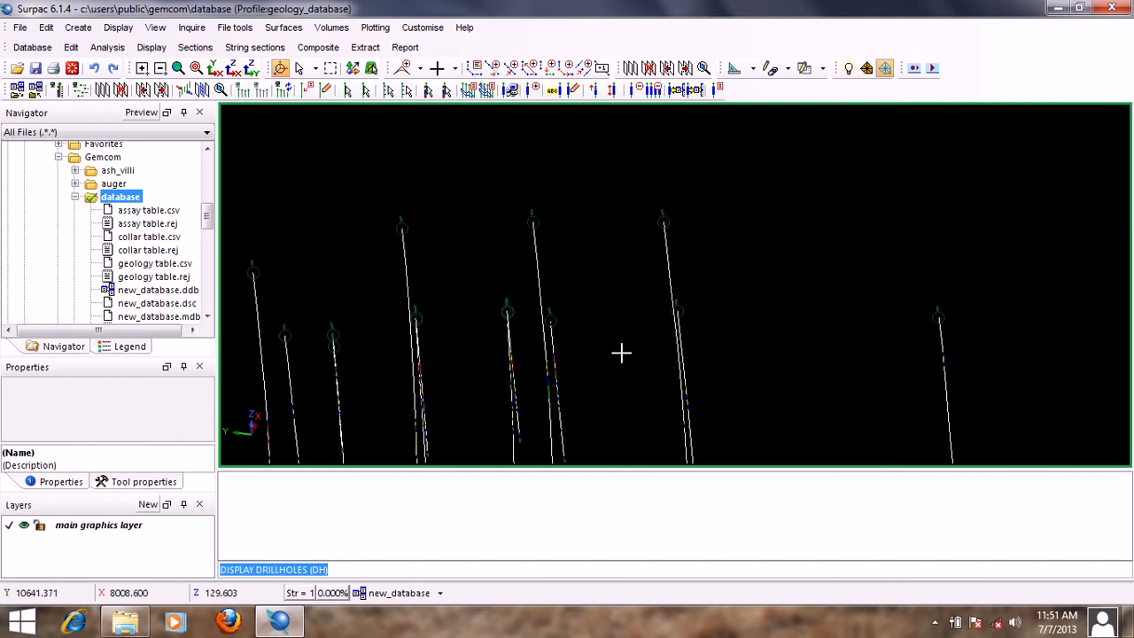
middle_click_drag(623, 351, 719, 319)
scroll(700, 323, "up", 6)
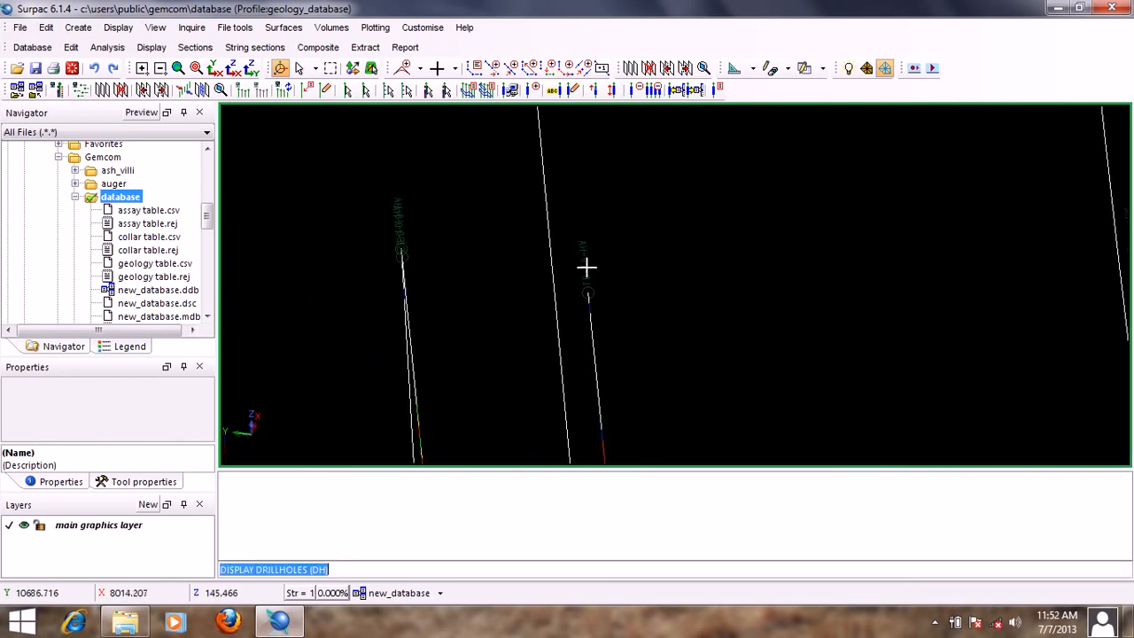
scroll(590, 249, "up", 3)
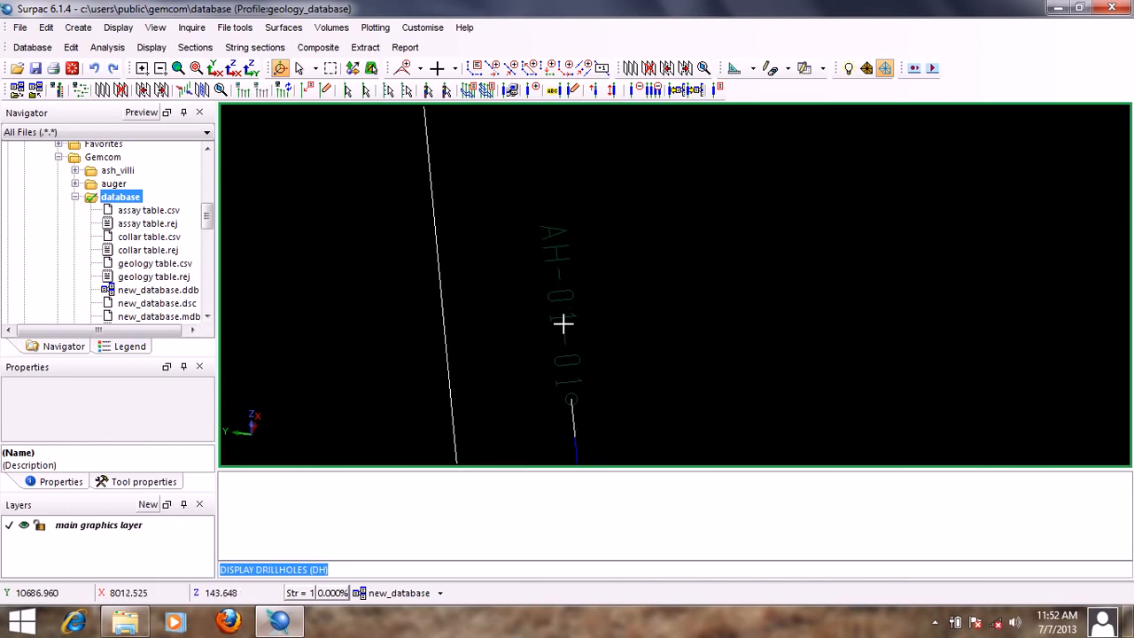
scroll(546, 214, "down", 5)
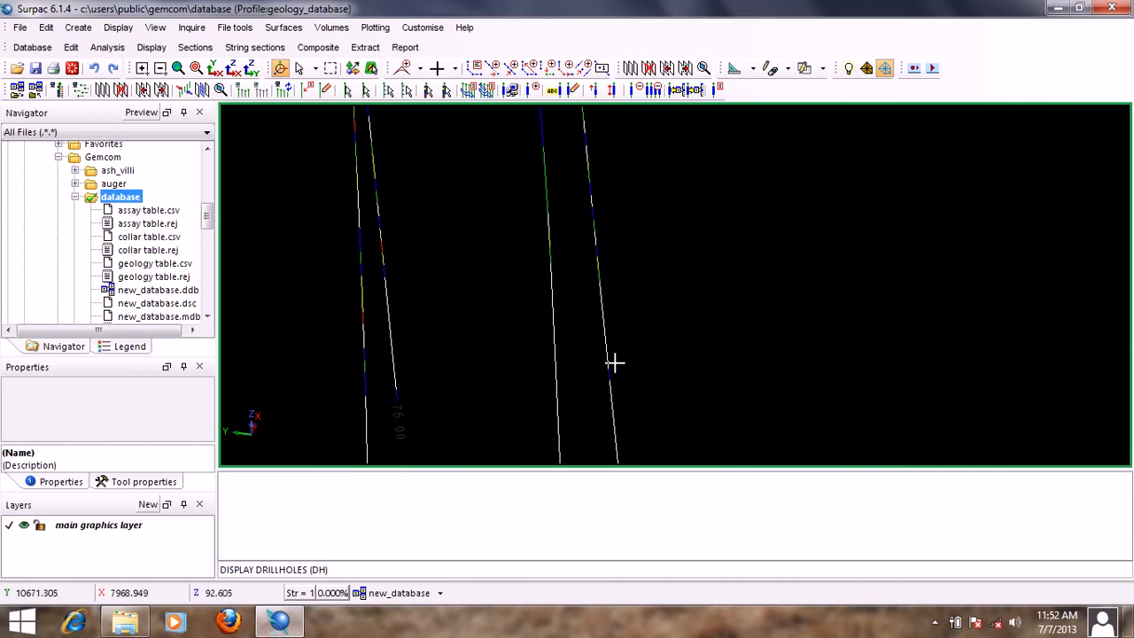
middle_click_drag(611, 374, 645, 174)
scroll(654, 273, "up", 2)
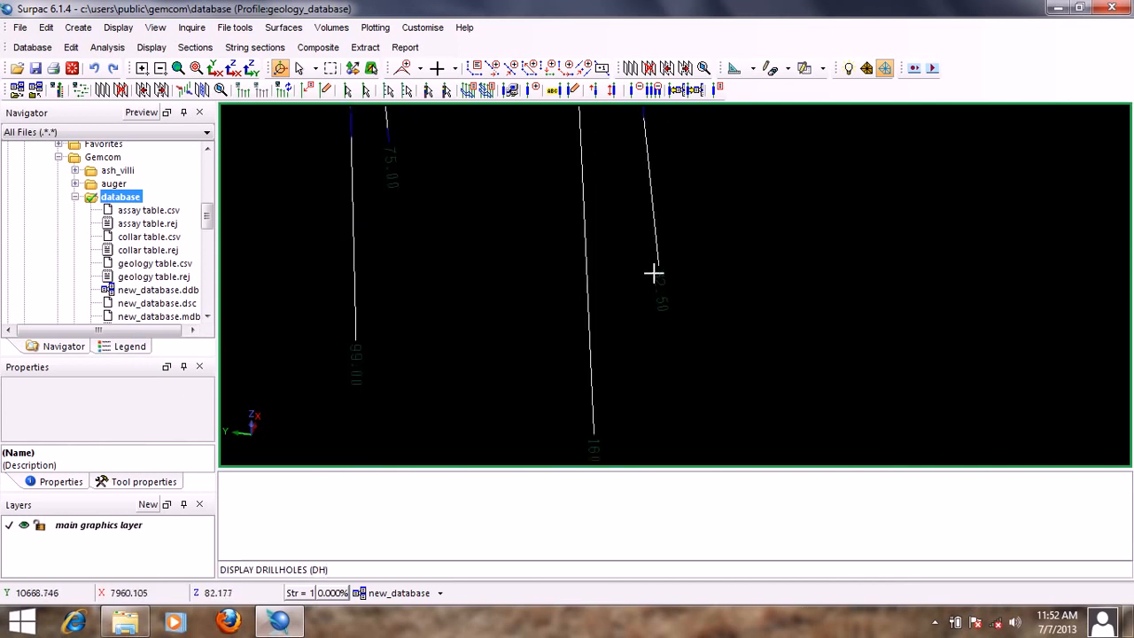
Reopen the drillhole display settings and change the collar marker to (x) with a marker size of 0.5.
scroll(659, 280, "down", 2)
scroll(659, 279, "down", 2)
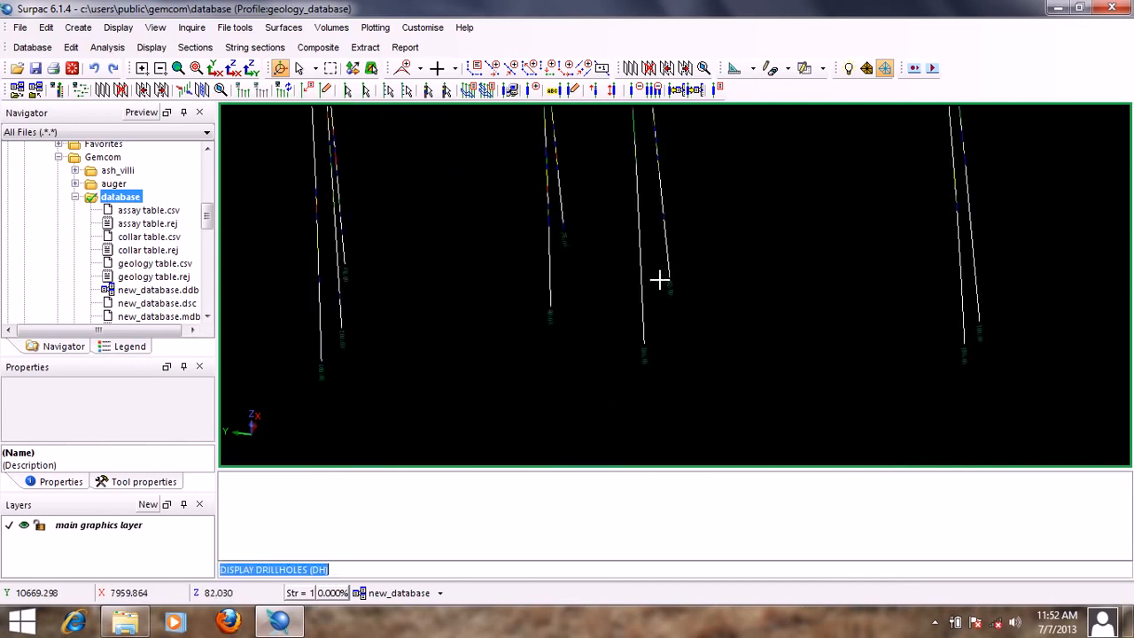
middle_click_drag(671, 165, 723, 350)
key("Return")
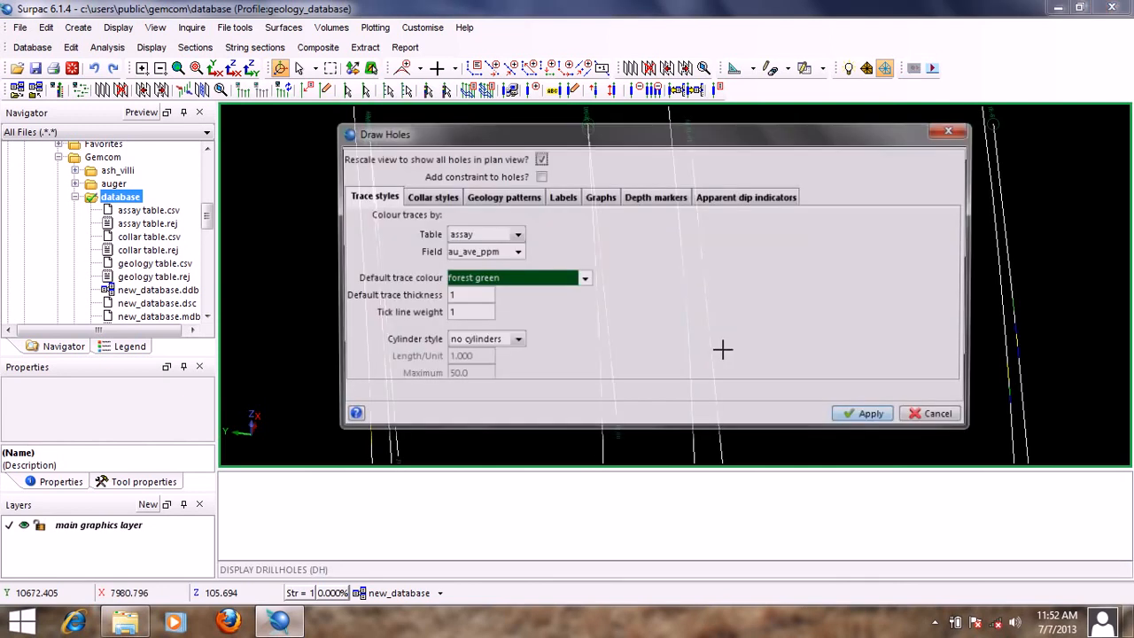
left_click(431, 196)
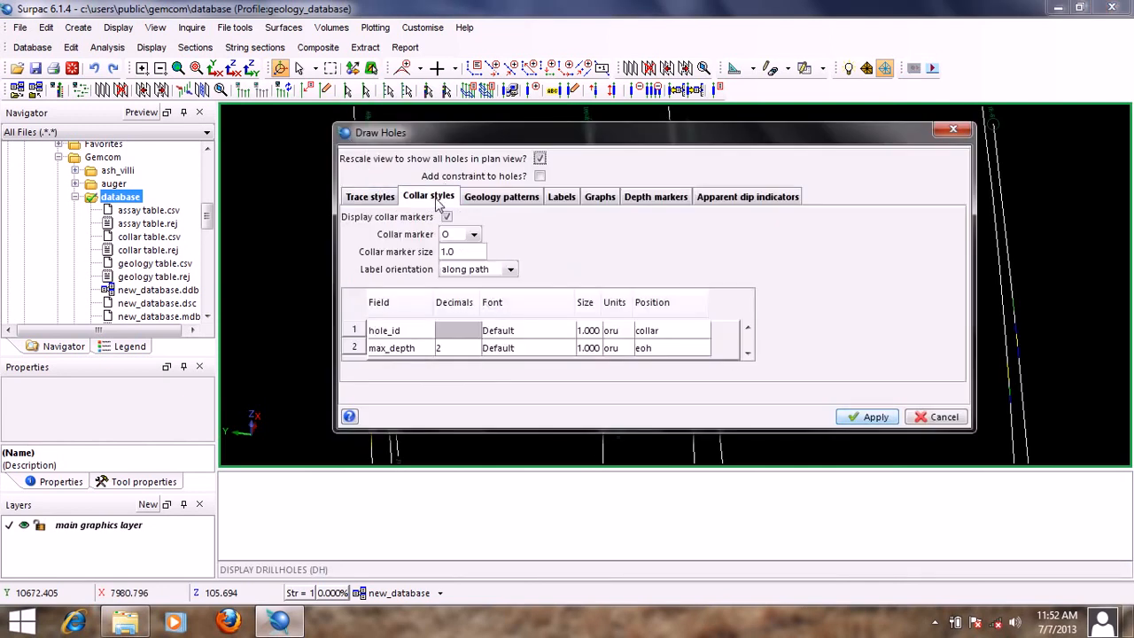
left_click(474, 235)
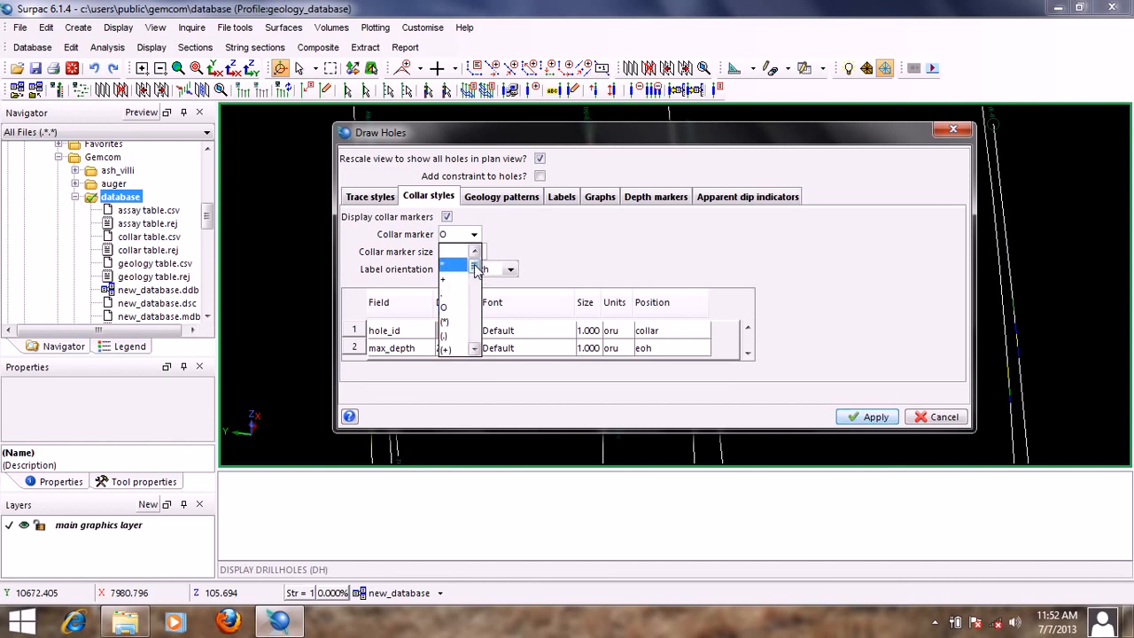
left_click_drag(475, 266, 478, 280)
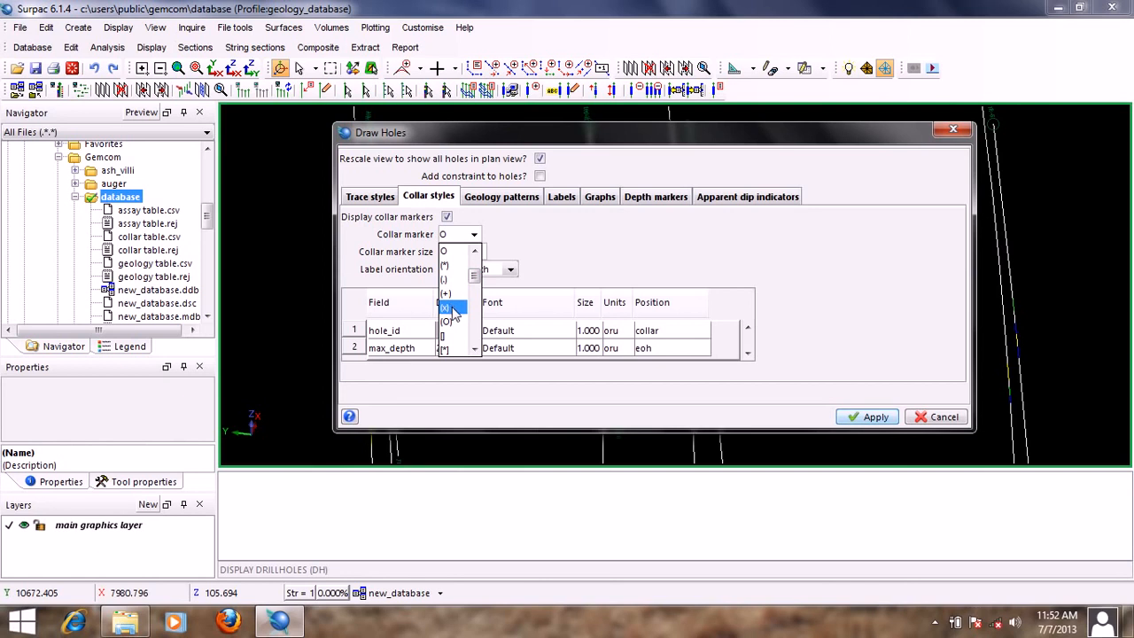
left_click(455, 310)
double_click(467, 252)
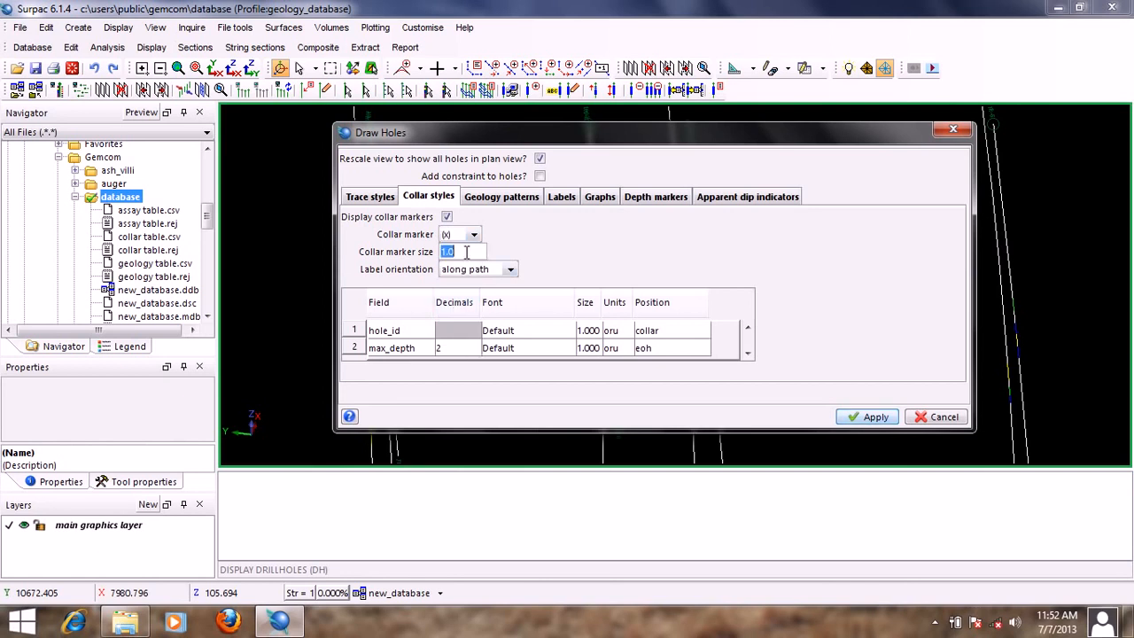
type("0.5")
Set the collar label orientation to centered and redraw the drillholes.
left_click(510, 269)
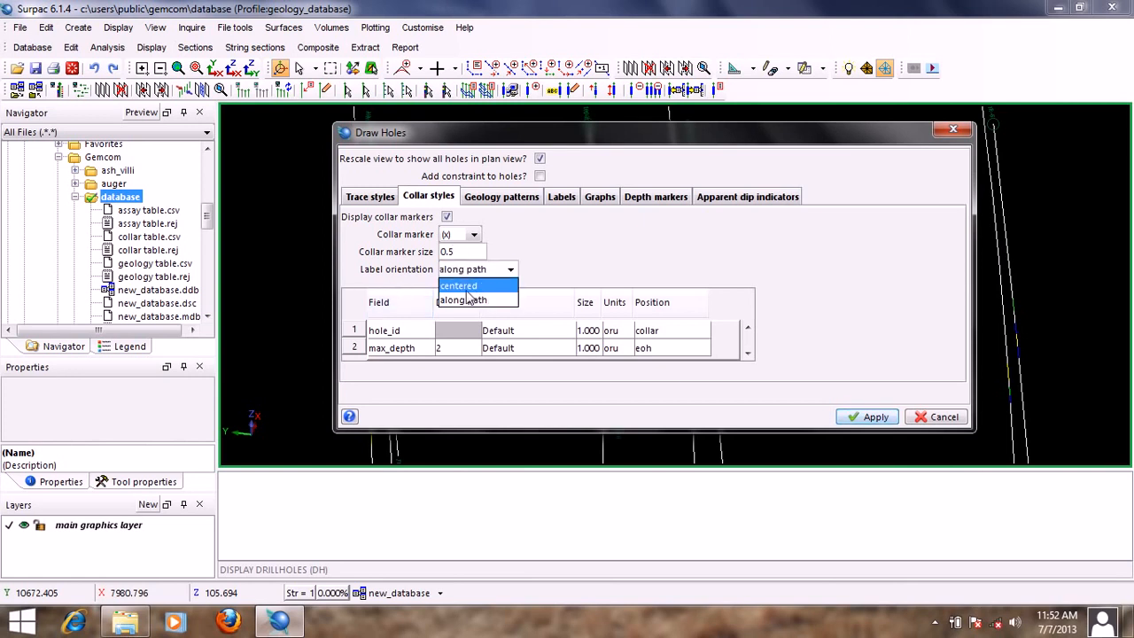
left_click(470, 288)
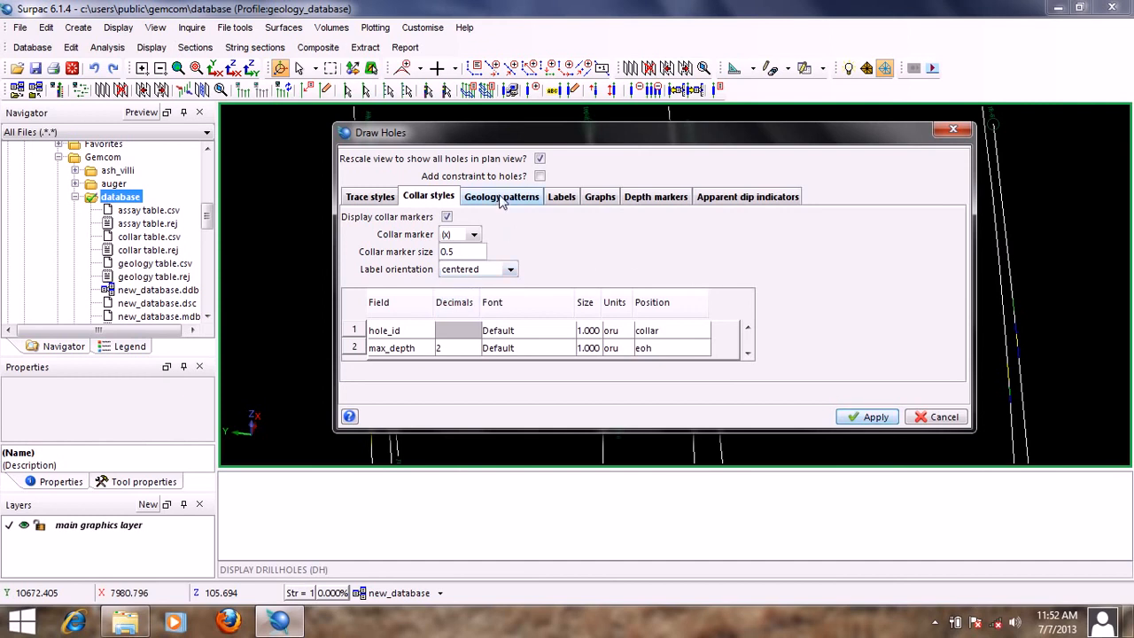
left_click(864, 417)
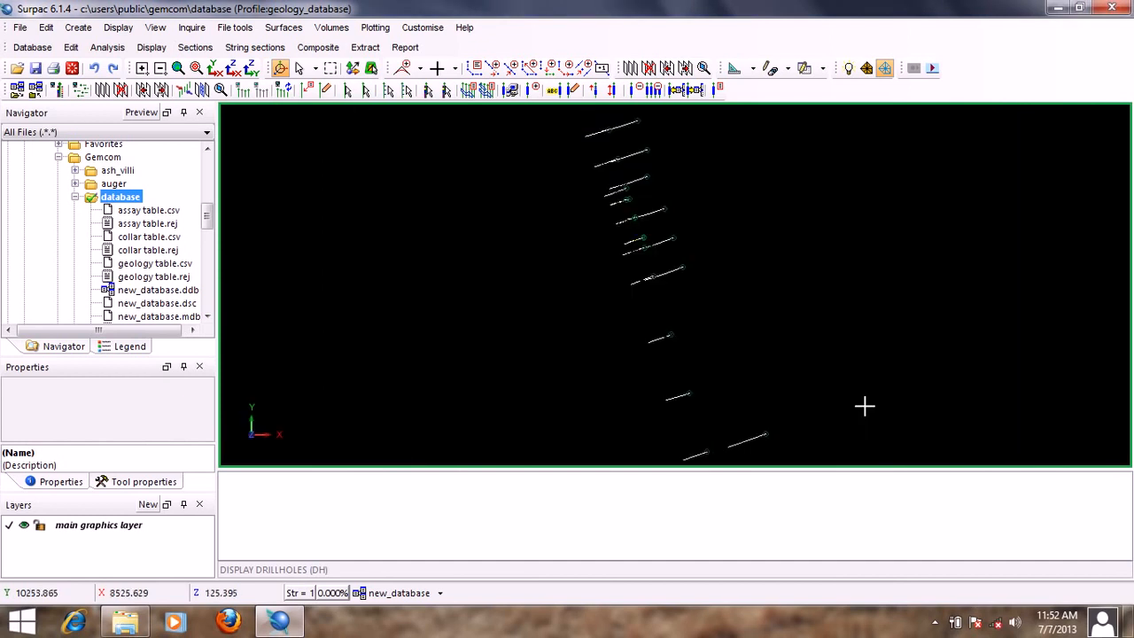
Examine the centered hole_id and max_depth labels at the collars and hole ends in a tilted 3D view.
left_click_drag(630, 397, 628, 271)
scroll(603, 195, "up", 5)
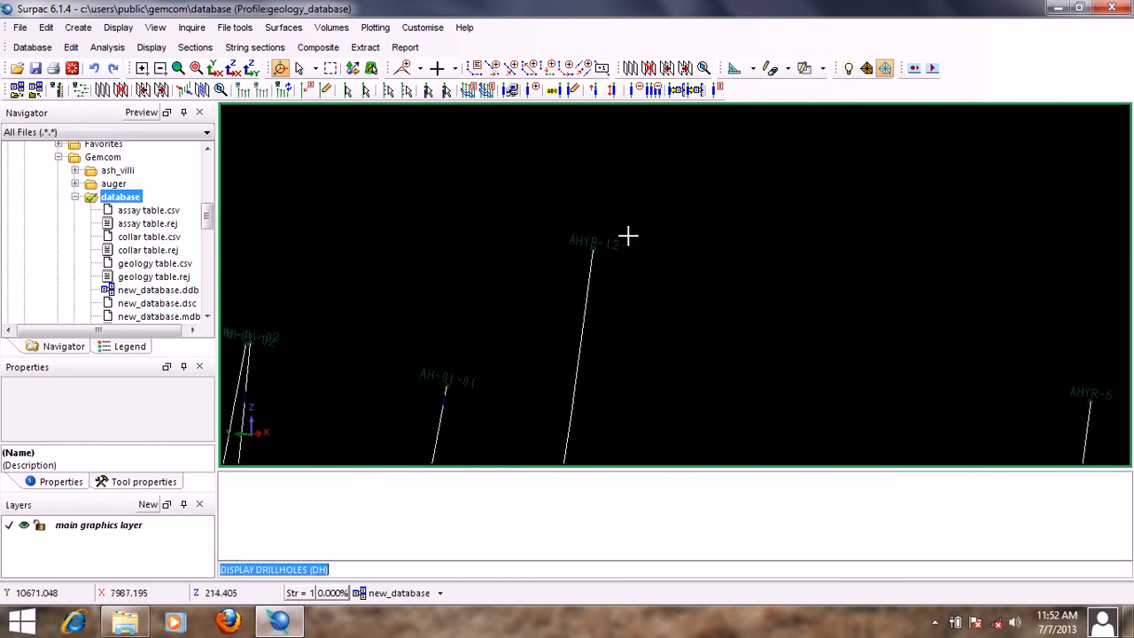
scroll(623, 363, "down", 3)
scroll(716, 140, "up", 5)
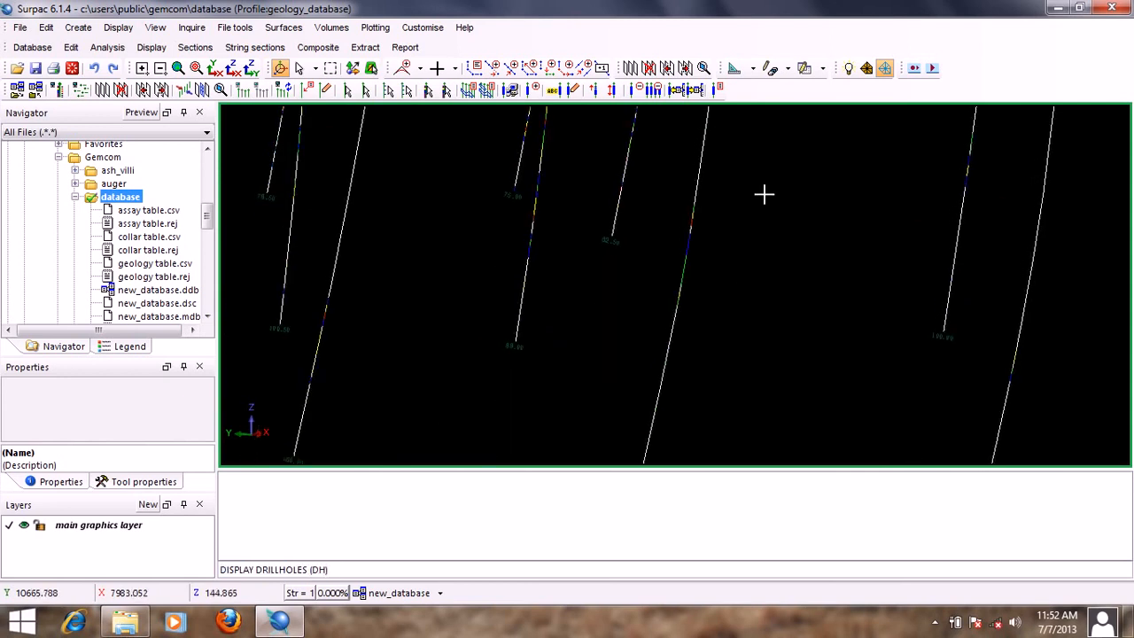
scroll(591, 226, "up", 3)
scroll(611, 212, "down", 4)
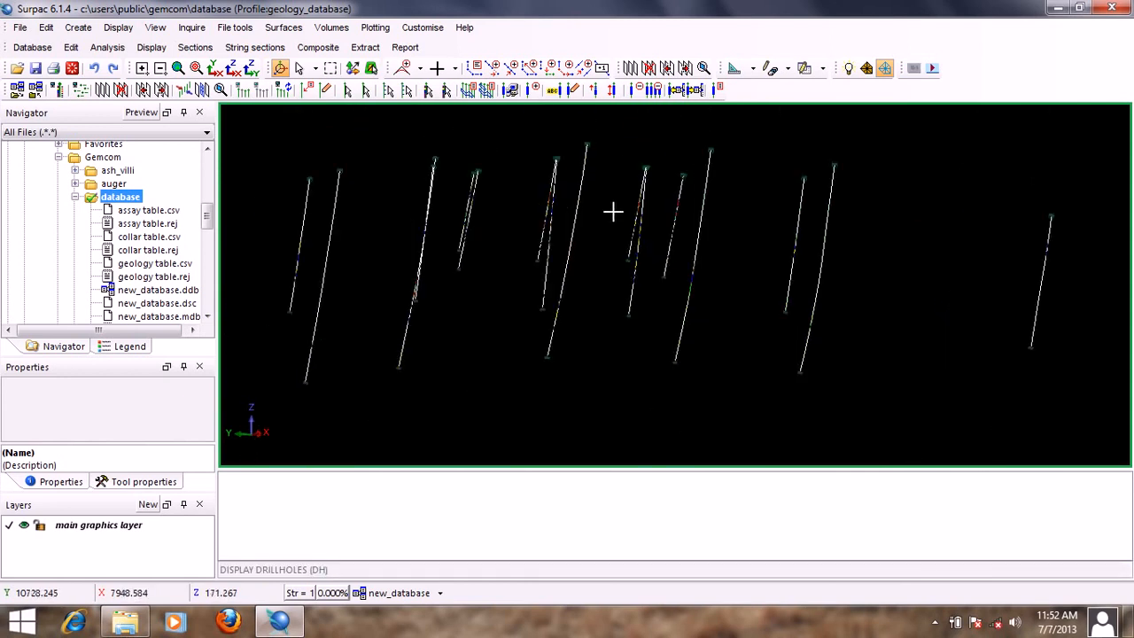
middle_click_drag(722, 297, 731, 261)
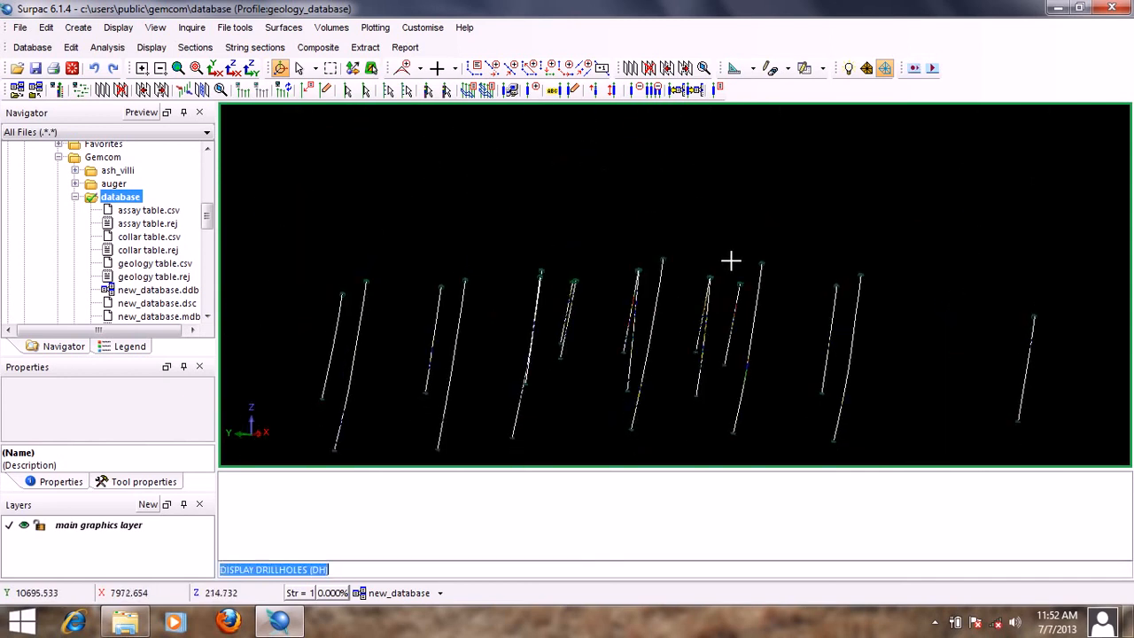
Reopen the drillhole display settings and colour the traces by the lithology field of the geology table.
key("Return")
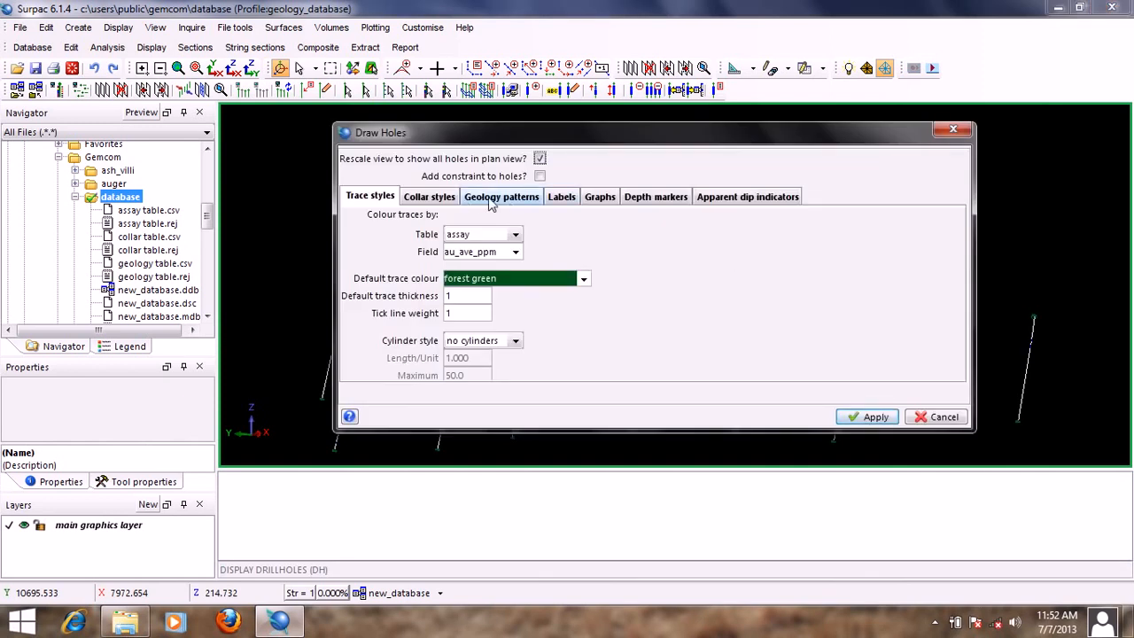
left_click(502, 198)
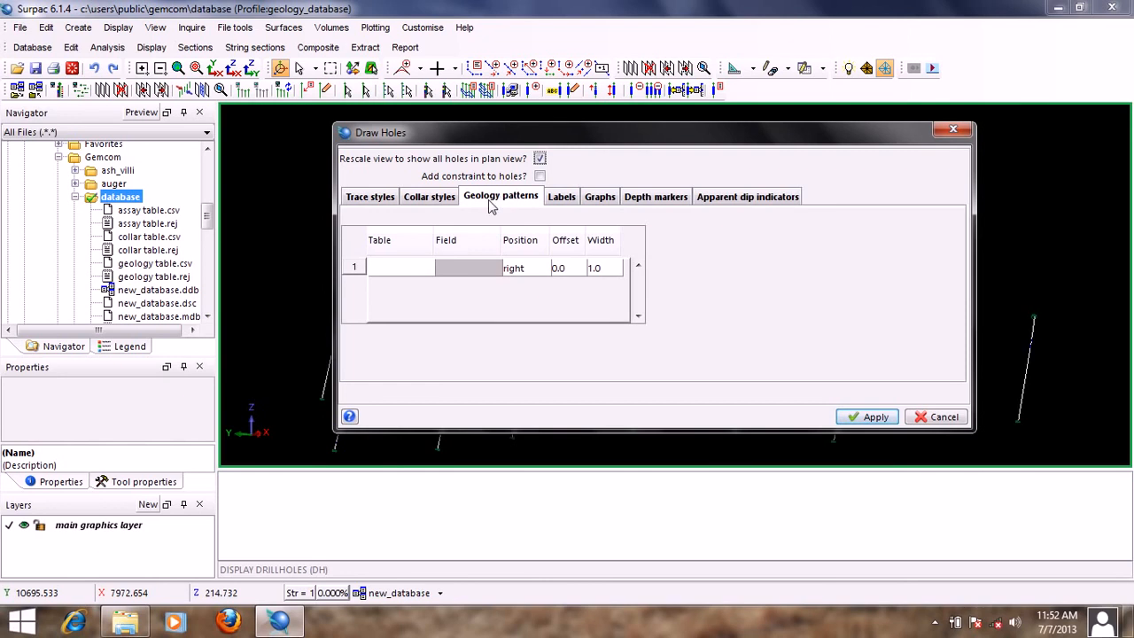
left_click(387, 196)
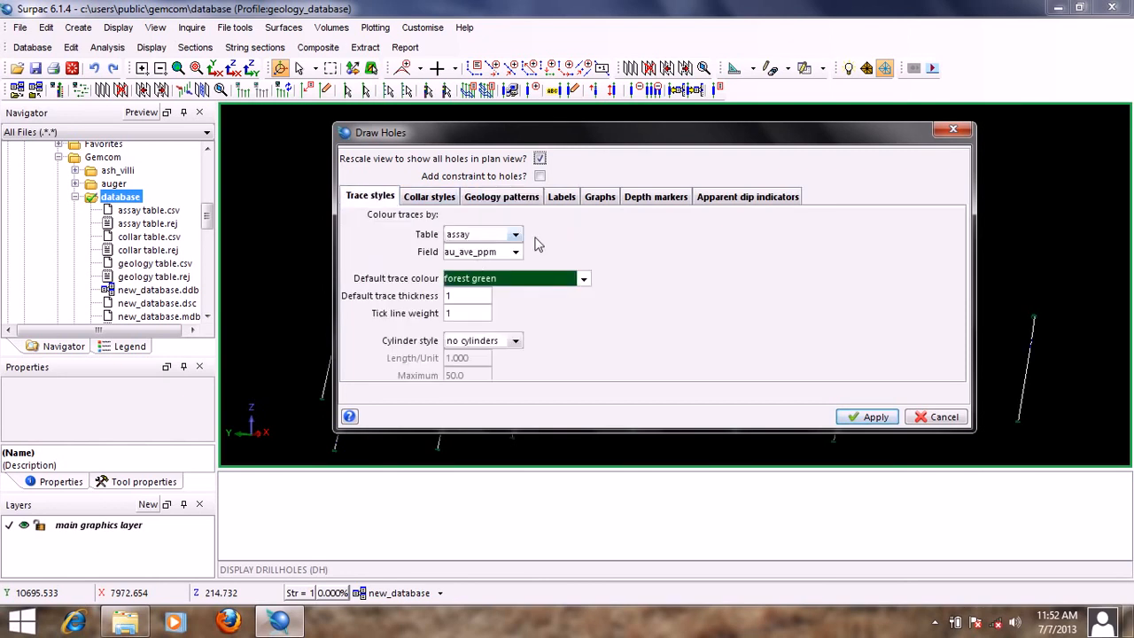
left_click(515, 234)
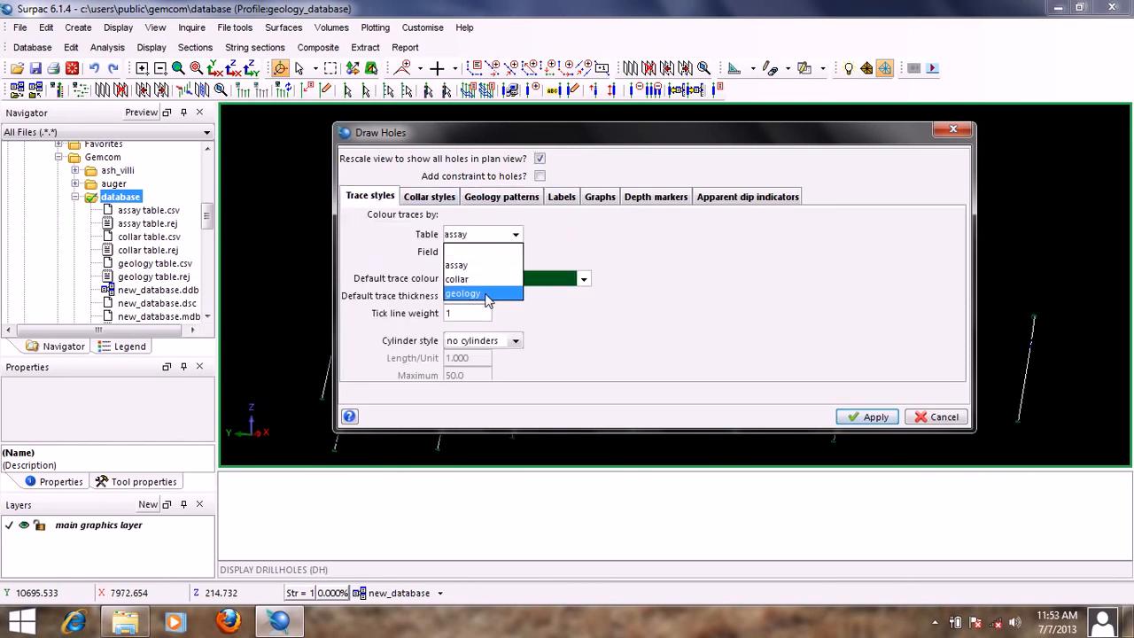
left_click(486, 295)
left_click(515, 252)
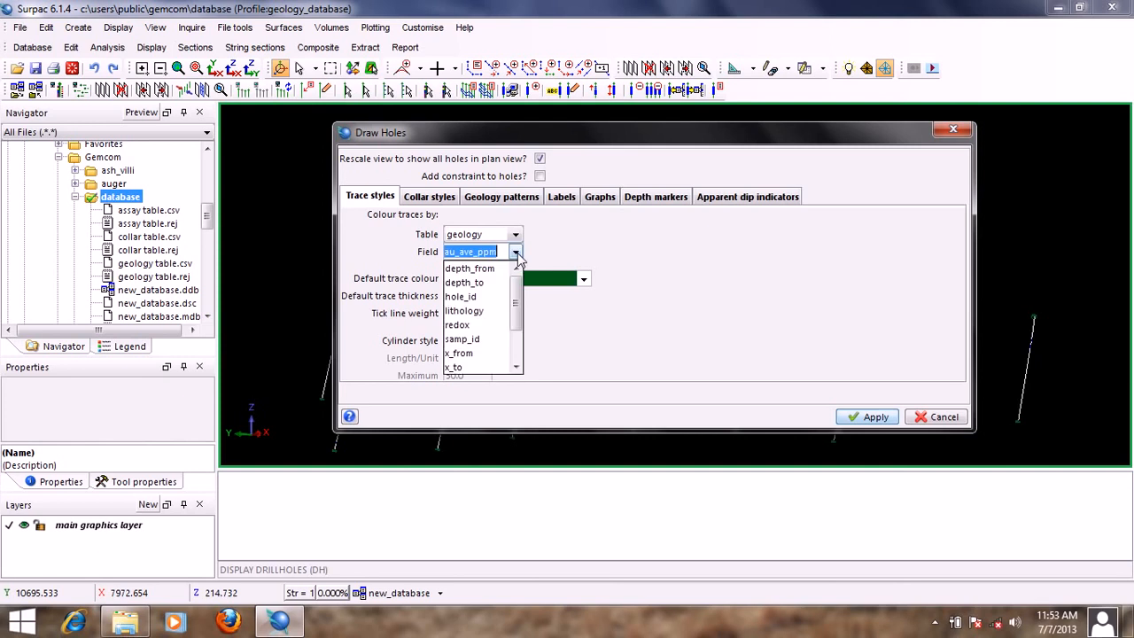
left_click(474, 311)
Add a geology pattern for the geology table's lithology field with an offset of 1.5, and redraw the drillholes.
left_click(502, 197)
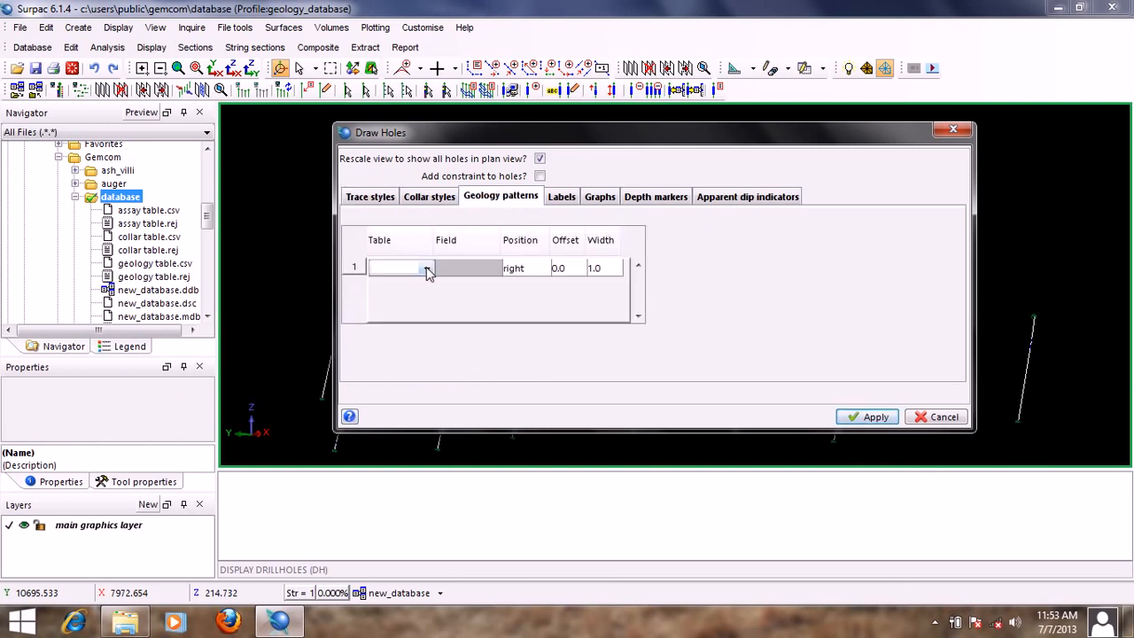
left_click(426, 269)
left_click(390, 313)
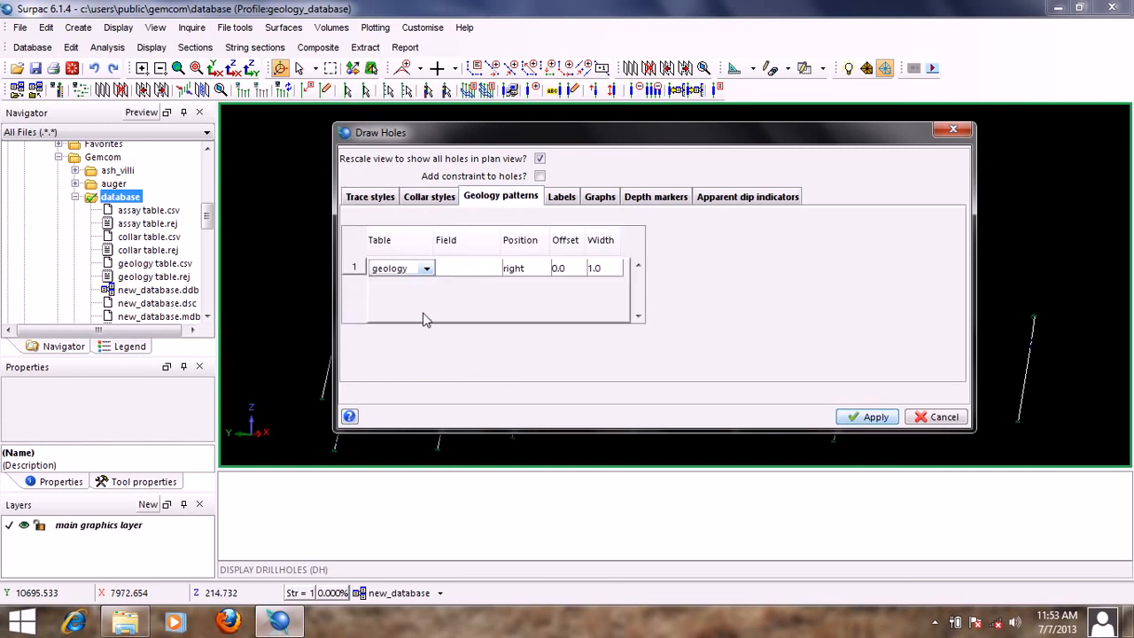
left_click(499, 275)
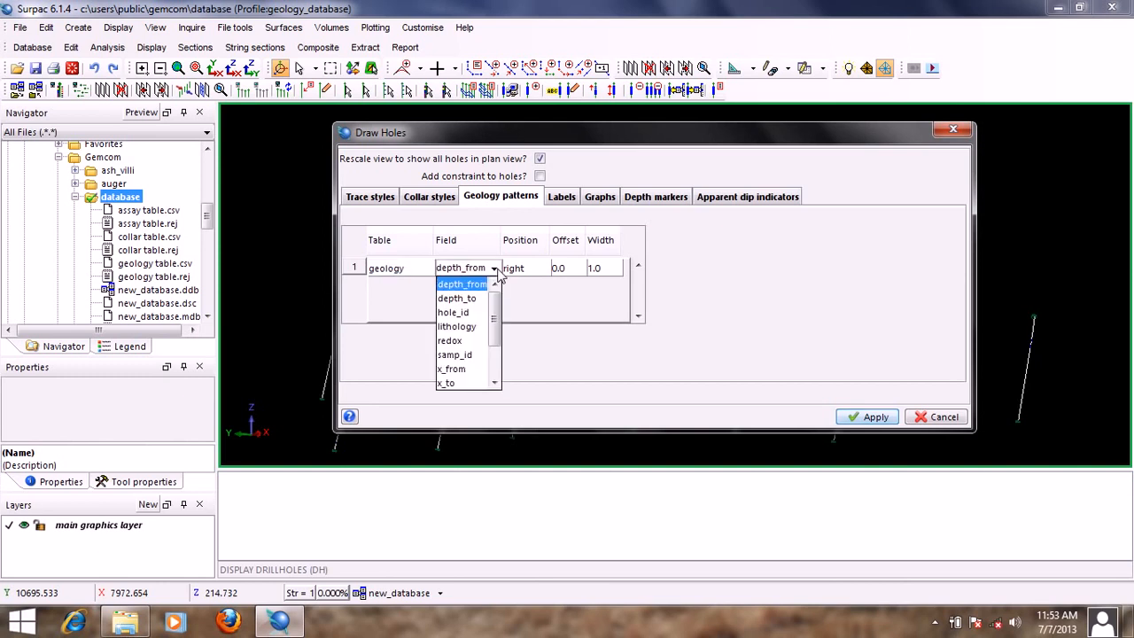
left_click(477, 329)
mouse_move(642, 139)
left_mouse_down()
mouse_move(678, 131)
mouse_move(623, 134)
left_mouse_up()
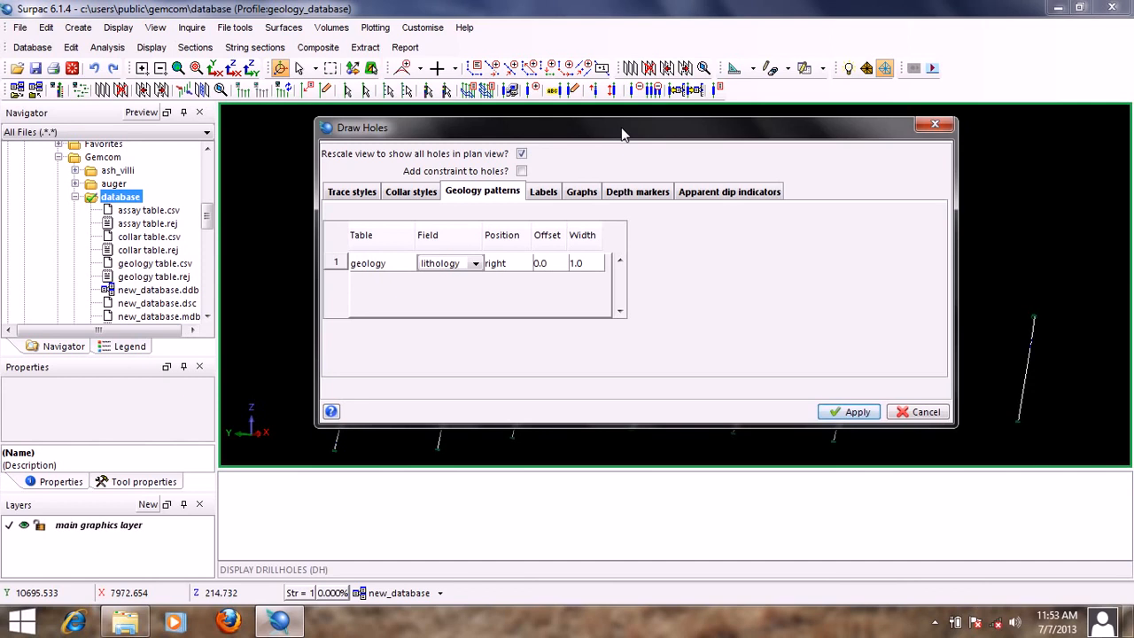
left_click_drag(623, 133, 627, 130)
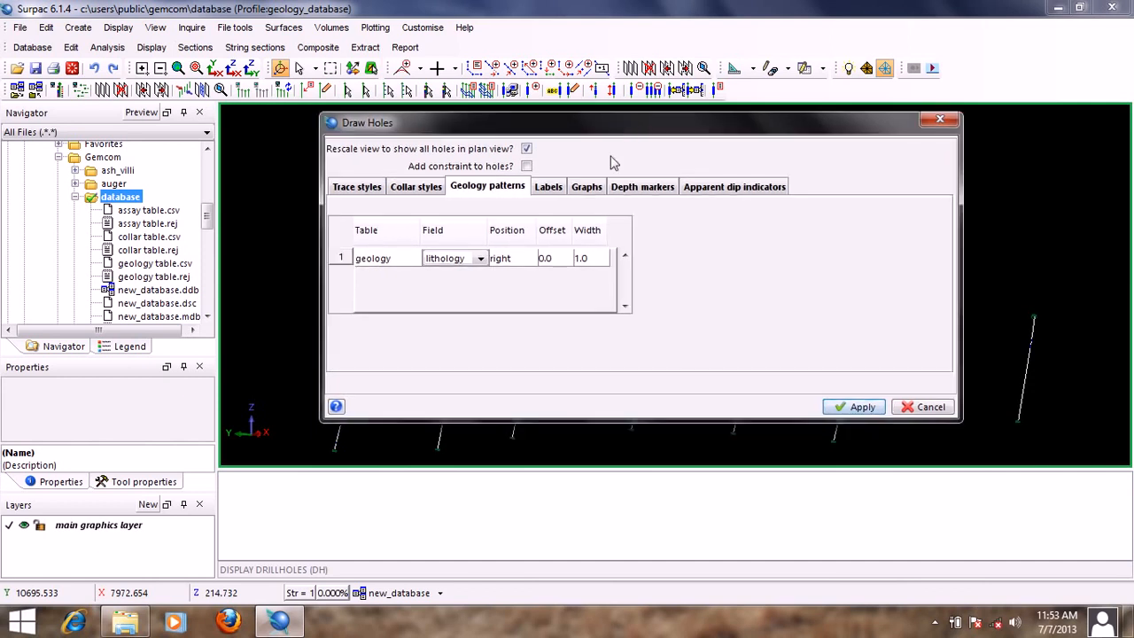
left_click(549, 258)
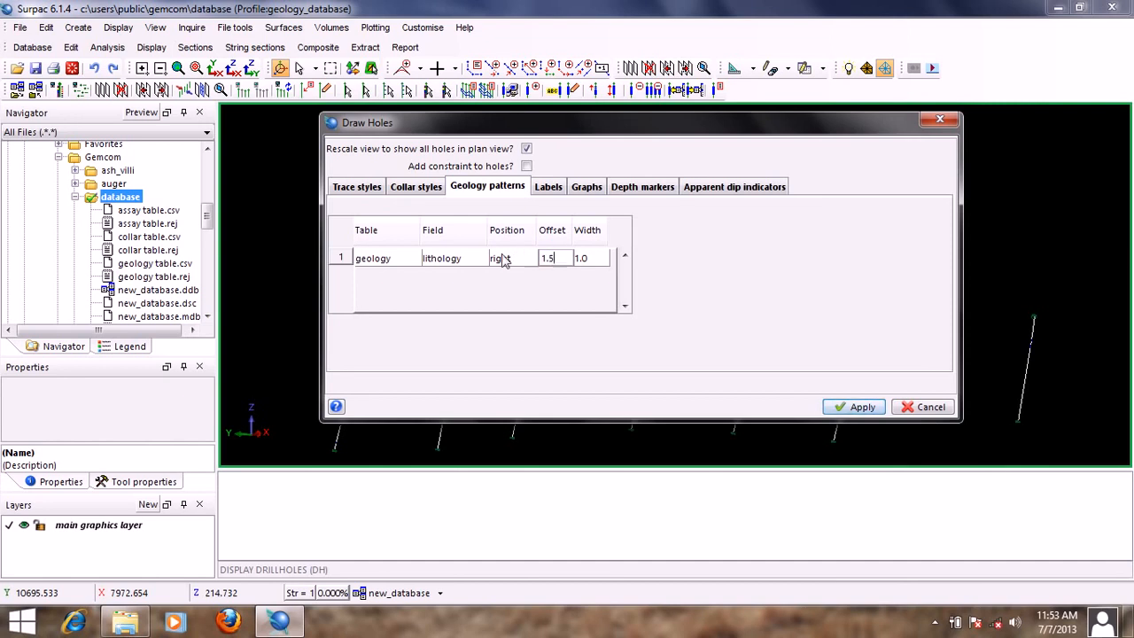
left_click(868, 404)
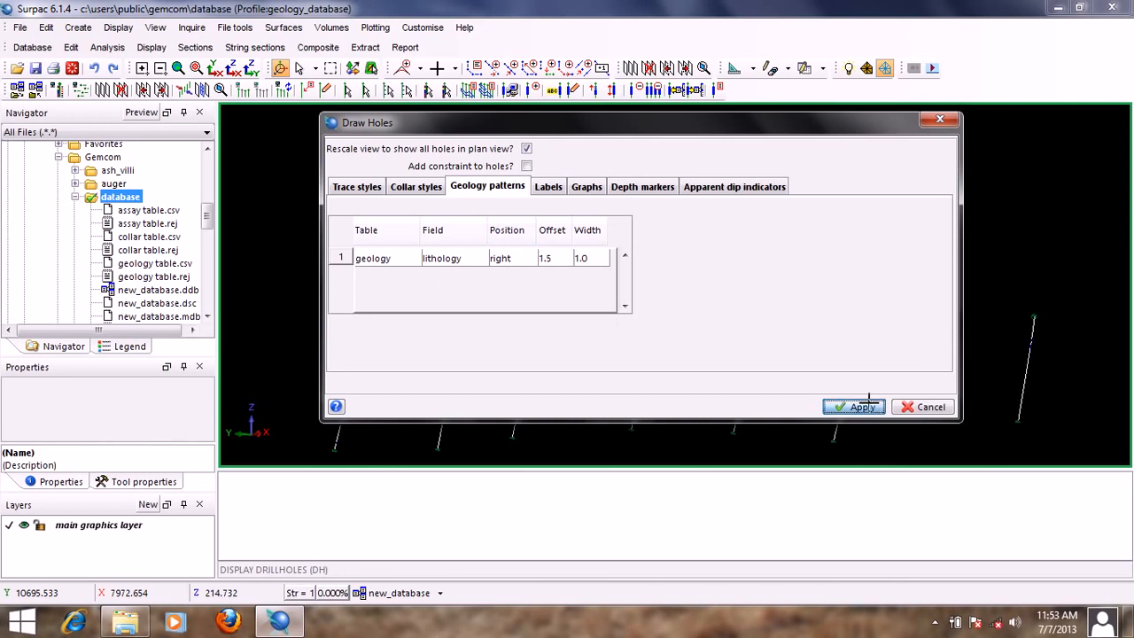
Examine the lithology pattern columns beside the traces of holes AHYR-5 and AHYR-11 in a close 3D view.
mouse_move(587, 322)
left_mouse_down()
mouse_move(669, 313)
mouse_move(663, 290)
left_mouse_up()
scroll(663, 290, "up", 10)
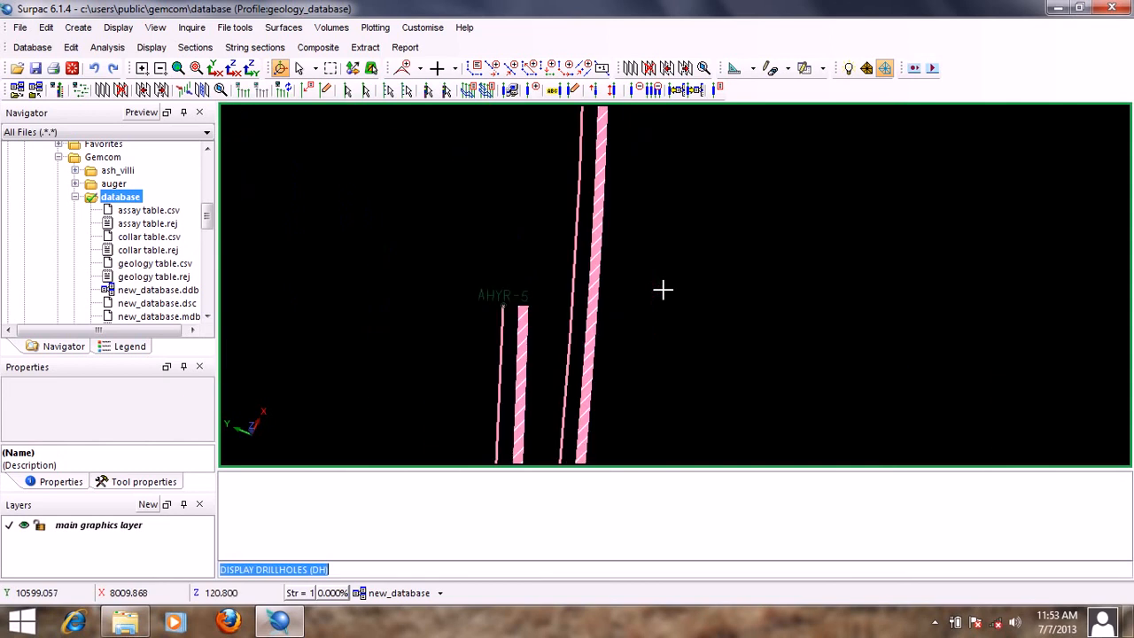
left_click_drag(600, 189, 712, 357)
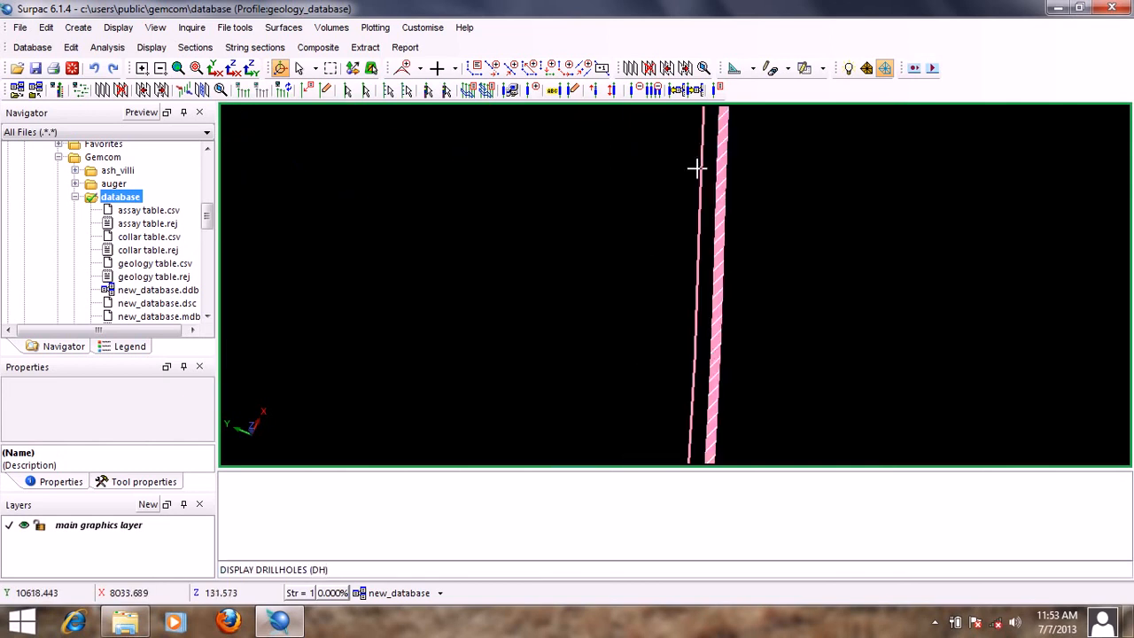
mouse_move(697, 168)
left_mouse_down()
mouse_move(656, 361)
mouse_move(661, 245)
mouse_move(656, 379)
left_mouse_up()
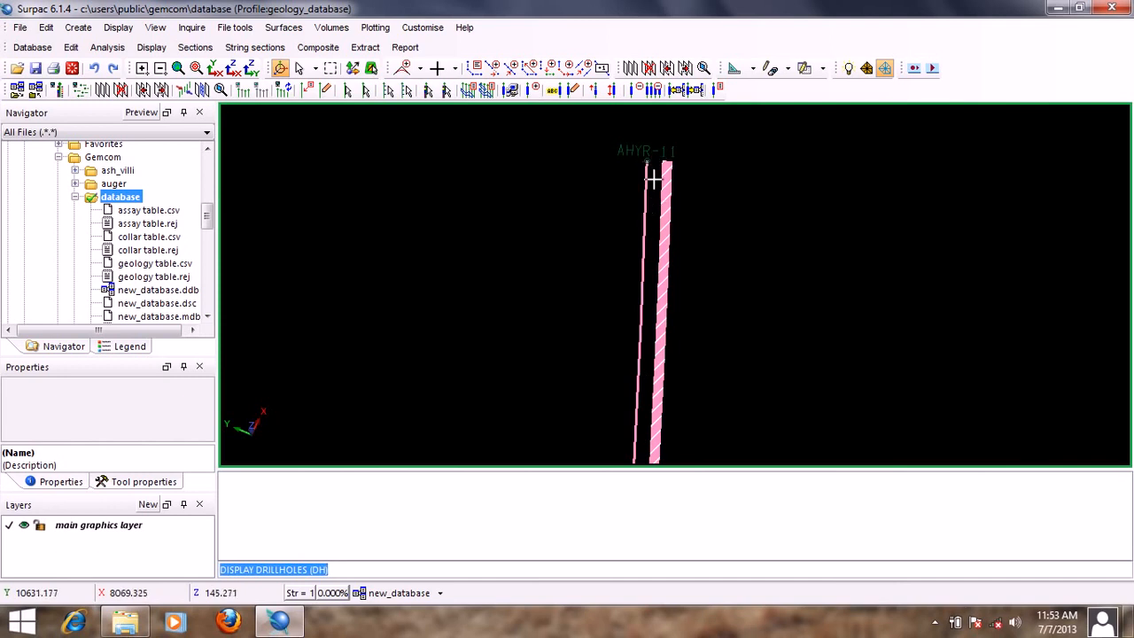
scroll(654, 179, "down", 1)
middle_click_drag(671, 197, 672, 171)
middle_click_drag(662, 298, 663, 172)
middle_click_drag(647, 215, 650, 131)
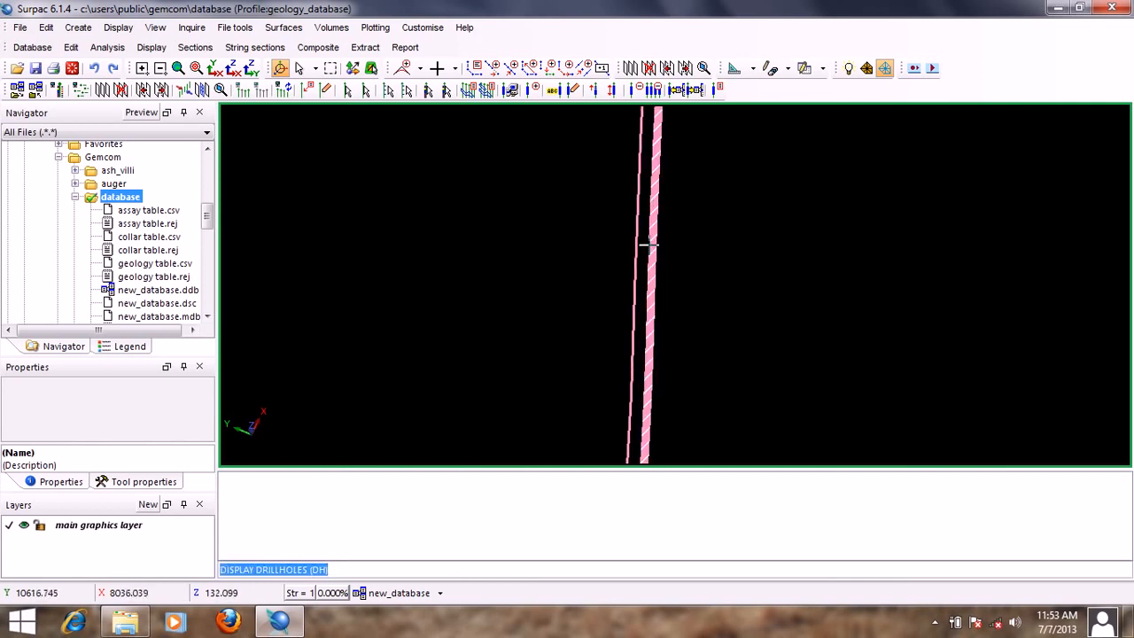
middle_click_drag(650, 245, 656, 126)
middle_click_drag(593, 440, 660, 238)
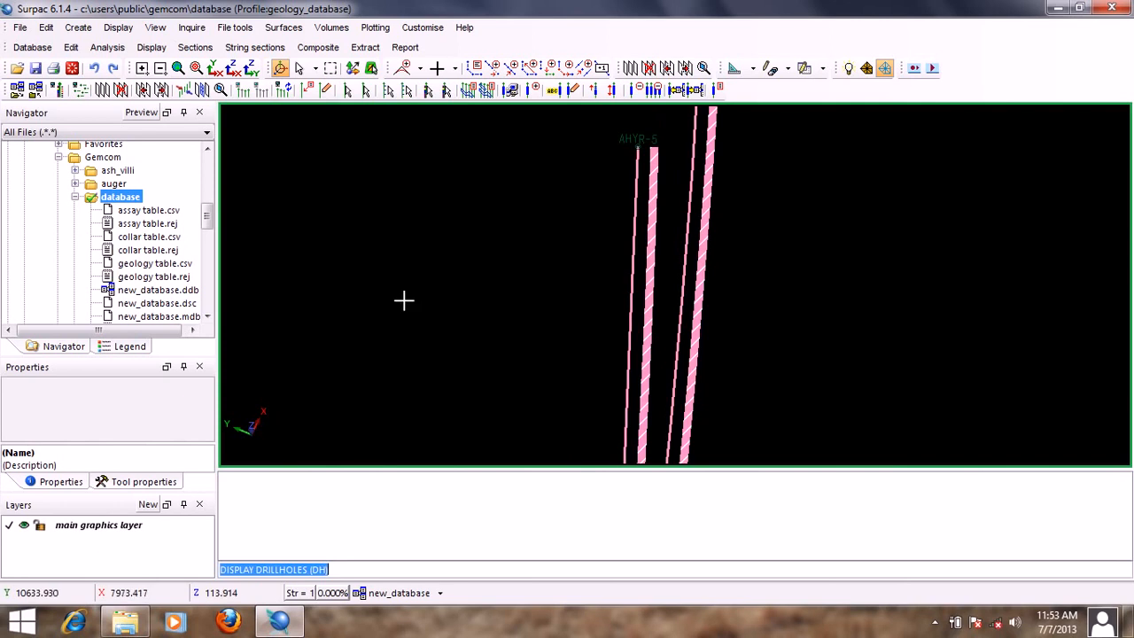
Inspect the lithology patterns along the neighbouring multi-coloured drillholes down to the max_depth labels at their ends.
scroll(404, 300, "down", 3)
middle_click_drag(473, 314, 740, 312)
scroll(576, 265, "up", 2)
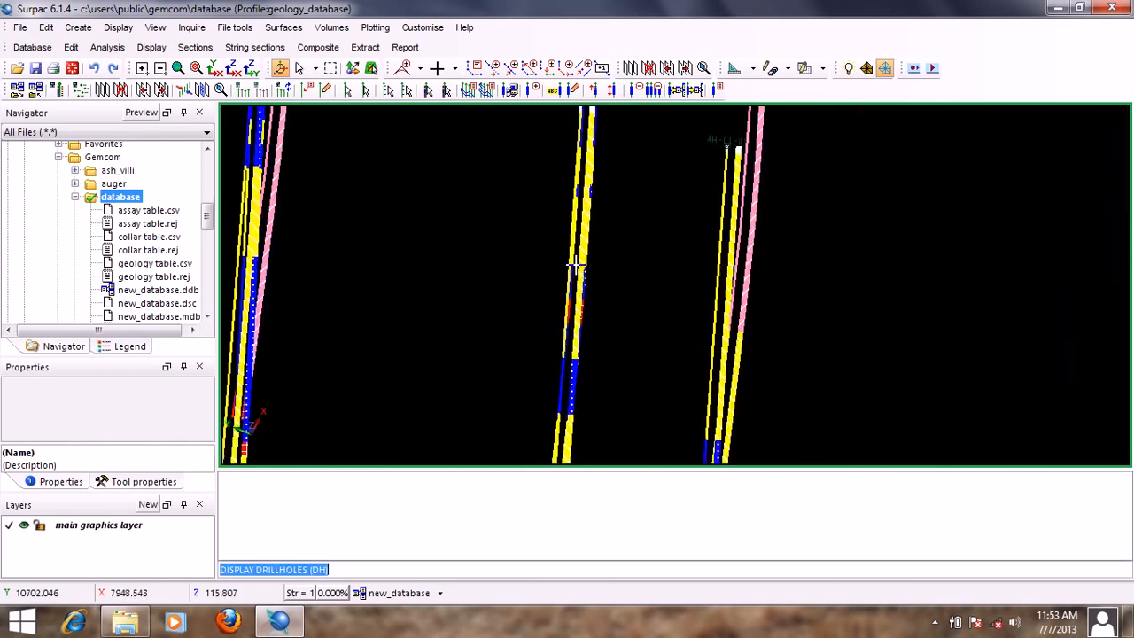
scroll(576, 265, "up", 2)
middle_click_drag(600, 404, 657, 224)
scroll(605, 316, "up", 1)
scroll(635, 305, "down", 2)
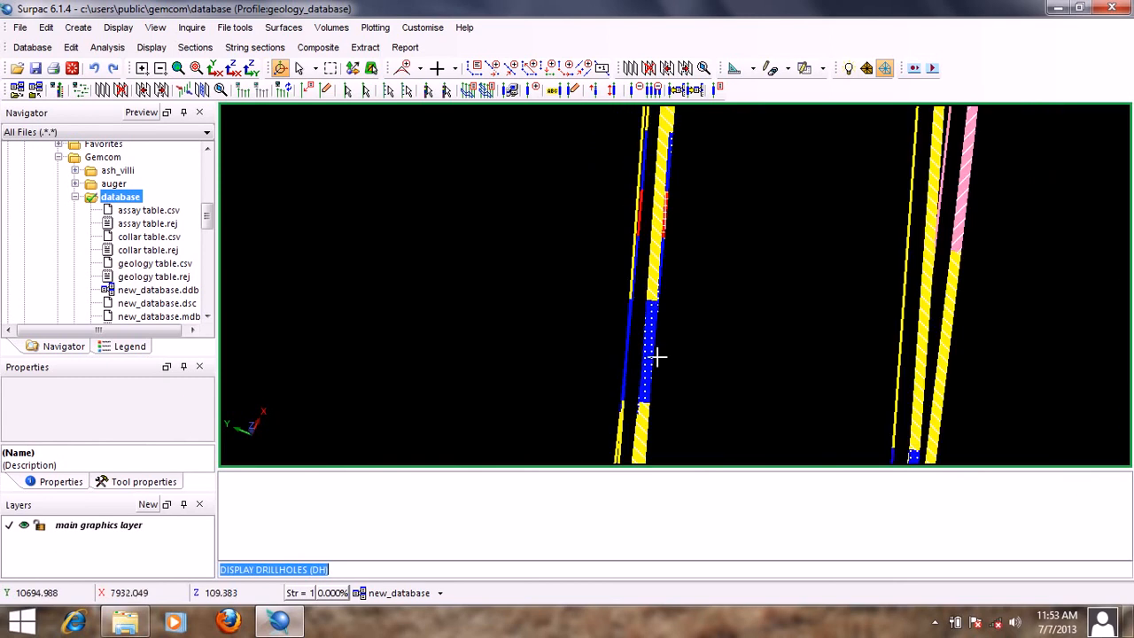
middle_click_drag(656, 360, 696, 263)
middle_click_drag(714, 387, 790, 279)
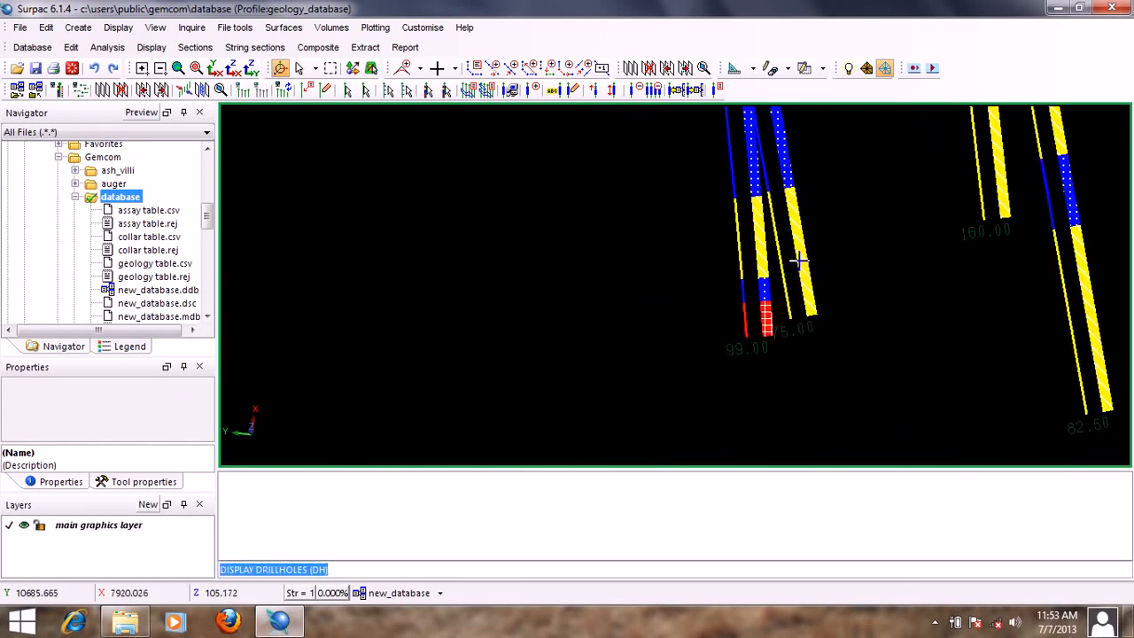
scroll(798, 258, "up", 2)
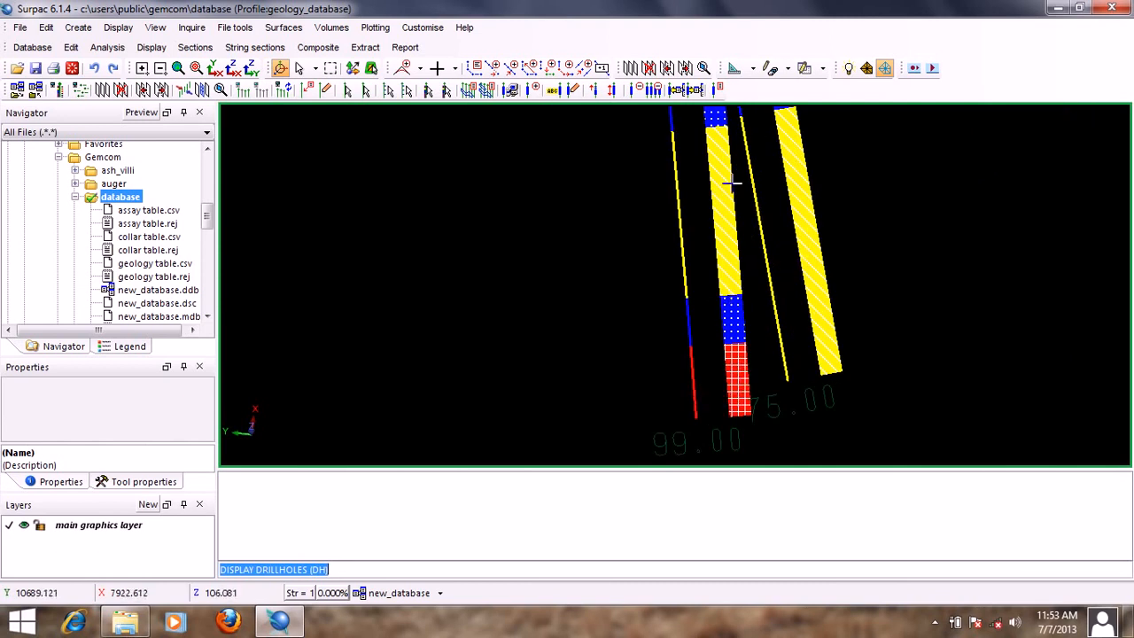
scroll(732, 158, "down", 3)
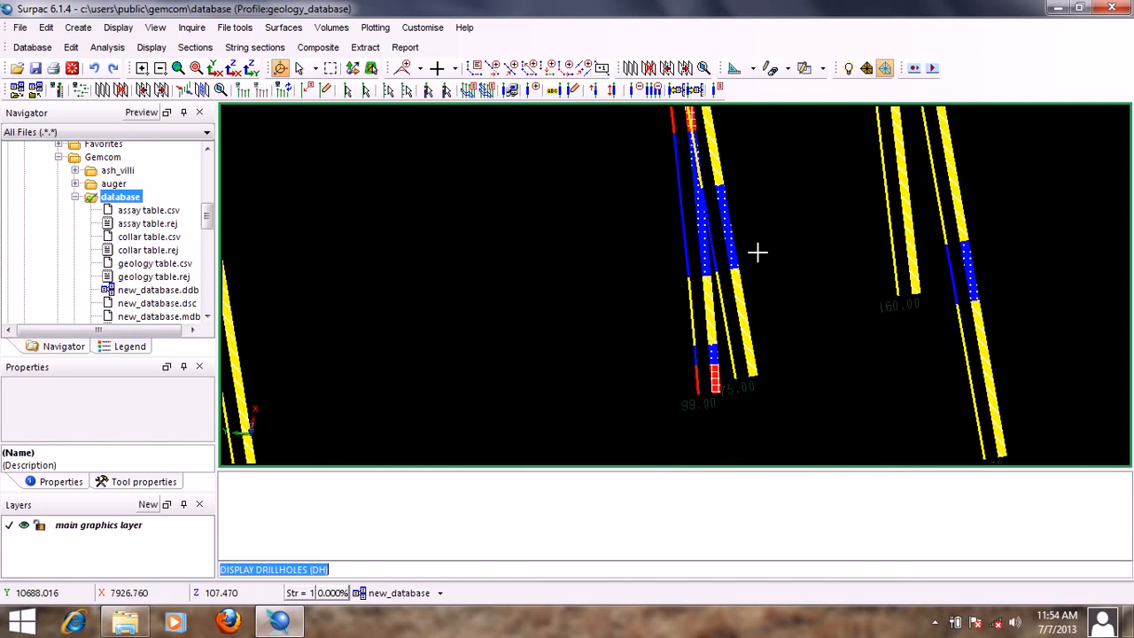
Examine the lithology pattern columns along the remaining drillholes of the row, including the blue-and-red and pink holes.
middle_click_drag(858, 167, 823, 256)
scroll(788, 193, "down", 2)
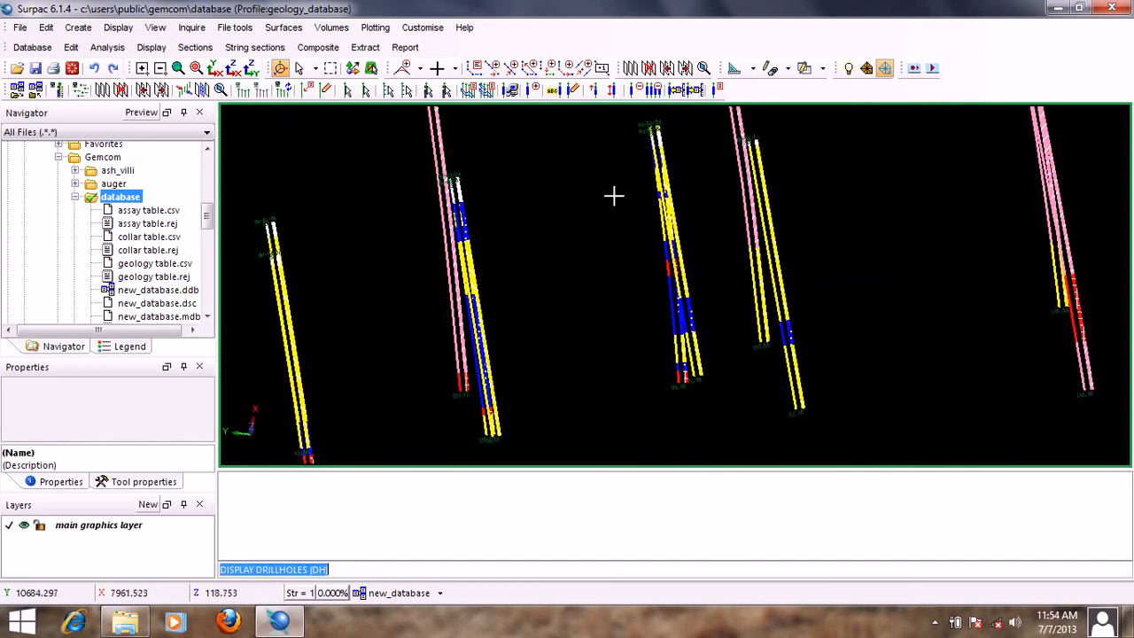
middle_click_drag(560, 208, 835, 202)
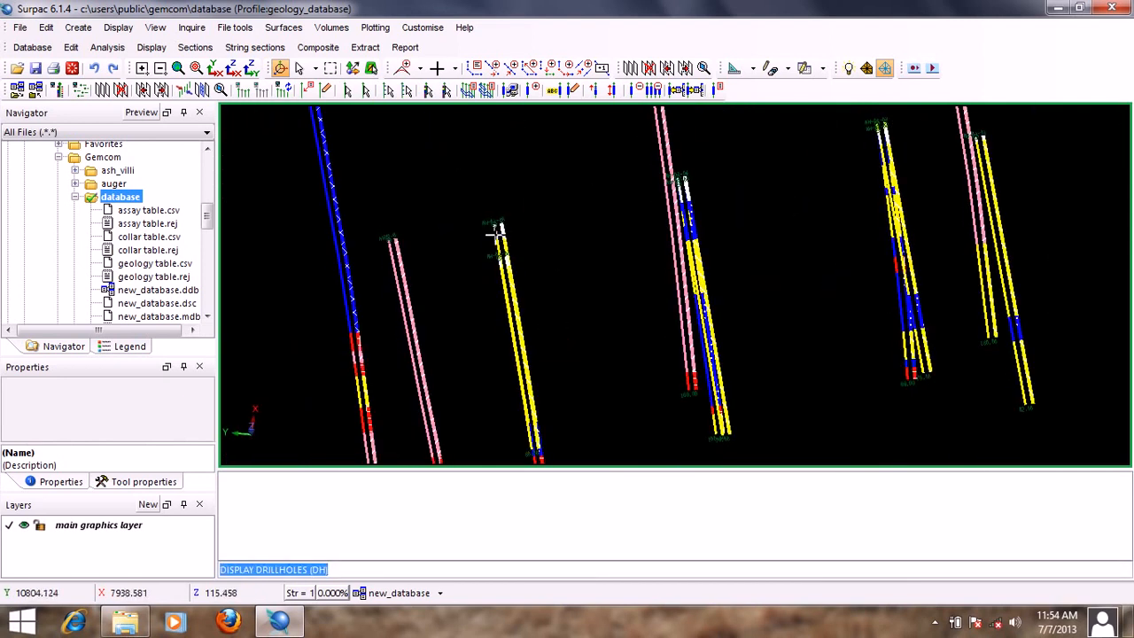
middle_click_drag(494, 228, 615, 183)
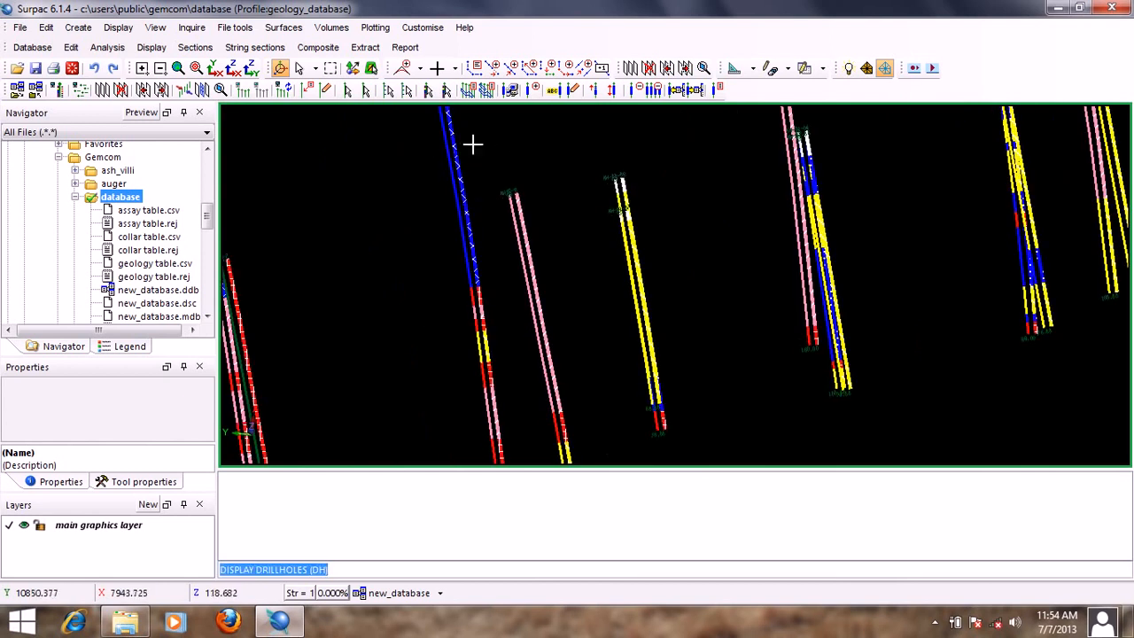
scroll(486, 177, "down", 1)
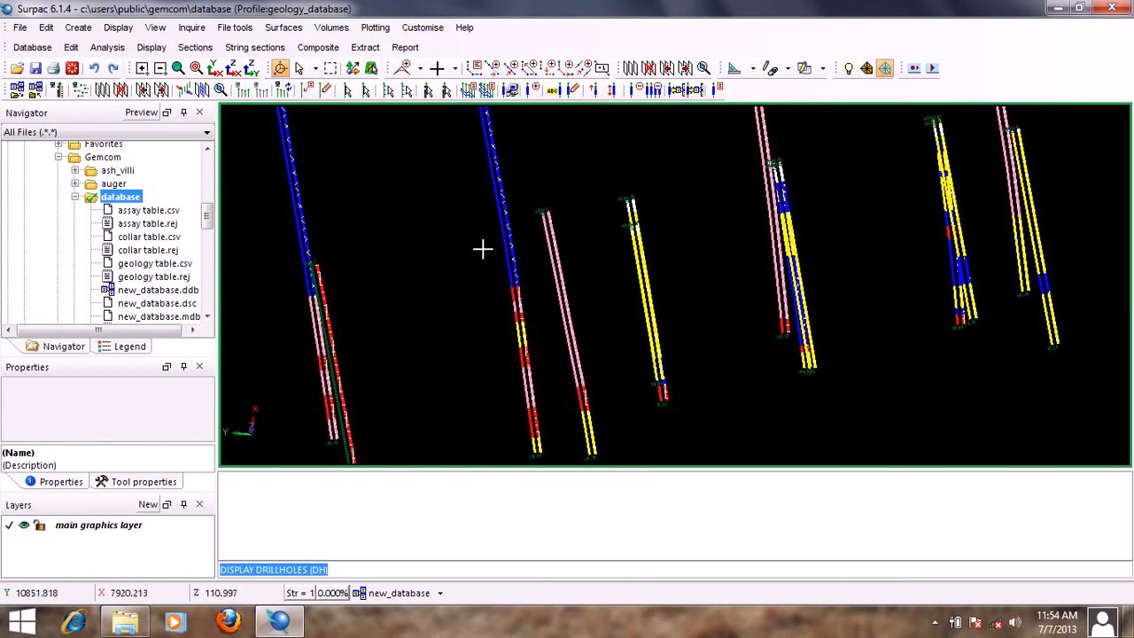
scroll(483, 250, "up", 3)
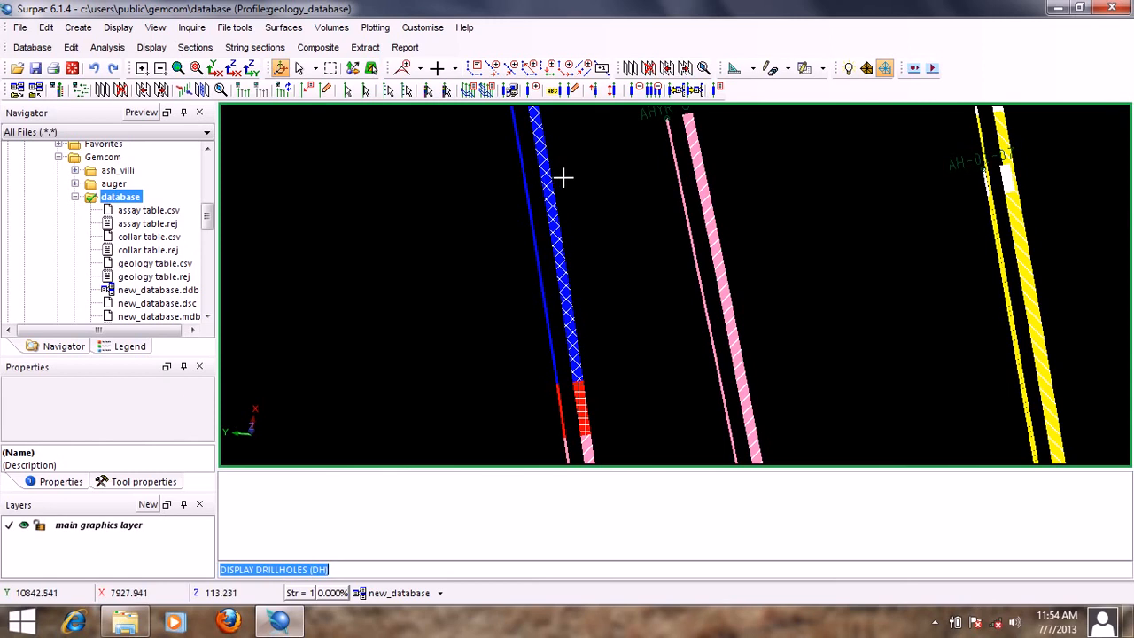
scroll(562, 178, "down", 3)
scroll(628, 240, "down", 4)
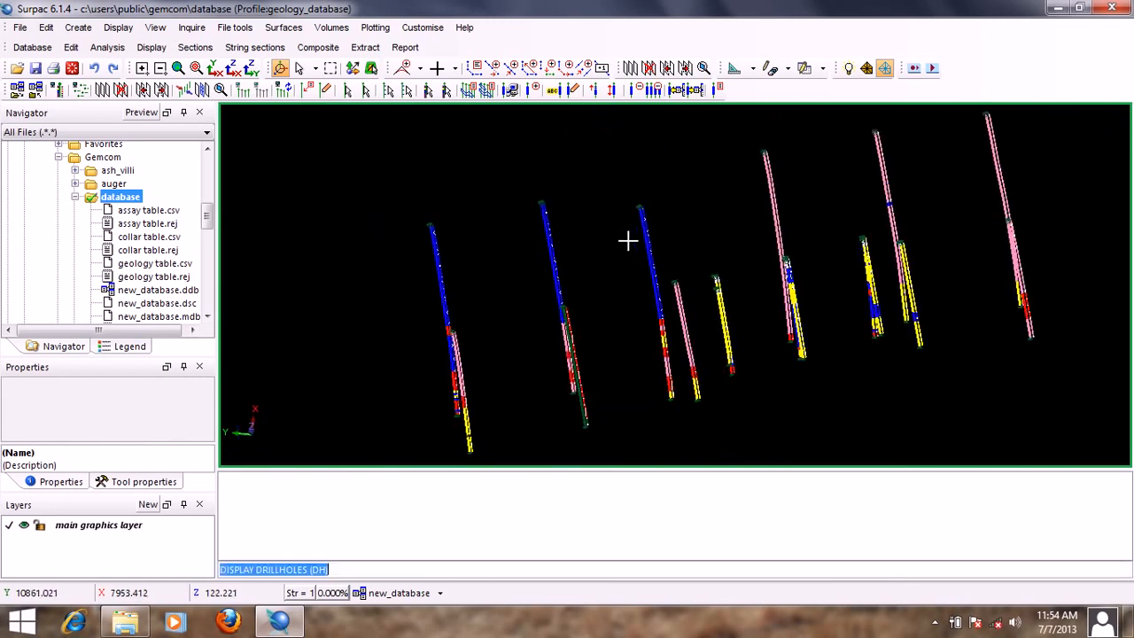
Reopen the drillhole display settings and define a label for the assay table's au_ave_ppm field.
middle_click(627, 241)
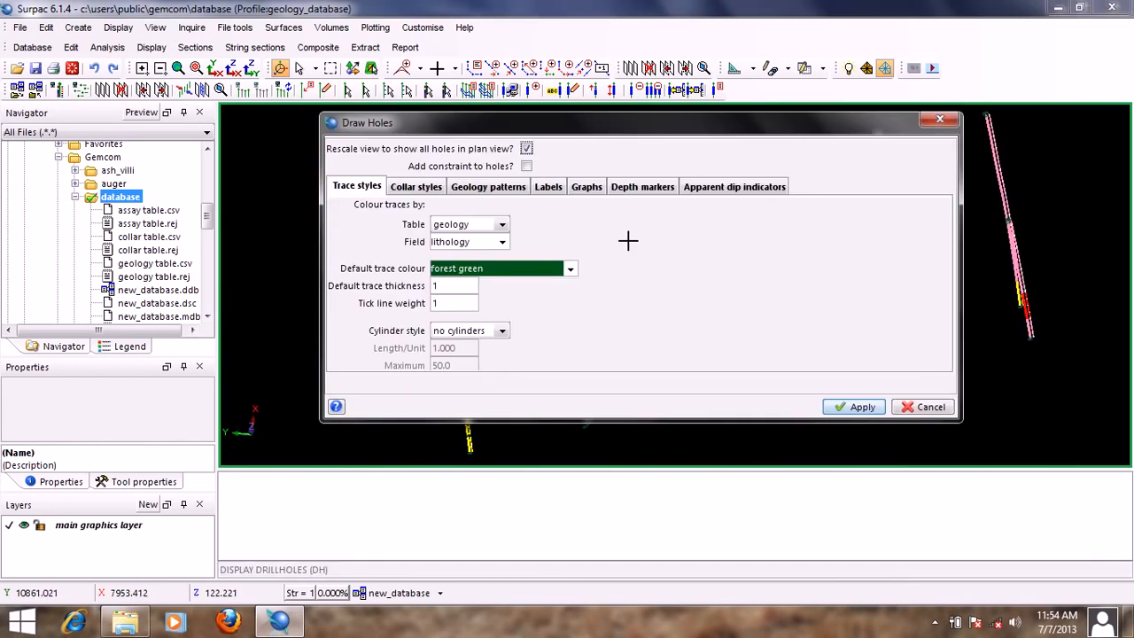
left_click(549, 187)
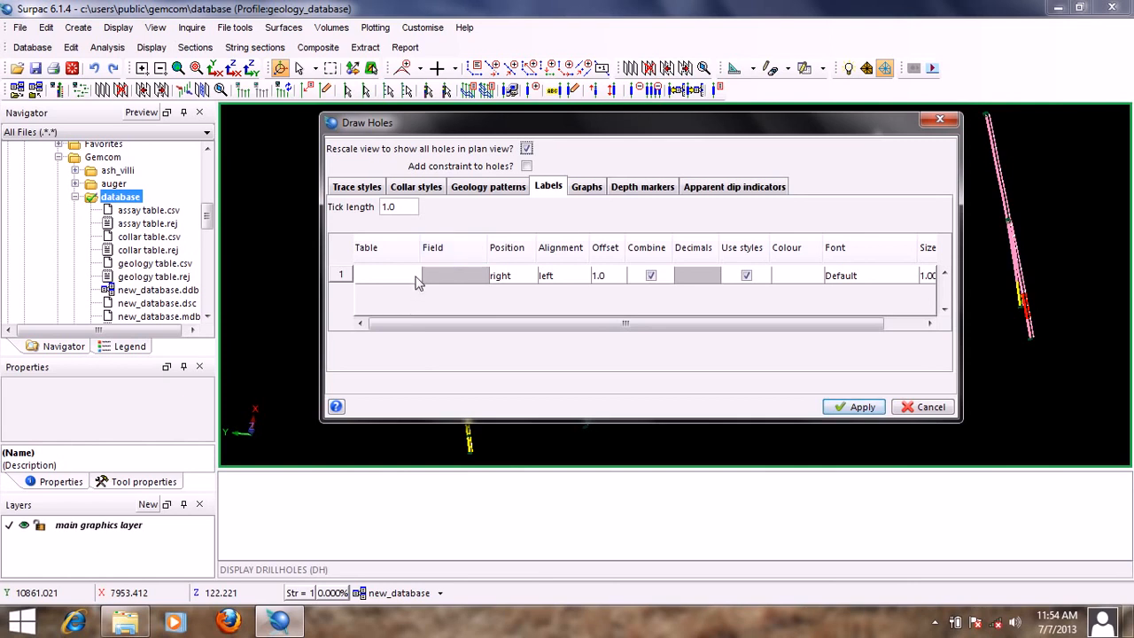
left_click(419, 282)
left_click(395, 306)
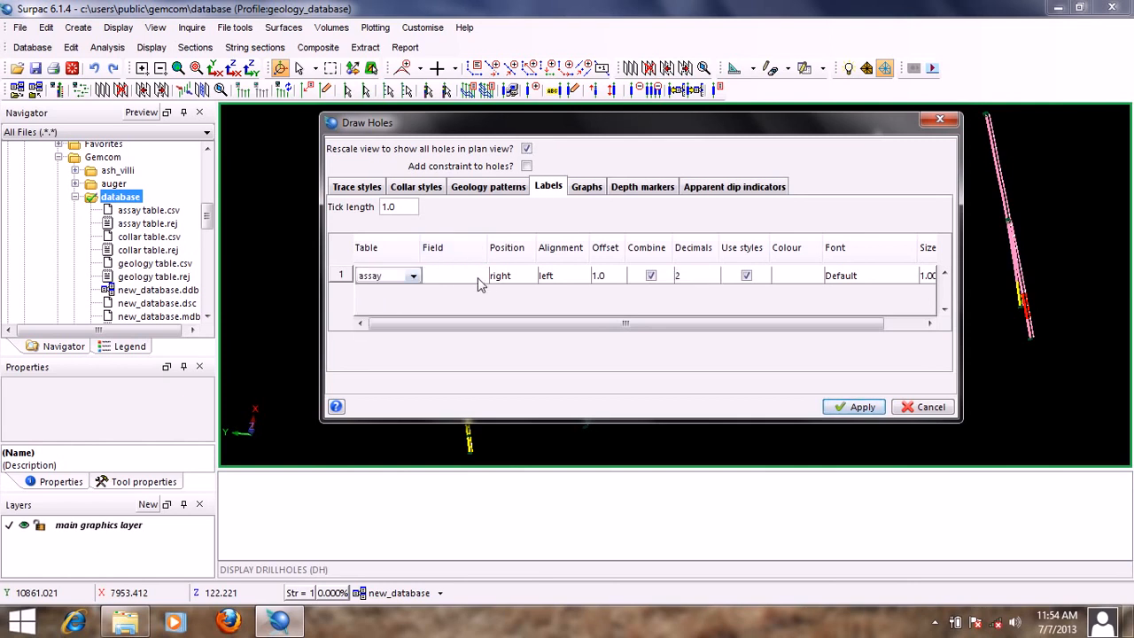
left_click(479, 284)
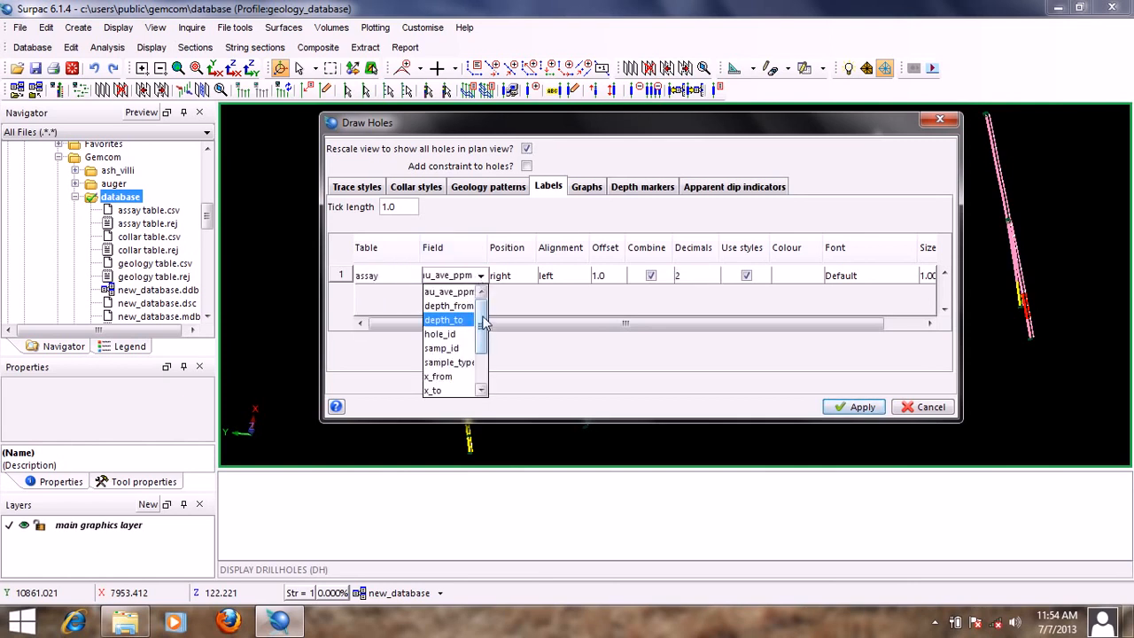
left_click(448, 292)
Add a second label row for the lithology field of the geology table.
right_click(342, 276)
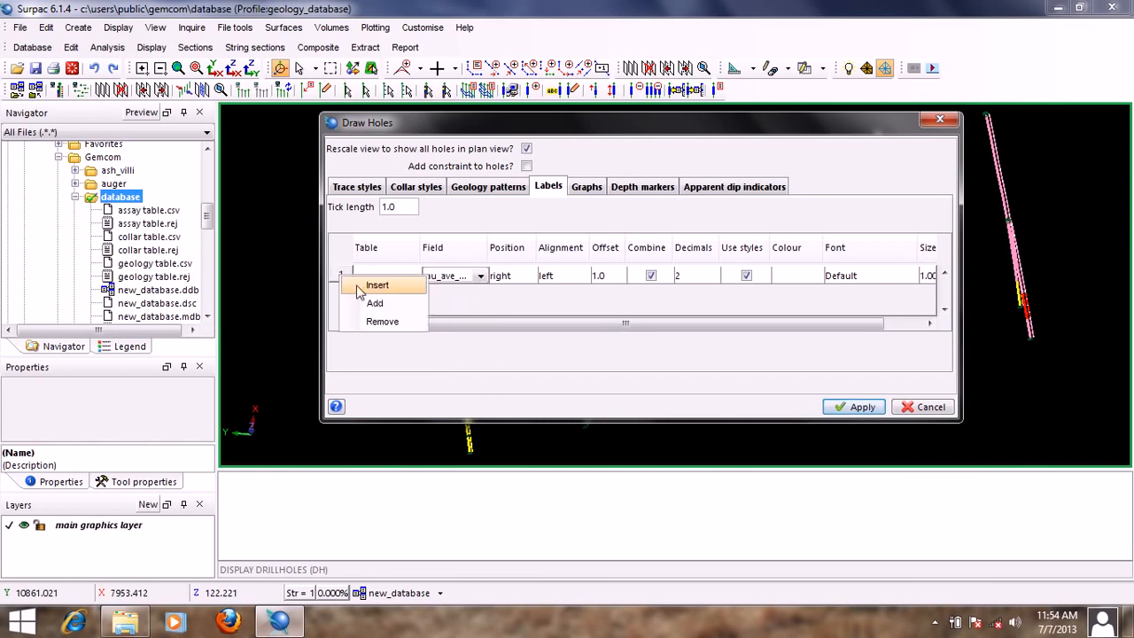
left_click(375, 303)
left_click(413, 293)
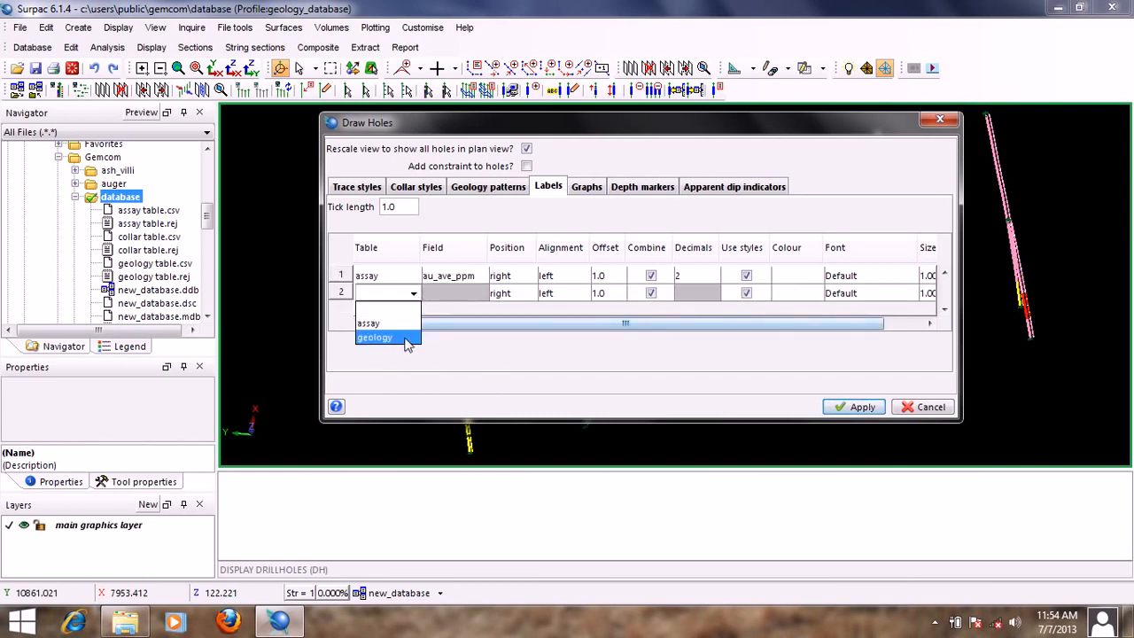
left_click(406, 338)
left_click(479, 294)
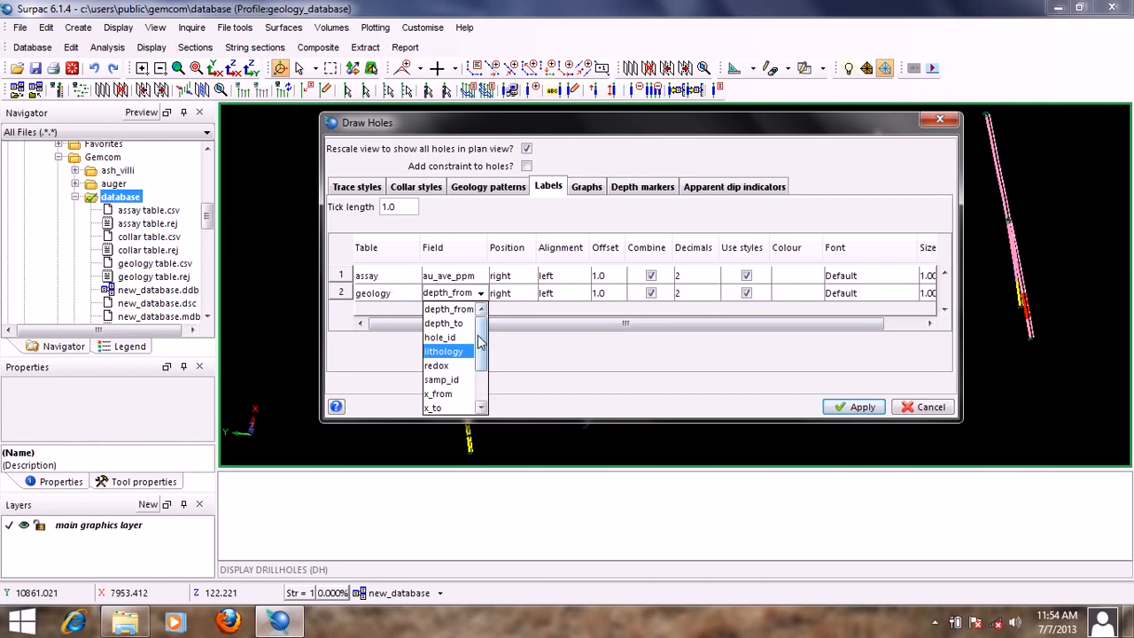
left_click(462, 354)
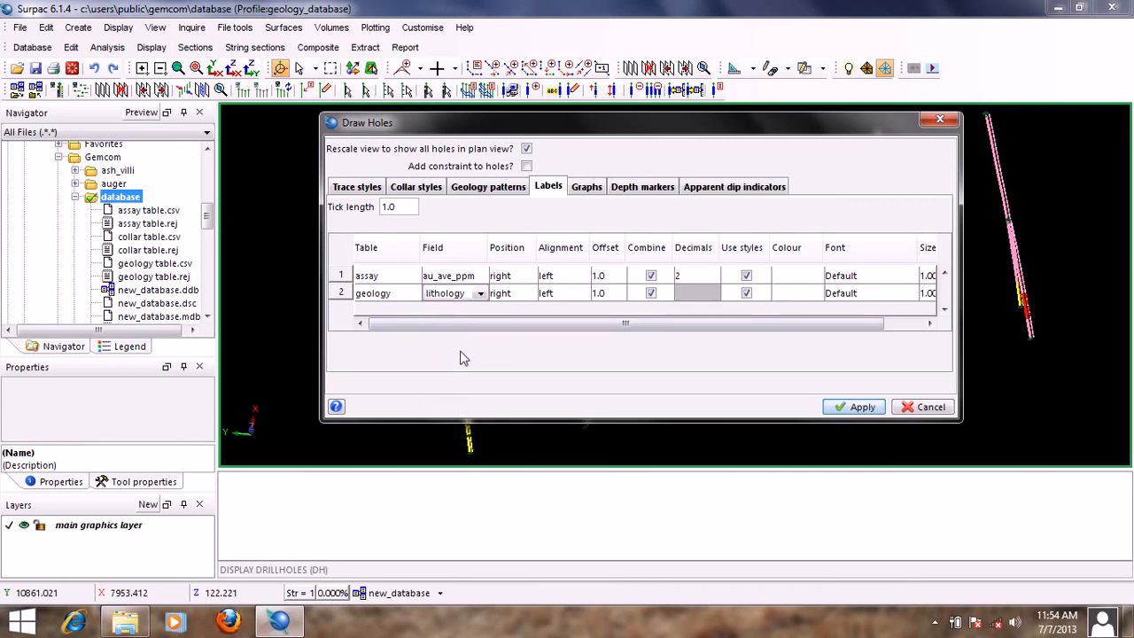
Position the au_ave_ppm label on the left and set the lithology label's offset to 4.
left_click(534, 278)
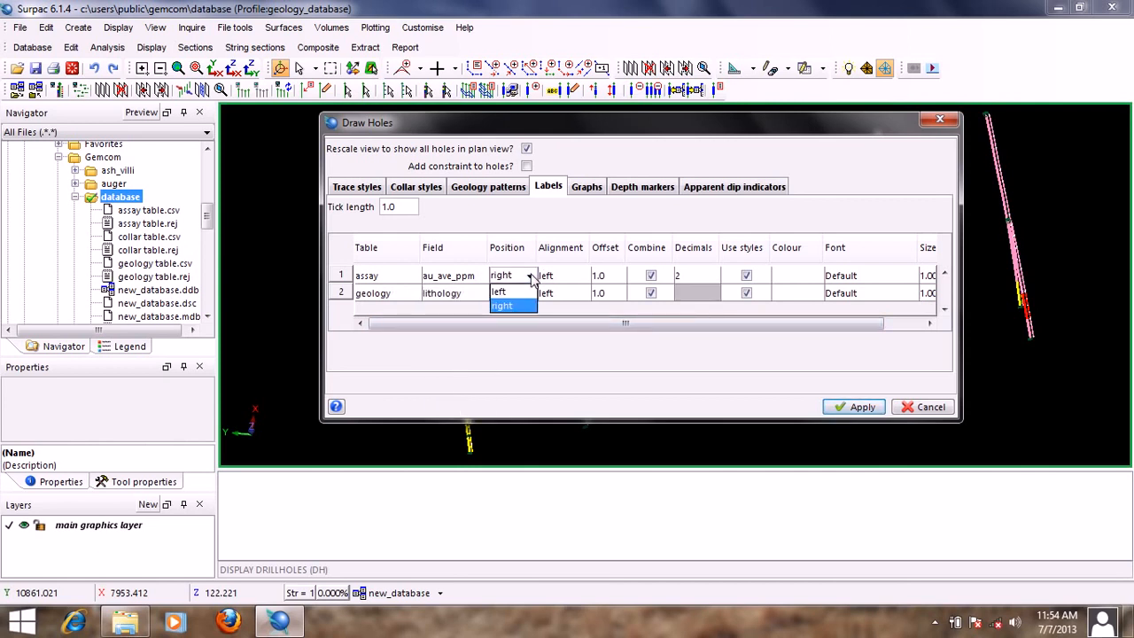
left_click(528, 303)
left_click(529, 295)
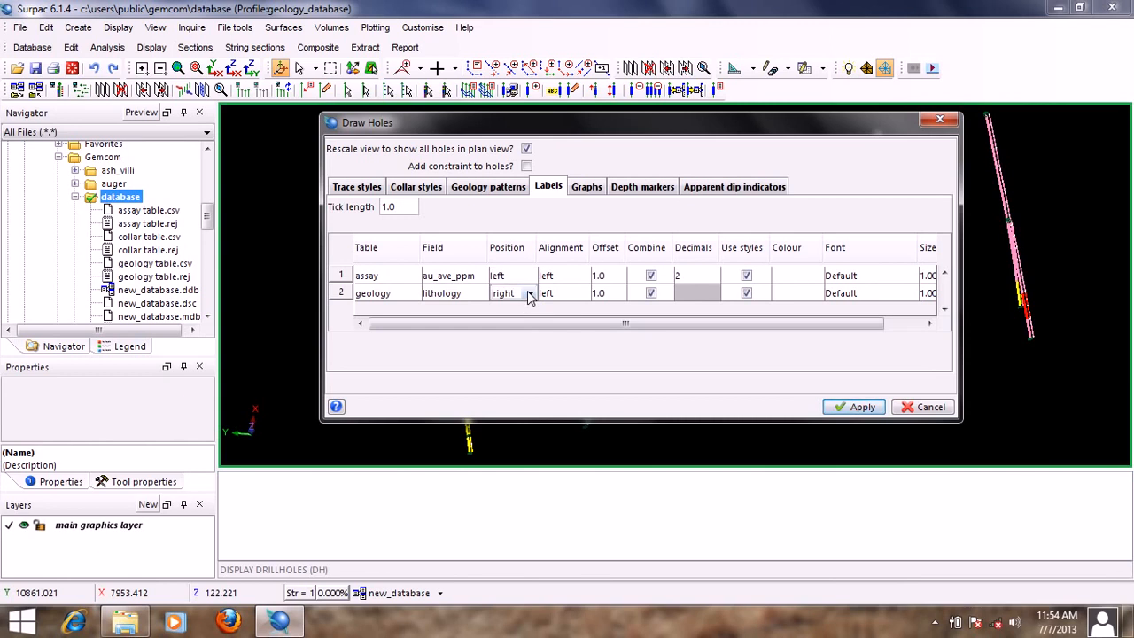
left_click(611, 276)
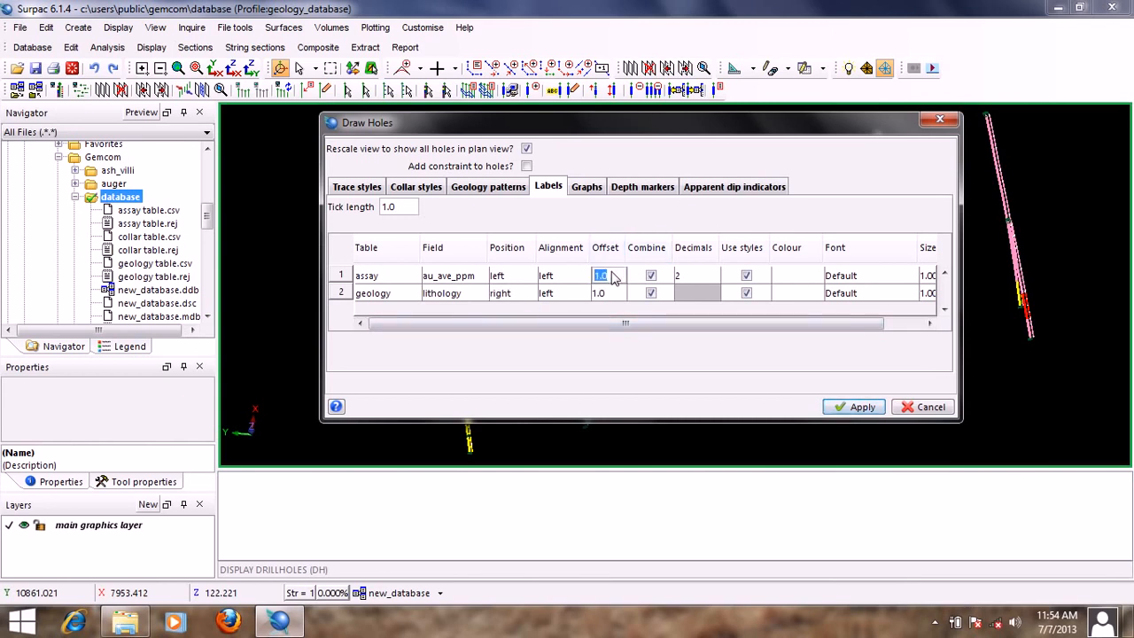
left_click(621, 296)
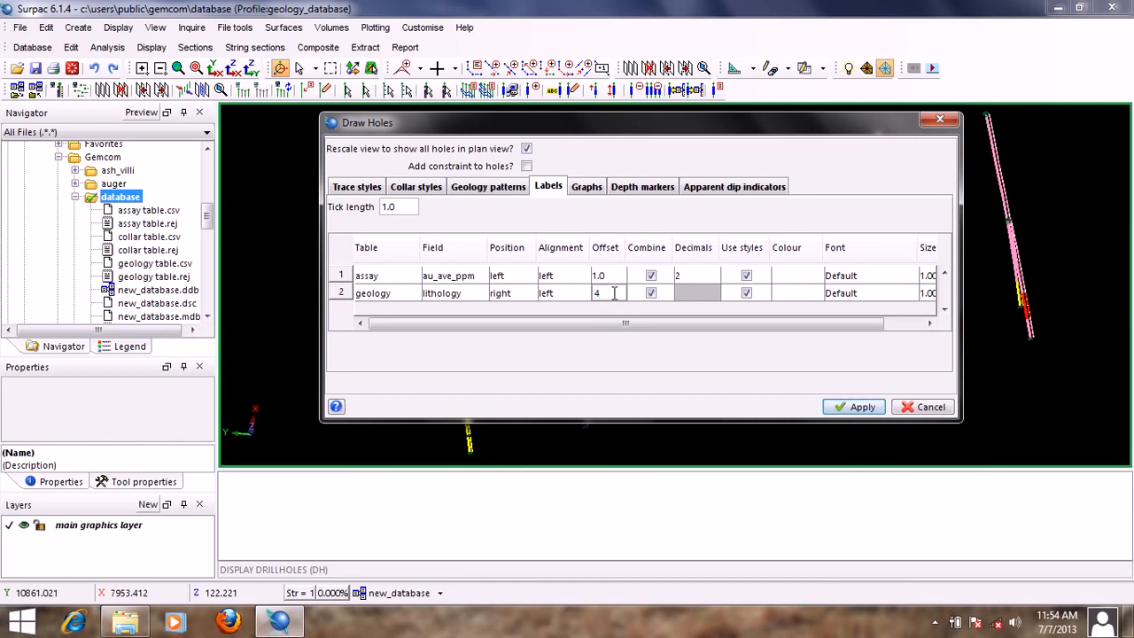
Clear the table of the geology pattern row to remove the lithology pattern, and redraw the drillholes.
left_click(487, 191)
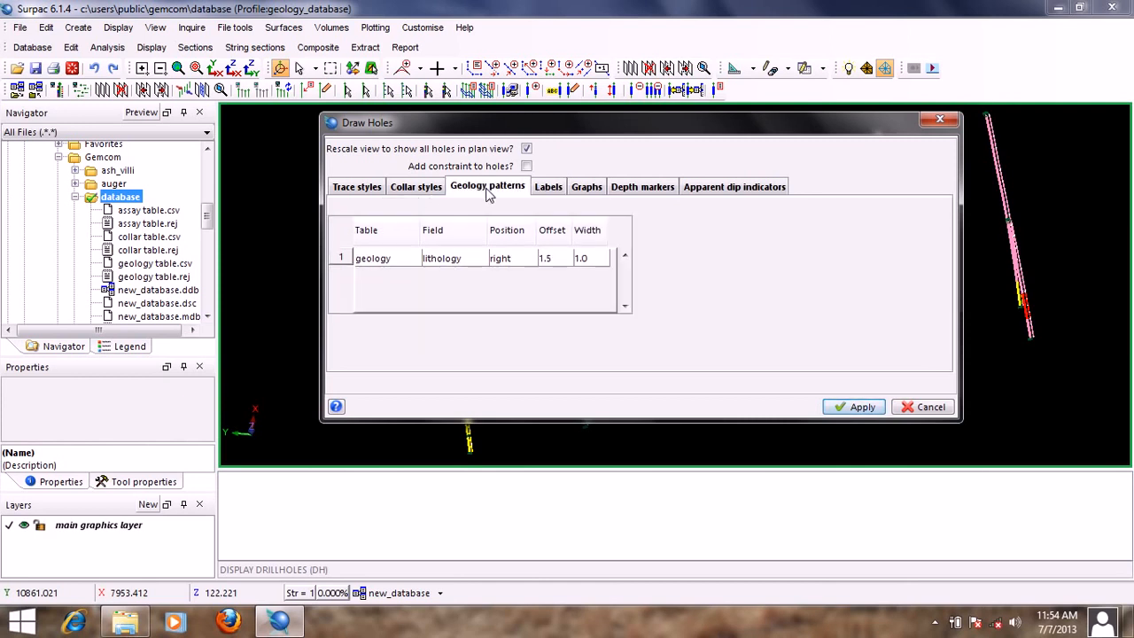
left_click(414, 258)
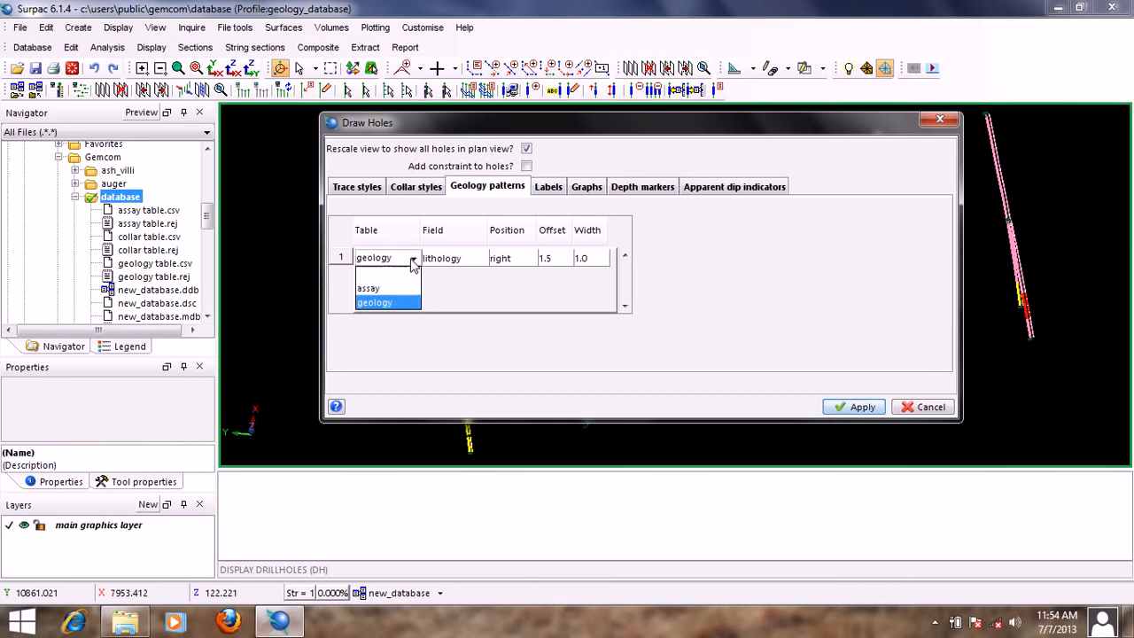
left_click(414, 269)
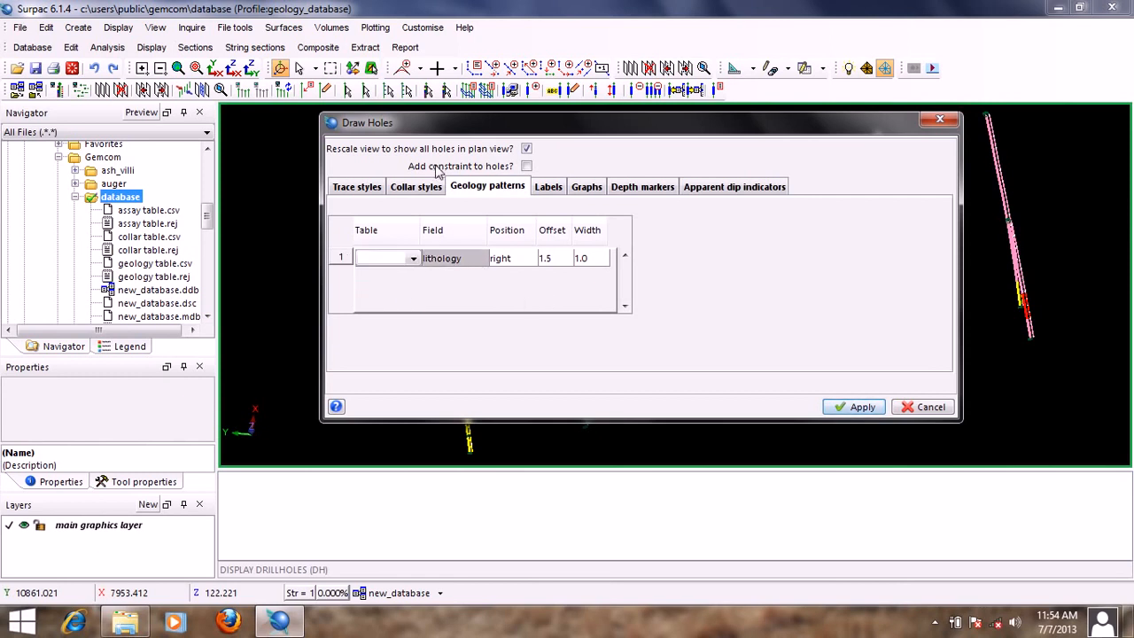
left_click_drag(644, 119, 596, 119)
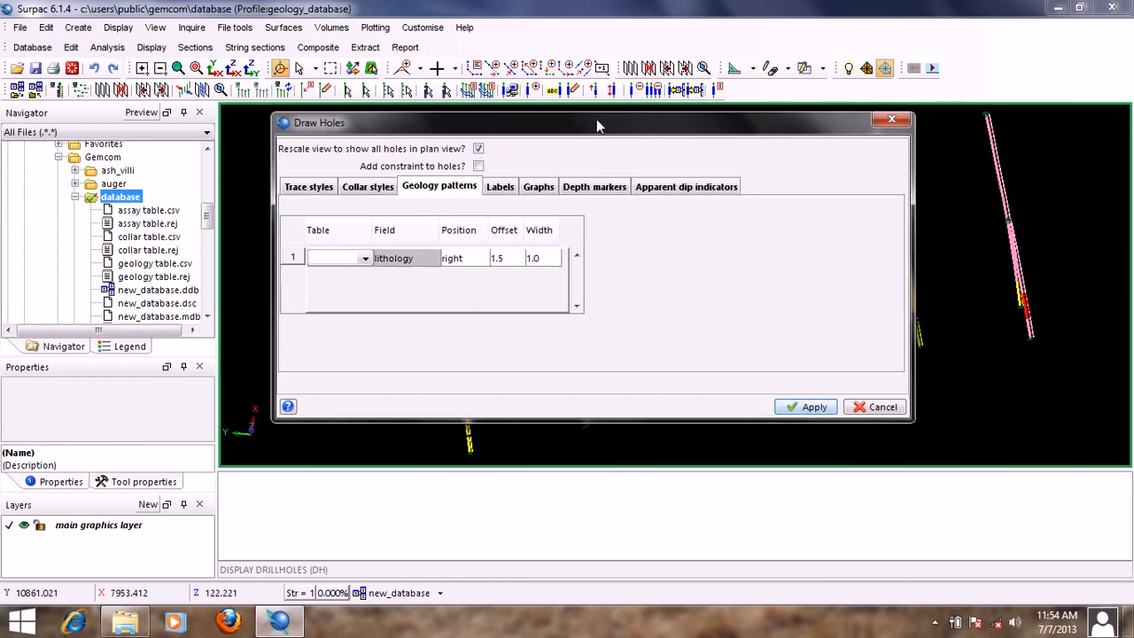
left_click(796, 408)
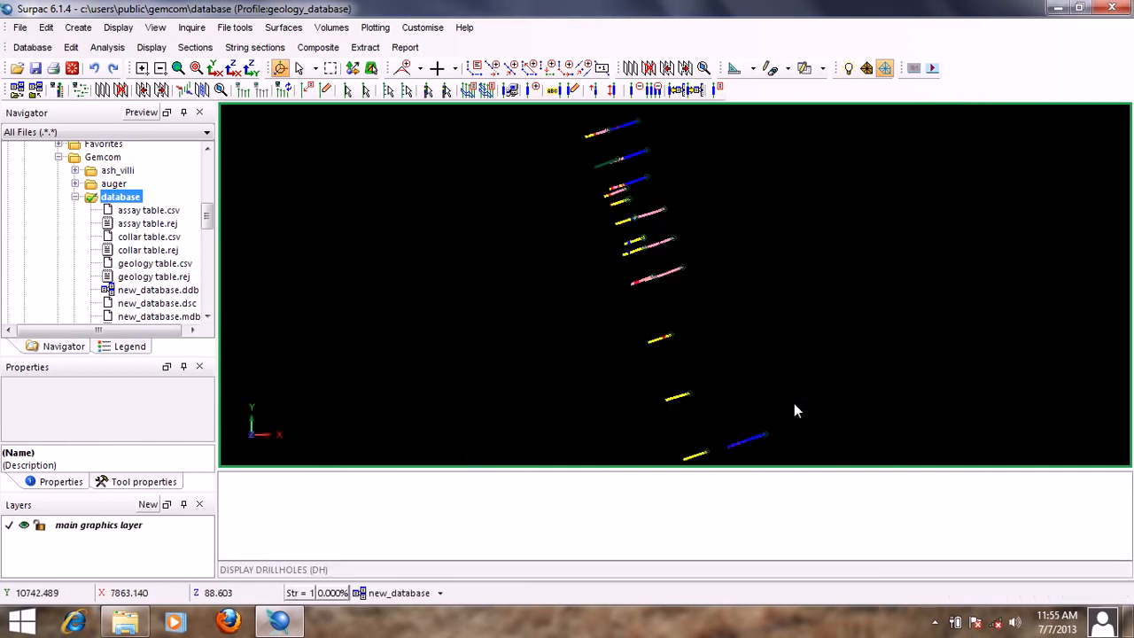
Examine the gold assay and lithology labels along the upper and middle parts of the drillholes around AH-01-06 in 3D.
left_click_drag(785, 398, 593, 238)
scroll(616, 297, "up", 8)
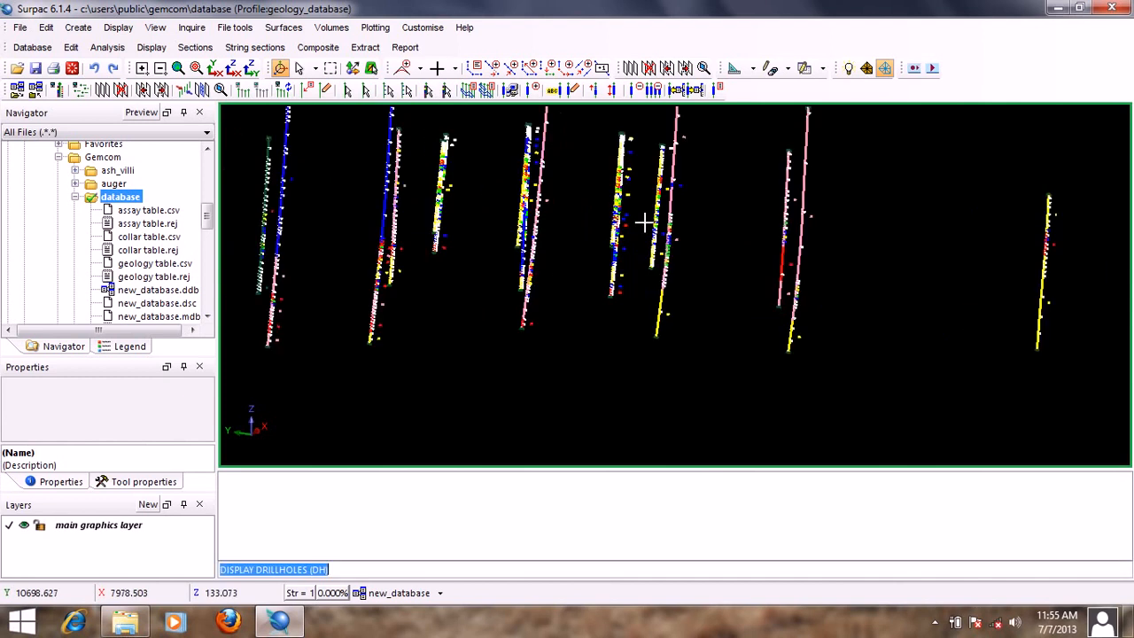
scroll(656, 283, "up", 8)
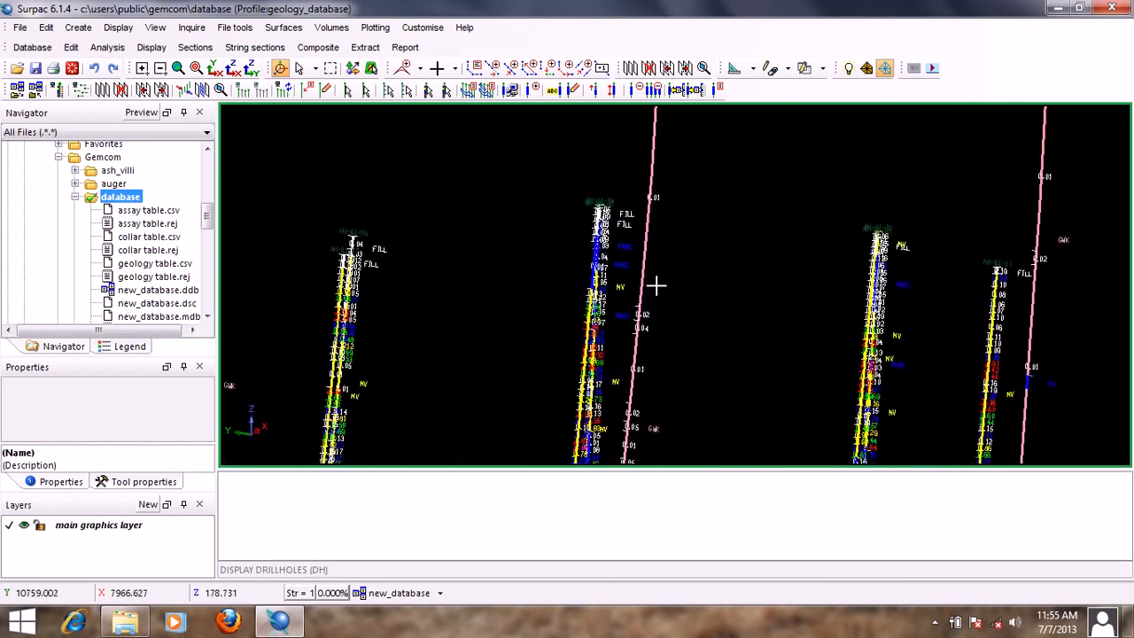
left_click_drag(506, 258, 660, 221)
scroll(656, 221, "up", 1)
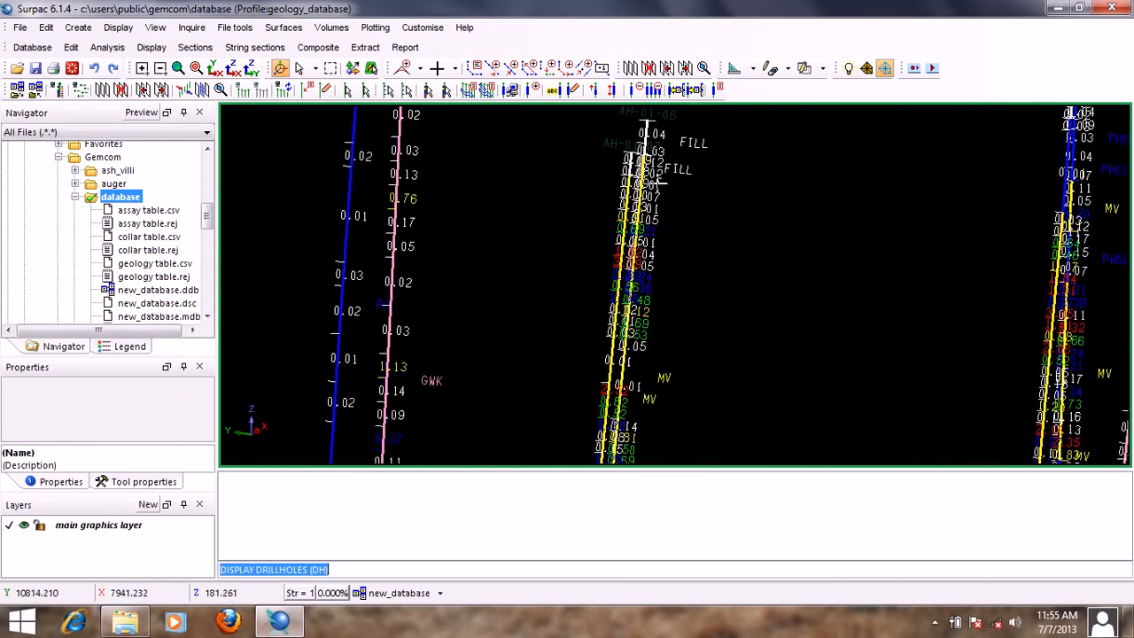
left_click_drag(964, 206, 948, 209)
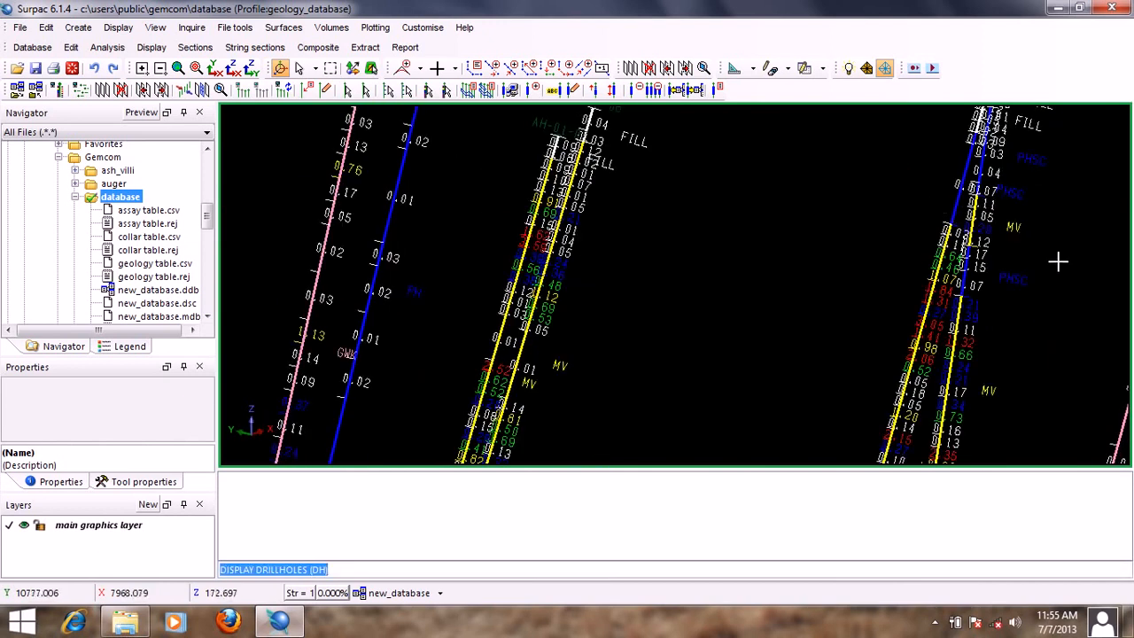
left_click_drag(1058, 261, 670, 251)
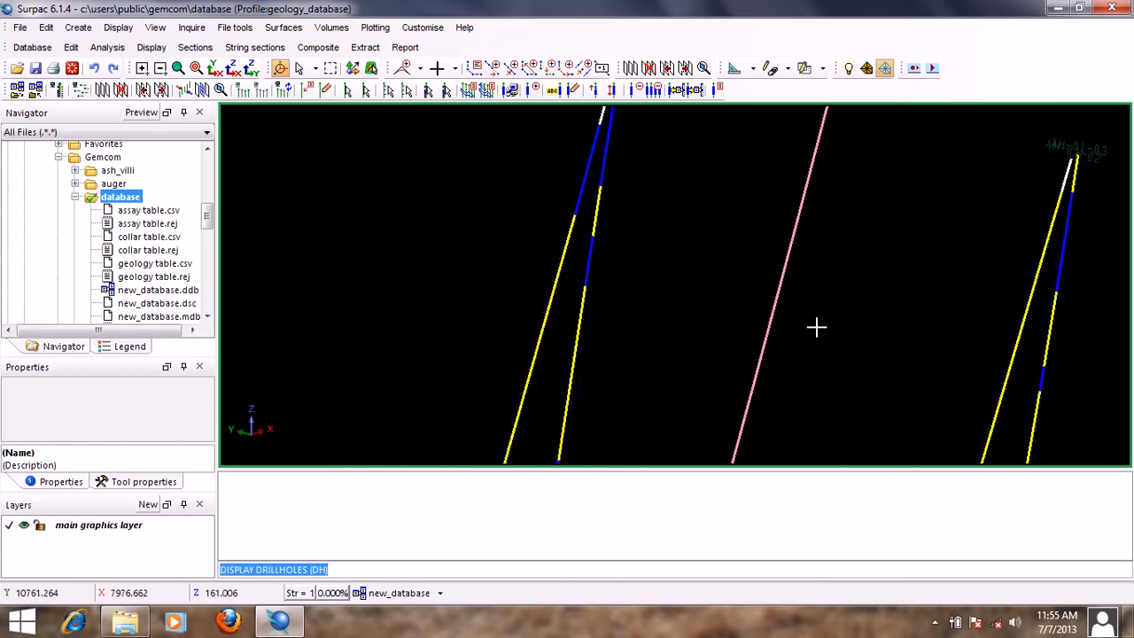
left_click_drag(817, 327, 785, 195)
scroll(783, 203, "down", 5)
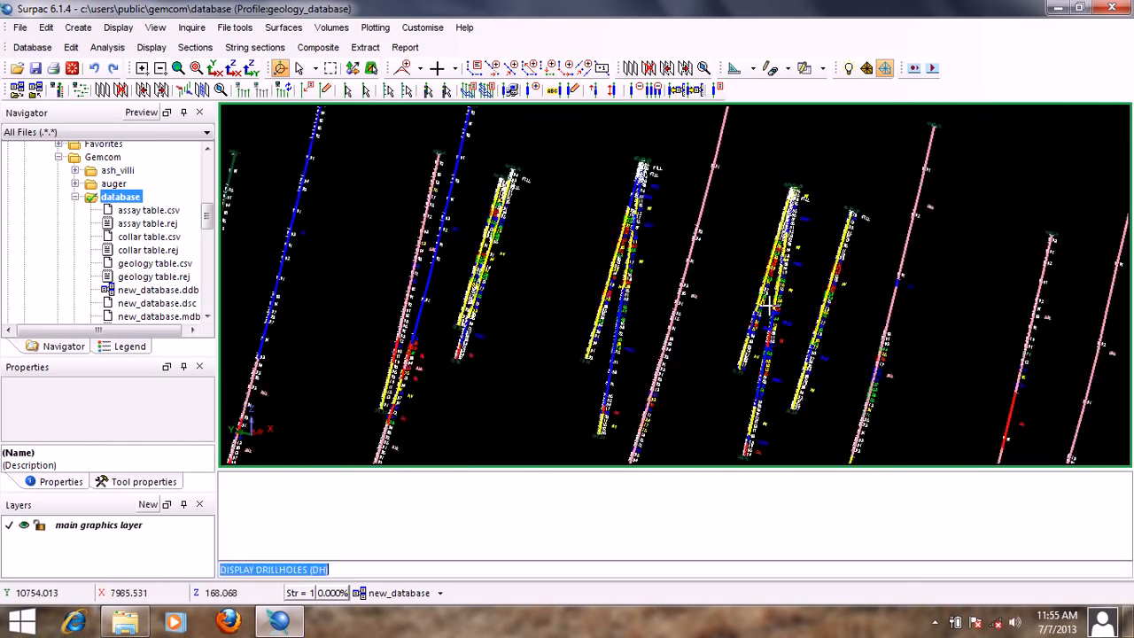
scroll(736, 228, "up", 5)
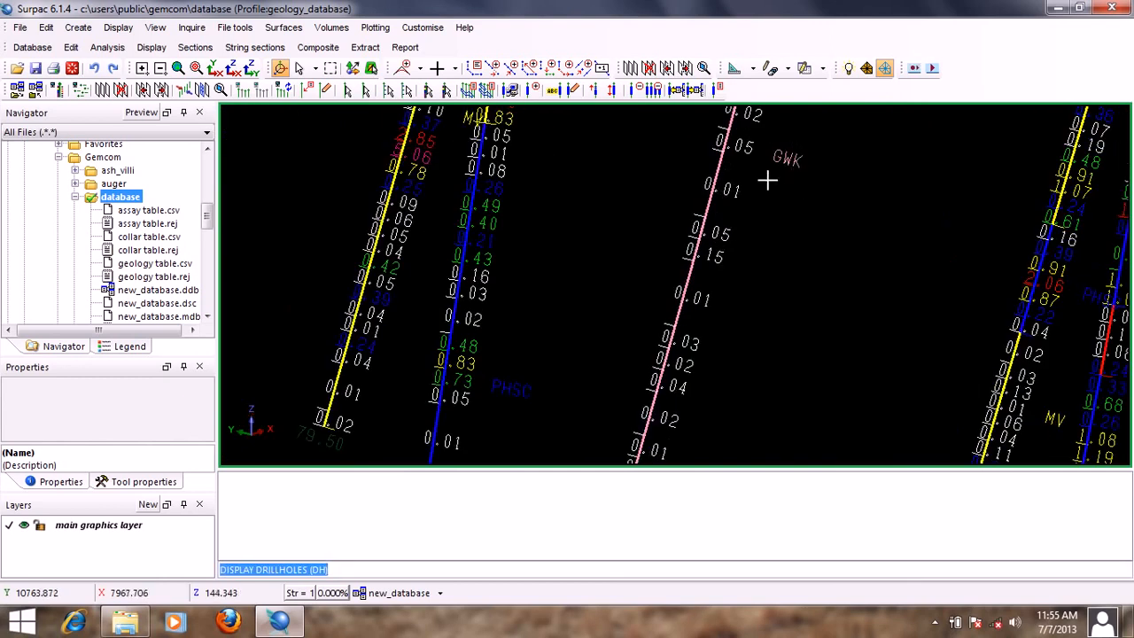
Inspect the assay and lithology labels along the lower parts of the drillholes down to their max_depth labels.
scroll(792, 173, "down", 4)
middle_click_drag(767, 324, 830, 178)
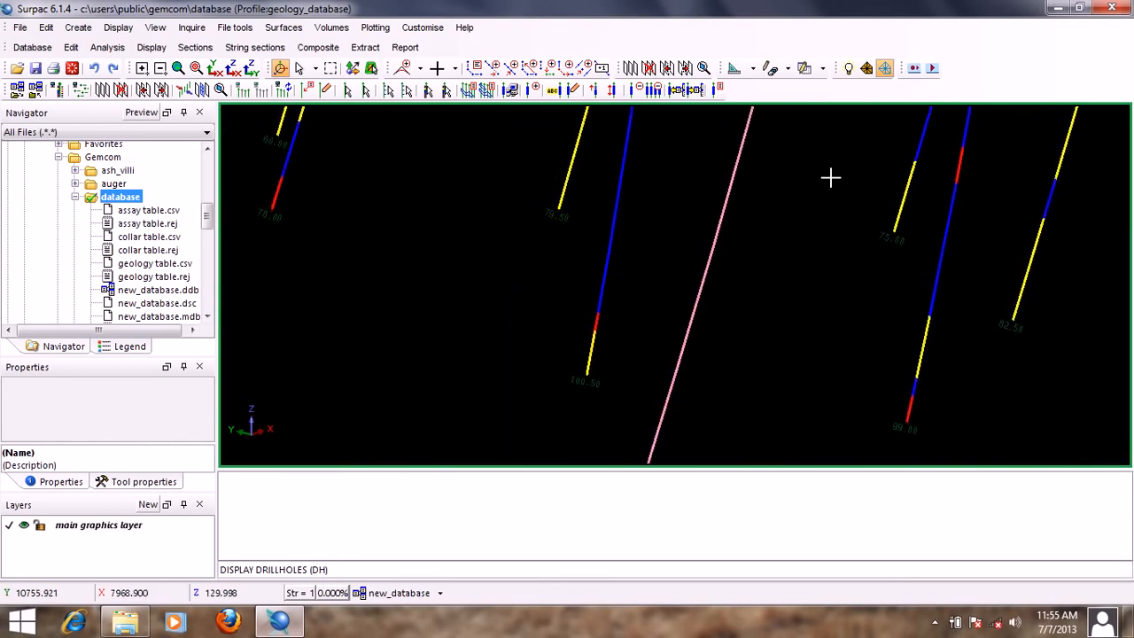
mouse_move(701, 411)
middle_mouse_down()
mouse_move(815, 322)
mouse_move(828, 271)
middle_mouse_up()
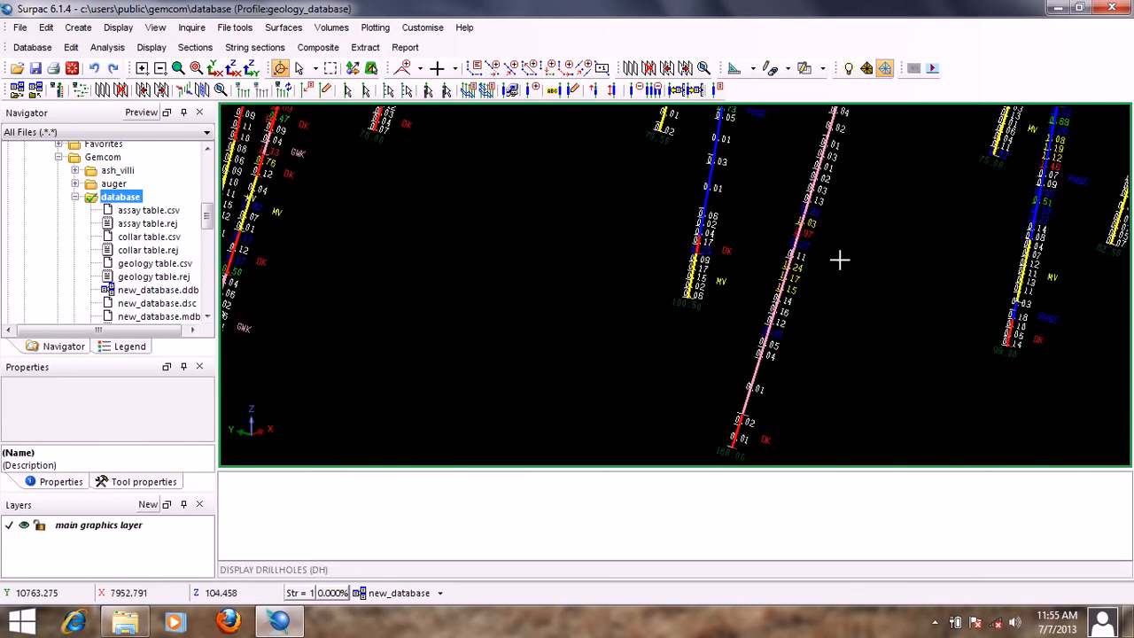
scroll(840, 259, "up", 2)
scroll(822, 248, "down", 5)
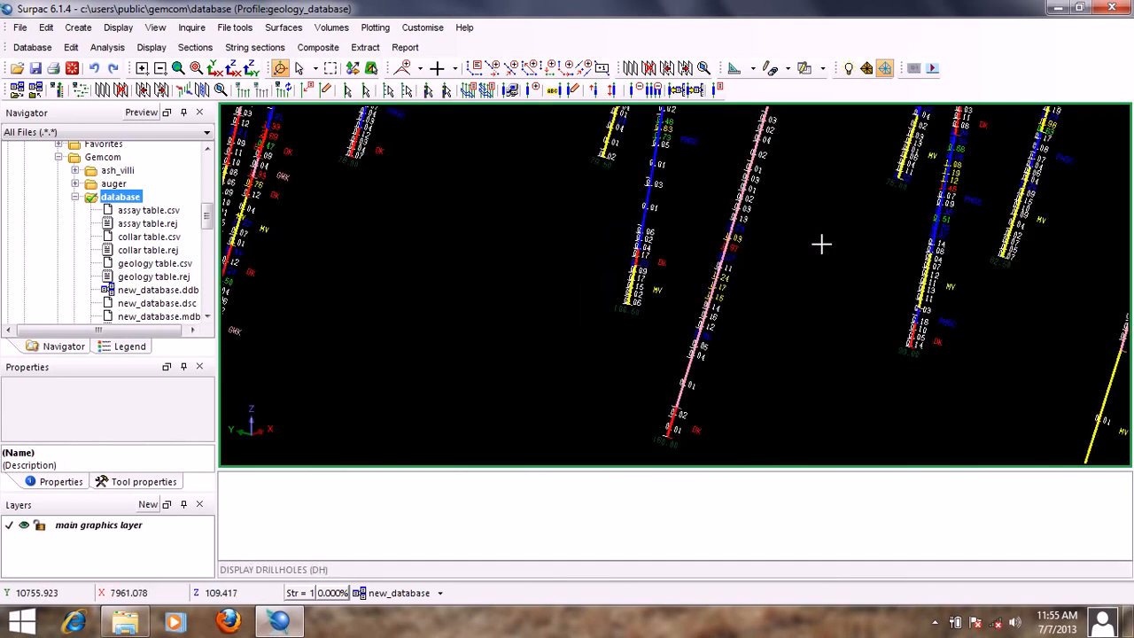
scroll(826, 267, "up", 3)
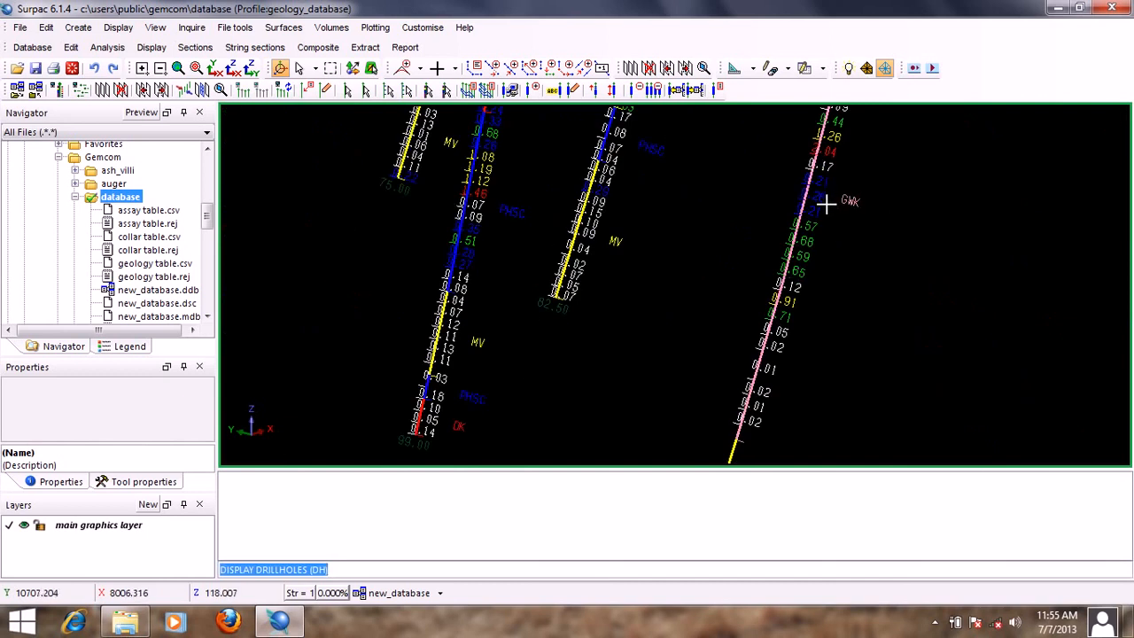
scroll(839, 195, "down", 4)
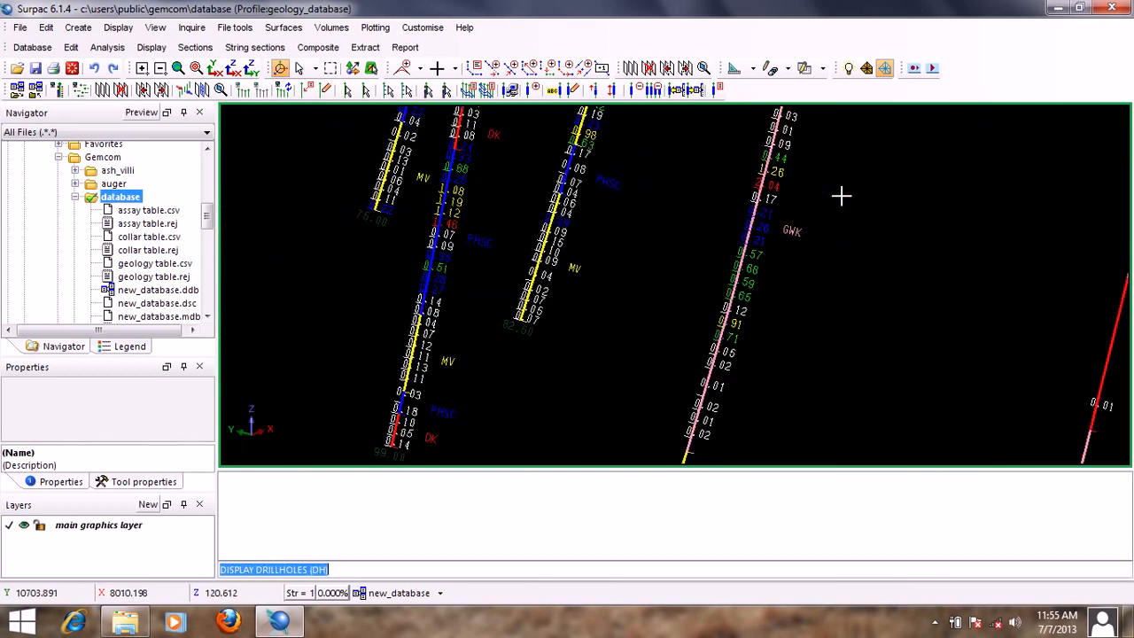
Remove the au_ave_ppm and lithology labels by clearing the tables of both label rows in the drillhole drawing settings.
scroll(912, 256, "down", 5)
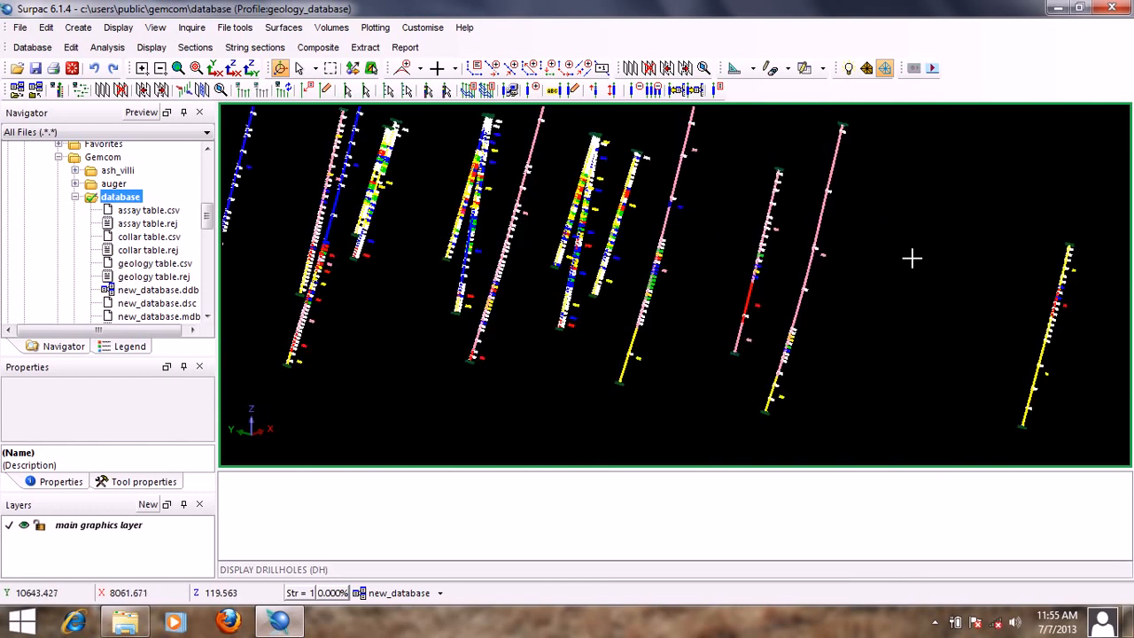
scroll(745, 245, "down", 2)
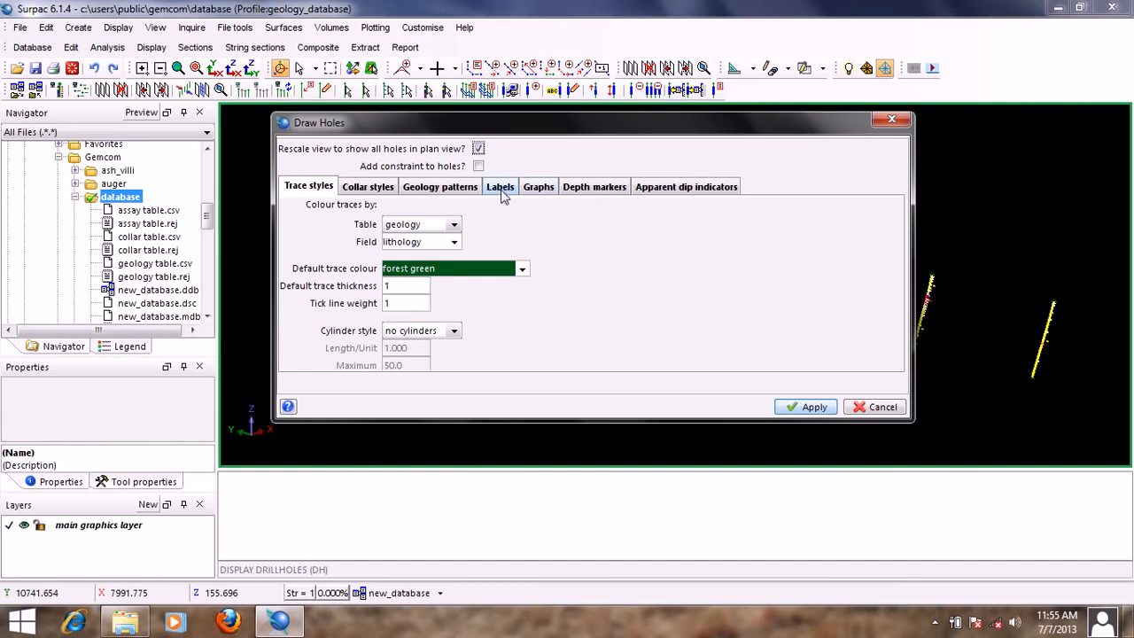
left_click(501, 188)
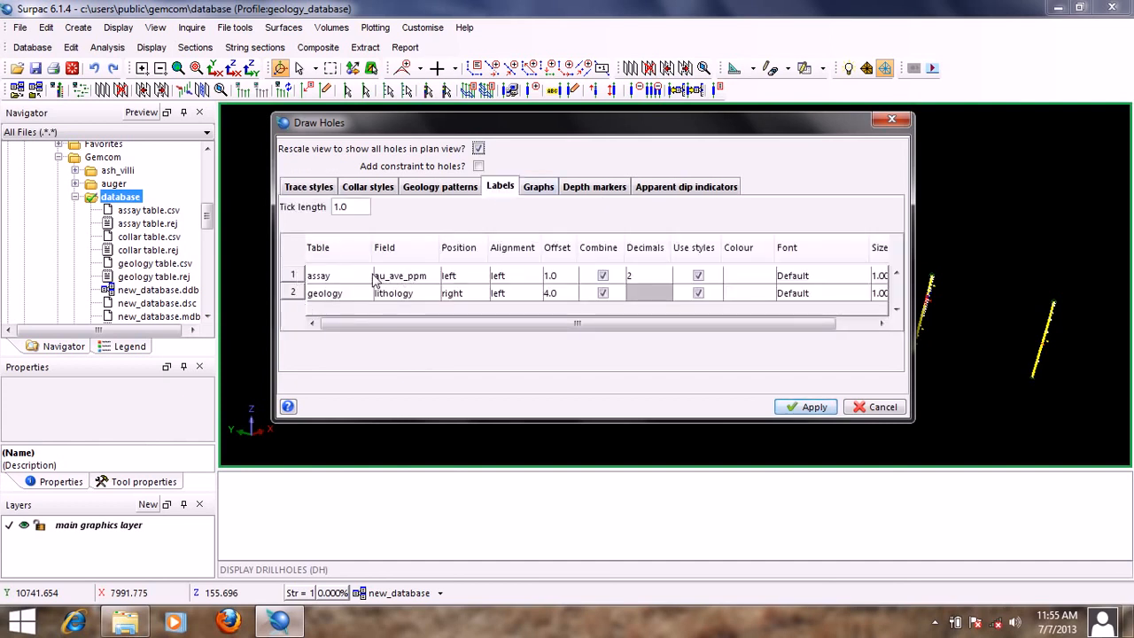
left_click(368, 275)
left_click(359, 292)
left_click(363, 292)
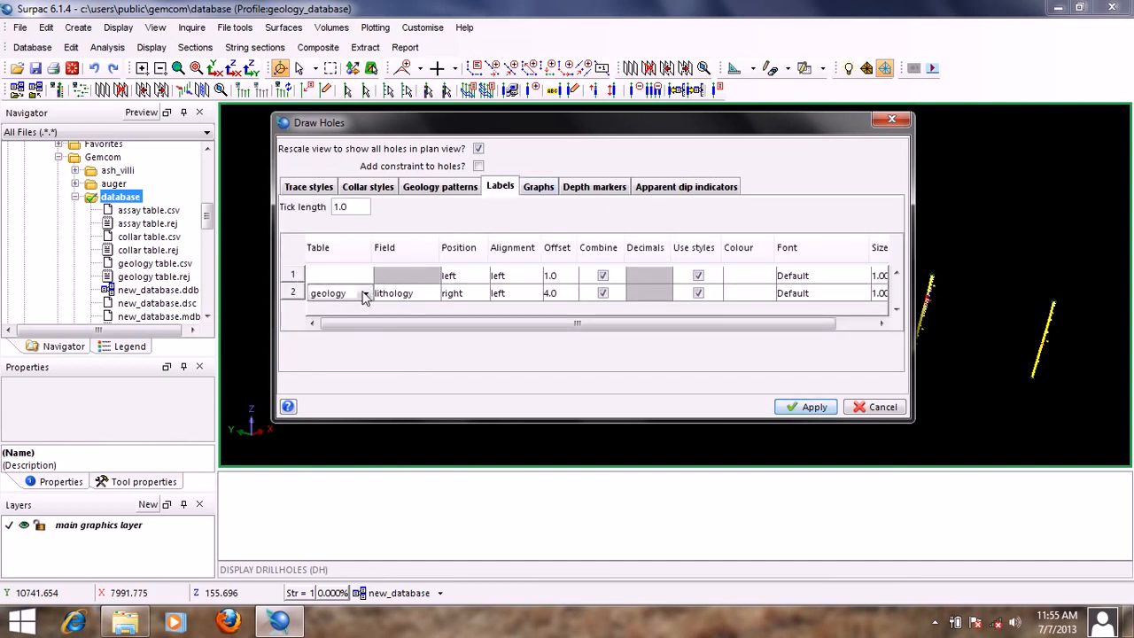
left_click(366, 295)
left_click(352, 305)
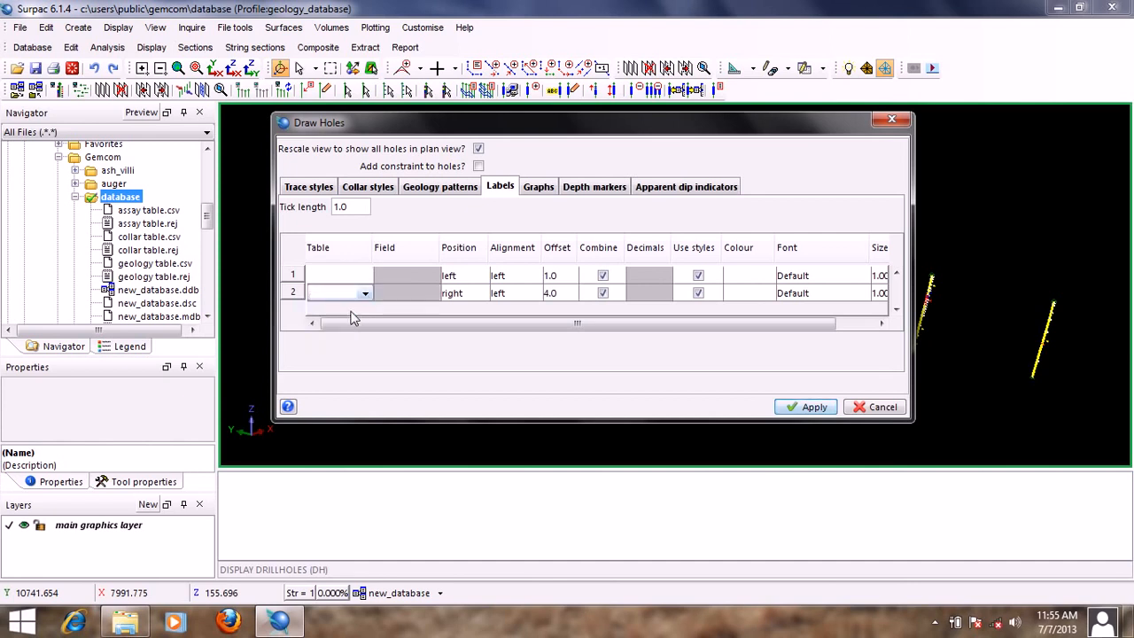
Add a line graph of the assay field au_ave_ppm to the right of the traces with an offset of 2.
left_click(540, 189)
left_click(364, 245)
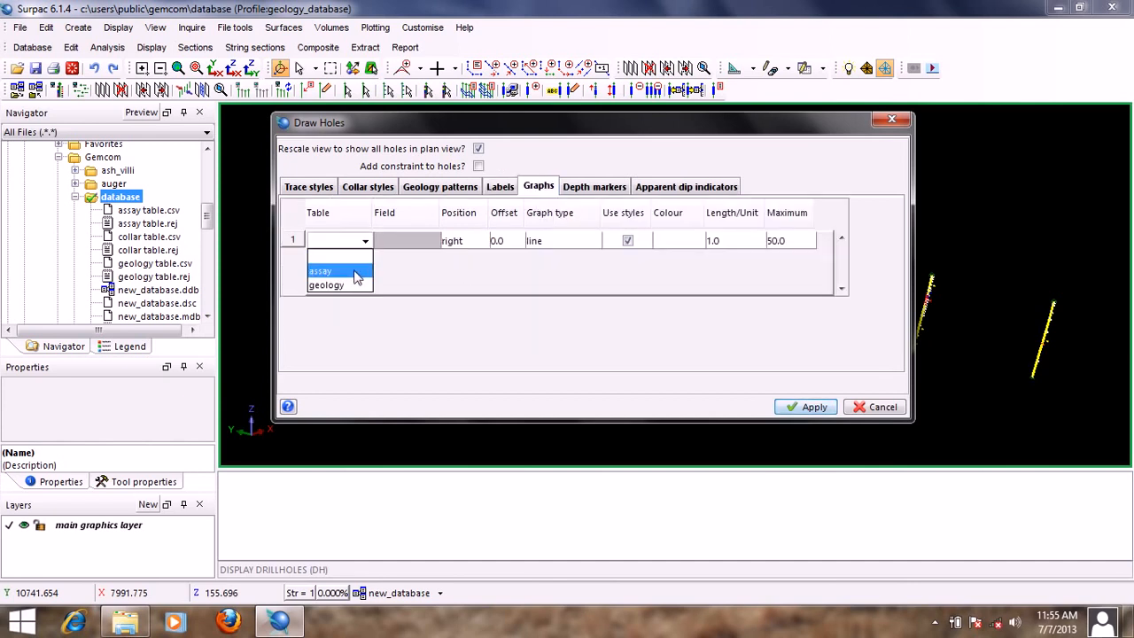
left_click(359, 270)
mouse_move(578, 125)
left_mouse_down()
mouse_move(661, 125)
mouse_move(650, 129)
left_mouse_up()
left_click(506, 246)
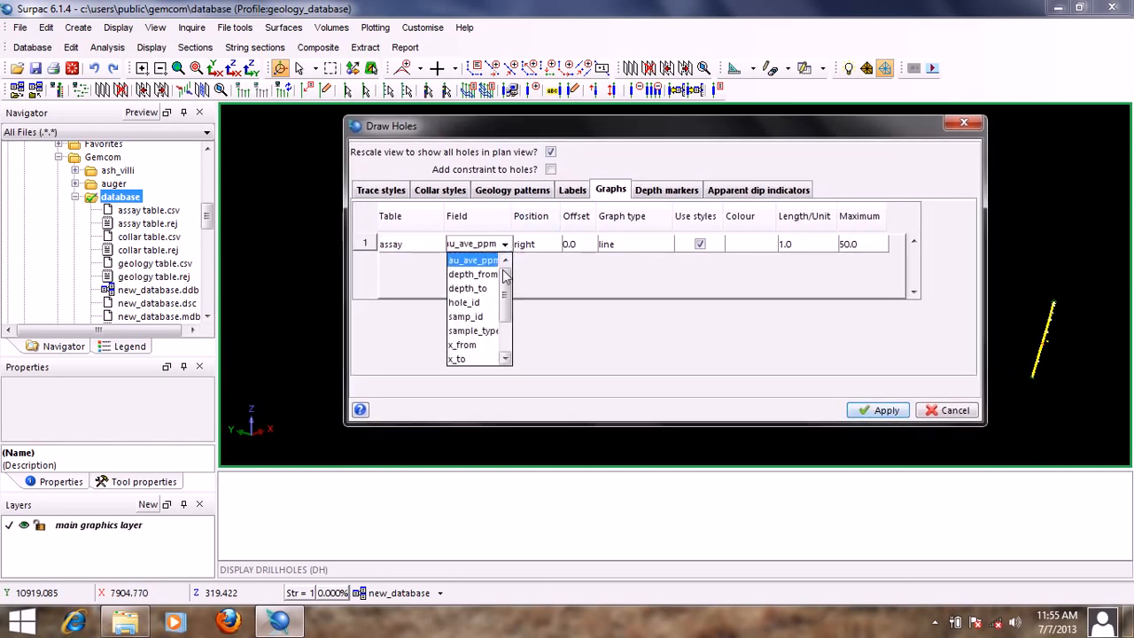
left_click(488, 264)
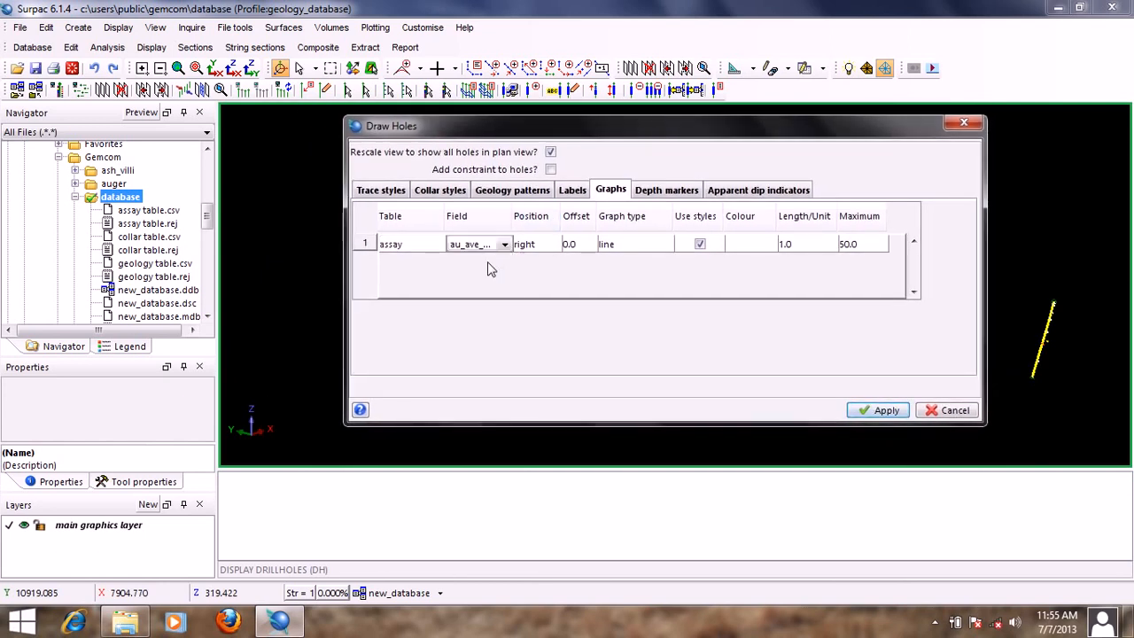
left_click(583, 244)
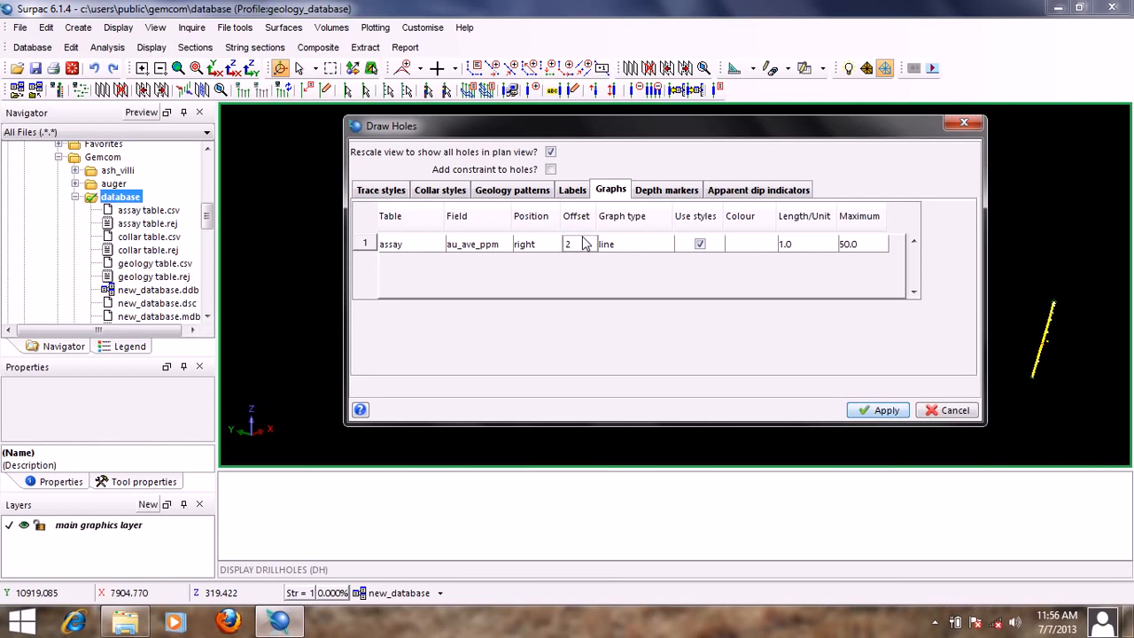
Colour the traces by the au_ave_ppm field of the assay table and redraw the drillholes.
left_click(381, 190)
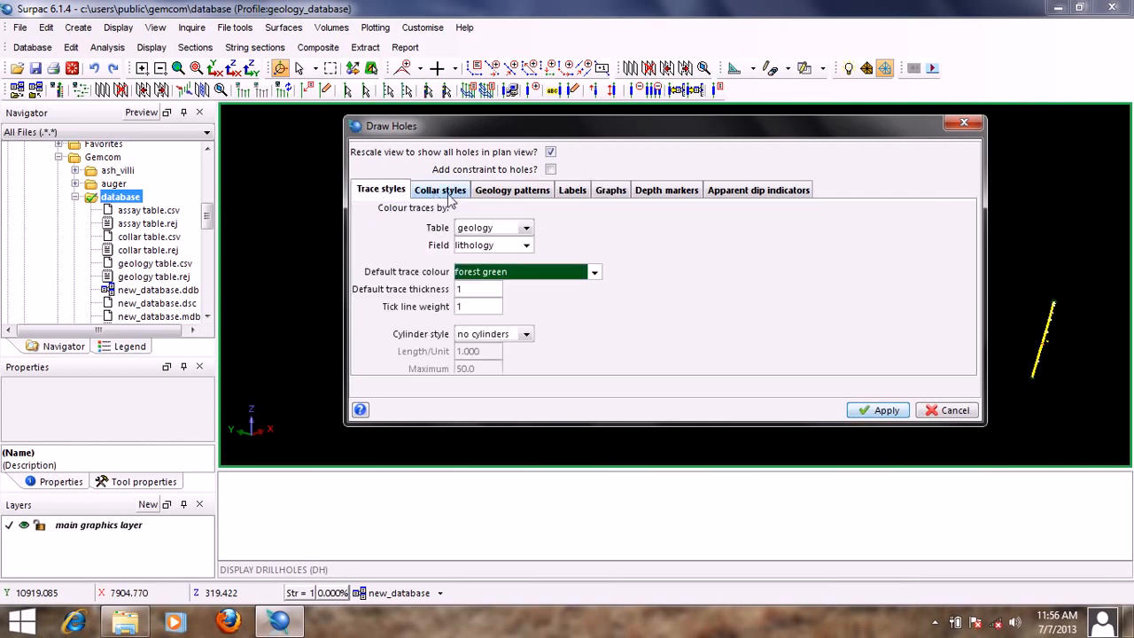
left_click(451, 195)
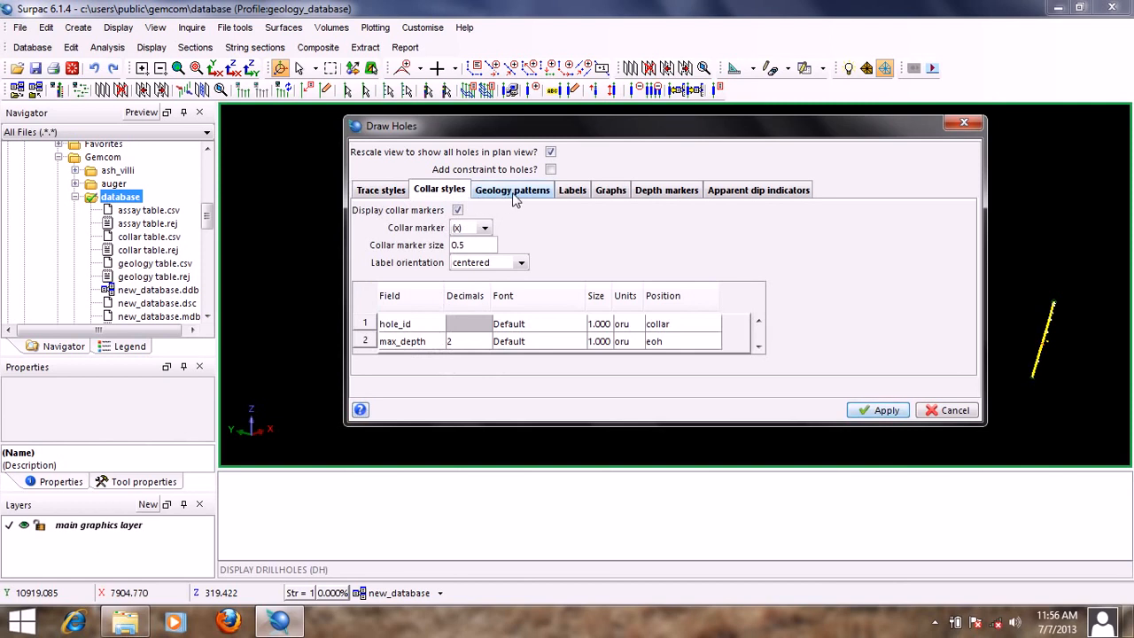
left_click(516, 193)
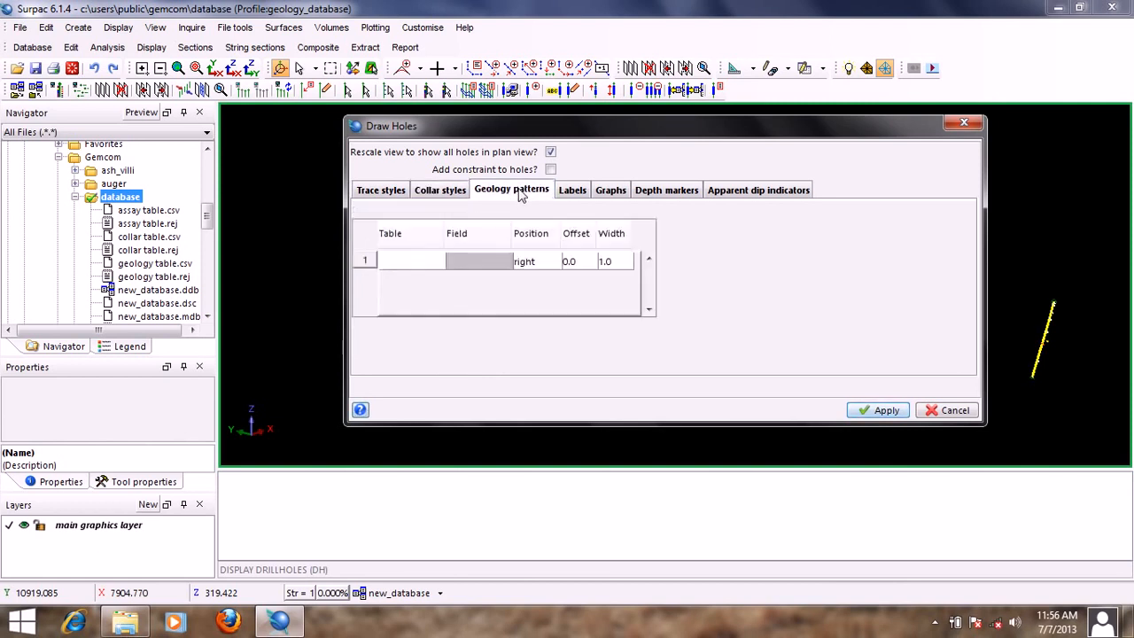
left_click(569, 194)
left_click(401, 193)
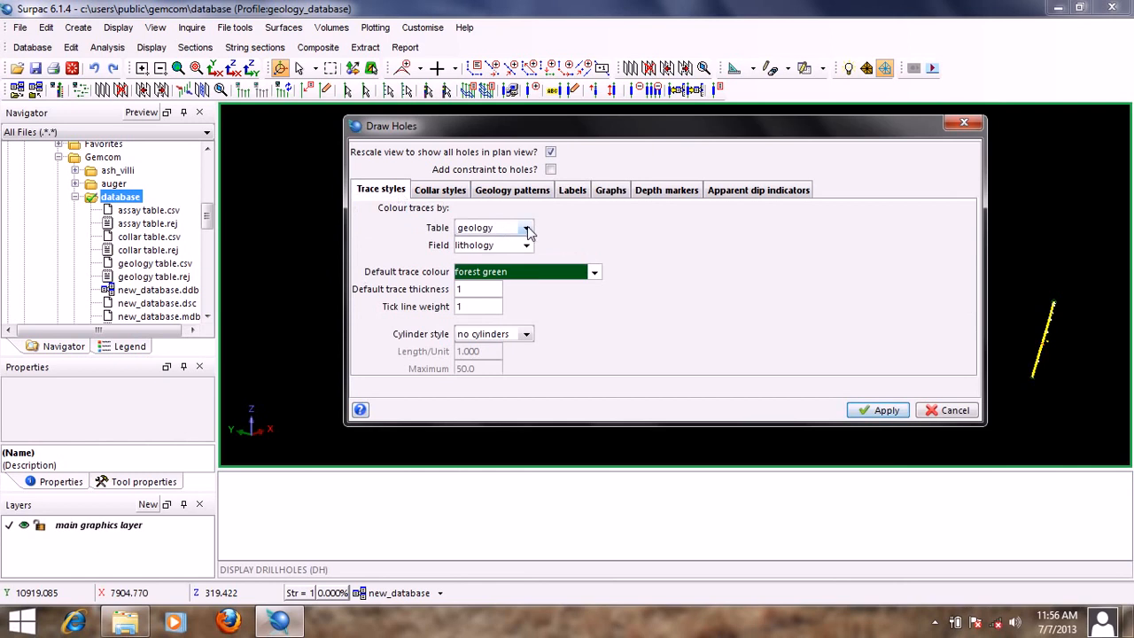
left_click(526, 229)
left_click(514, 256)
left_click(523, 246)
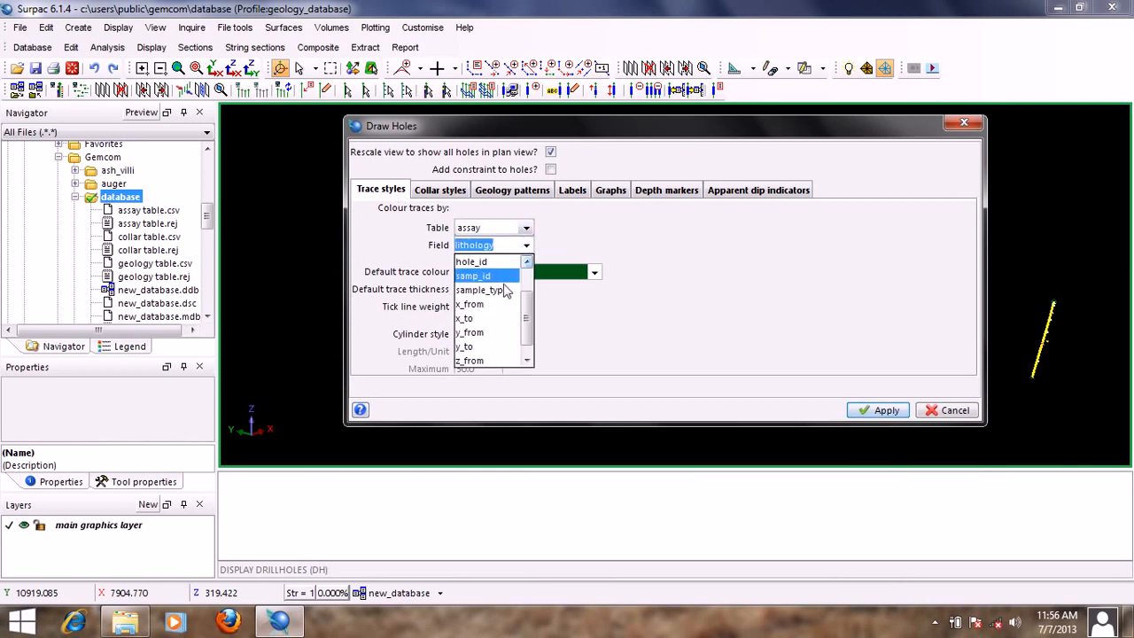
scroll(527, 324, "down", 1)
scroll(527, 323, "up", 2)
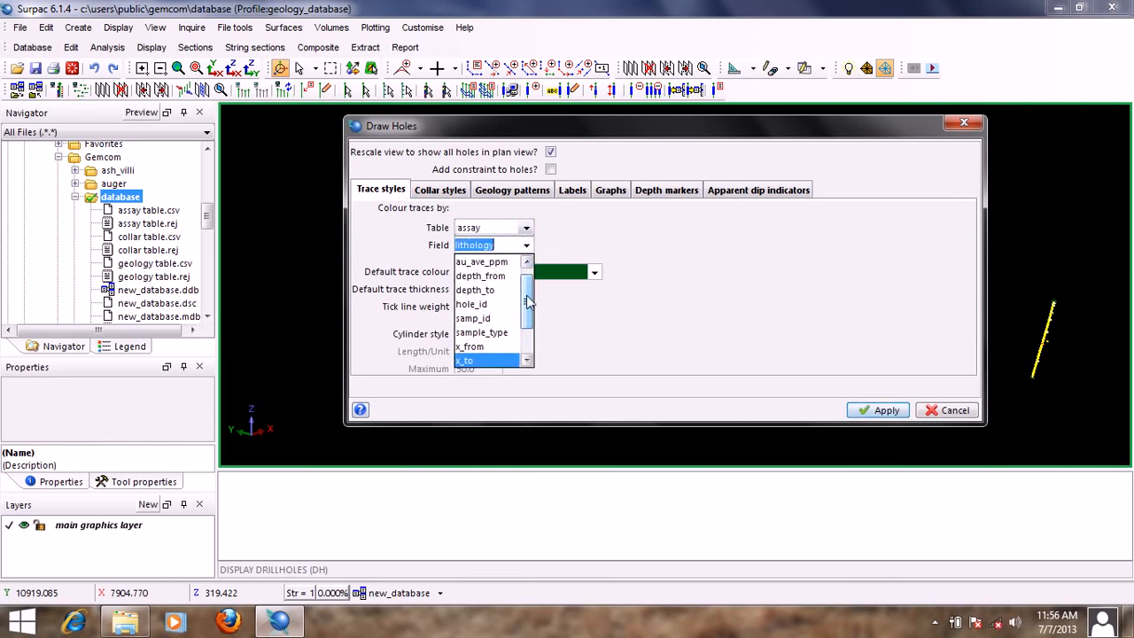
left_click(483, 261)
left_click(884, 410)
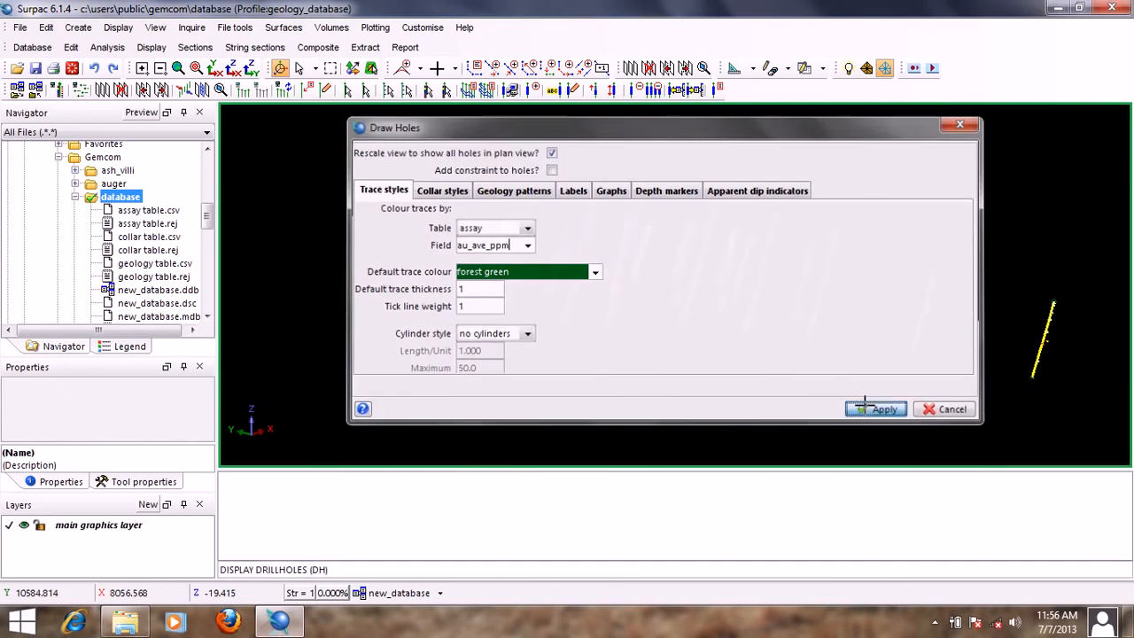
Examine the gold assay line graphs beside the drillhole traces in 3D.
left_click_drag(544, 409, 666, 307)
scroll(667, 305, "up", 6)
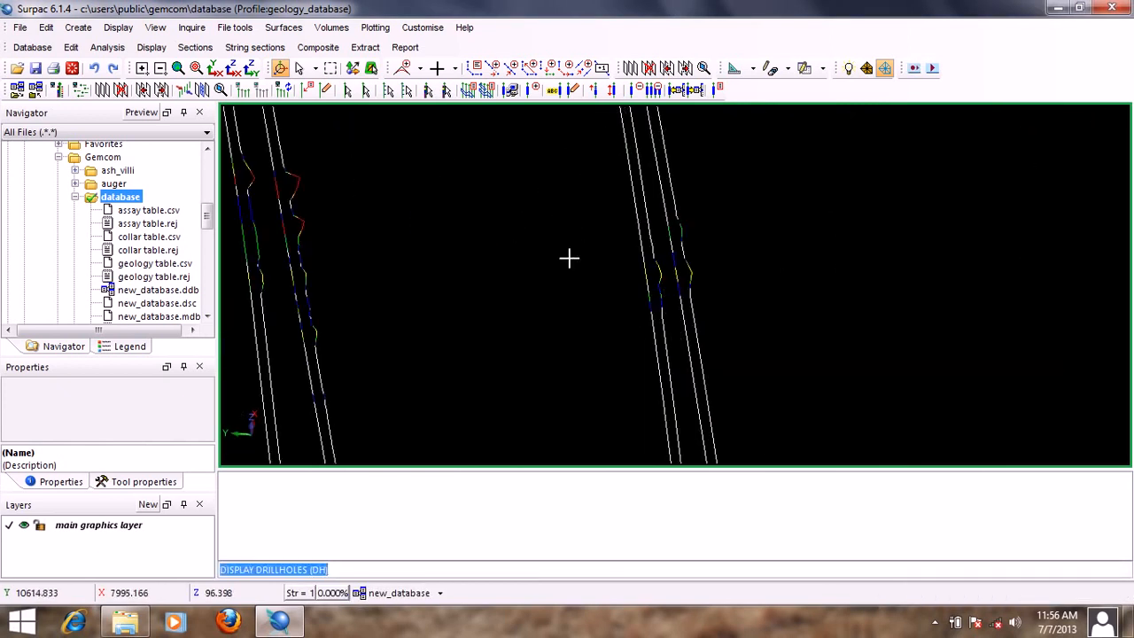
scroll(542, 238, "down", 3)
left_click_drag(507, 239, 694, 240)
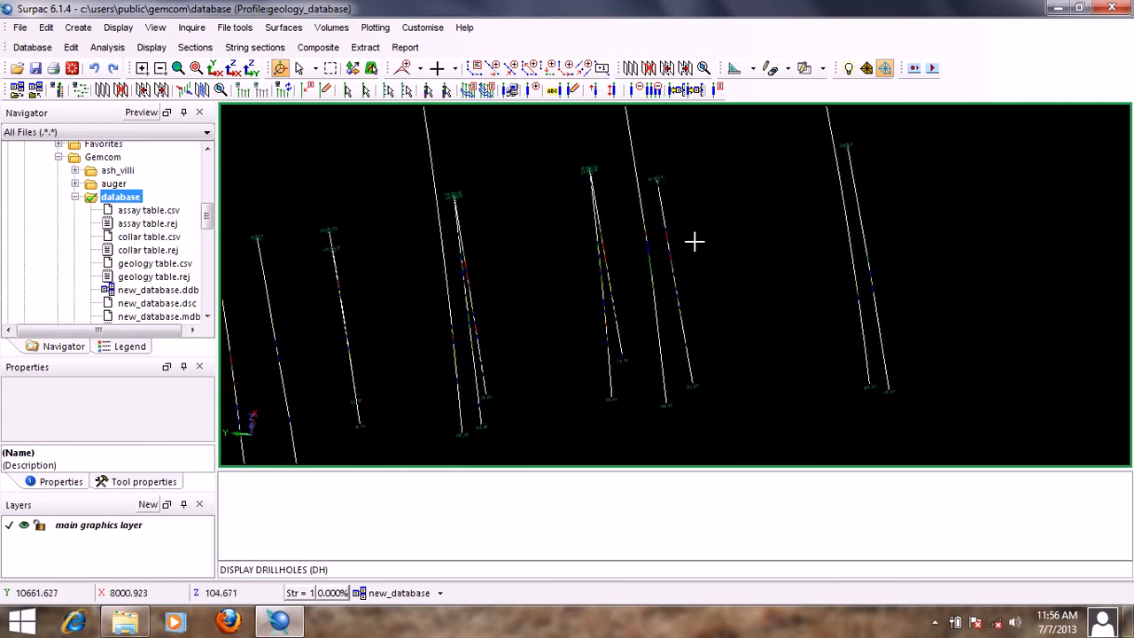
scroll(502, 269, "up", 6)
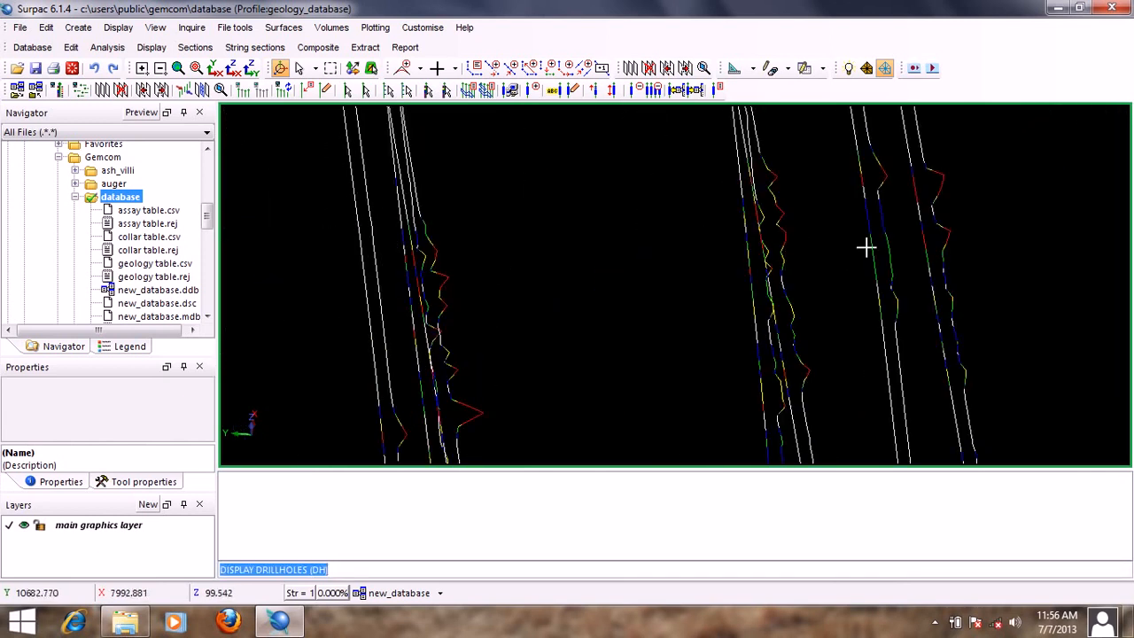
scroll(777, 250, "down", 3)
scroll(827, 230, "up", 3)
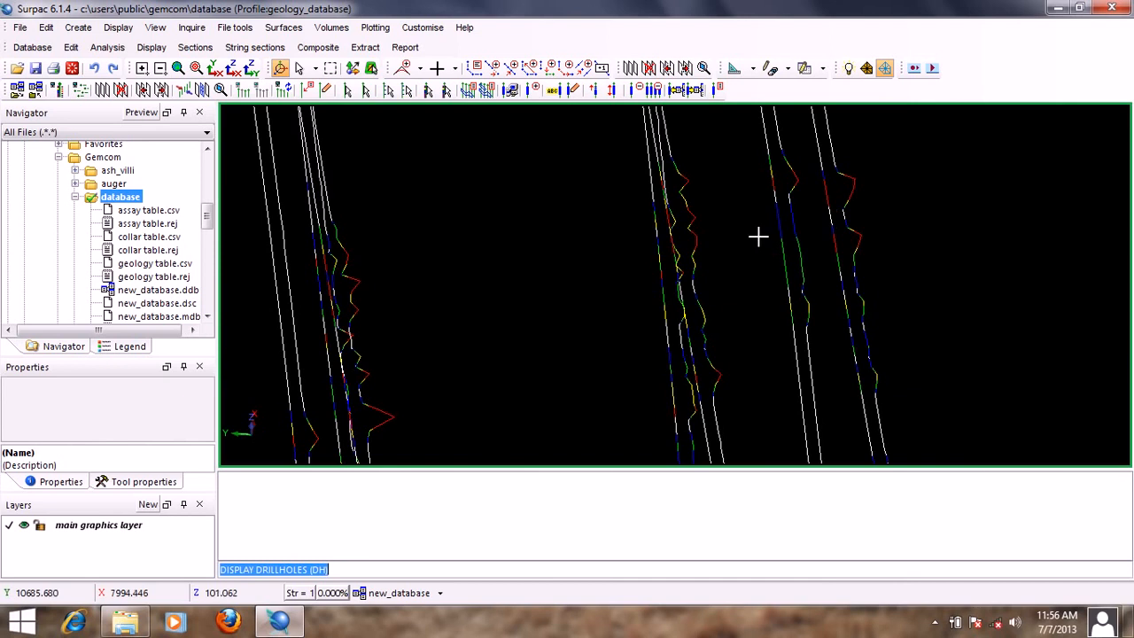
scroll(758, 238, "up", 1)
scroll(763, 233, "up", 3)
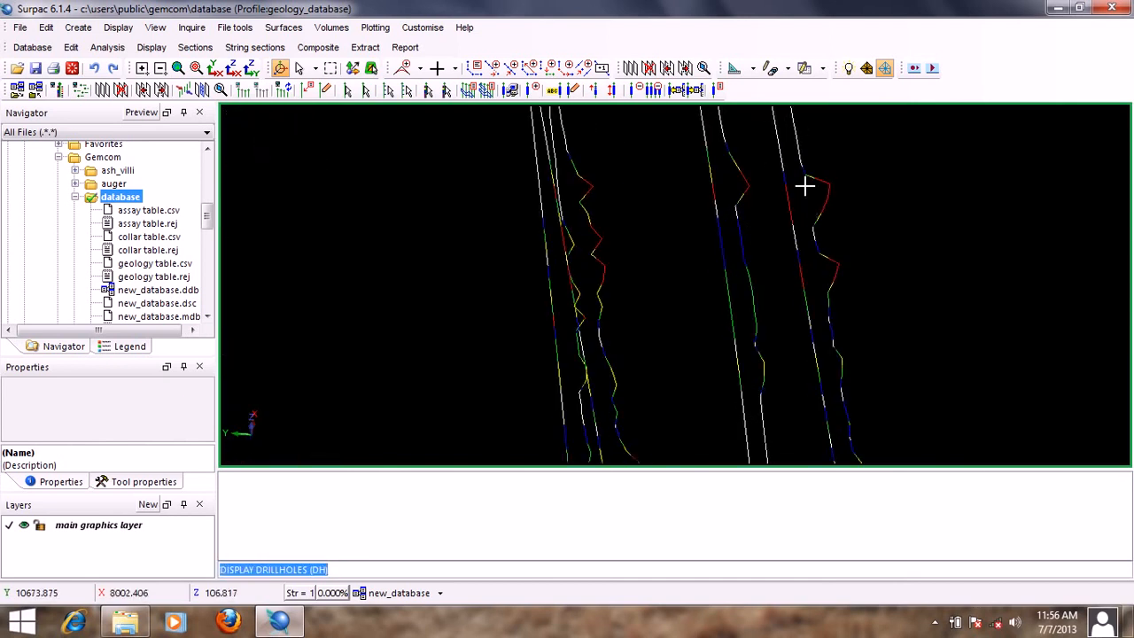
Change the au_ave_ppm graph type to filled bar and redraw the drillholes.
key("Return")
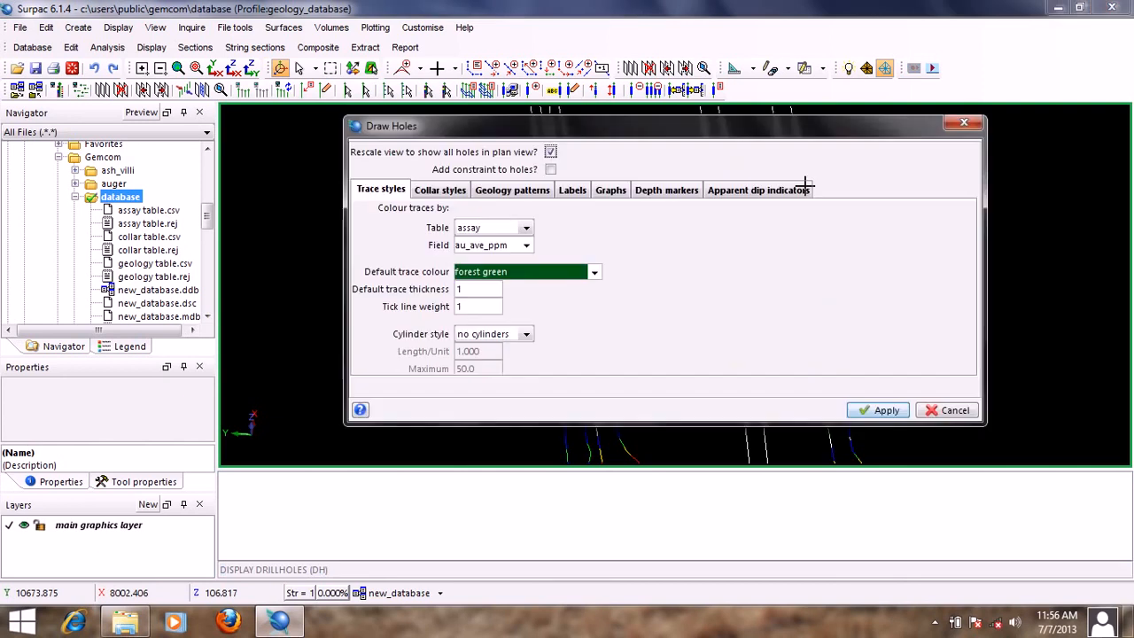
left_click(615, 191)
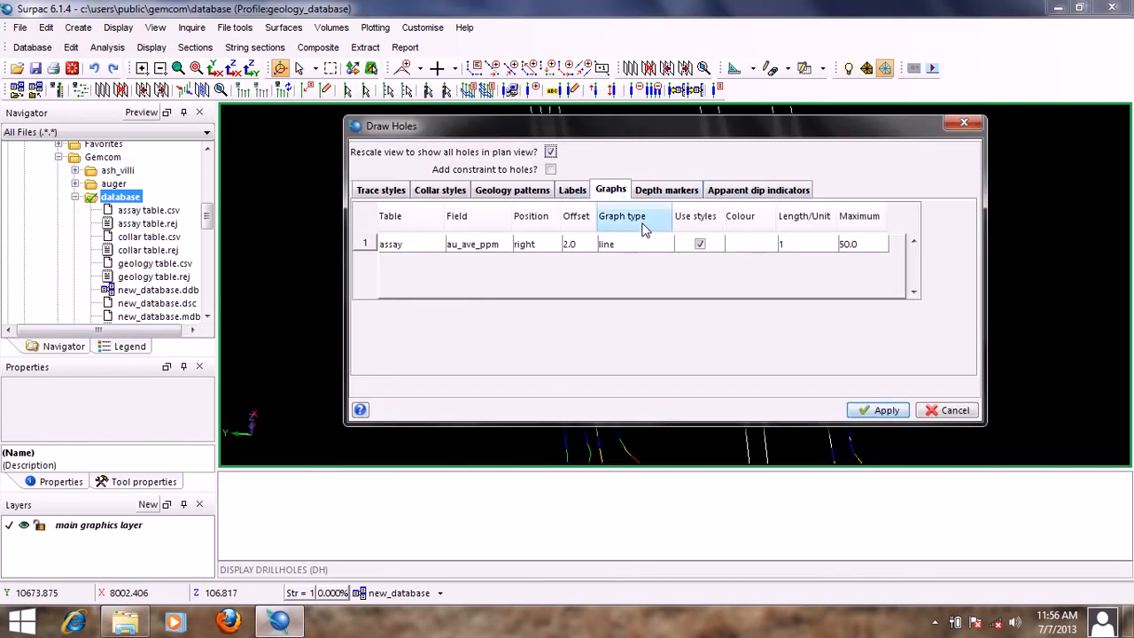
left_click(666, 248)
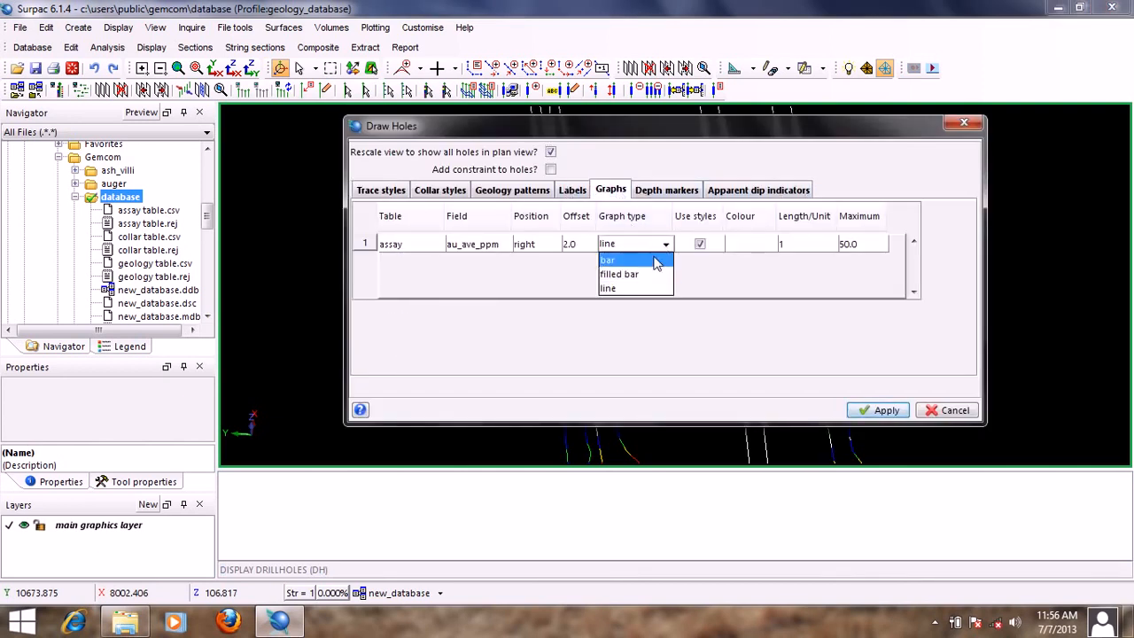
left_click(637, 275)
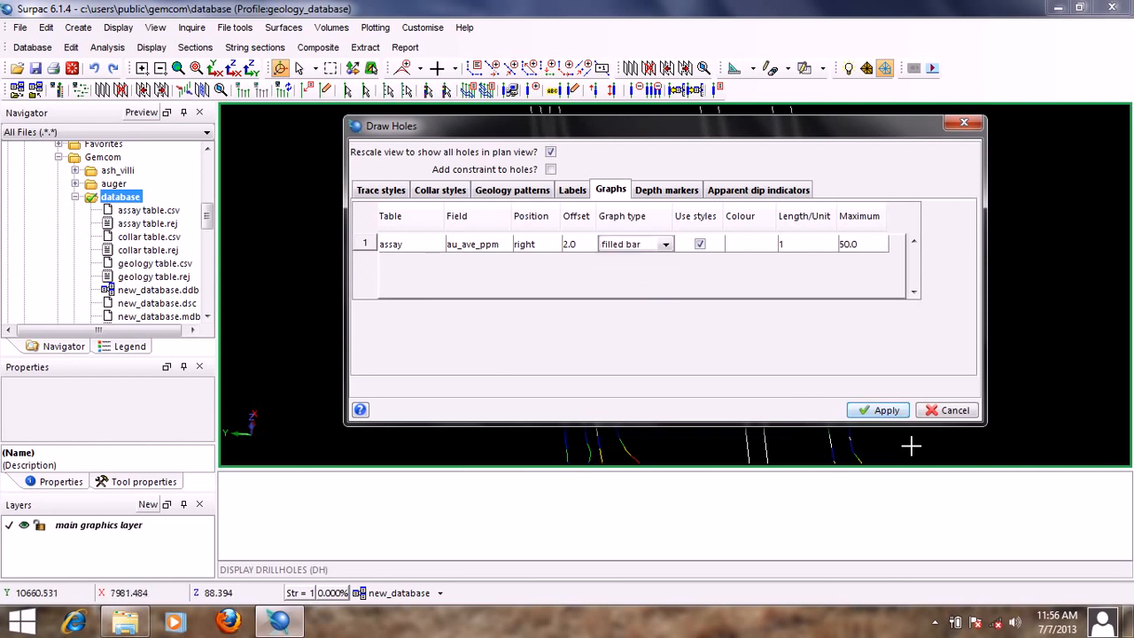
left_click(885, 411)
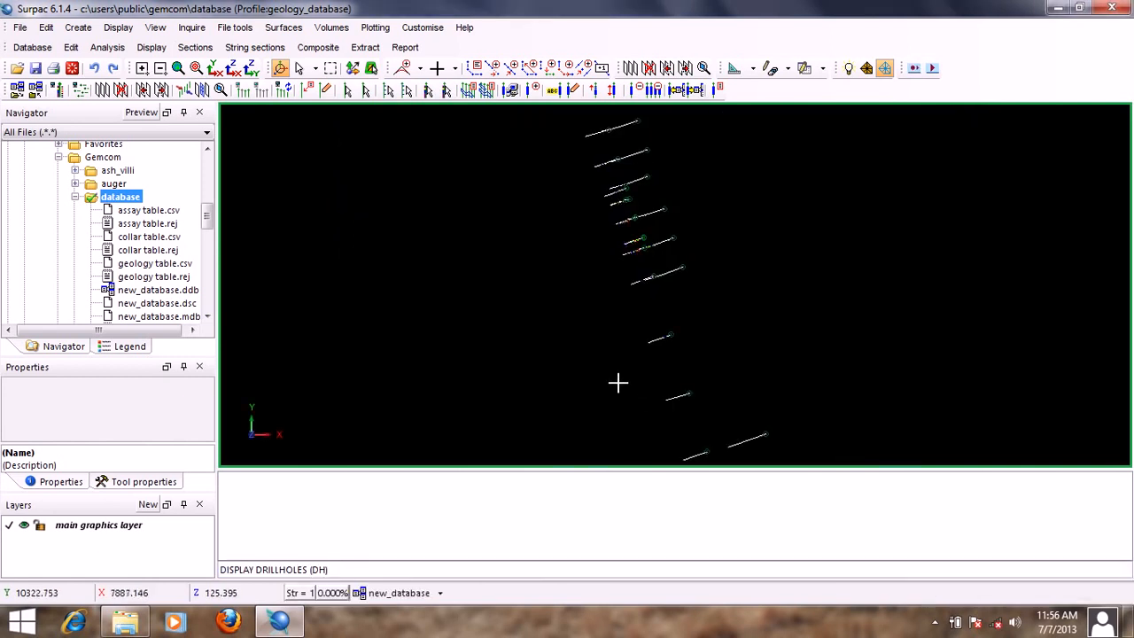
Examine the filled bar graphs of gold assays along the drillholes in 3D, both close up and across the whole set.
left_click_drag(616, 383, 657, 284)
scroll(656, 284, "up", 6)
middle_click_drag(569, 210, 847, 230)
scroll(471, 274, "up", 5)
middle_click_drag(470, 271, 700, 227)
scroll(691, 222, "up", 3)
scroll(678, 218, "down", 5)
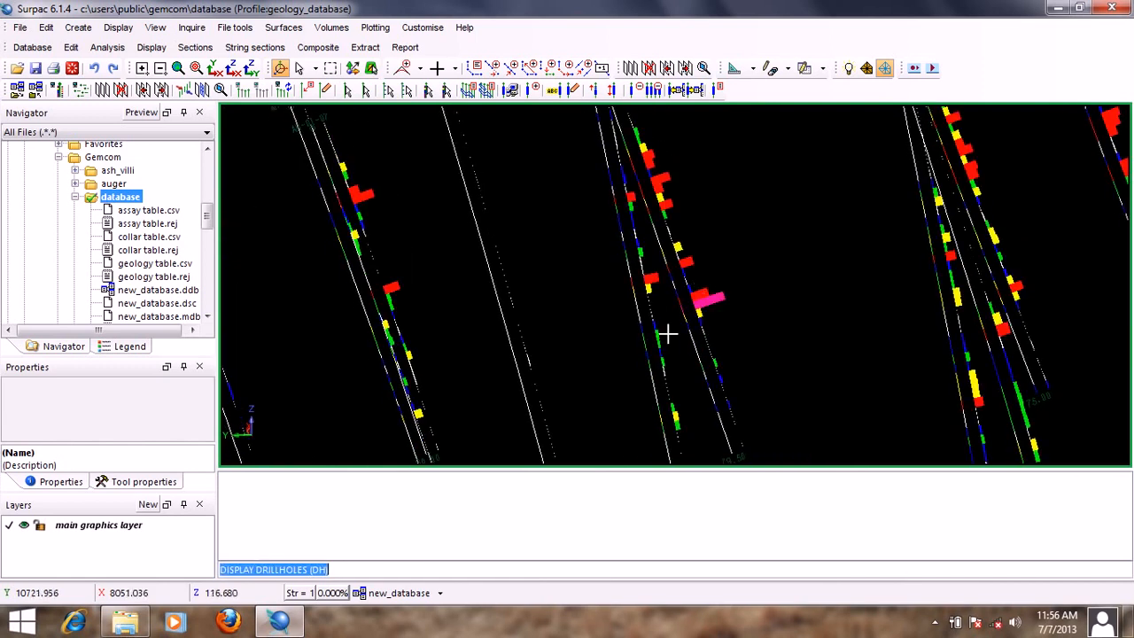
scroll(722, 302, "up", 2)
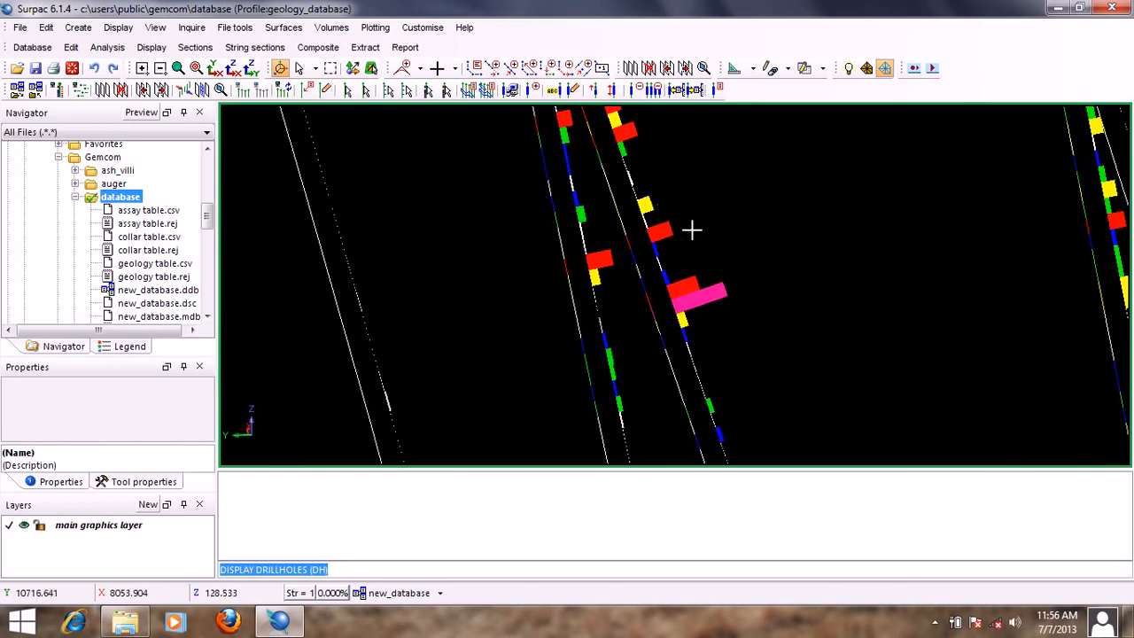
scroll(709, 217, "down", 1)
scroll(606, 225, "down", 2)
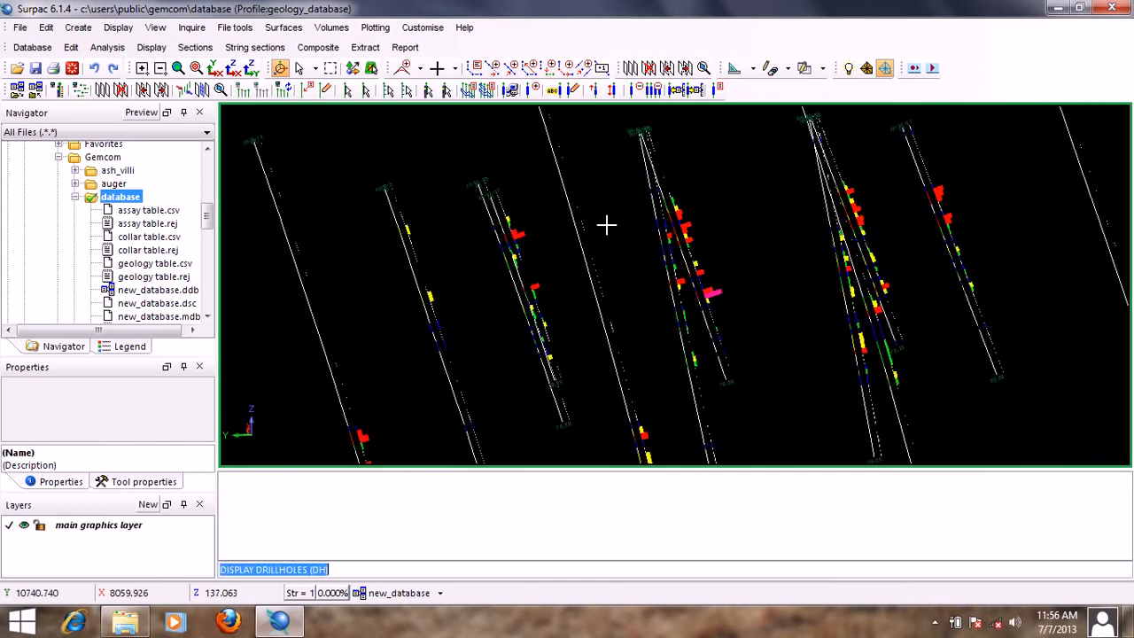
scroll(724, 251, "up", 1)
scroll(723, 249, "down", 2)
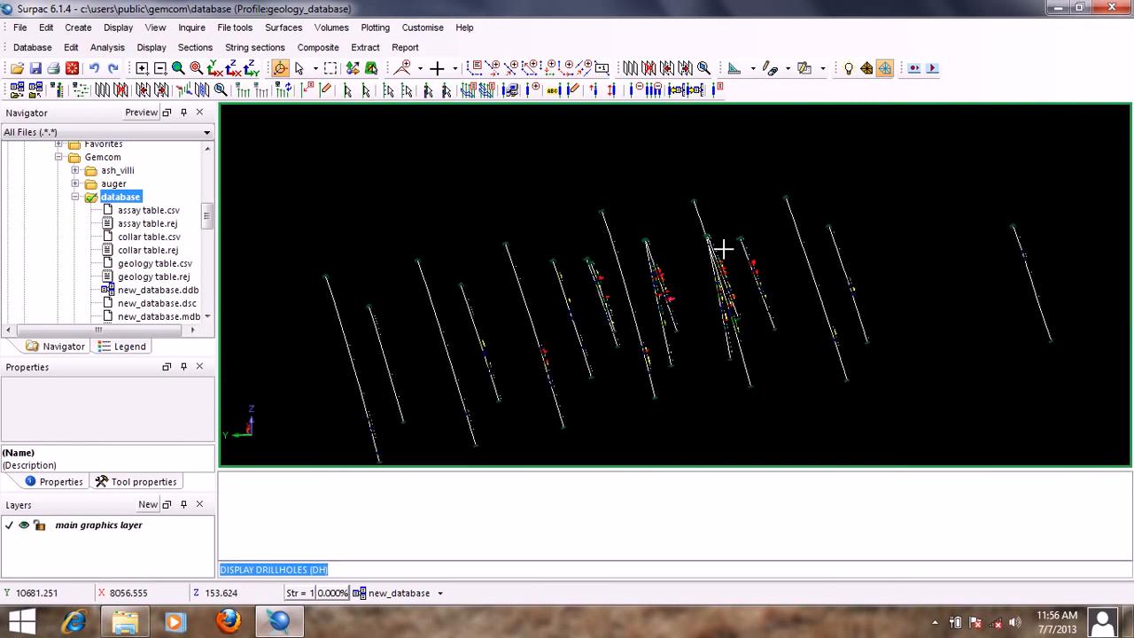
left_click_drag(771, 271, 712, 272)
scroll(713, 272, "down", 3)
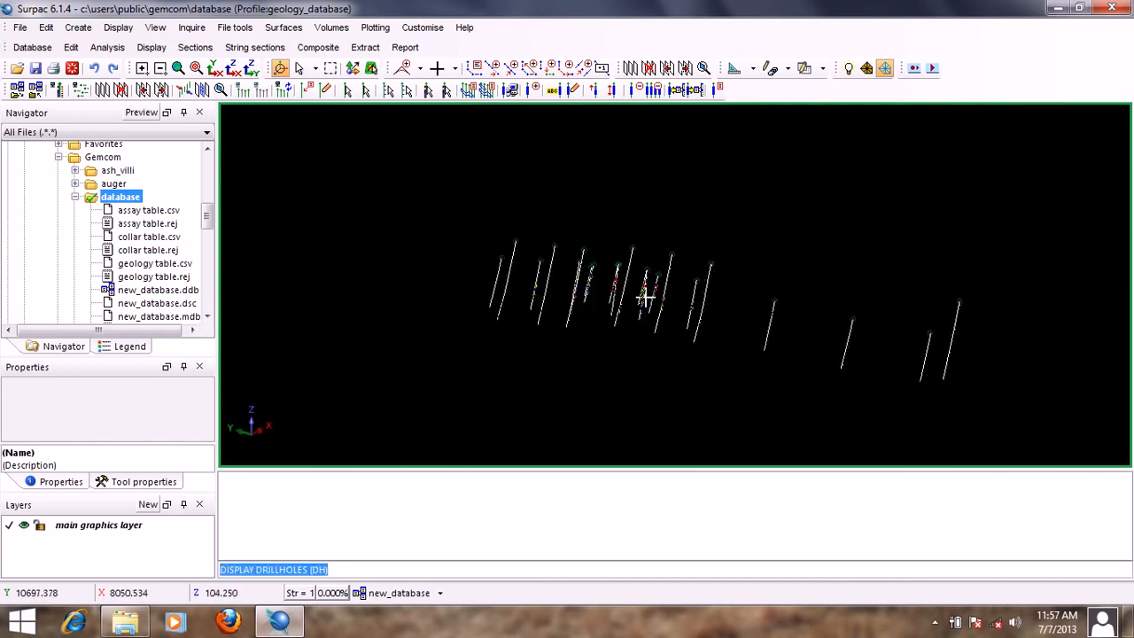
Open drillhole AHYR-4 for graphical viewing and editing by picking its trace in the 3D view.
left_click(72, 49)
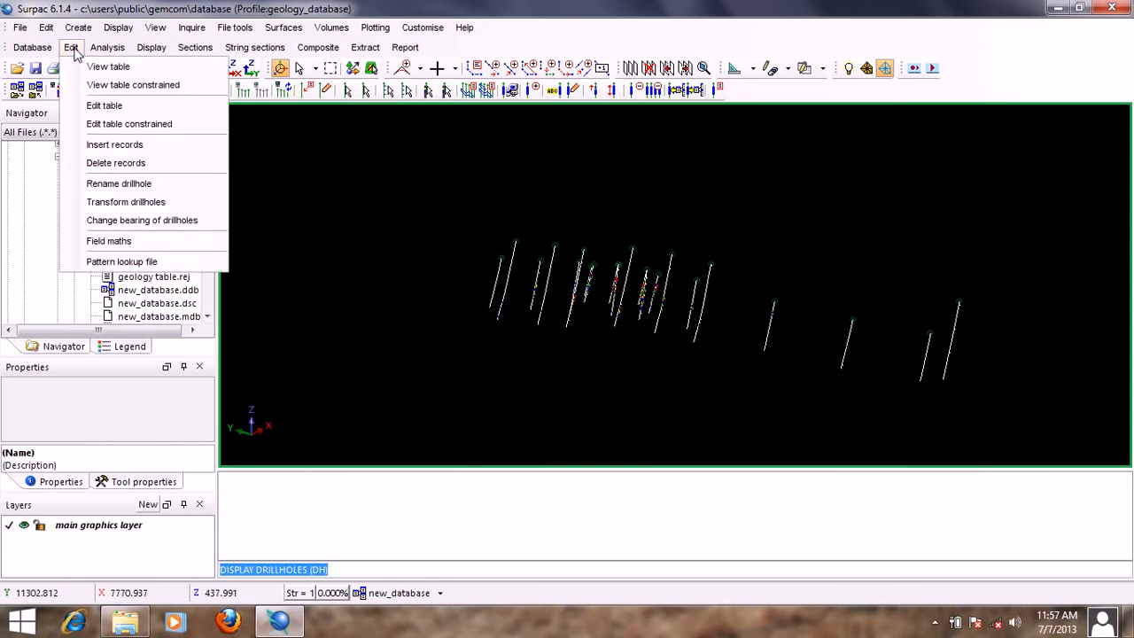
mouse_move(147, 54)
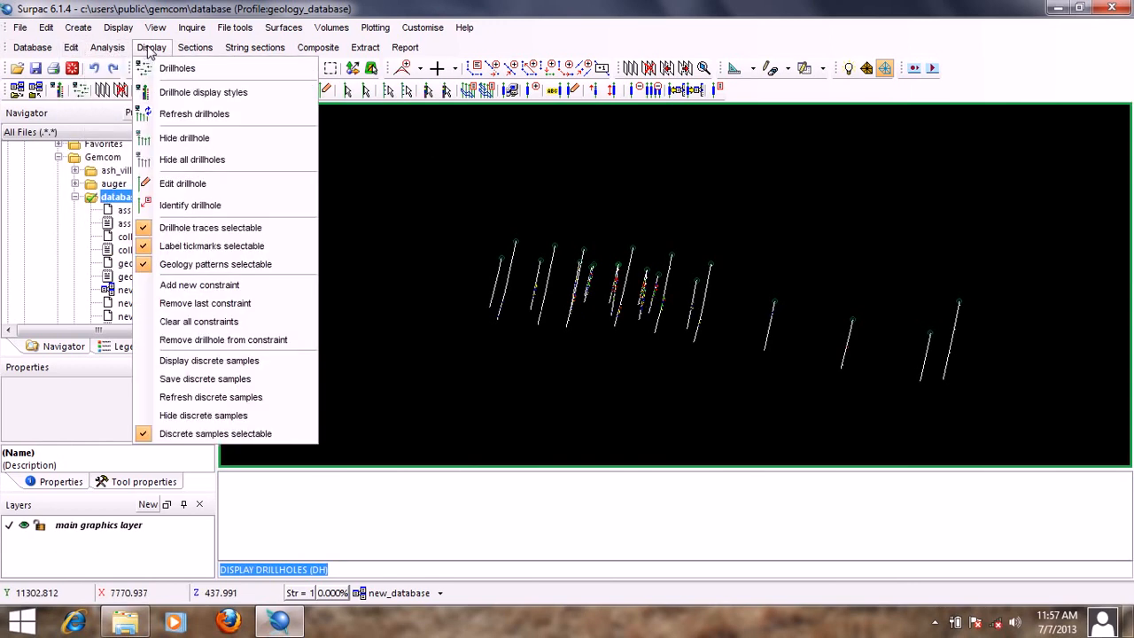
left_click(213, 184)
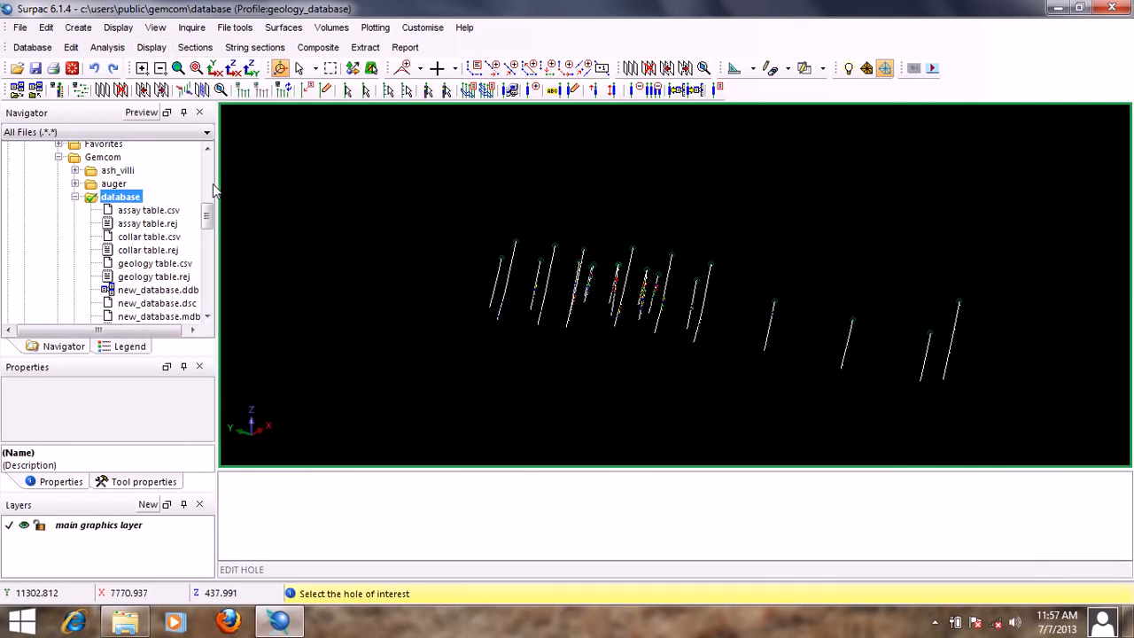
left_click(771, 330)
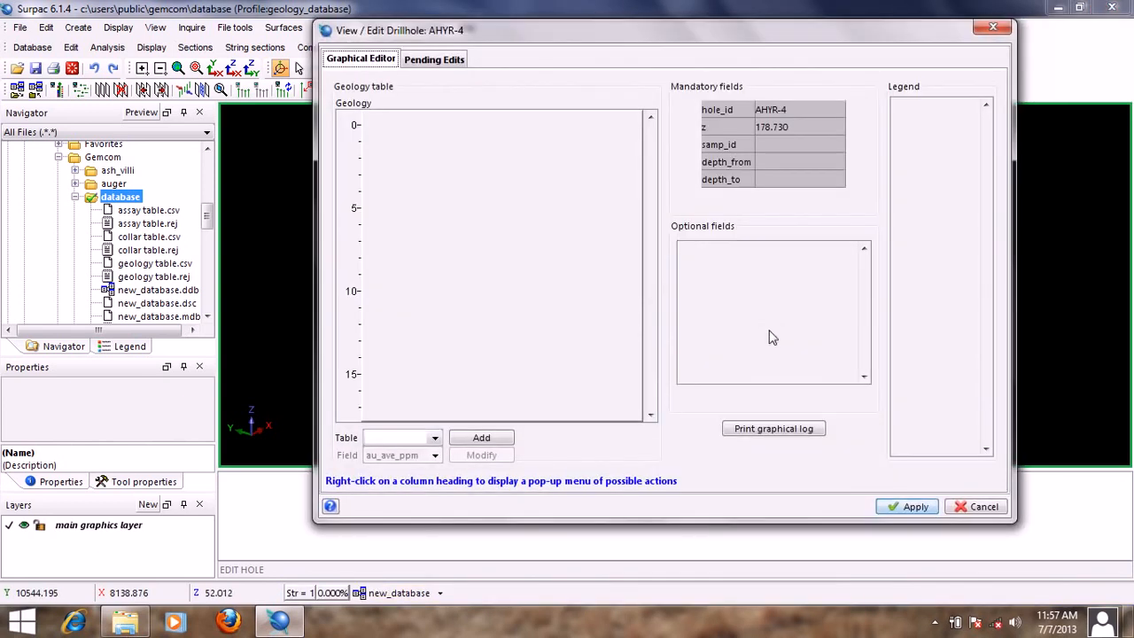
Add the assay au_ave_ppm and geology lithology columns to the graphical log of drillhole AHYR-4.
left_click_drag(661, 33, 629, 56)
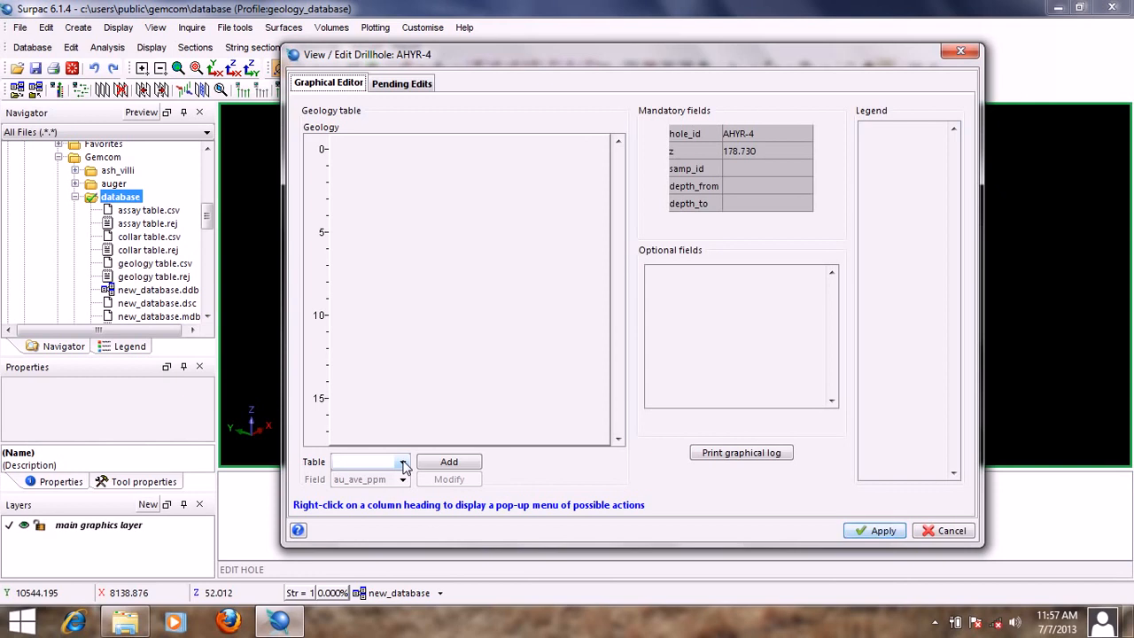
left_click(403, 463)
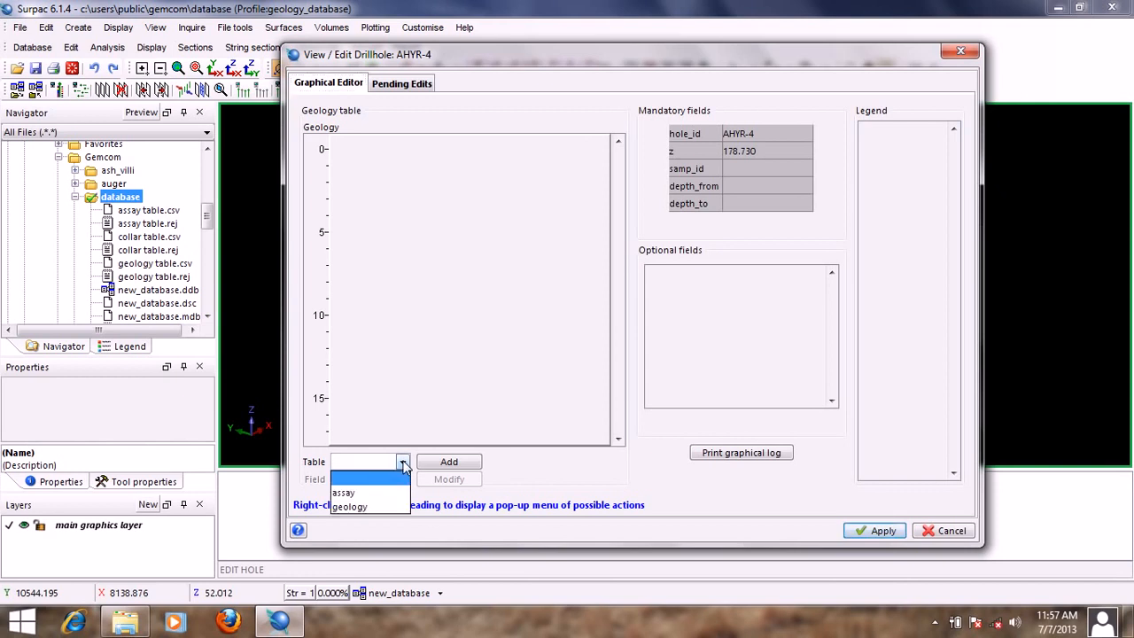
left_click(345, 493)
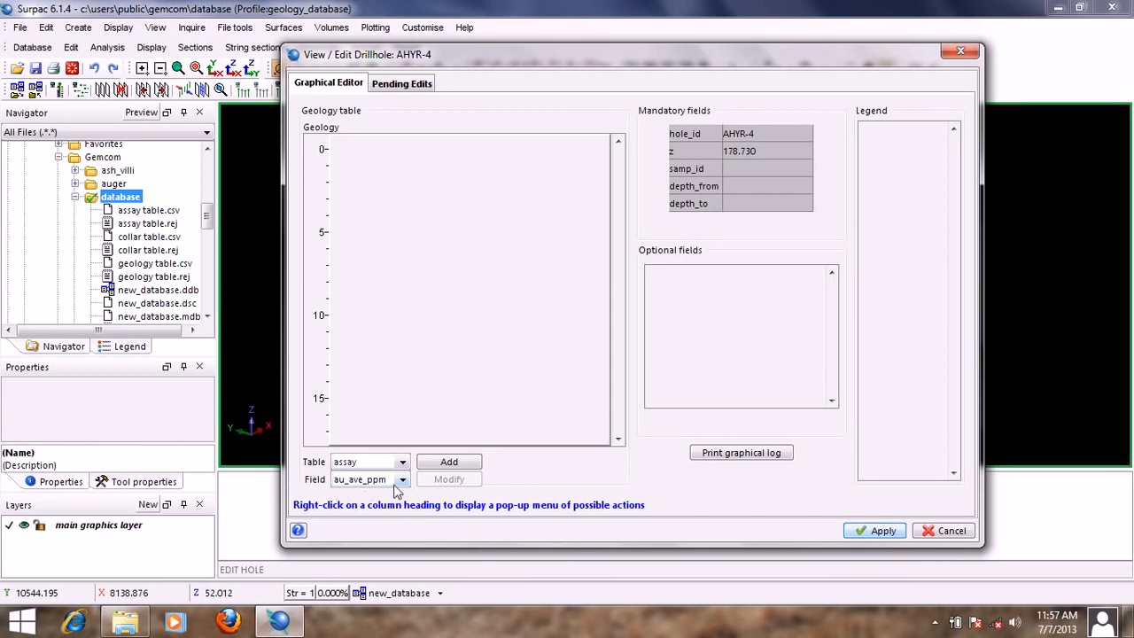
left_click(451, 463)
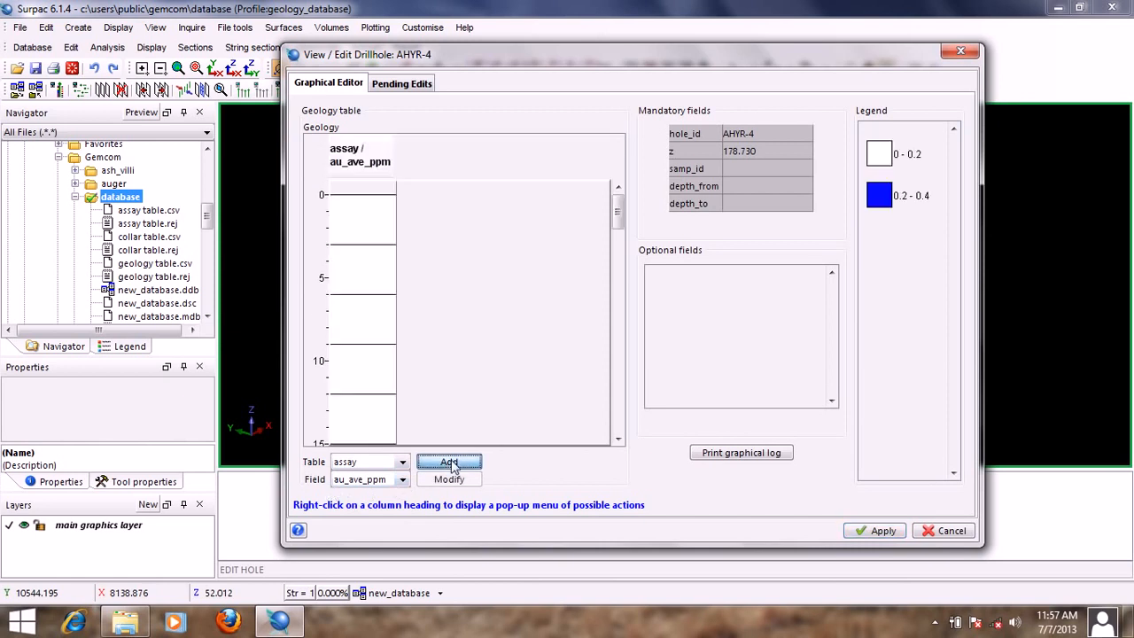
left_click(400, 466)
left_click(395, 507)
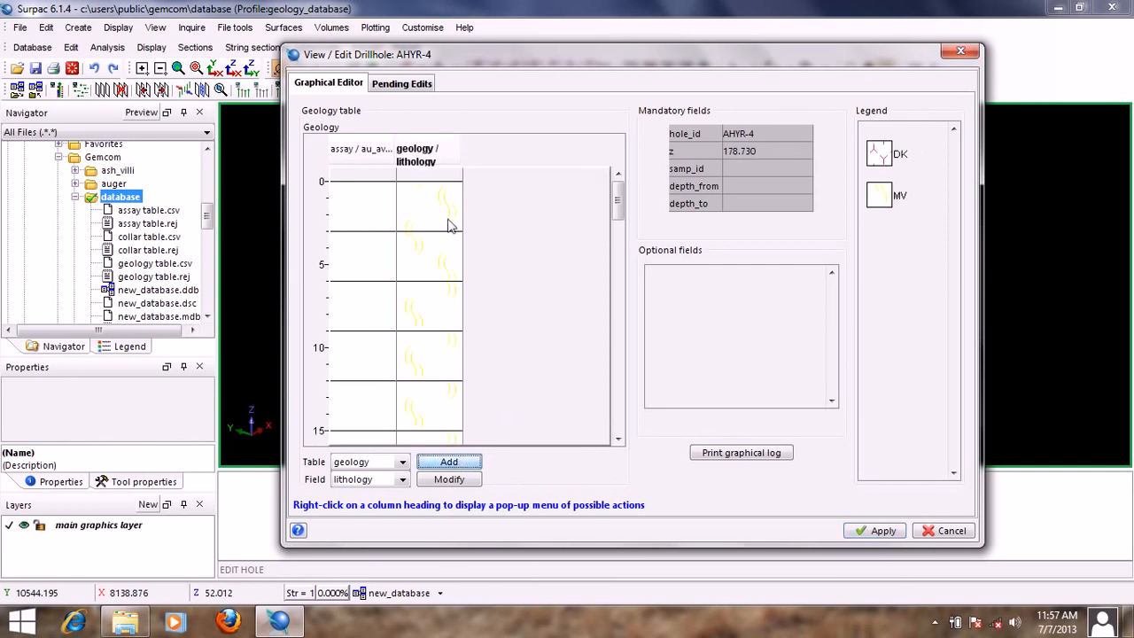
Examine the assay and lithology intervals deeper down AHYR-4 and select the assay interval from 21 to 24 m.
left_click_drag(618, 197, 618, 232)
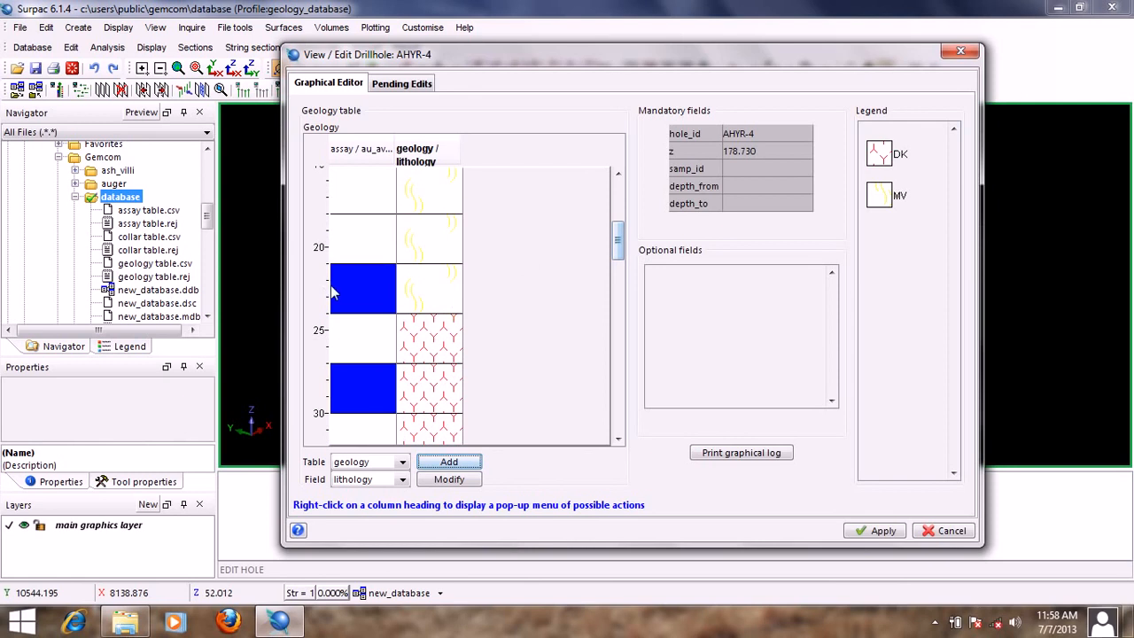
mouse_move(344, 292)
mouse_move(421, 288)
left_click(346, 296)
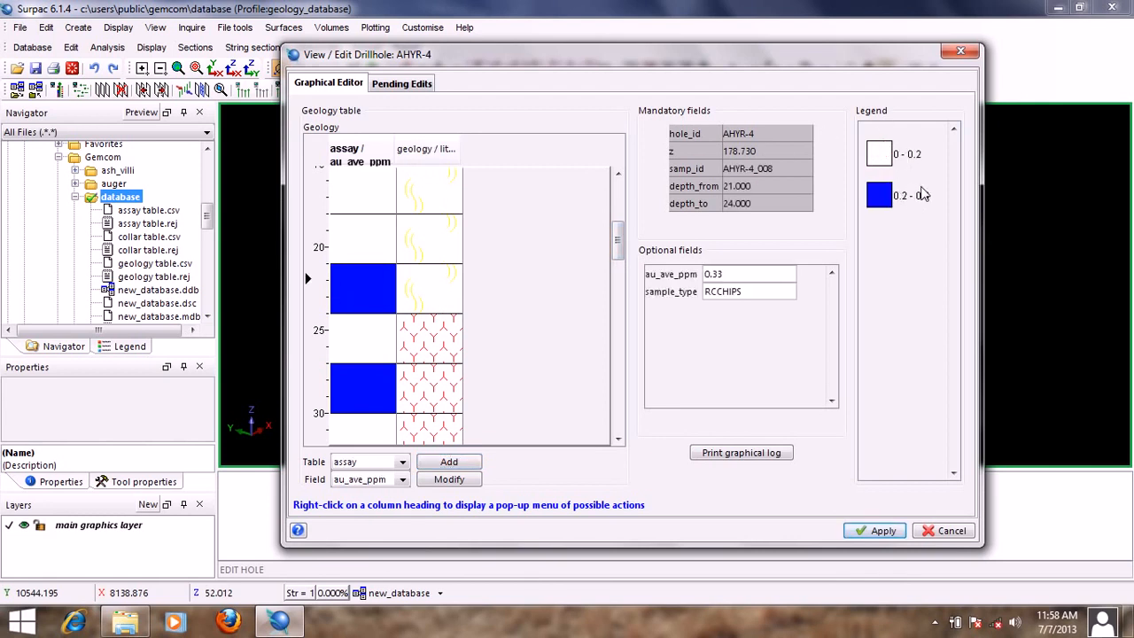
Try an au_ave_ppm of 0.4 on the 21–24 m assay interval, then close AHYR-4 without saving the edit.
left_click_drag(619, 54, 643, 40)
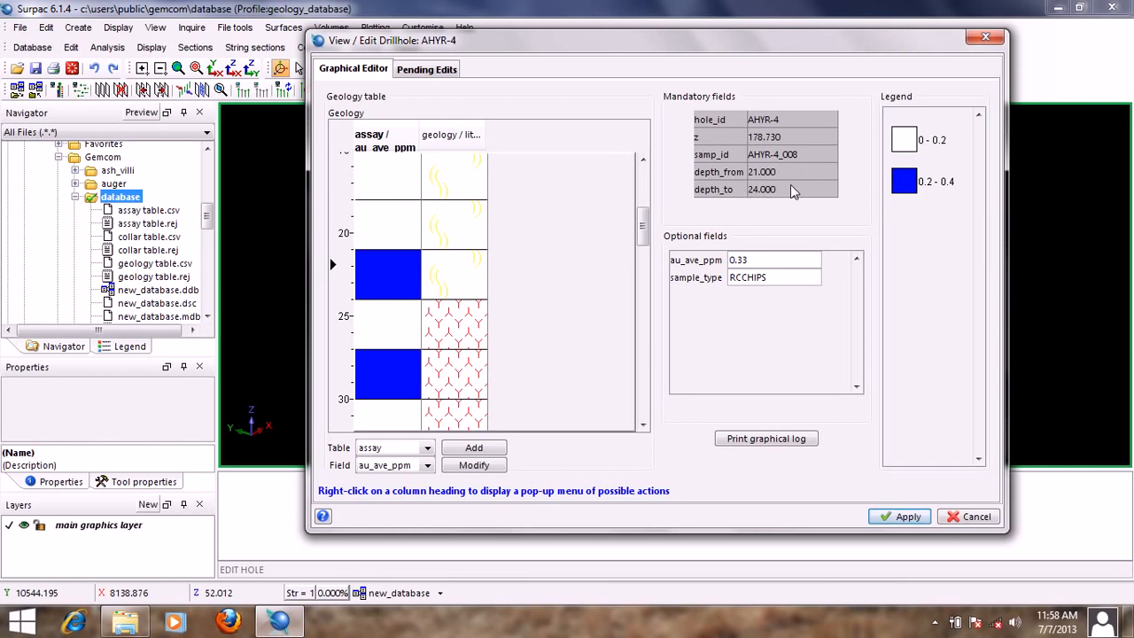
double_click(755, 260)
left_click(444, 74)
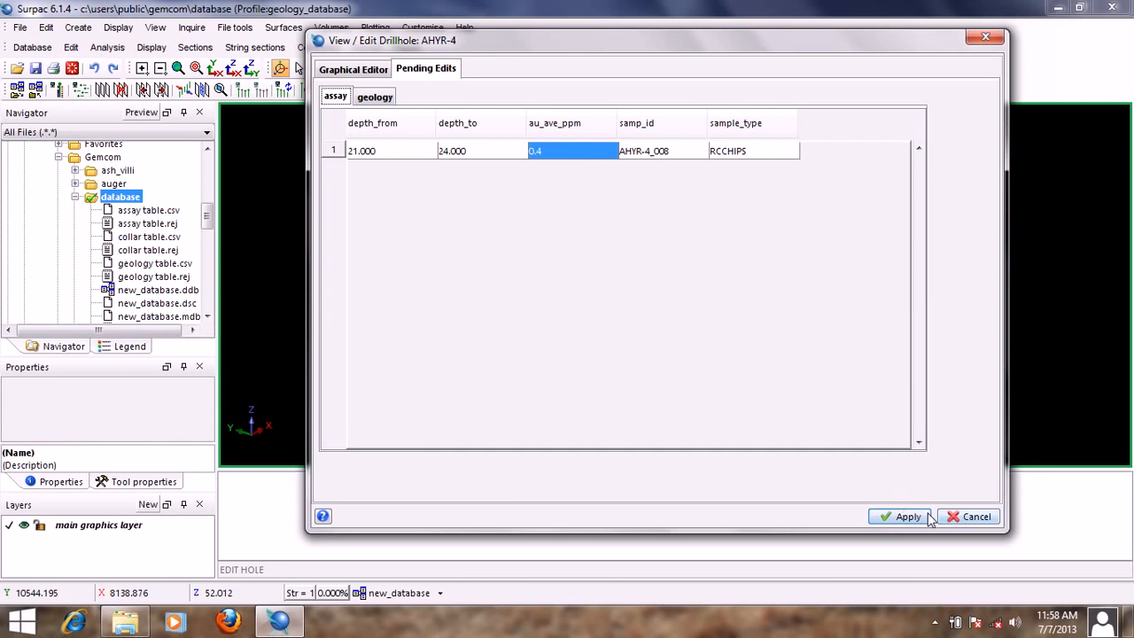
left_click(362, 69)
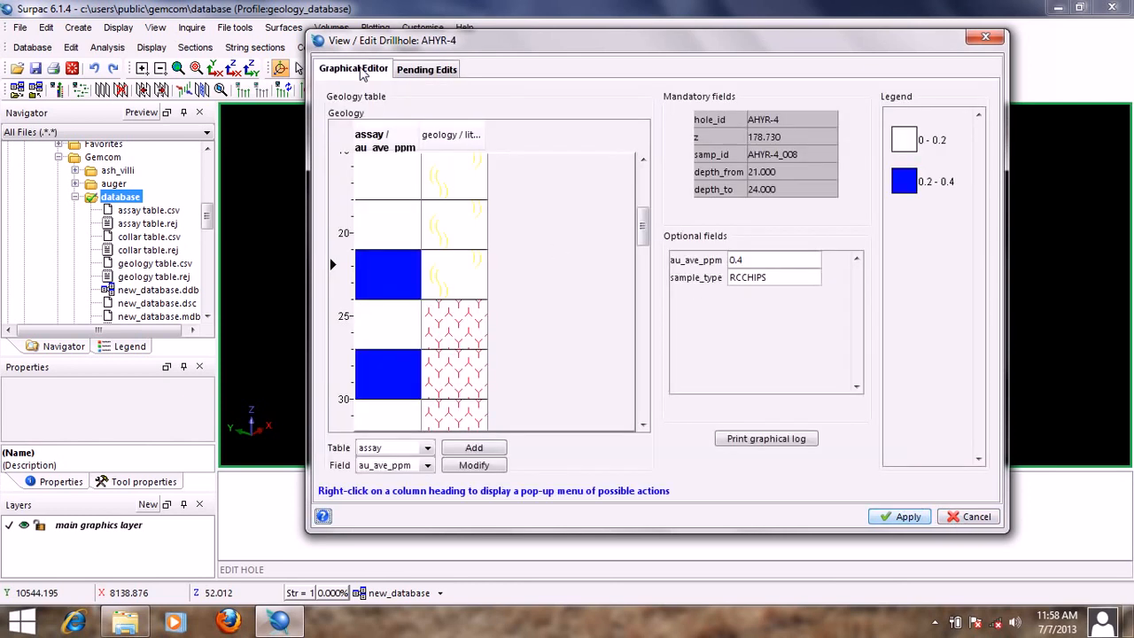
left_click_drag(644, 226, 671, 226)
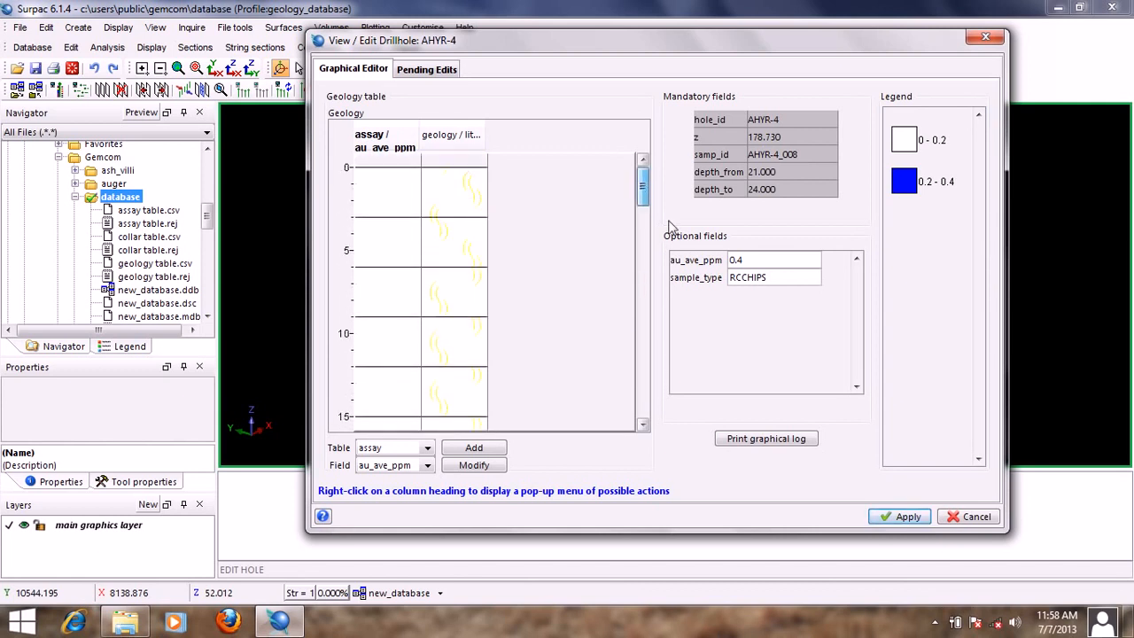
left_click(973, 518)
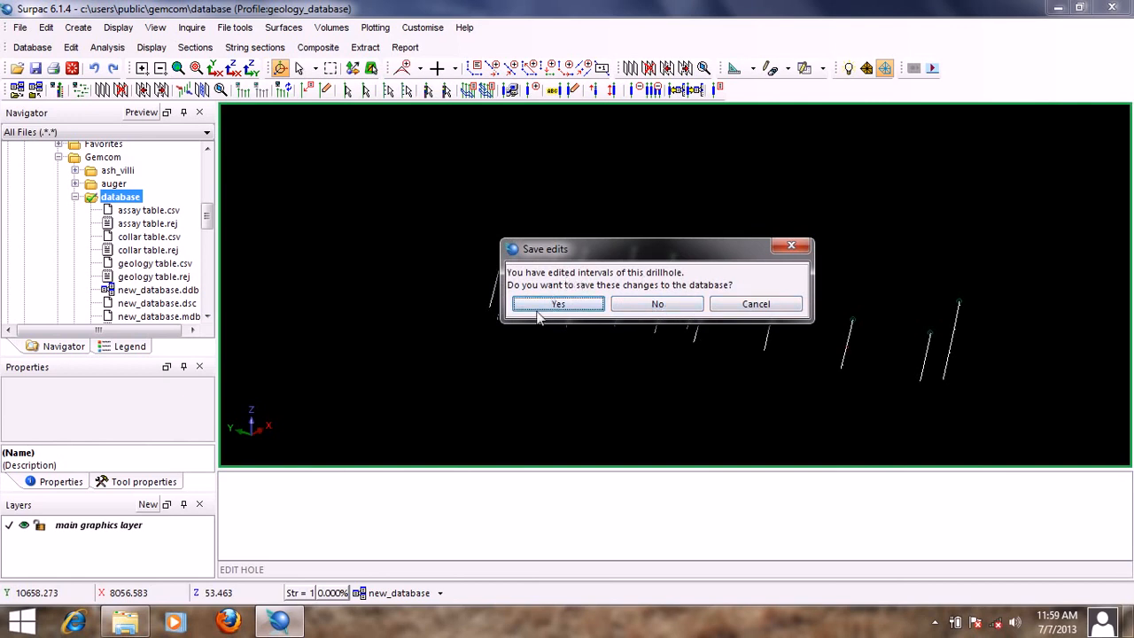
left_click(657, 304)
Open drillhole AH-01-02 for graphical viewing and editing by picking its trace in the 3D view.
scroll(645, 306, "up", 2)
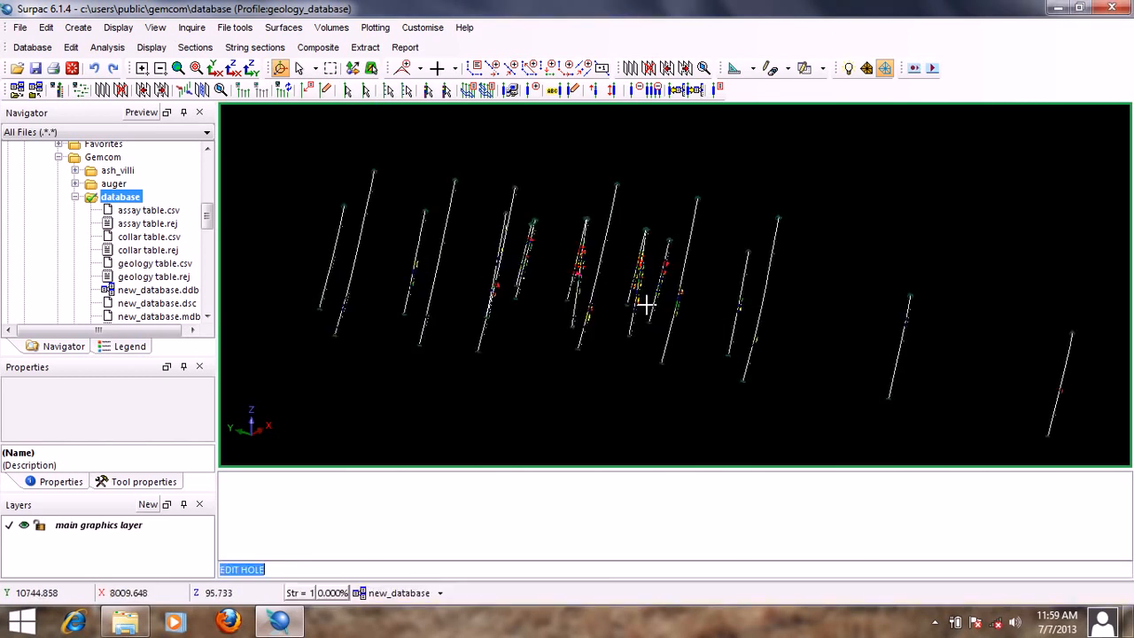
scroll(647, 305, "up", 2)
scroll(376, 171, "up", 2)
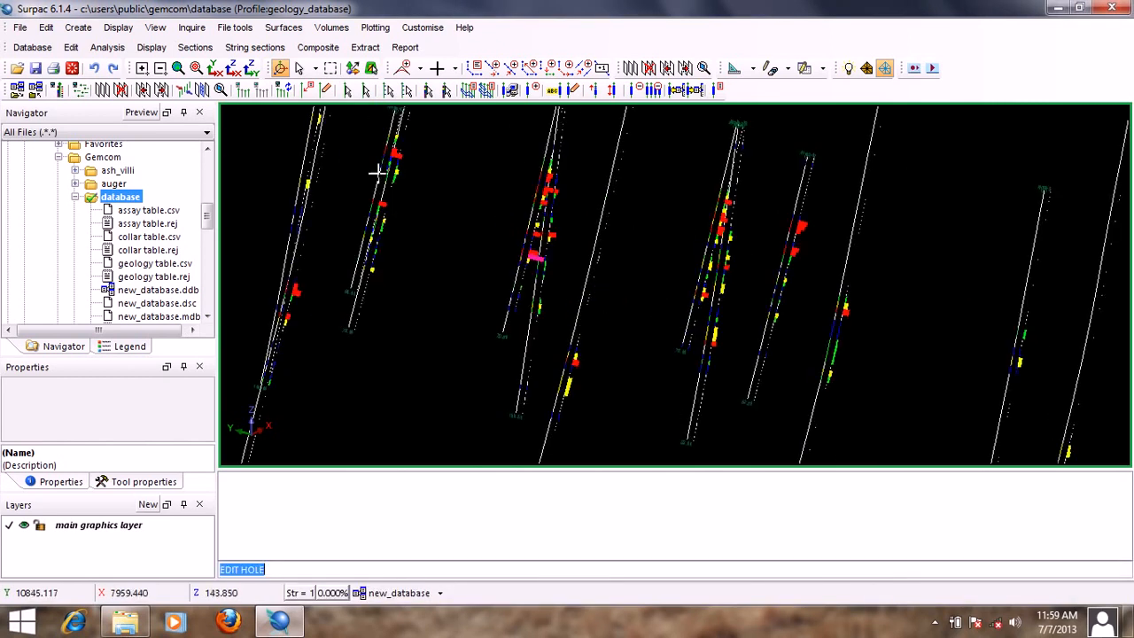
middle_click_drag(378, 172, 452, 222)
scroll(624, 269, "up", 2)
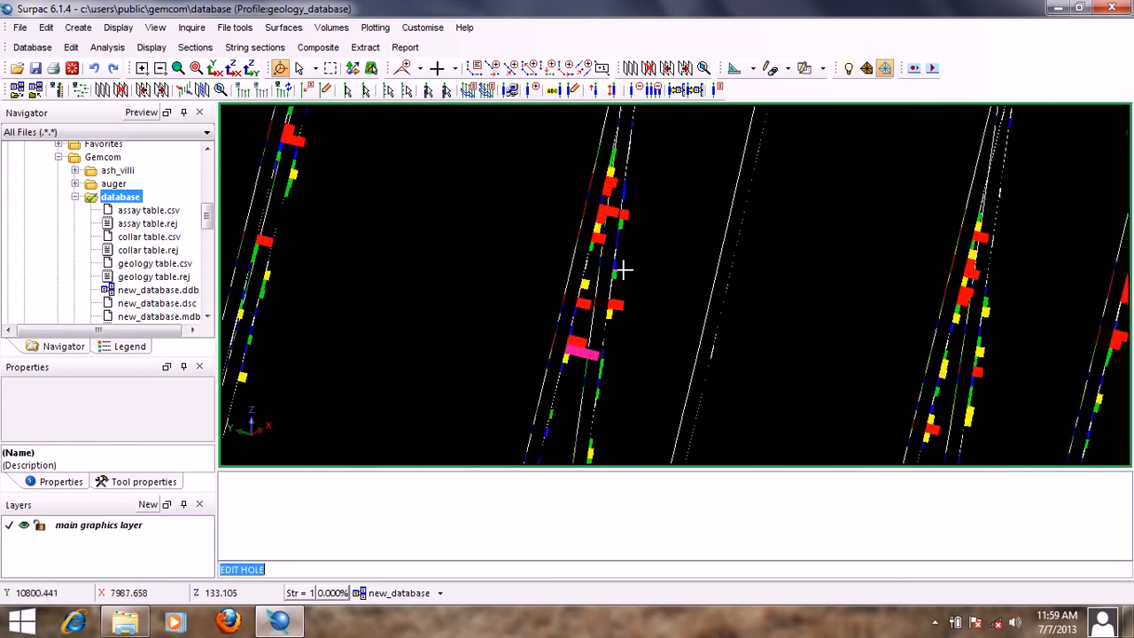
scroll(623, 269, "down", 4)
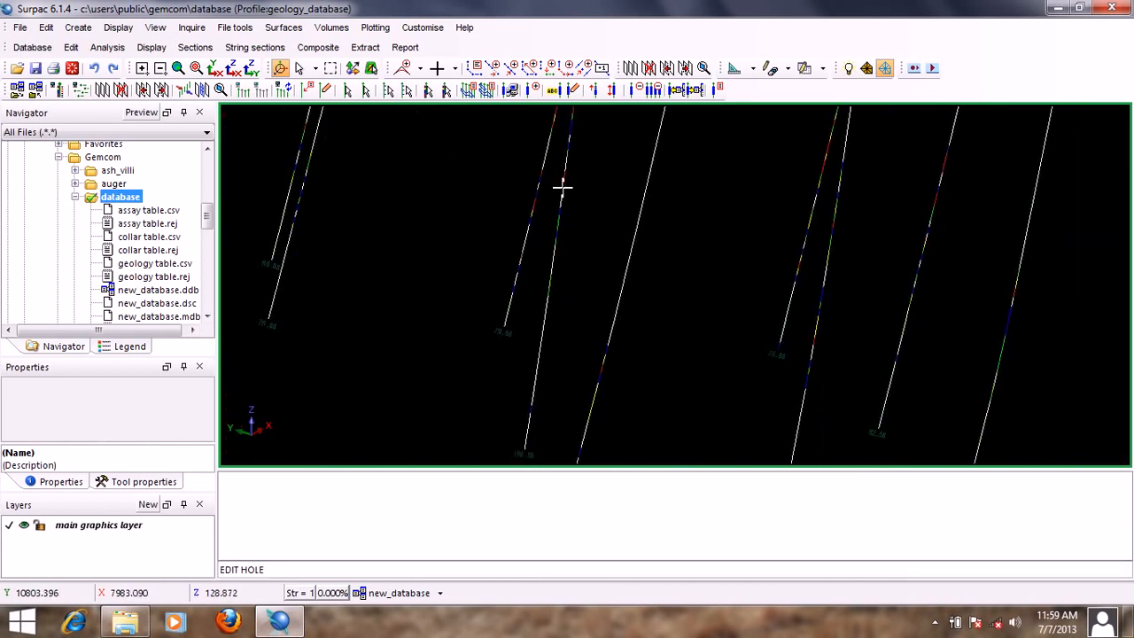
middle_click_drag(827, 264, 691, 270)
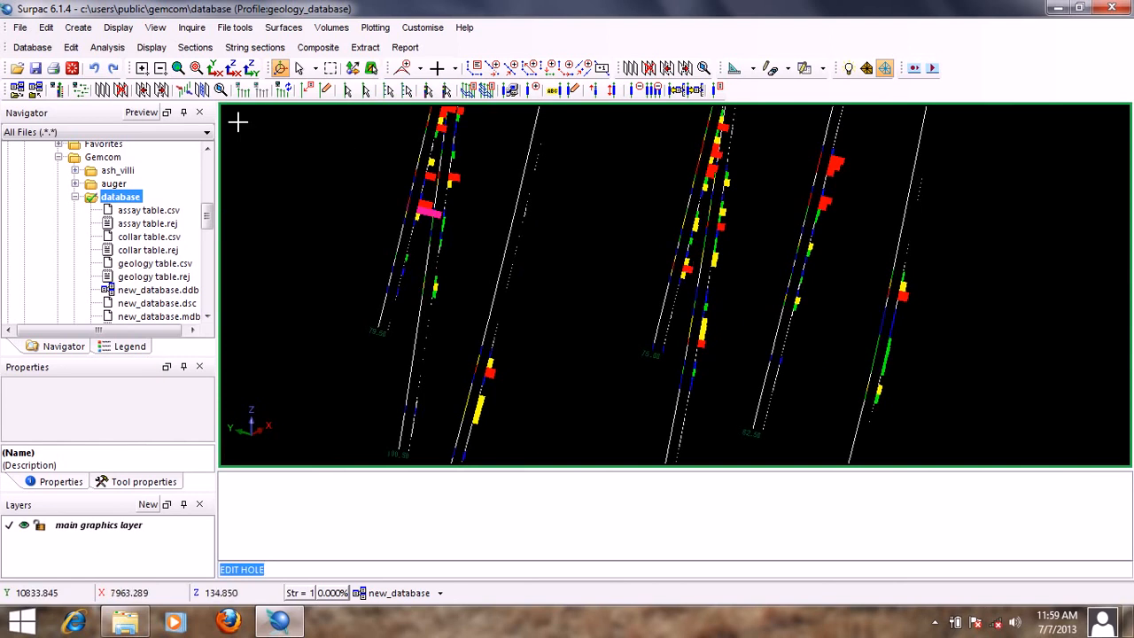
left_click(151, 47)
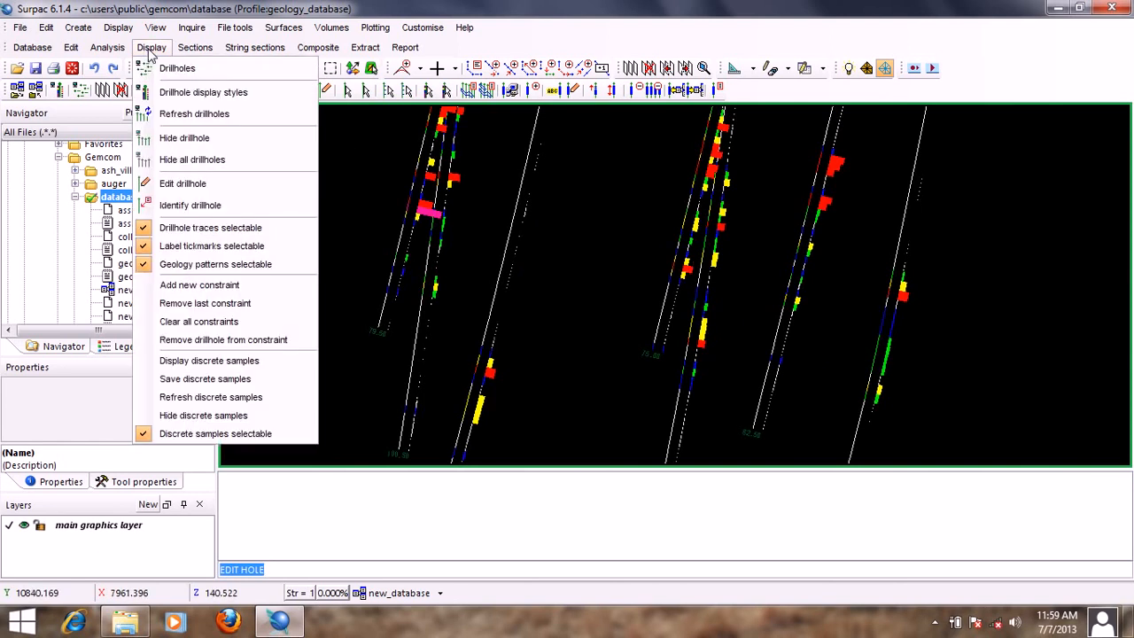
left_click(198, 183)
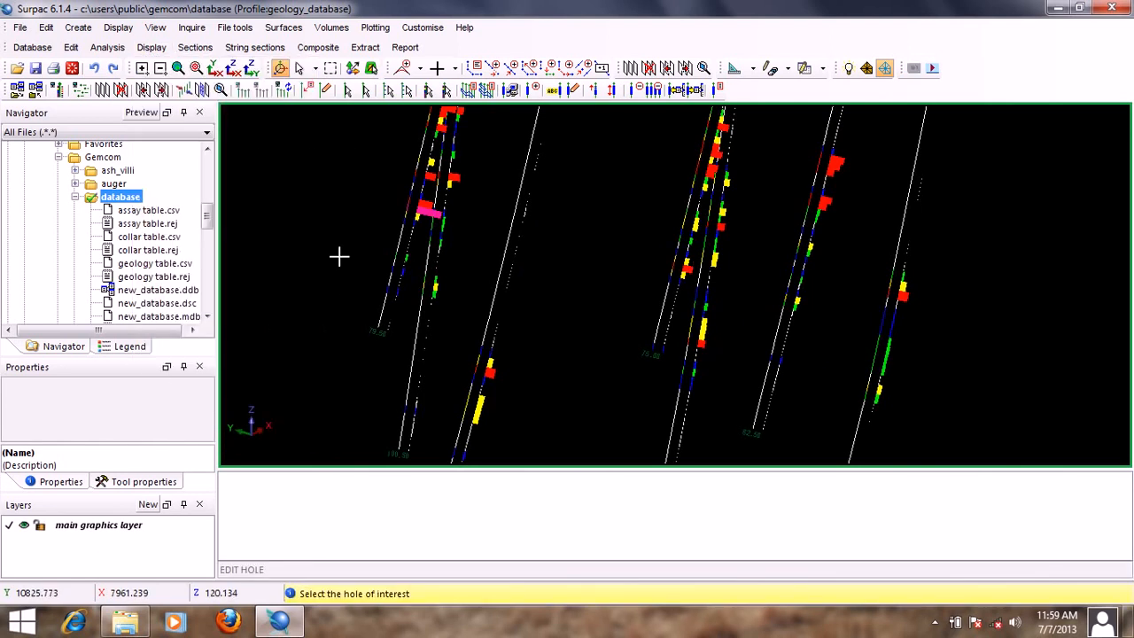
left_click(656, 307)
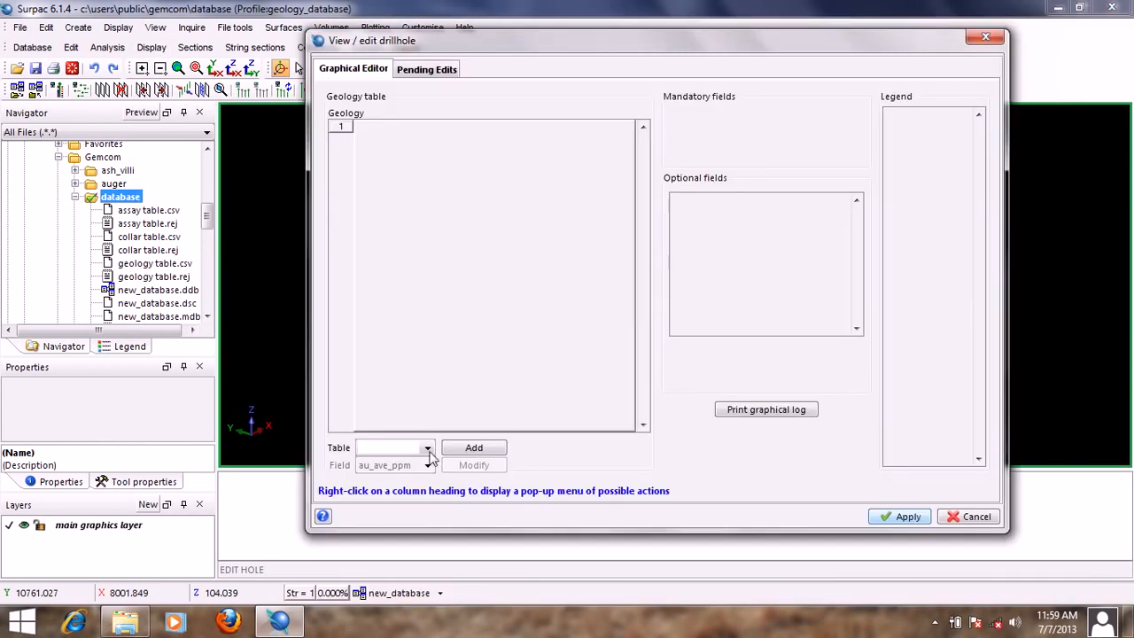
Add another assay au_ave_ppm column to the graphical log of AH-01-02.
left_click(428, 448)
left_click(420, 475)
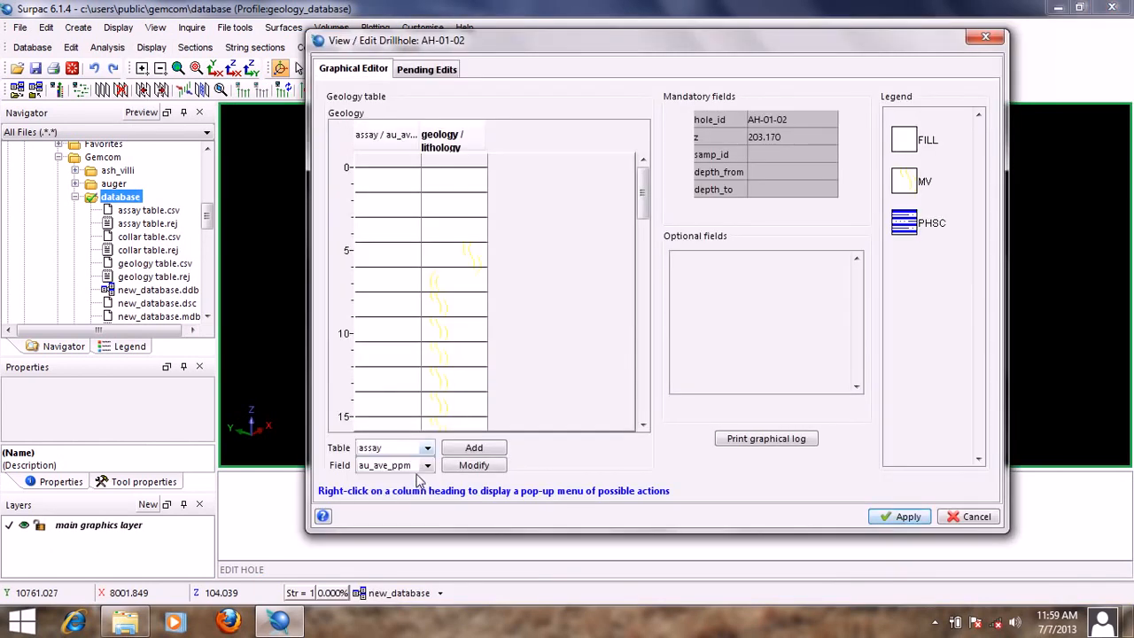
left_click(474, 447)
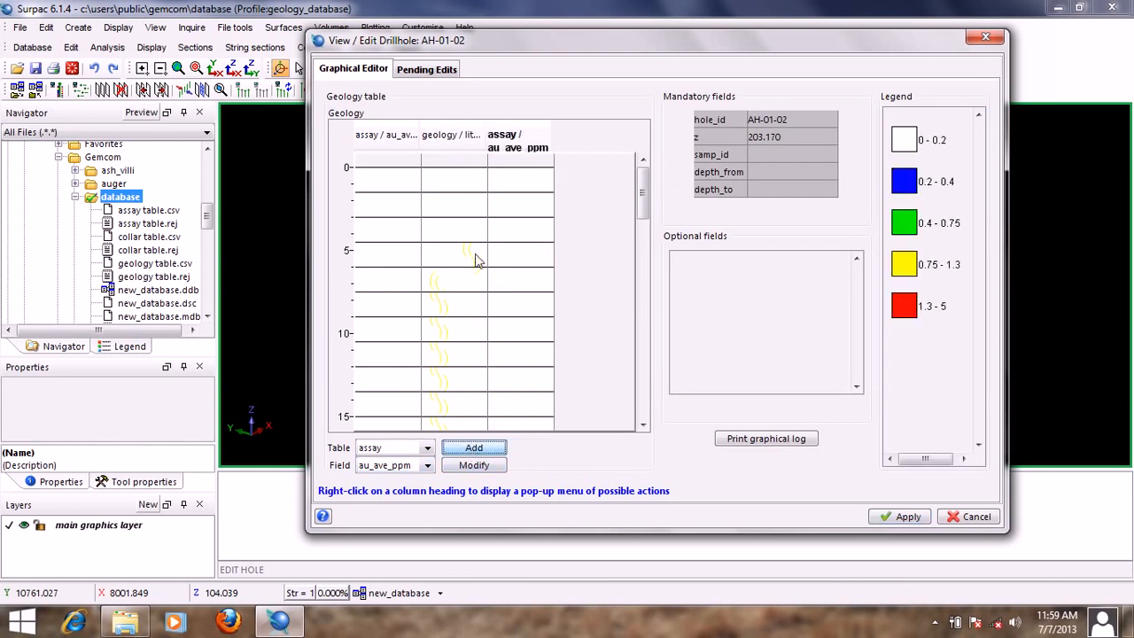
left_click_drag(648, 184, 646, 243)
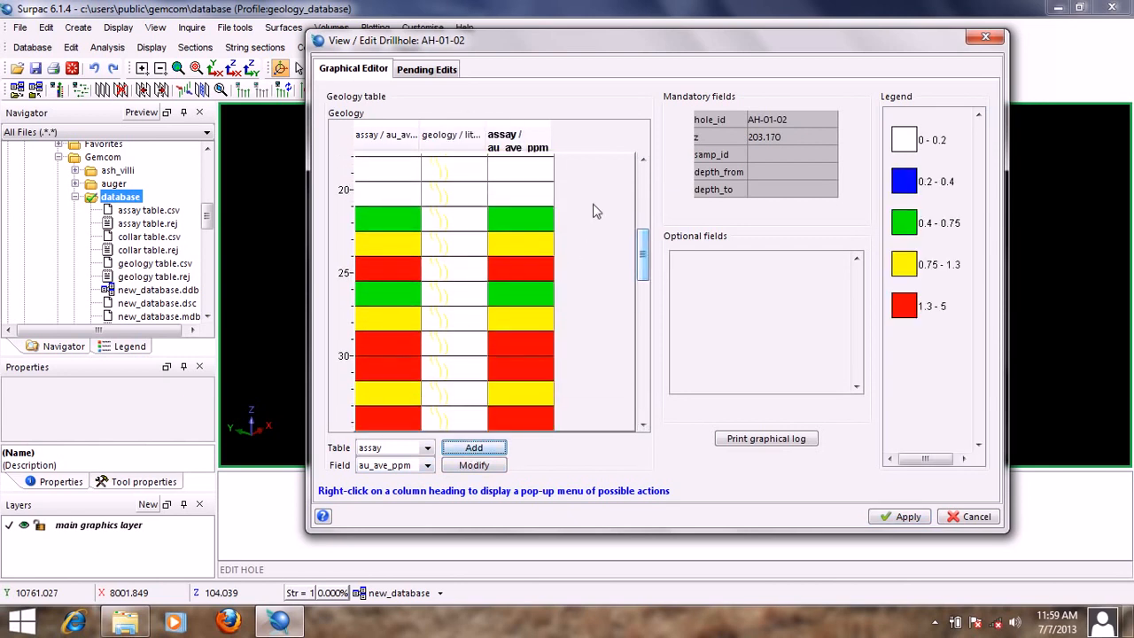
Remove the duplicate assay au_ave_ppm column beside the lithology column in the AH-01-02 log.
left_click(527, 136)
left_click(527, 136)
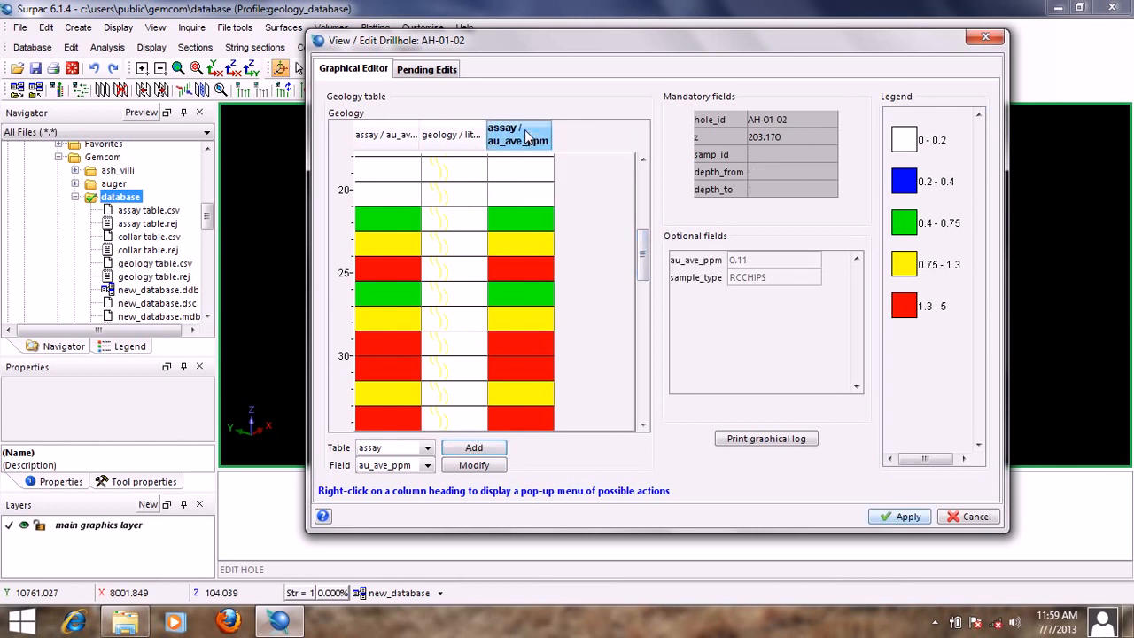
right_click(528, 135)
left_click(574, 144)
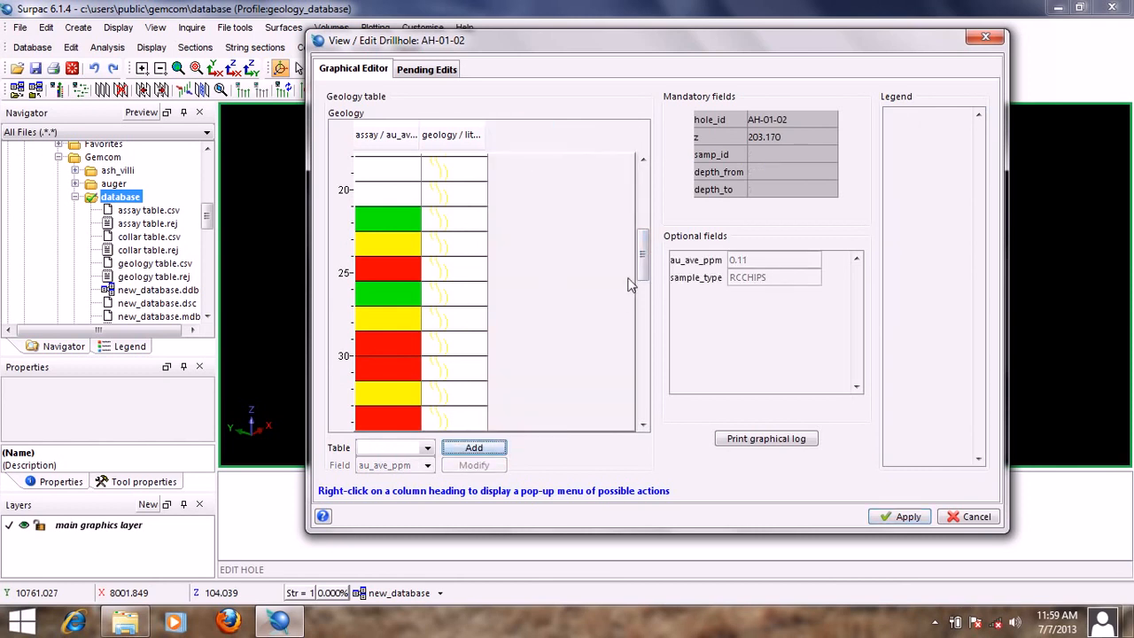
Examine the gold grades and lithology of the intervals down AH-01-02, then close the drillhole without editing it.
left_click_drag(643, 256, 644, 276)
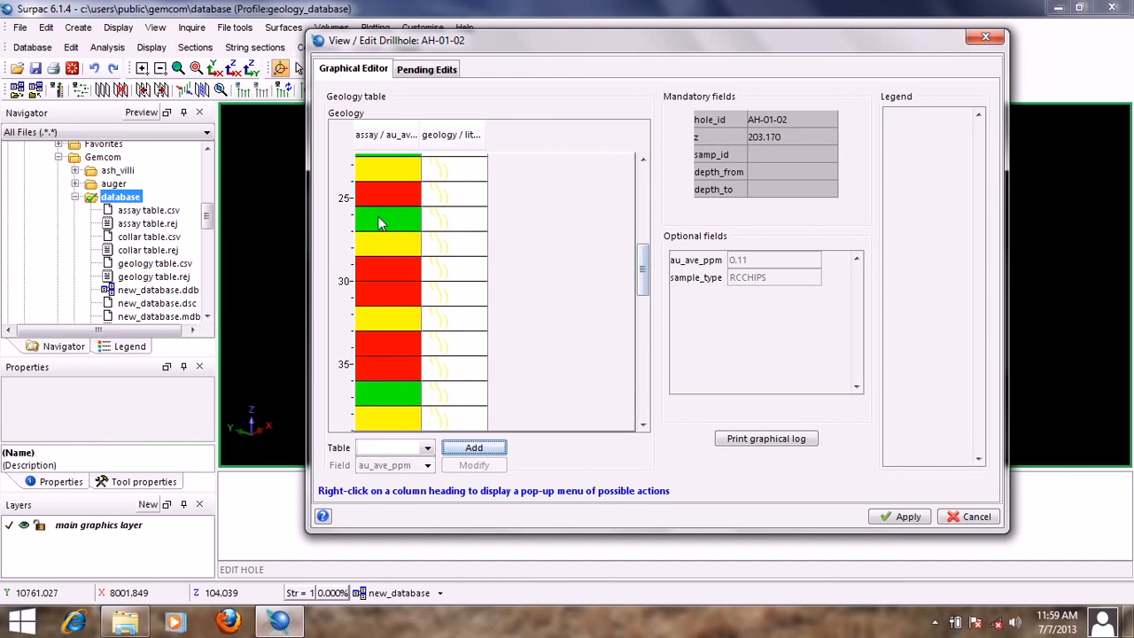
mouse_move(378, 222)
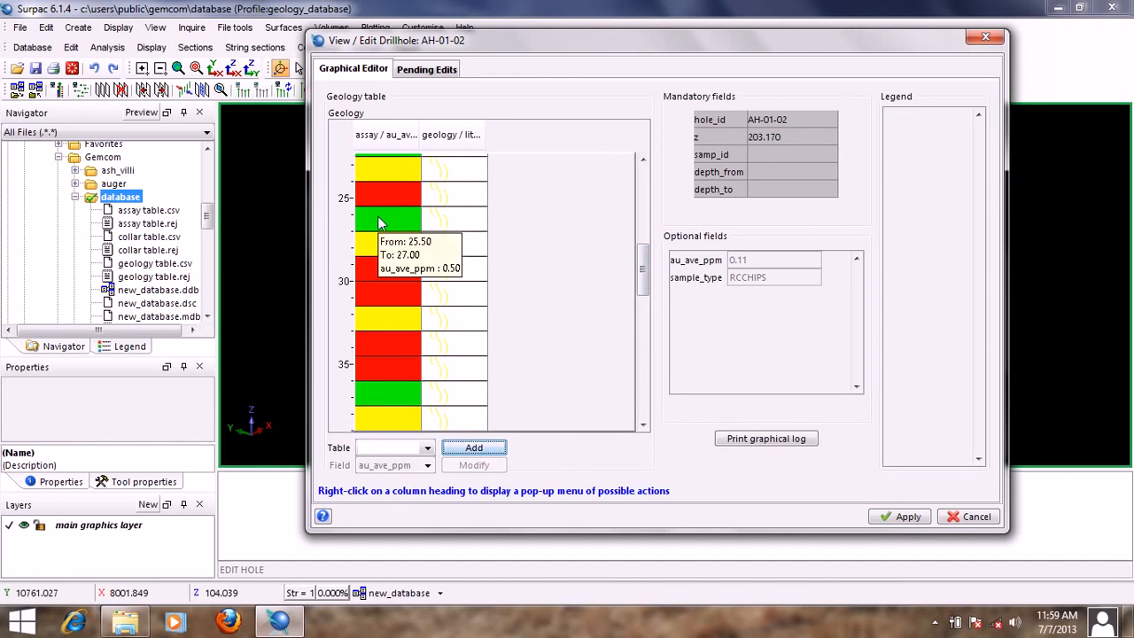
mouse_move(434, 219)
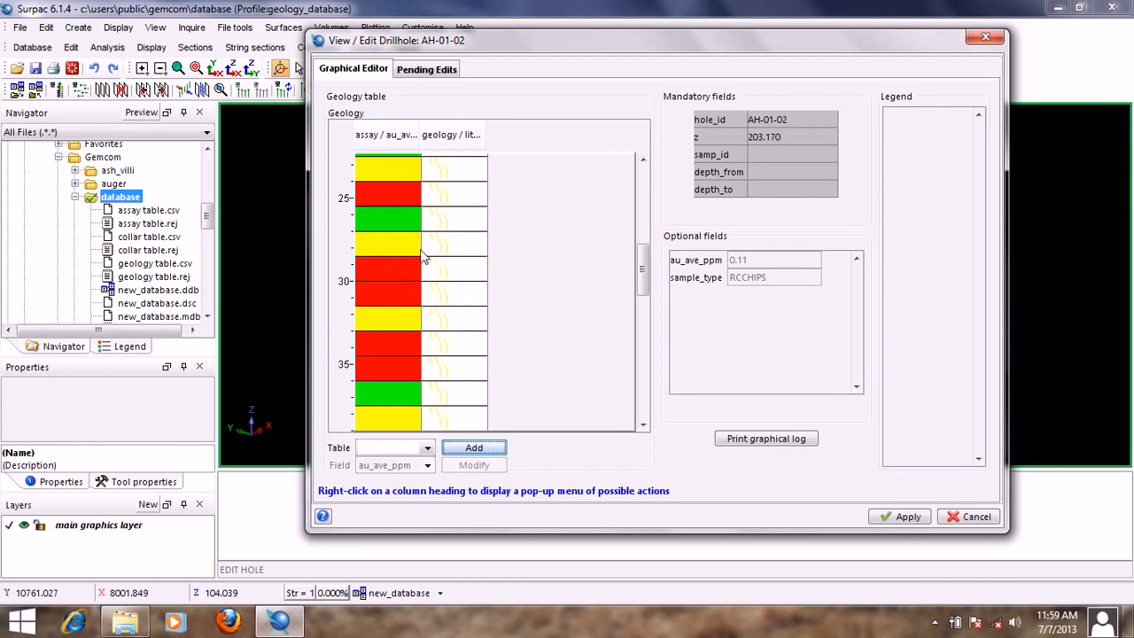
mouse_move(397, 249)
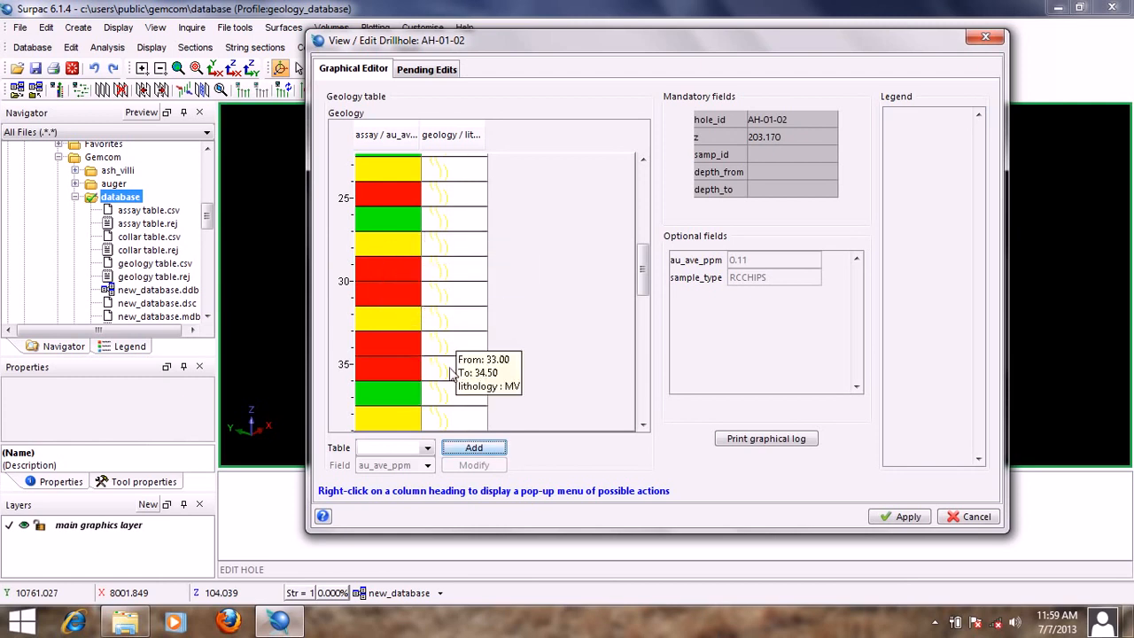
left_click_drag(644, 273, 644, 352)
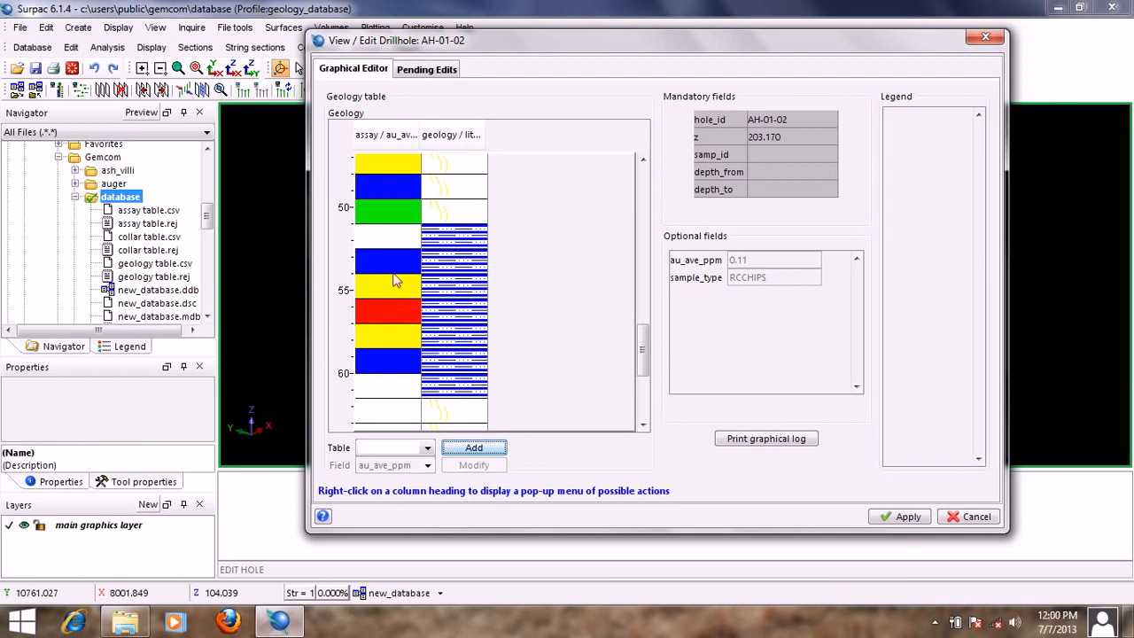
mouse_move(388, 271)
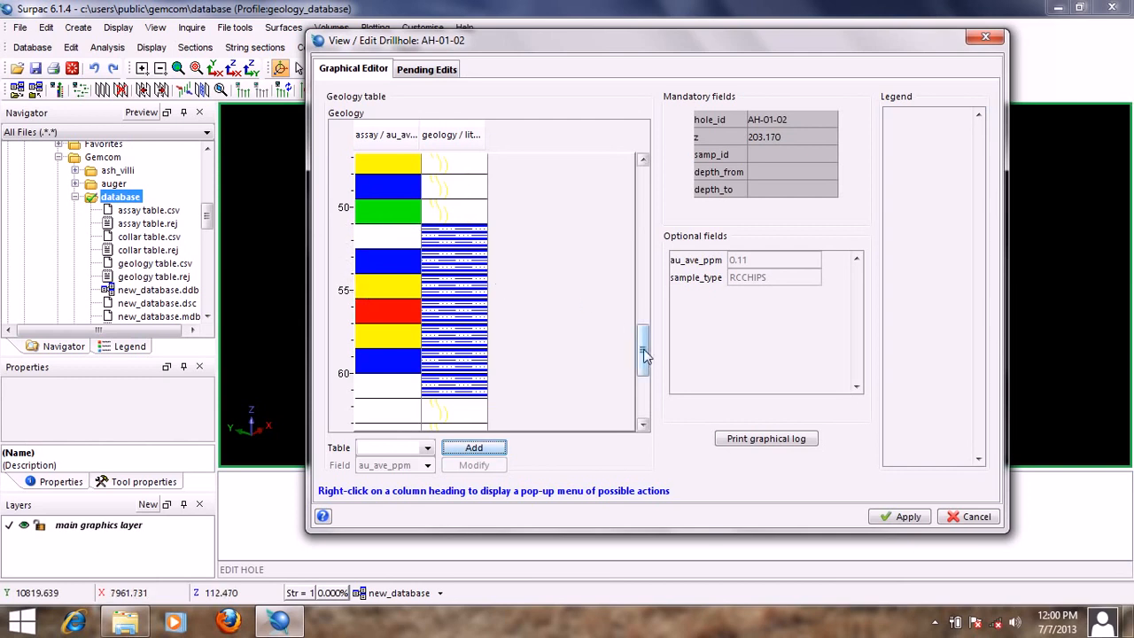
scroll(644, 345, "up", 10)
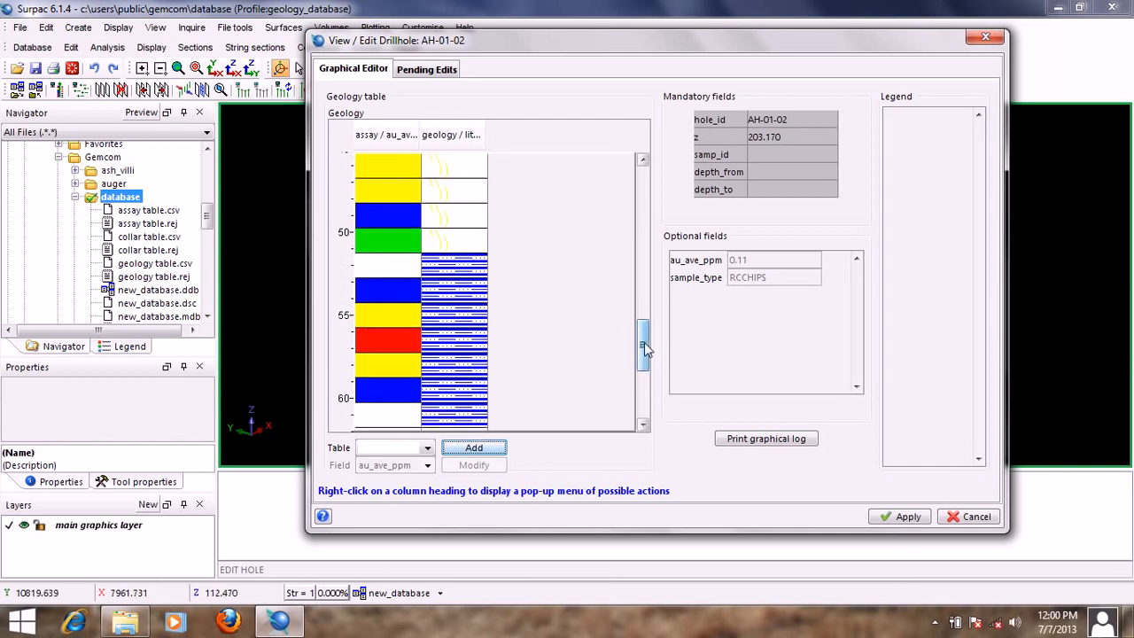
left_click(976, 517)
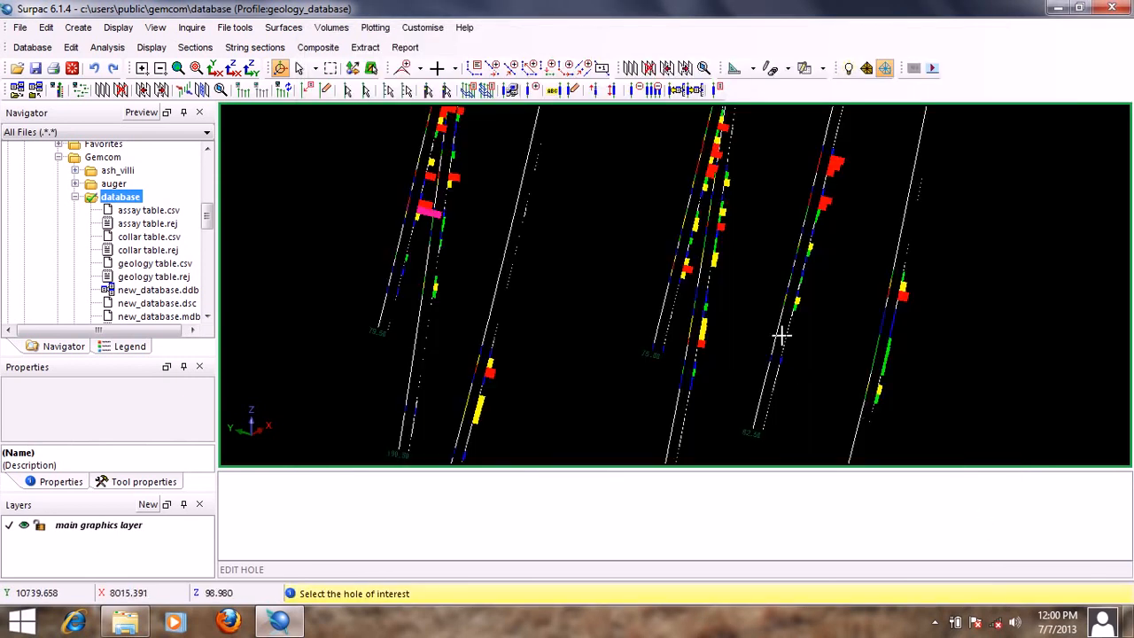
key("Escape")
Remove the assay au_ave_ppm graph from the drillhole display settings and redraw the drillholes.
scroll(789, 304, "down", 3)
left_click_drag(790, 304, 658, 274)
scroll(677, 212, "down", 3)
scroll(682, 252, "up", 10)
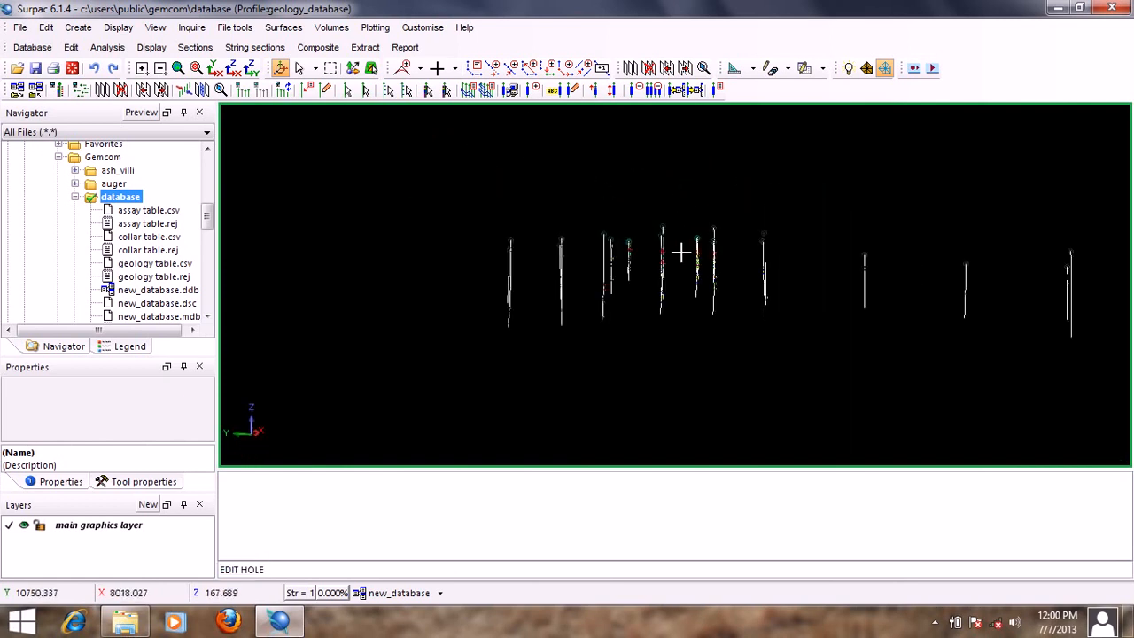
scroll(681, 253, "up", 3)
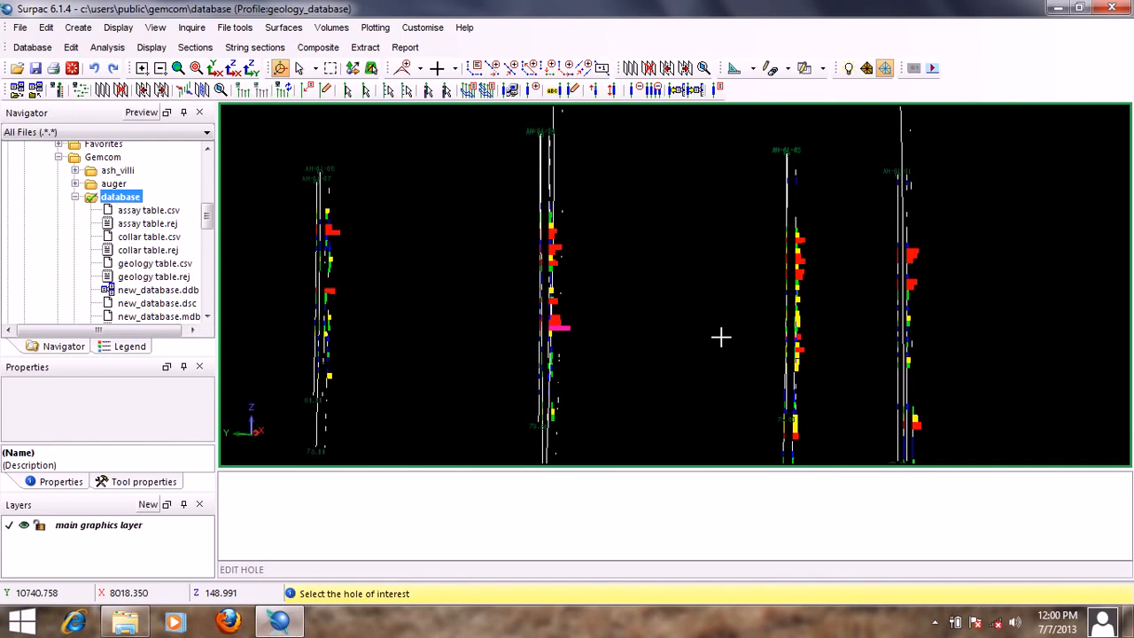
key("Escape")
left_click(399, 593)
left_click(434, 475)
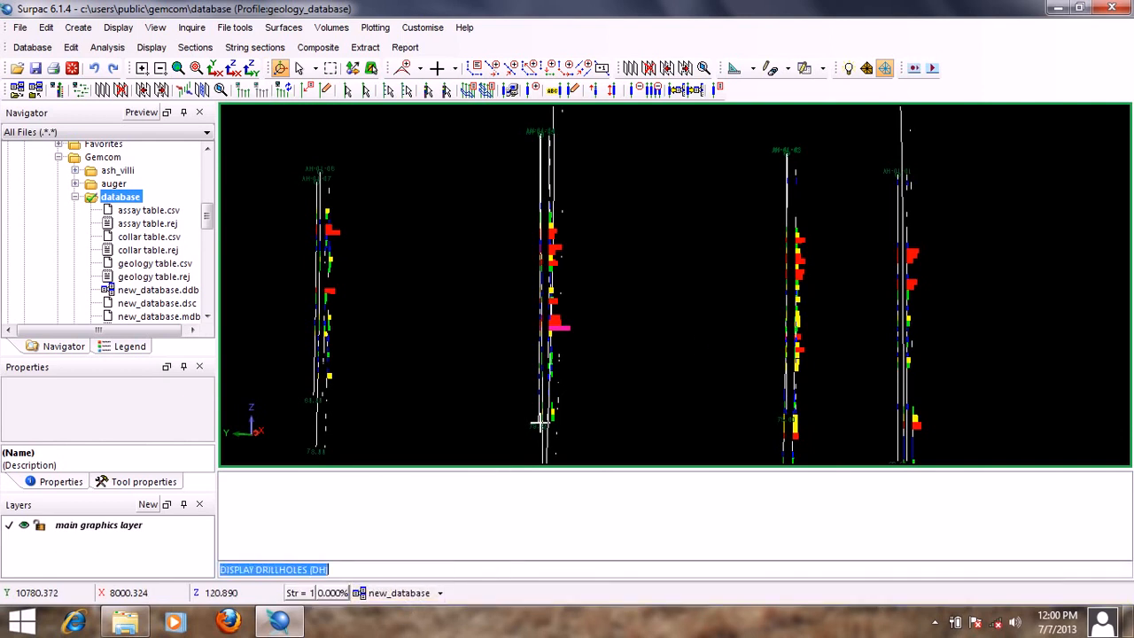
left_click(606, 201)
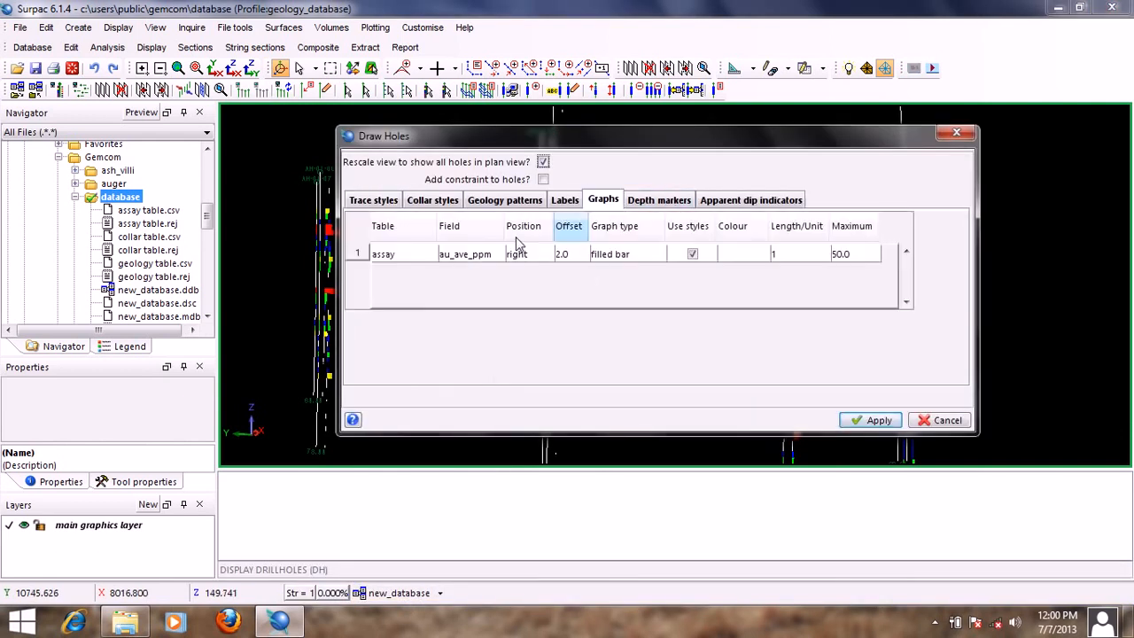
left_click(430, 255)
left_click(429, 271)
left_click(873, 422)
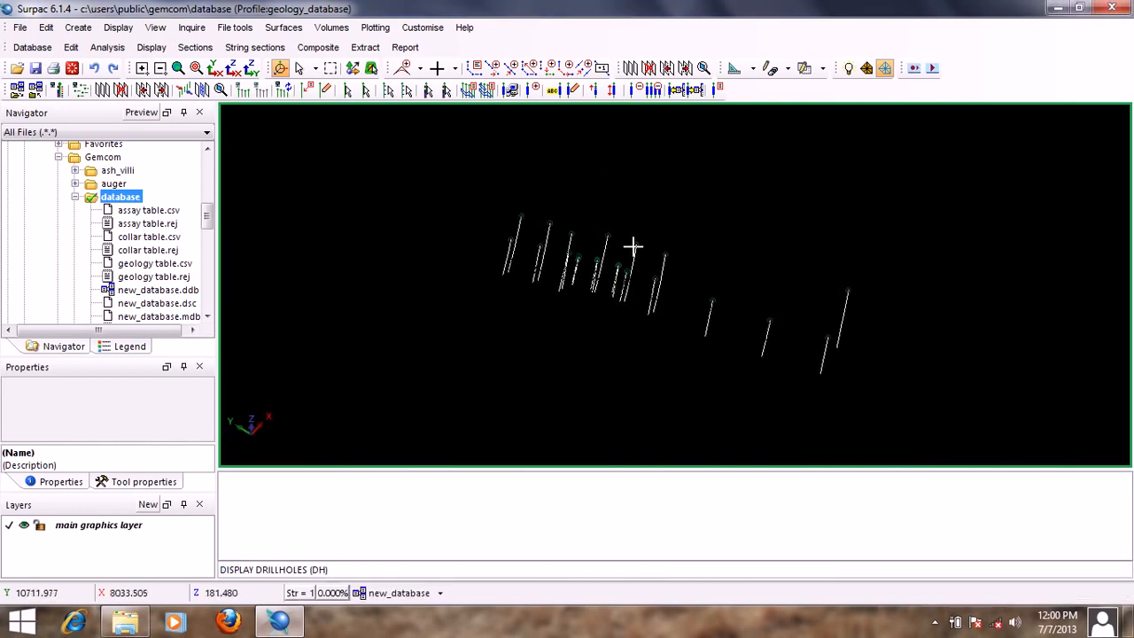
Examine the coloured drillhole traces without assay graphs in 3D.
scroll(633, 247, "up", 5)
middle_click_drag(568, 372, 709, 289)
scroll(707, 284, "up", 5)
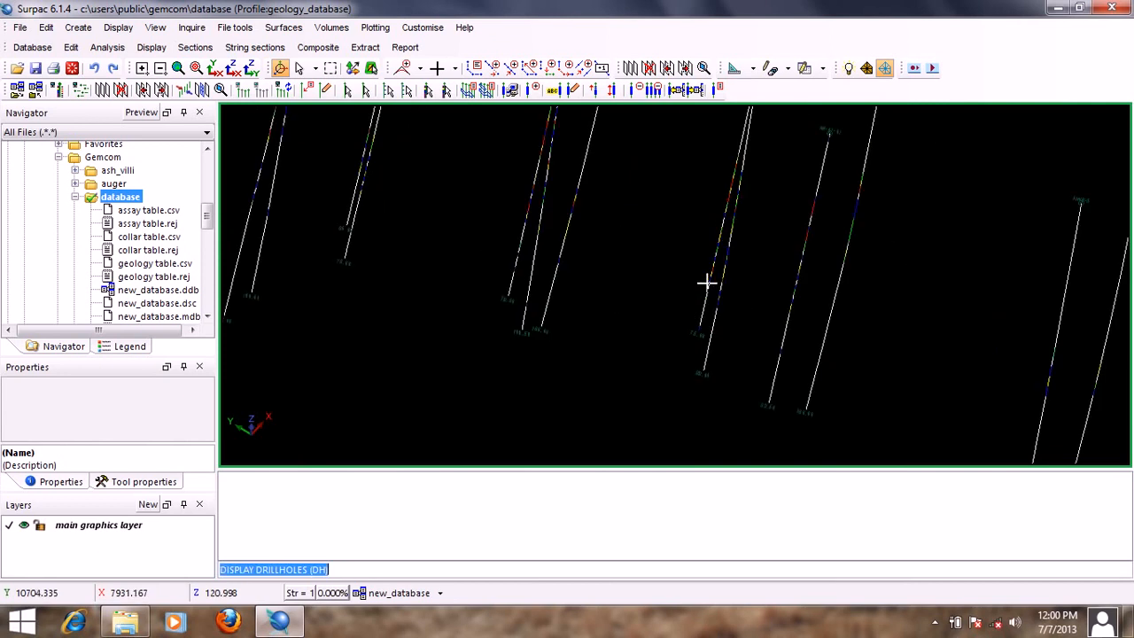
scroll(708, 283, "up", 2)
scroll(726, 240, "down", 3)
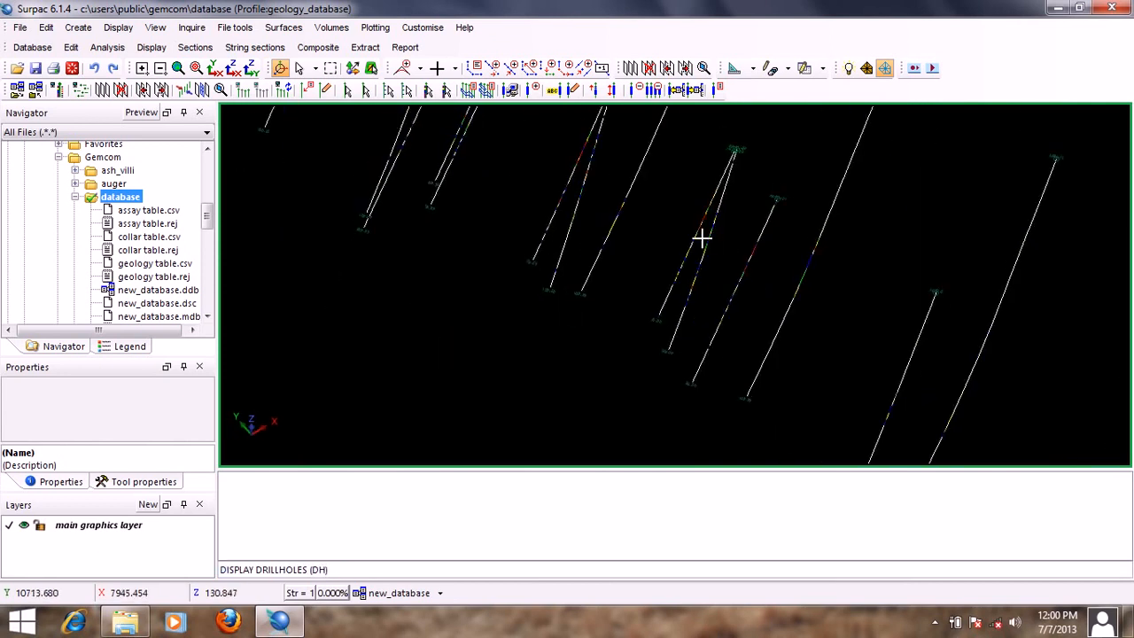